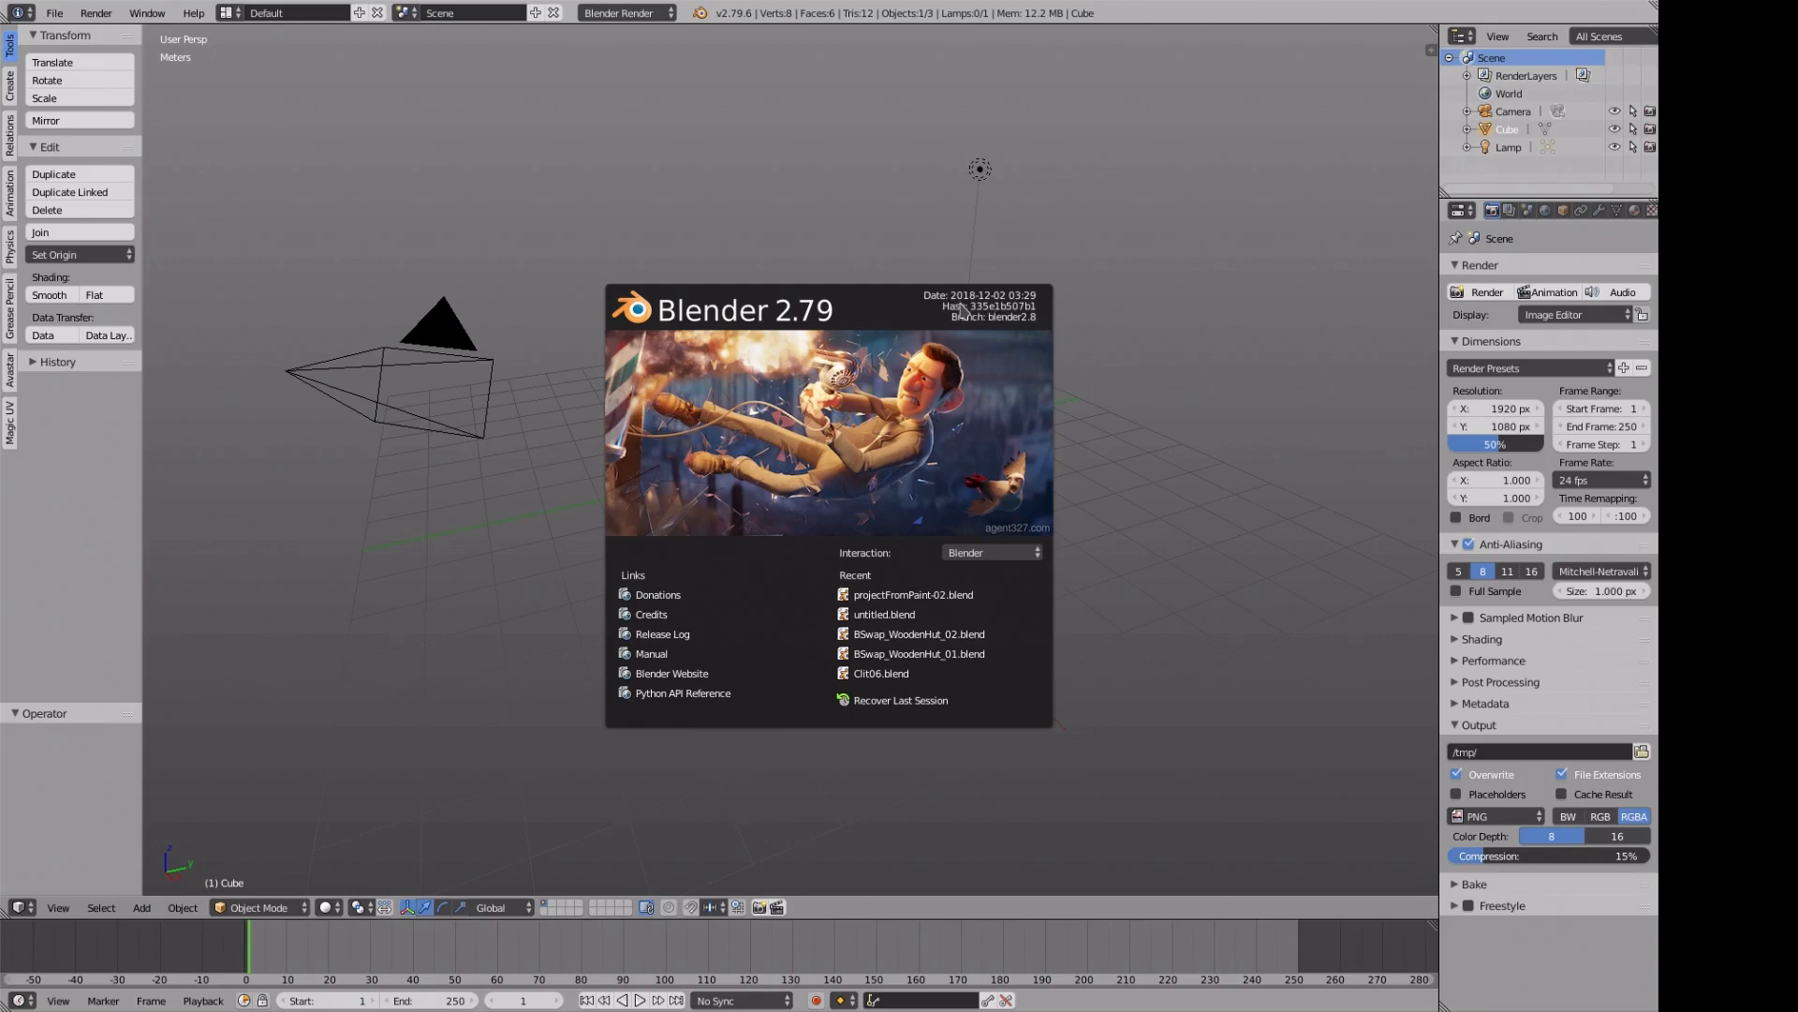
# - Close the splash screen and start the Screencast Keys display
pyautogui.click(940, 416)
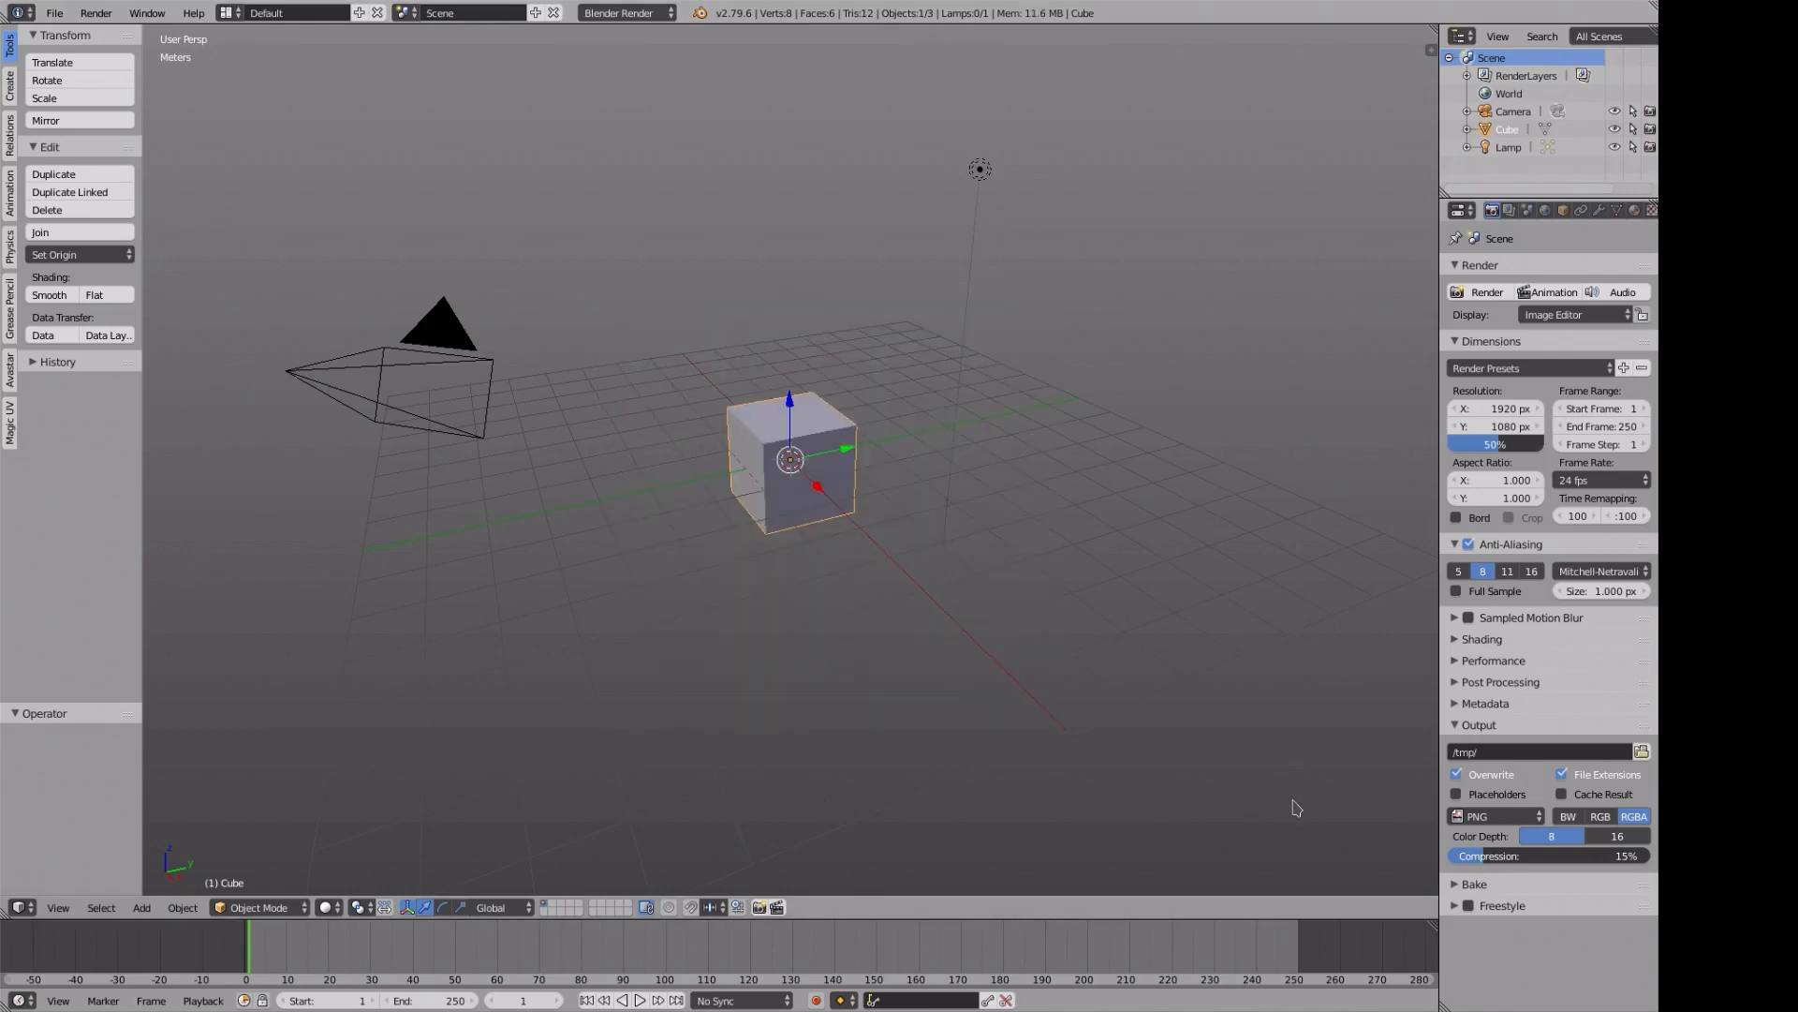
pyautogui.press('n')
pyautogui.scroll(-6, 1372, 833)
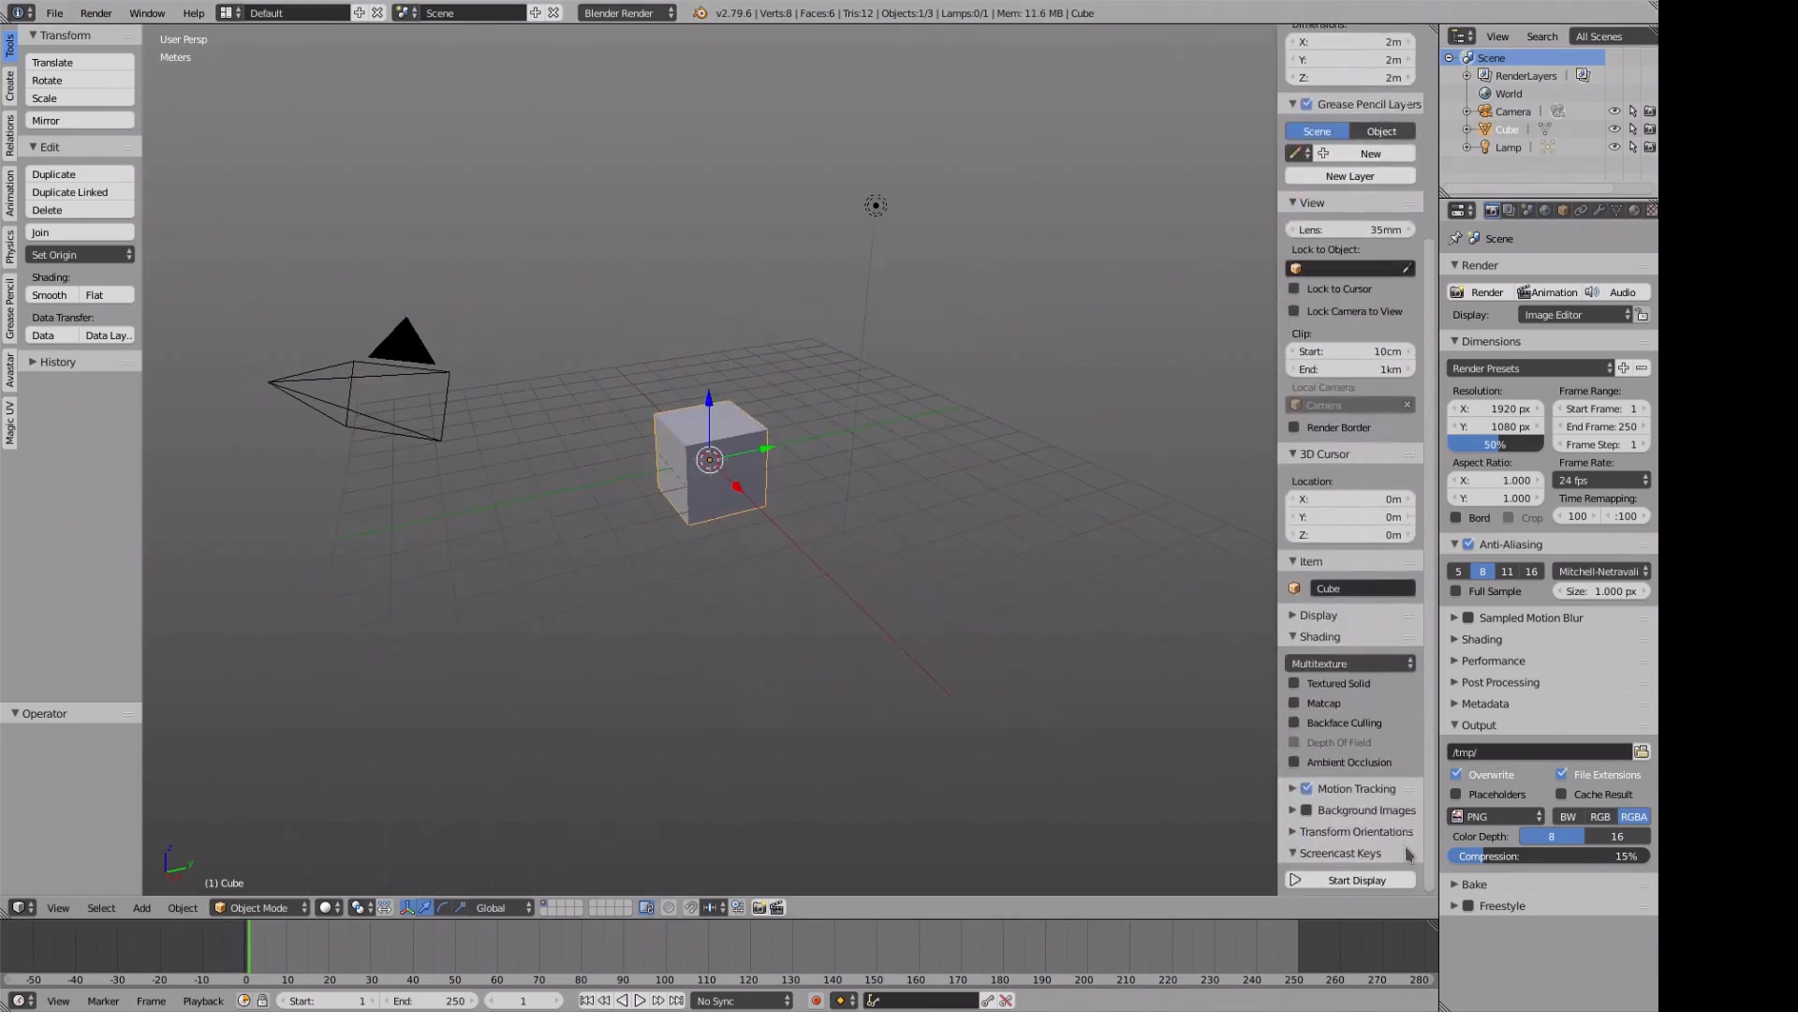
pyautogui.click(1377, 881)
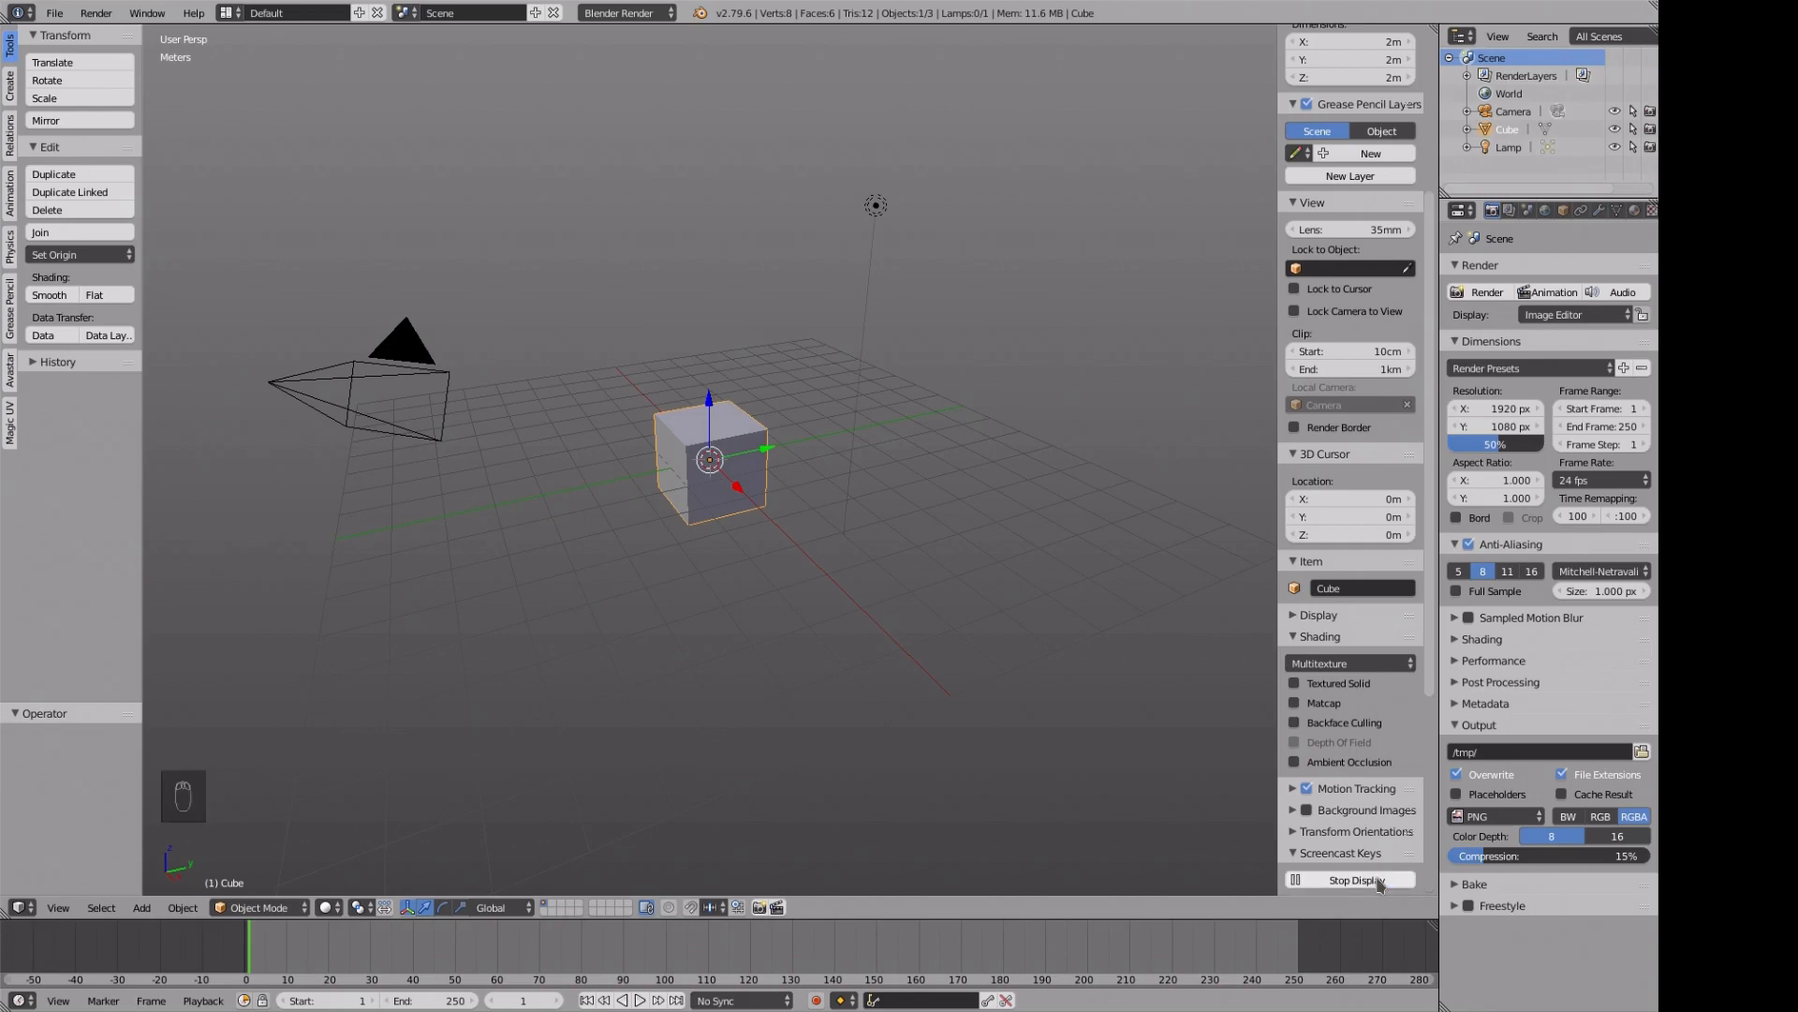
pyautogui.press('Escape')
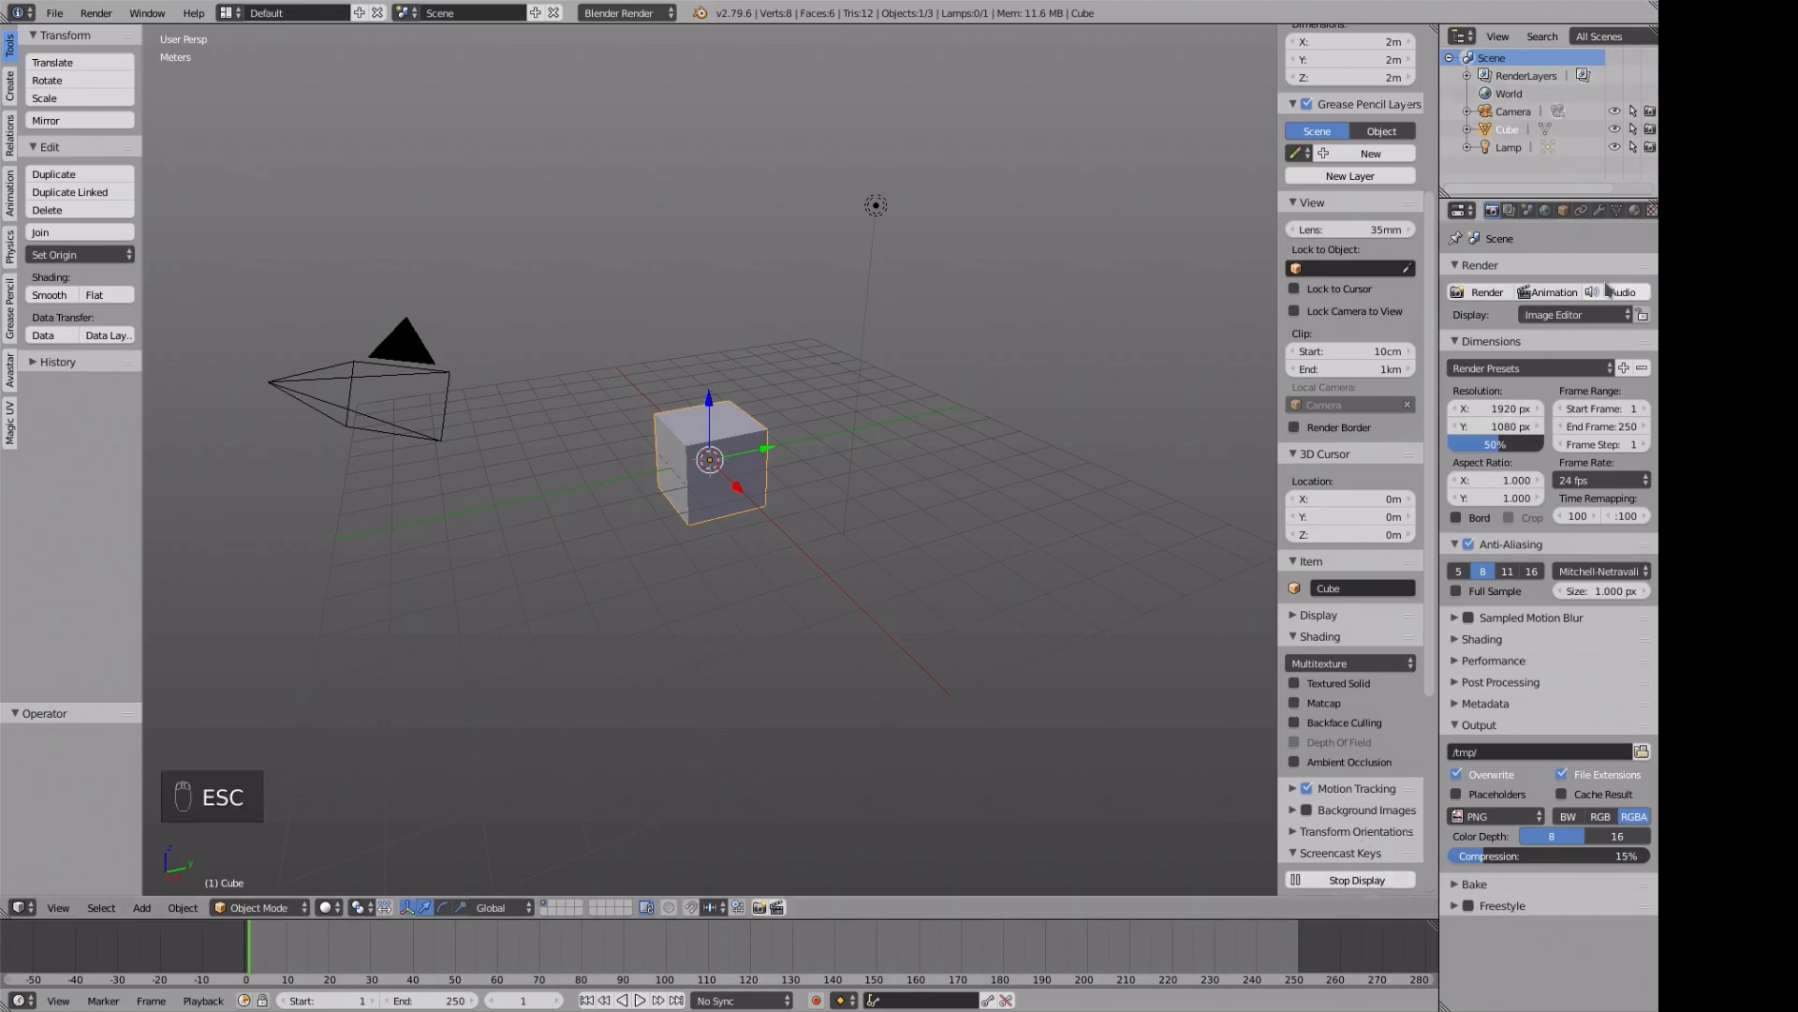
# - Add seven UV maps to the cube's mesh data, enlarging the UV map list to fit them
pyautogui.click(1616, 211)
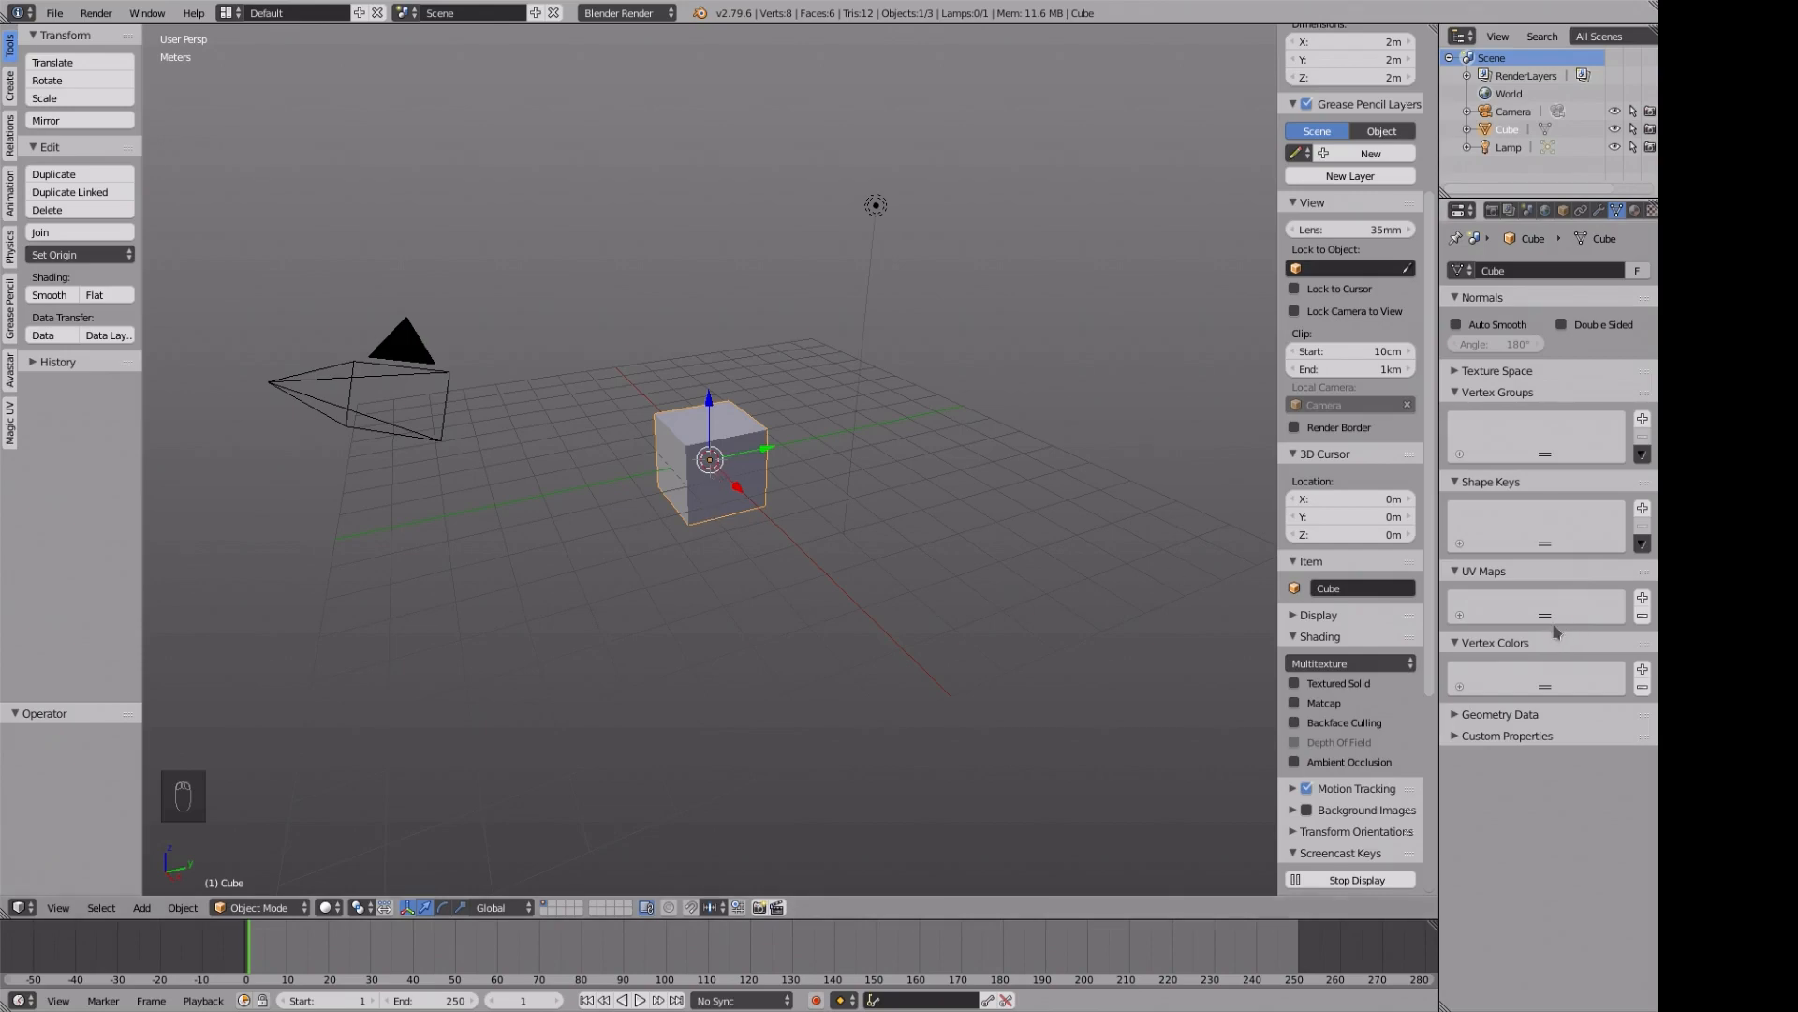
pyautogui.moveTo(1544, 615); pyautogui.dragTo(1535, 773)
pyautogui.click(1642, 600)
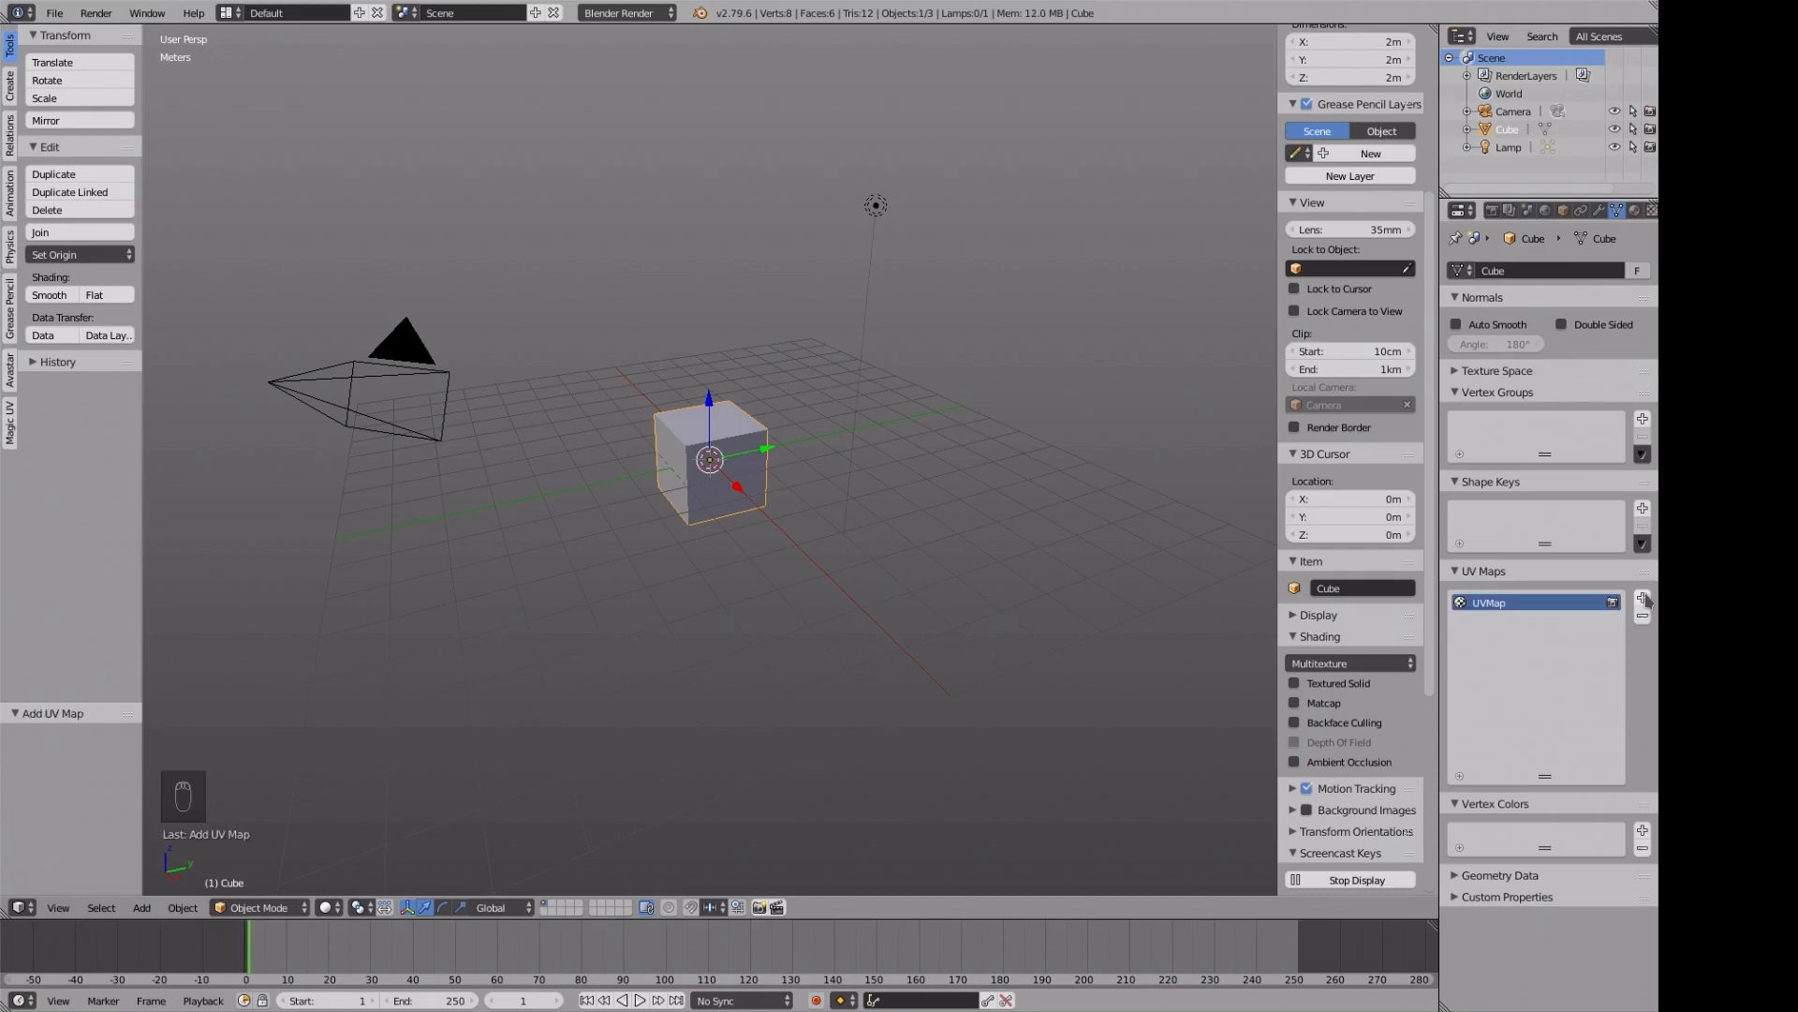
pyautogui.click(1642, 600)
pyautogui.click(1642, 601)
pyautogui.click(1642, 601)
pyautogui.click(1642, 601)
pyautogui.click(1642, 600)
pyautogui.click(1642, 600)
# - Rename the second, third and fourth UV maps to Top, Bottom and Front
pyautogui.click(1484, 623)
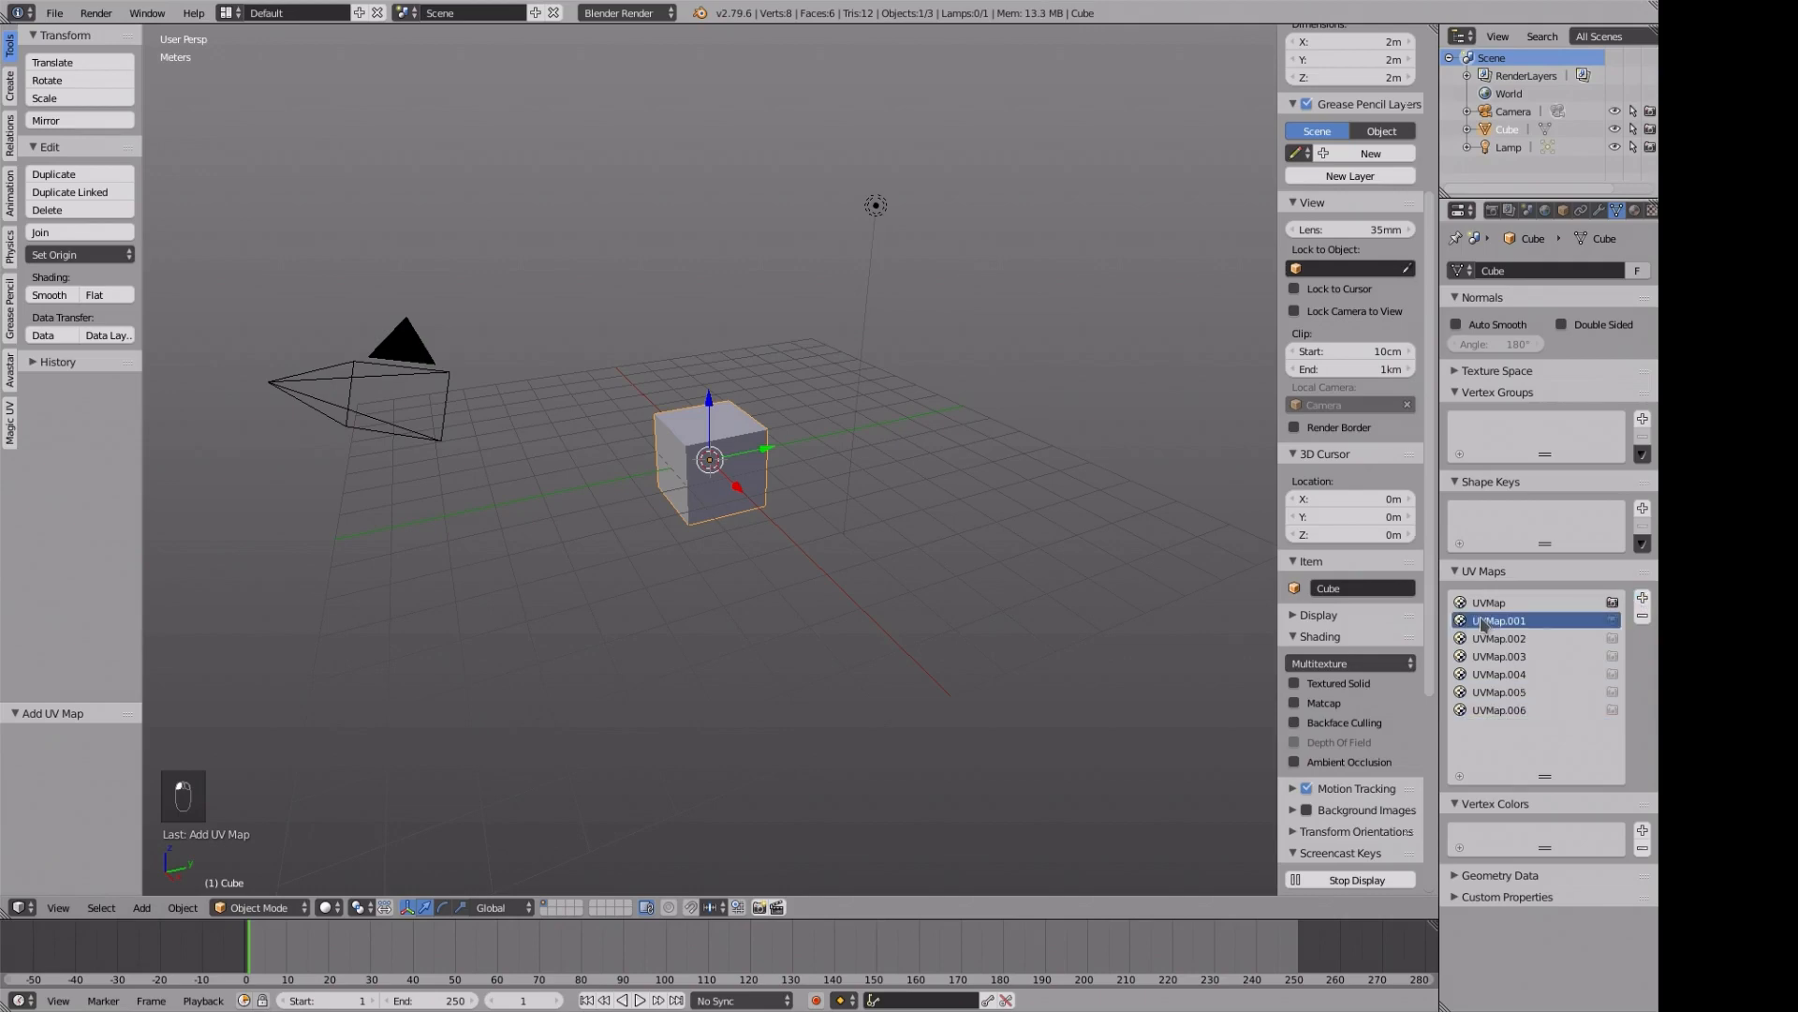
pyautogui.doubleClick(1484, 623)
pyautogui.write('Top')
pyautogui.press('Tab')
pyautogui.write('Bottom')
pyautogui.press('Tab')
pyautogui.write('Fr')
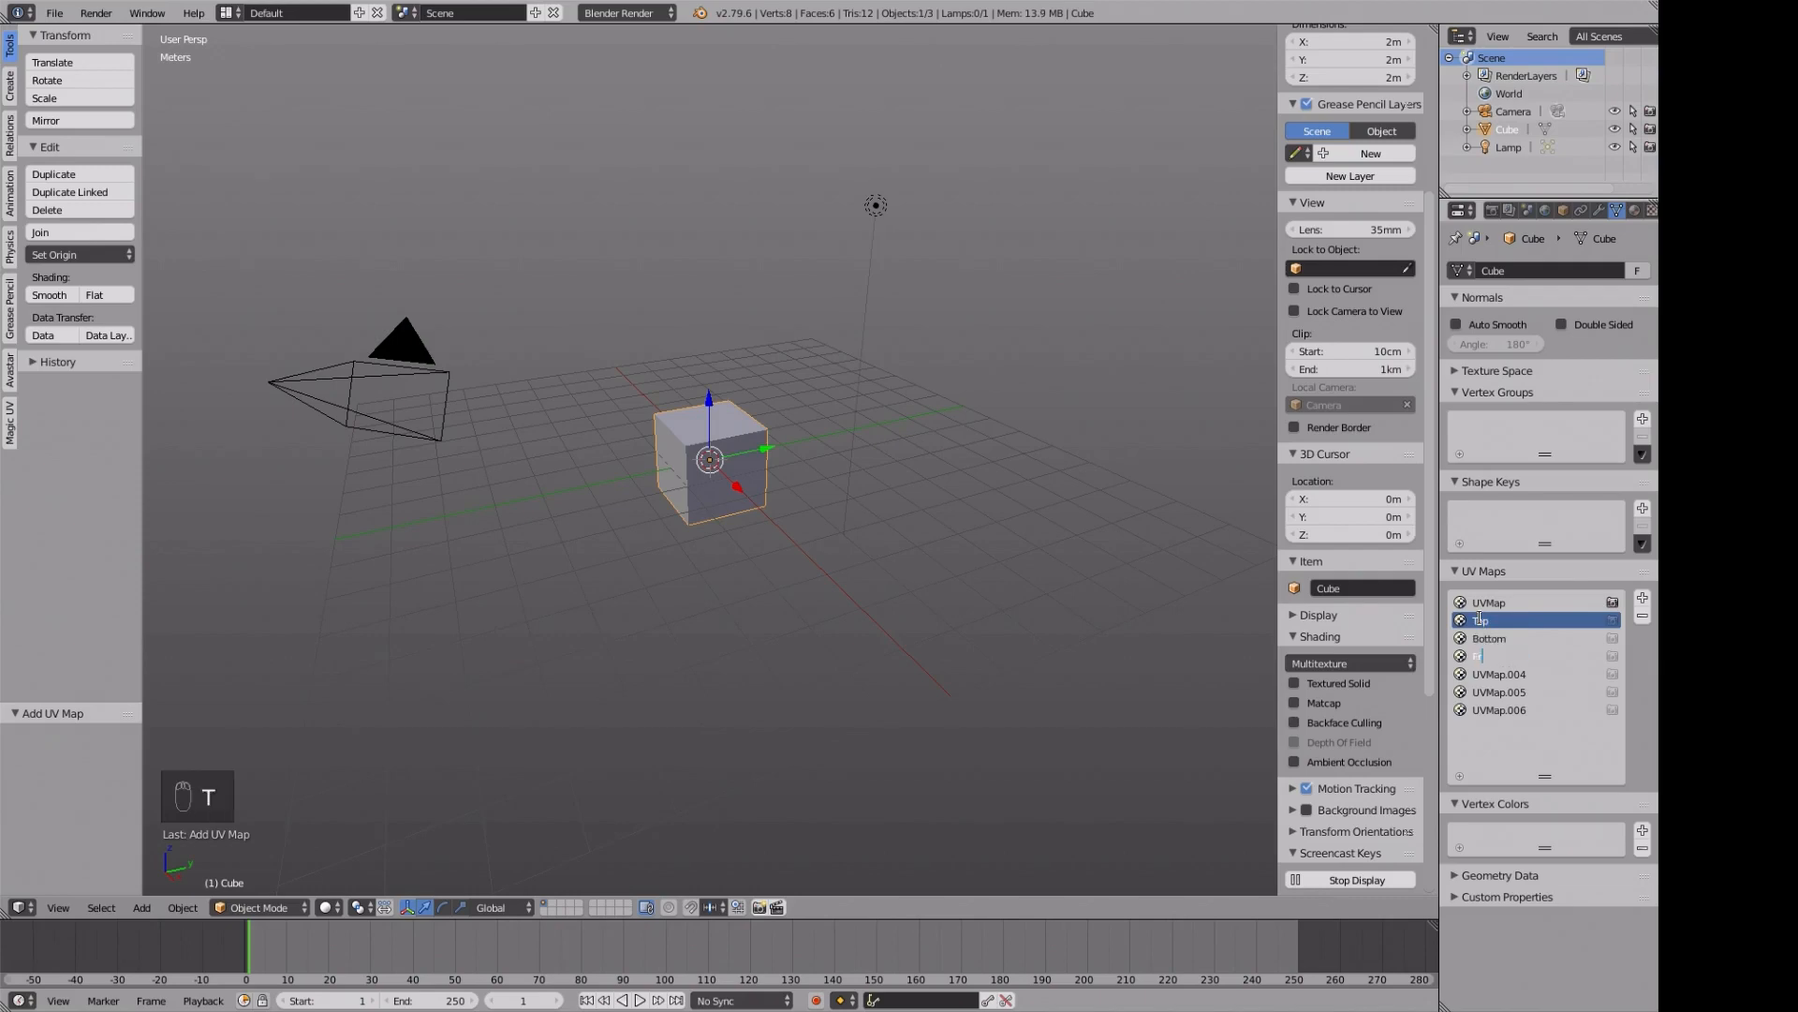
pyautogui.press('BackSpace')
pyautogui.write('ont')
pyautogui.press('Tab')
# - Rename the last three UV maps to Back, Left and Rigth
pyautogui.write('Back')
pyautogui.press('Tab')
pyautogui.write('Left')
pyautogui.press('Tab')
pyautogui.write('Ri')
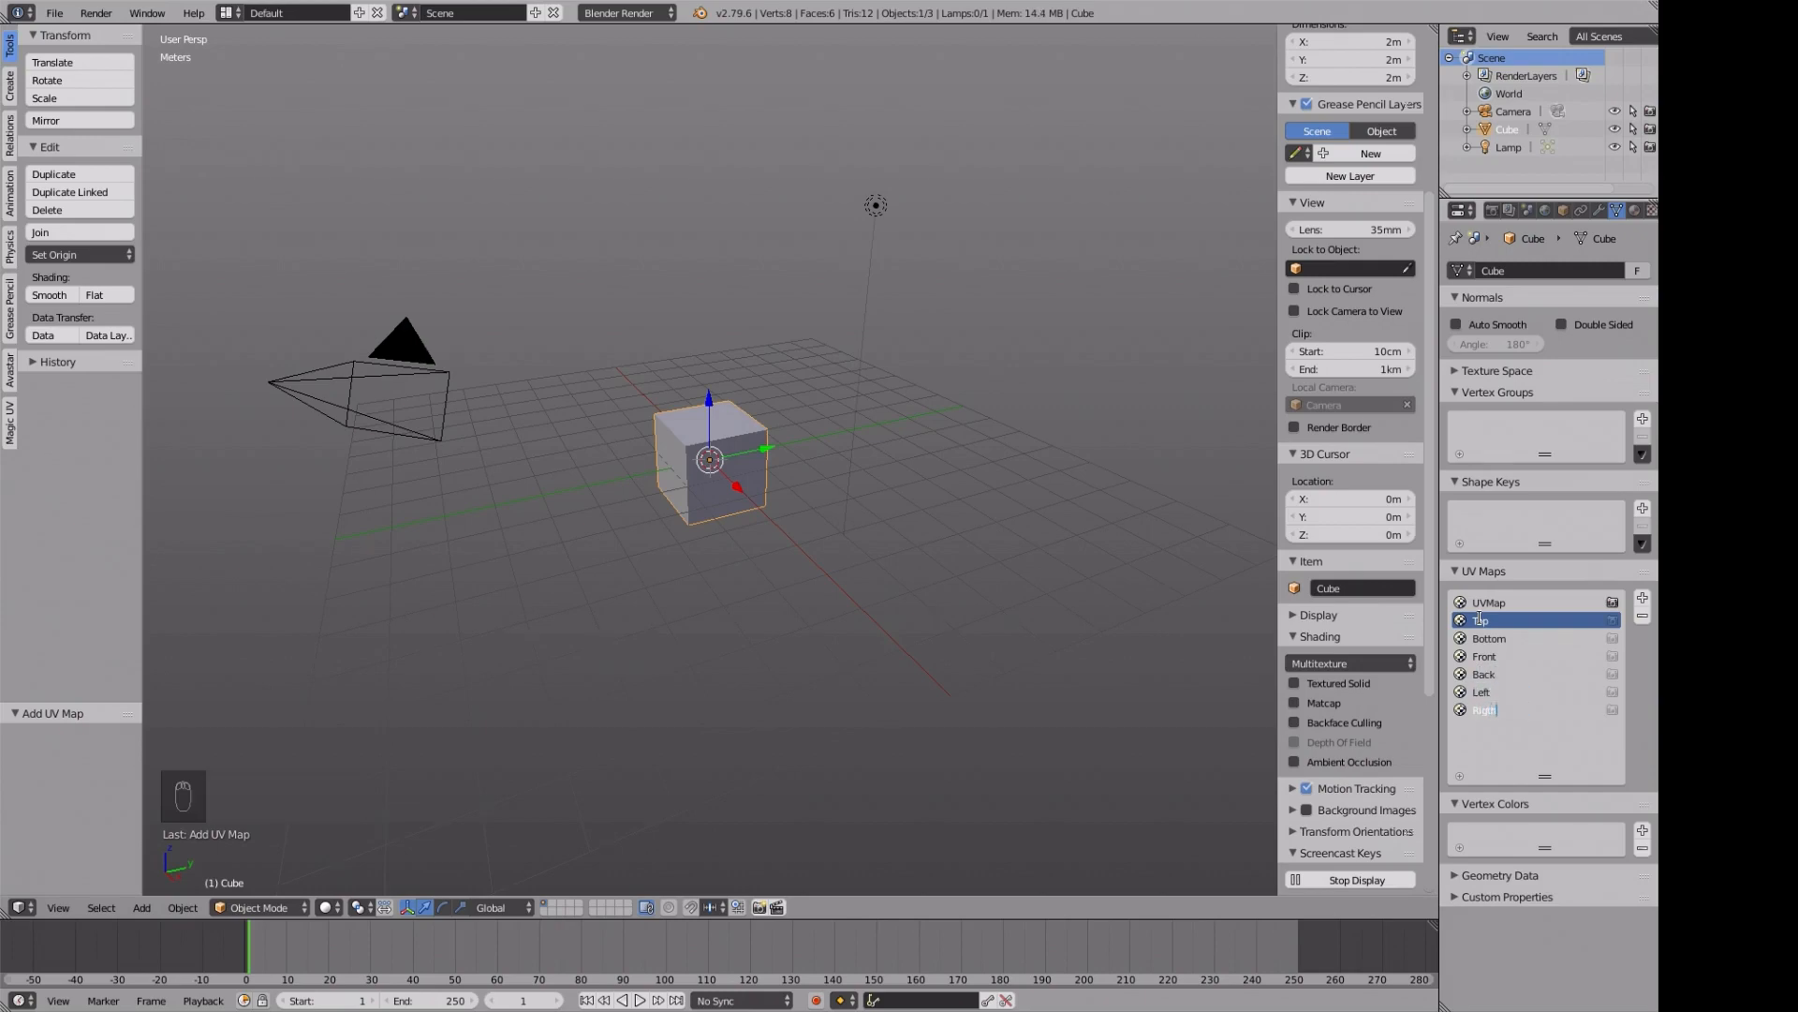
pyautogui.write('gth')
pyautogui.press('Tab')
pyautogui.press('Tab')
pyautogui.press('Tab')
pyautogui.press('Return')
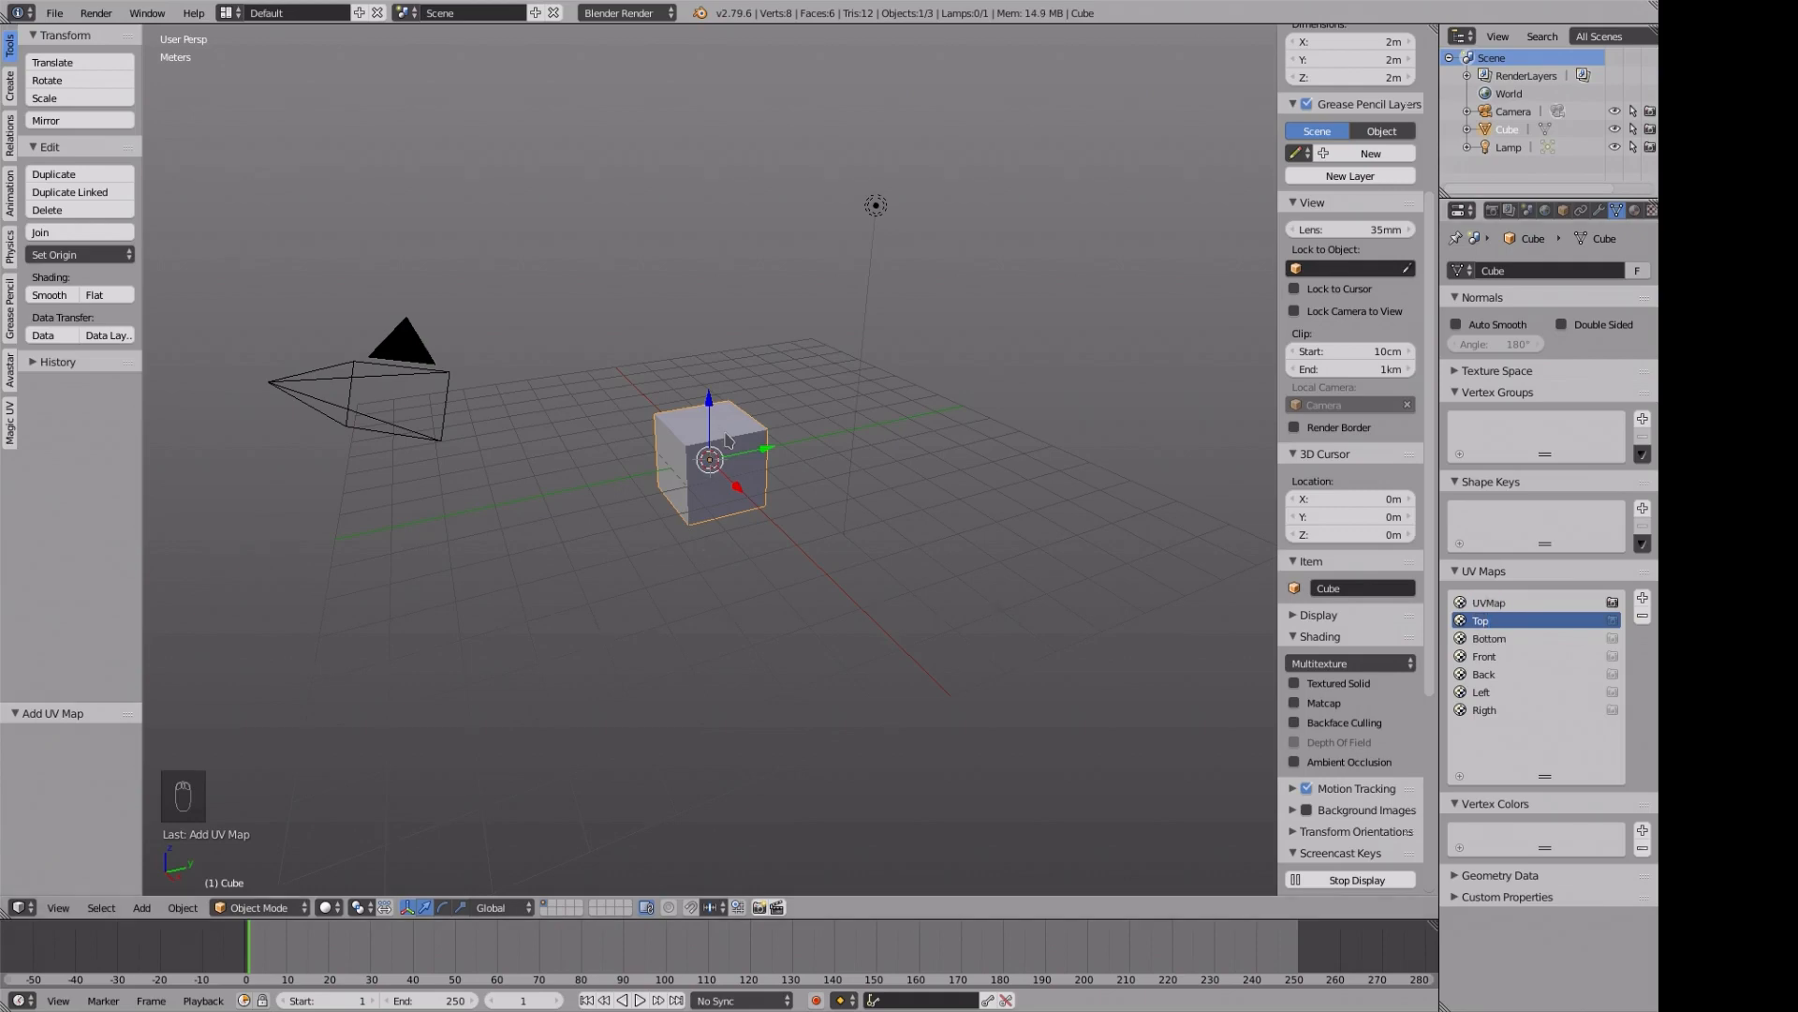
# - Put the cube in Edit Mode and make the UV map named UVMap active
pyautogui.press('Tab')
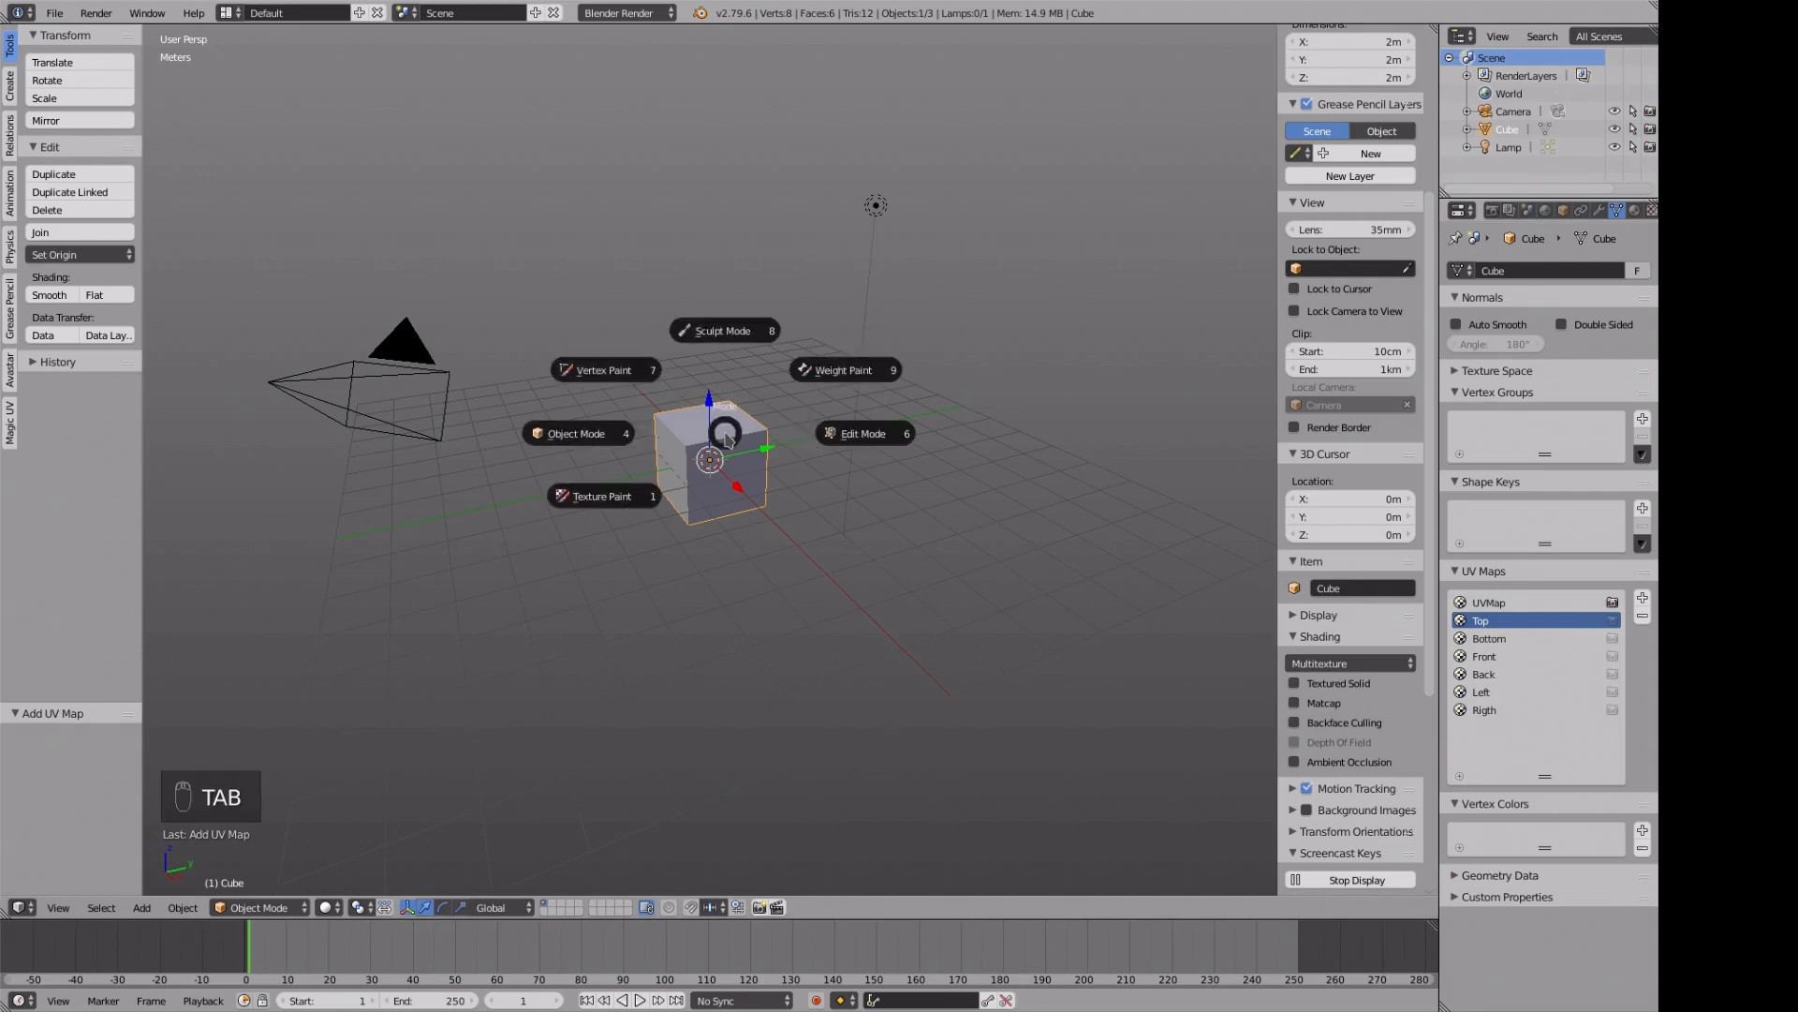
pyautogui.click(1488, 611)
pyautogui.click(1488, 604)
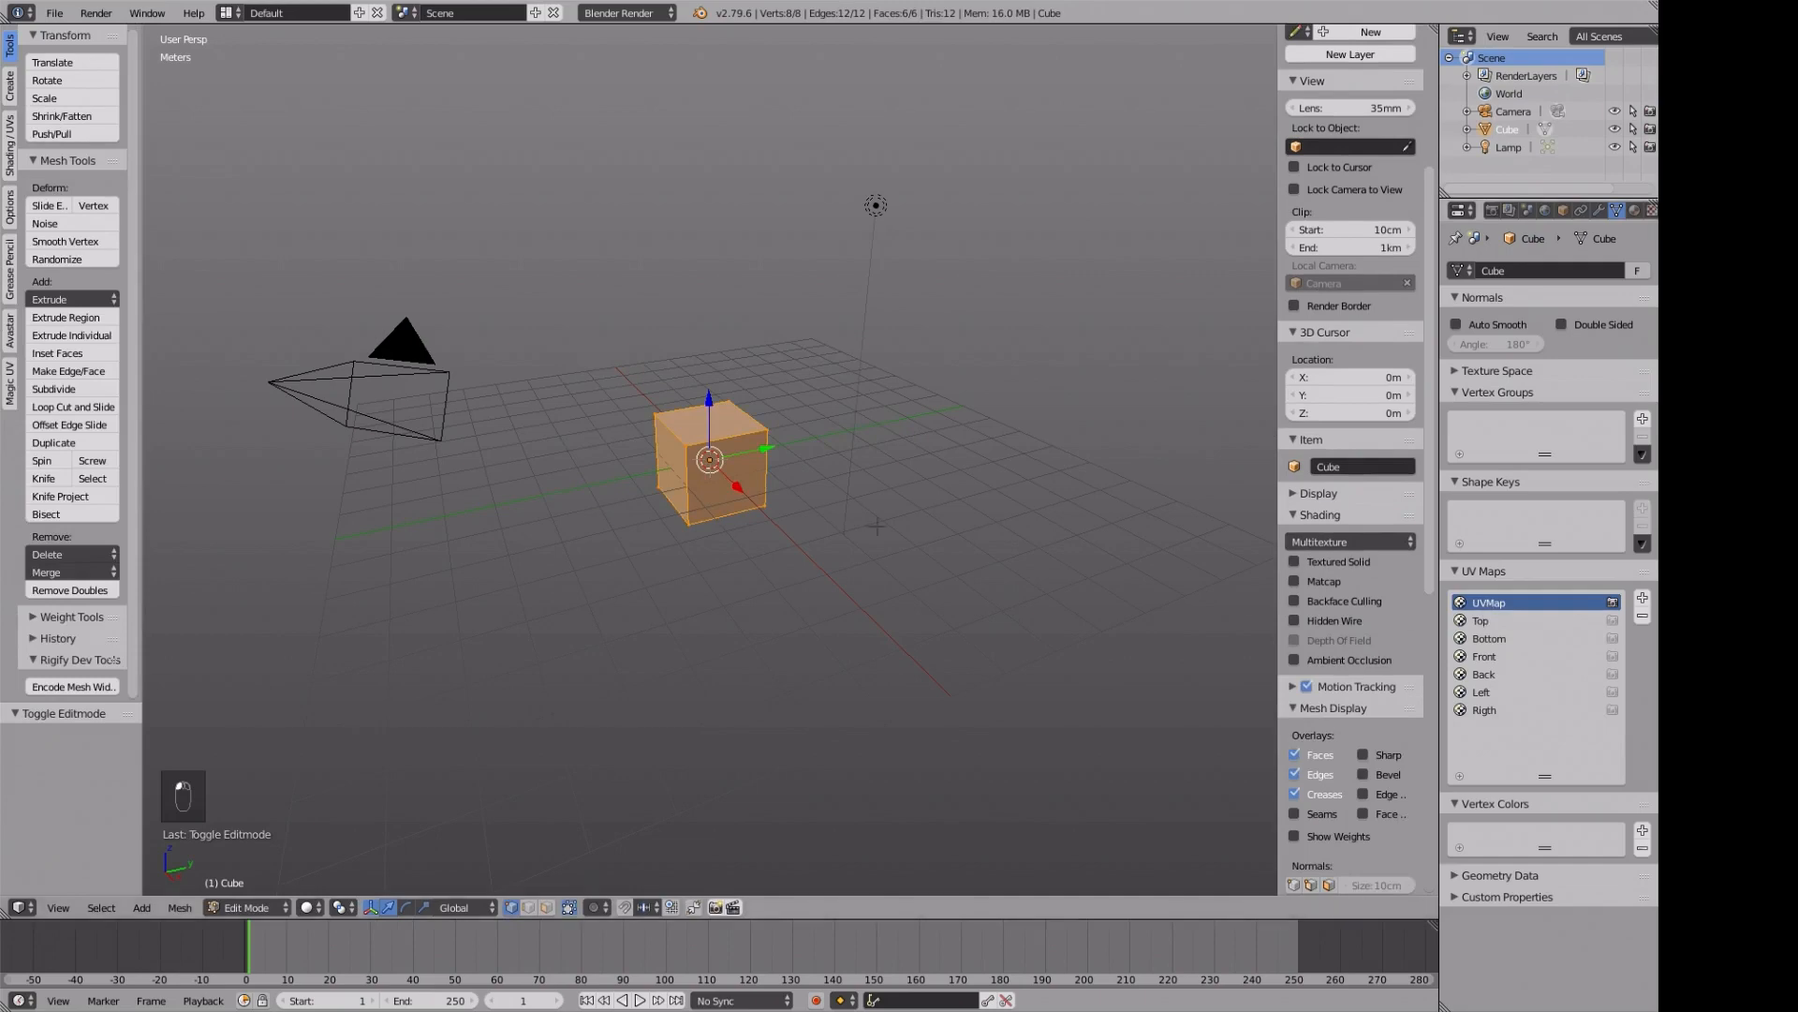
# - Switch the cube to Texture Paint mode
pyautogui.press('Tab')
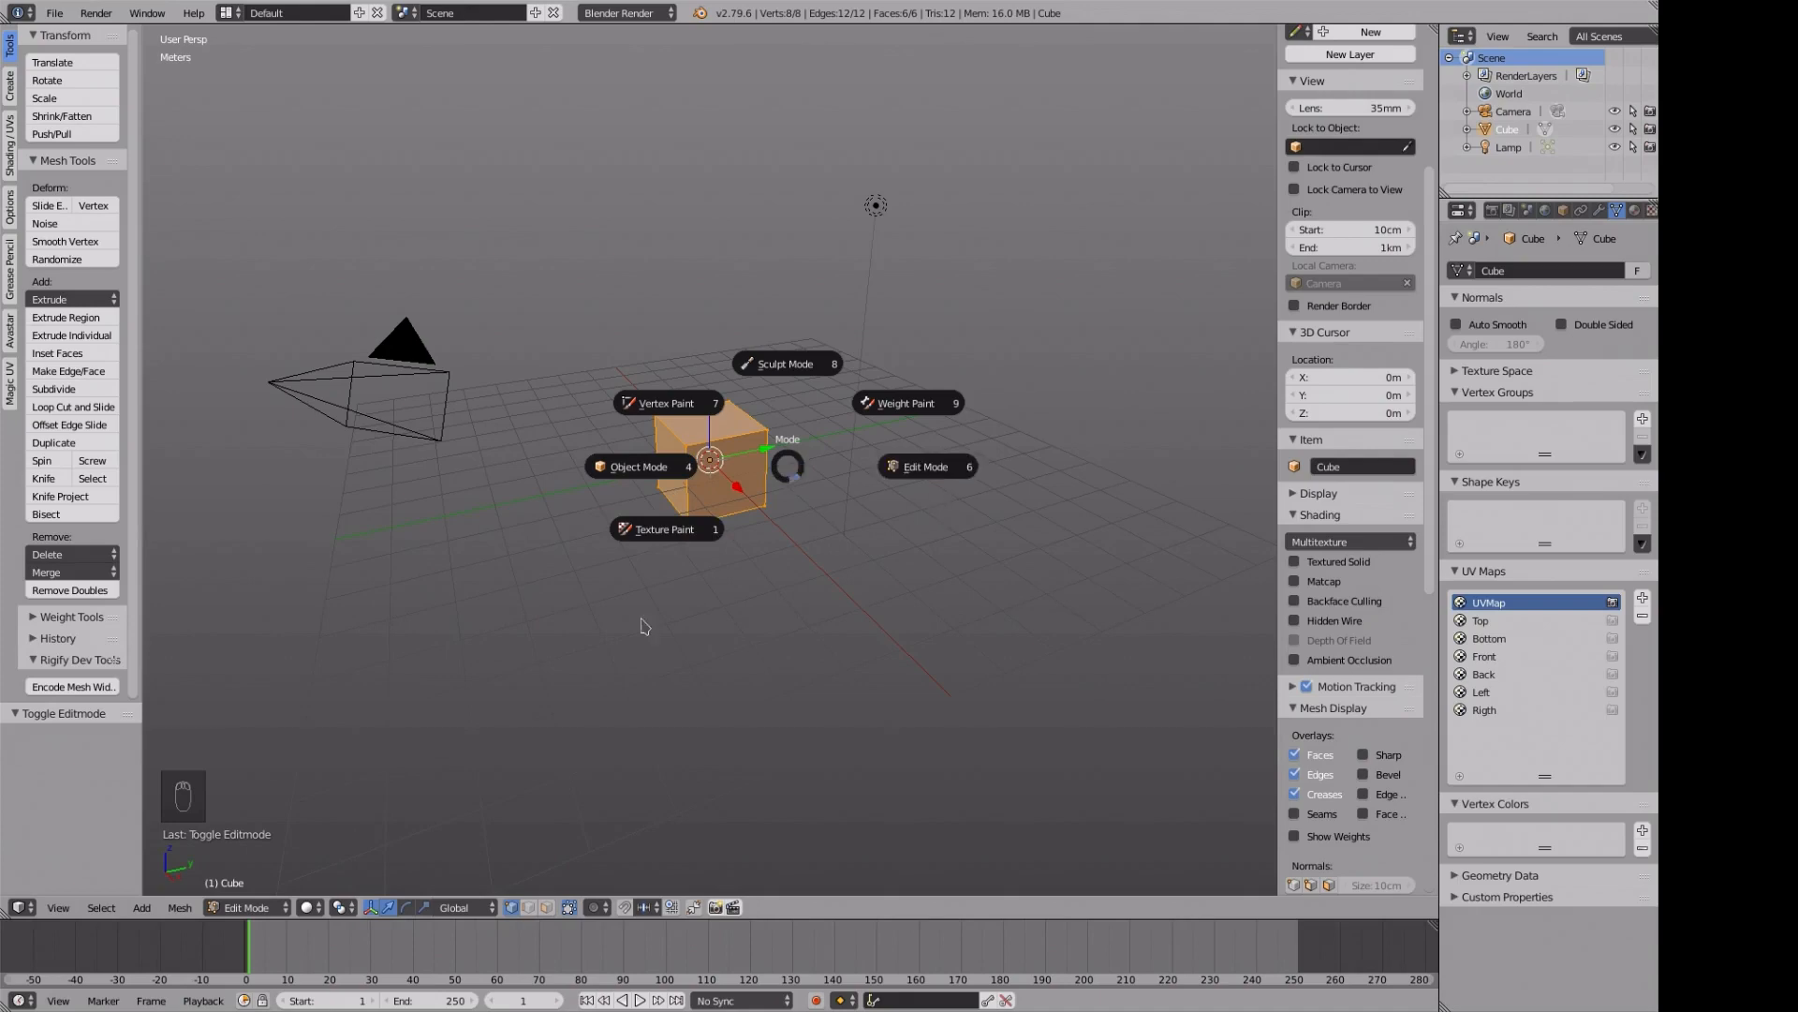
pyautogui.click(253, 913)
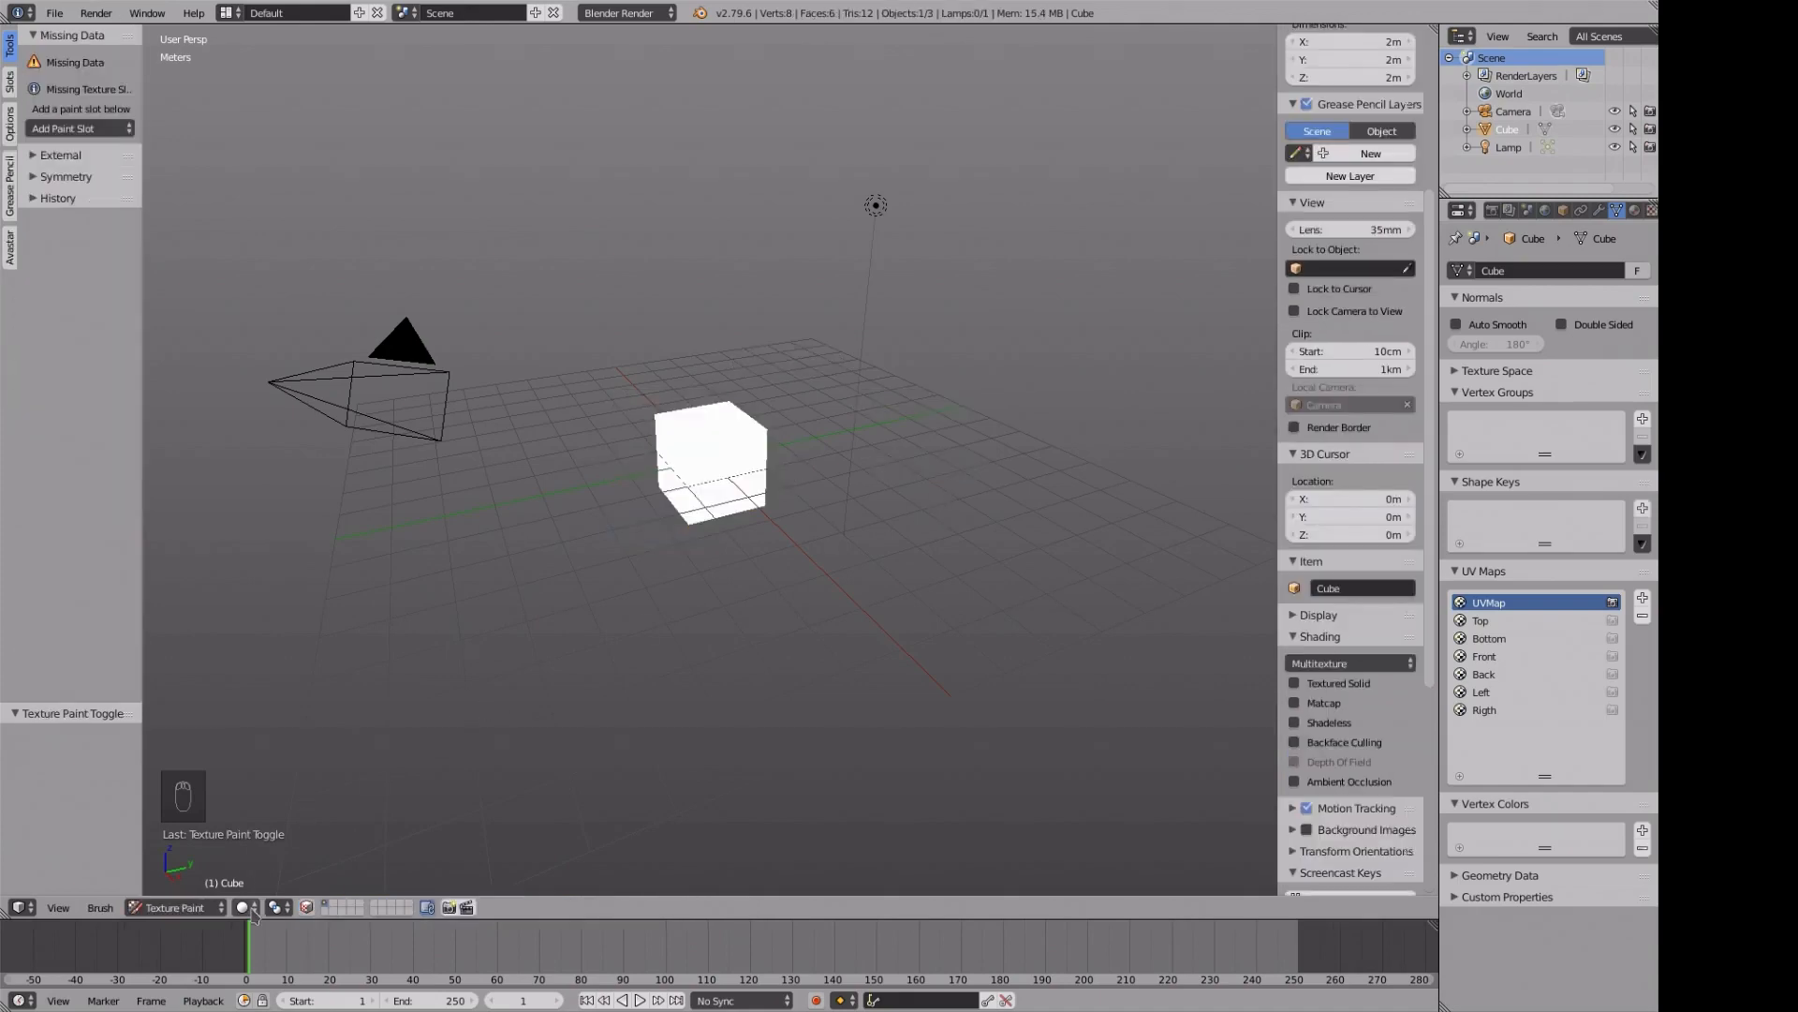
pyautogui.click(197, 910)
pyautogui.press('Tab')
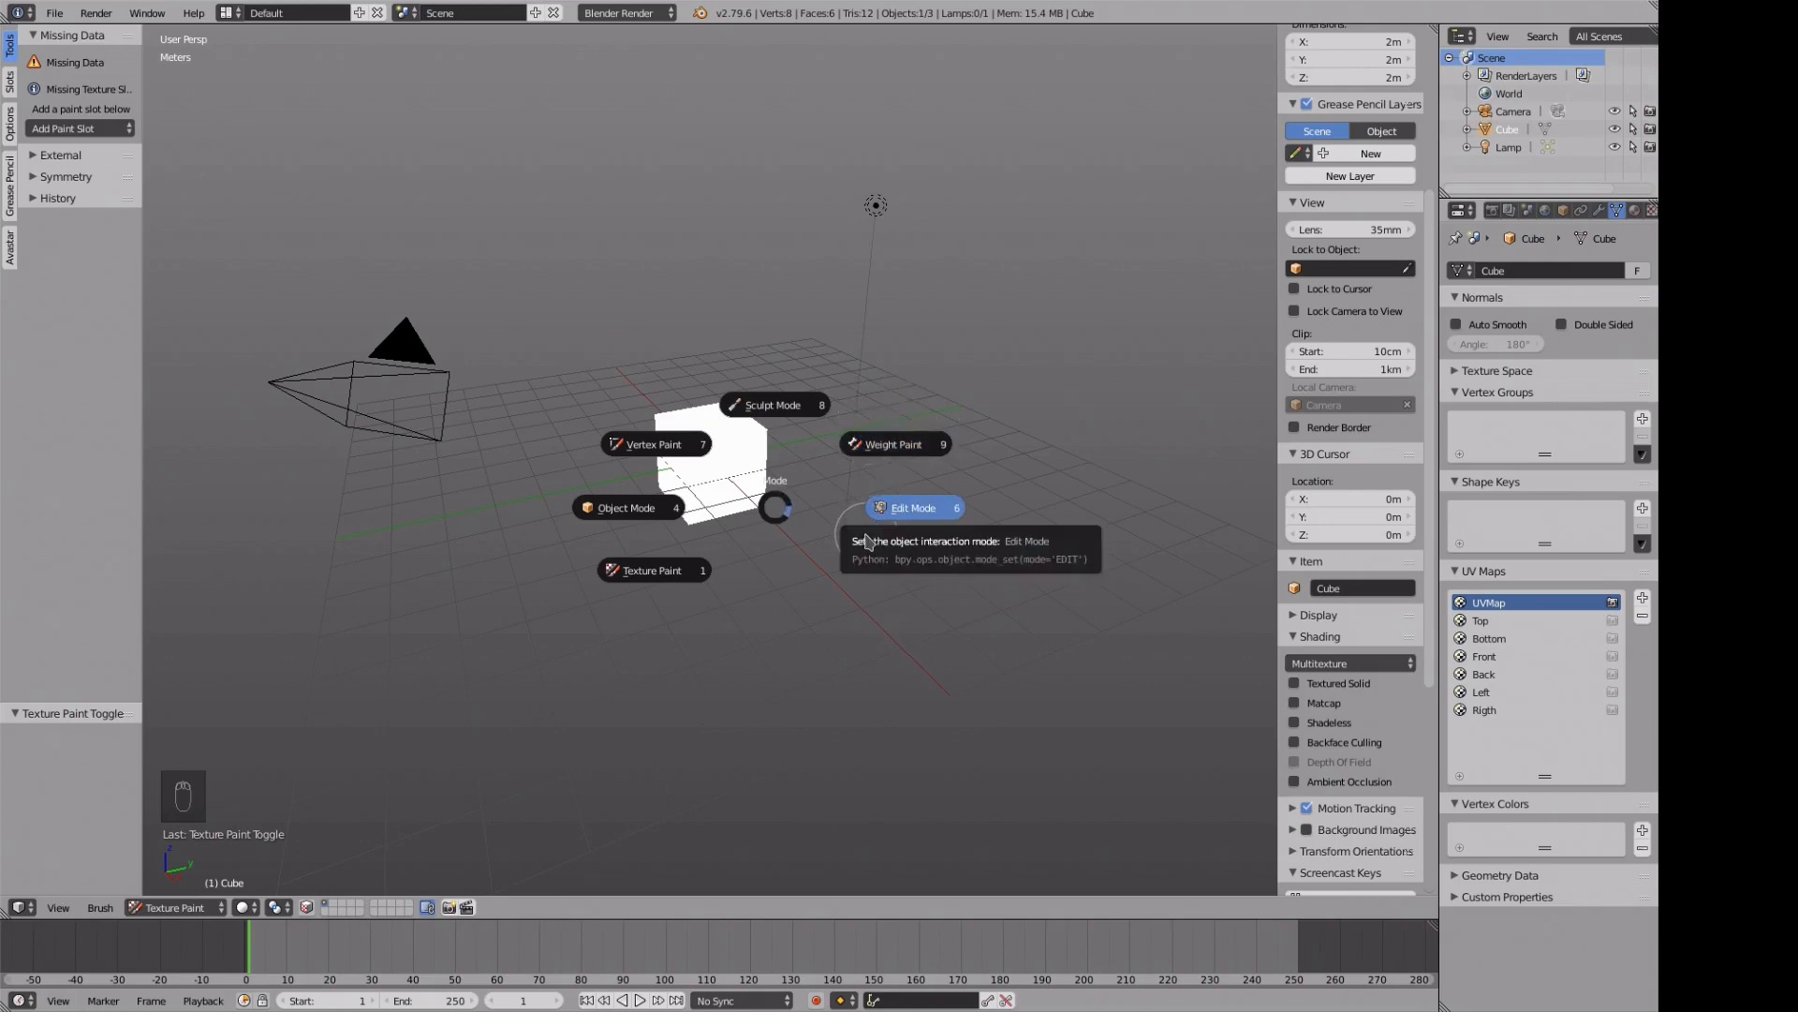
pyautogui.press('Escape')
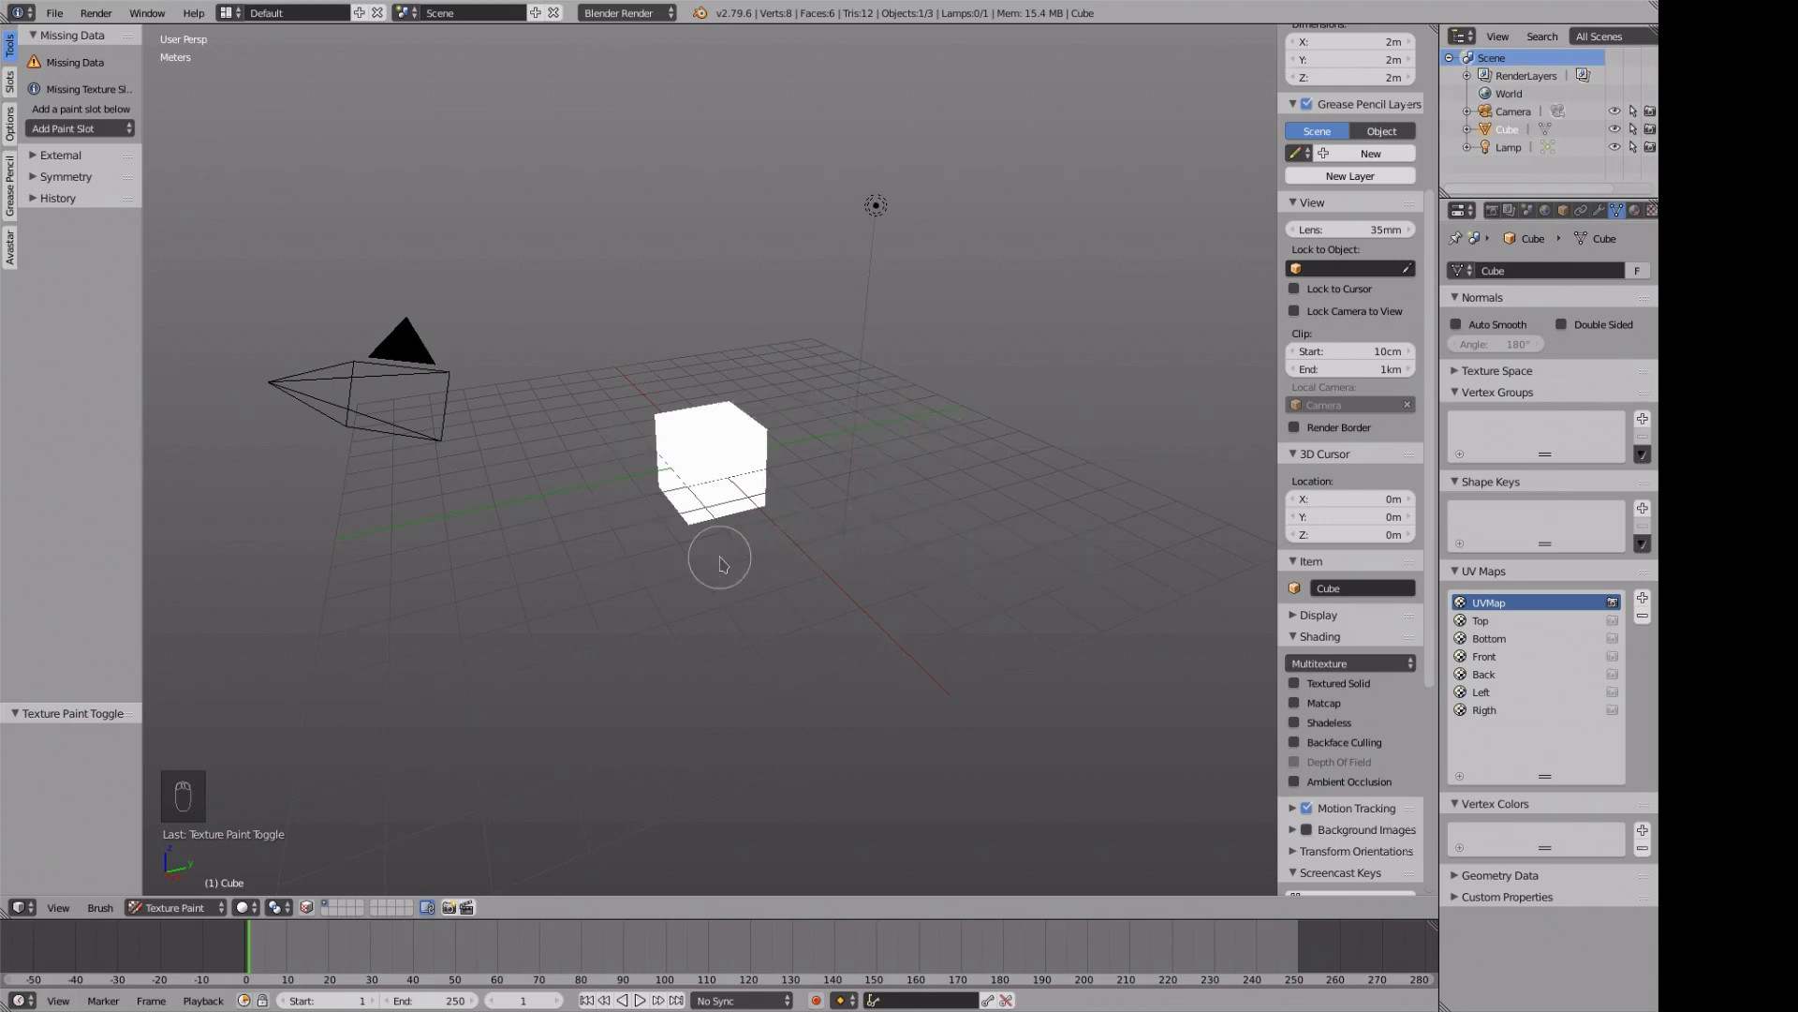
# - Toggle the cube between Edit Mode and Object Mode, ending in Edit Mode
pyautogui.press('Tab')
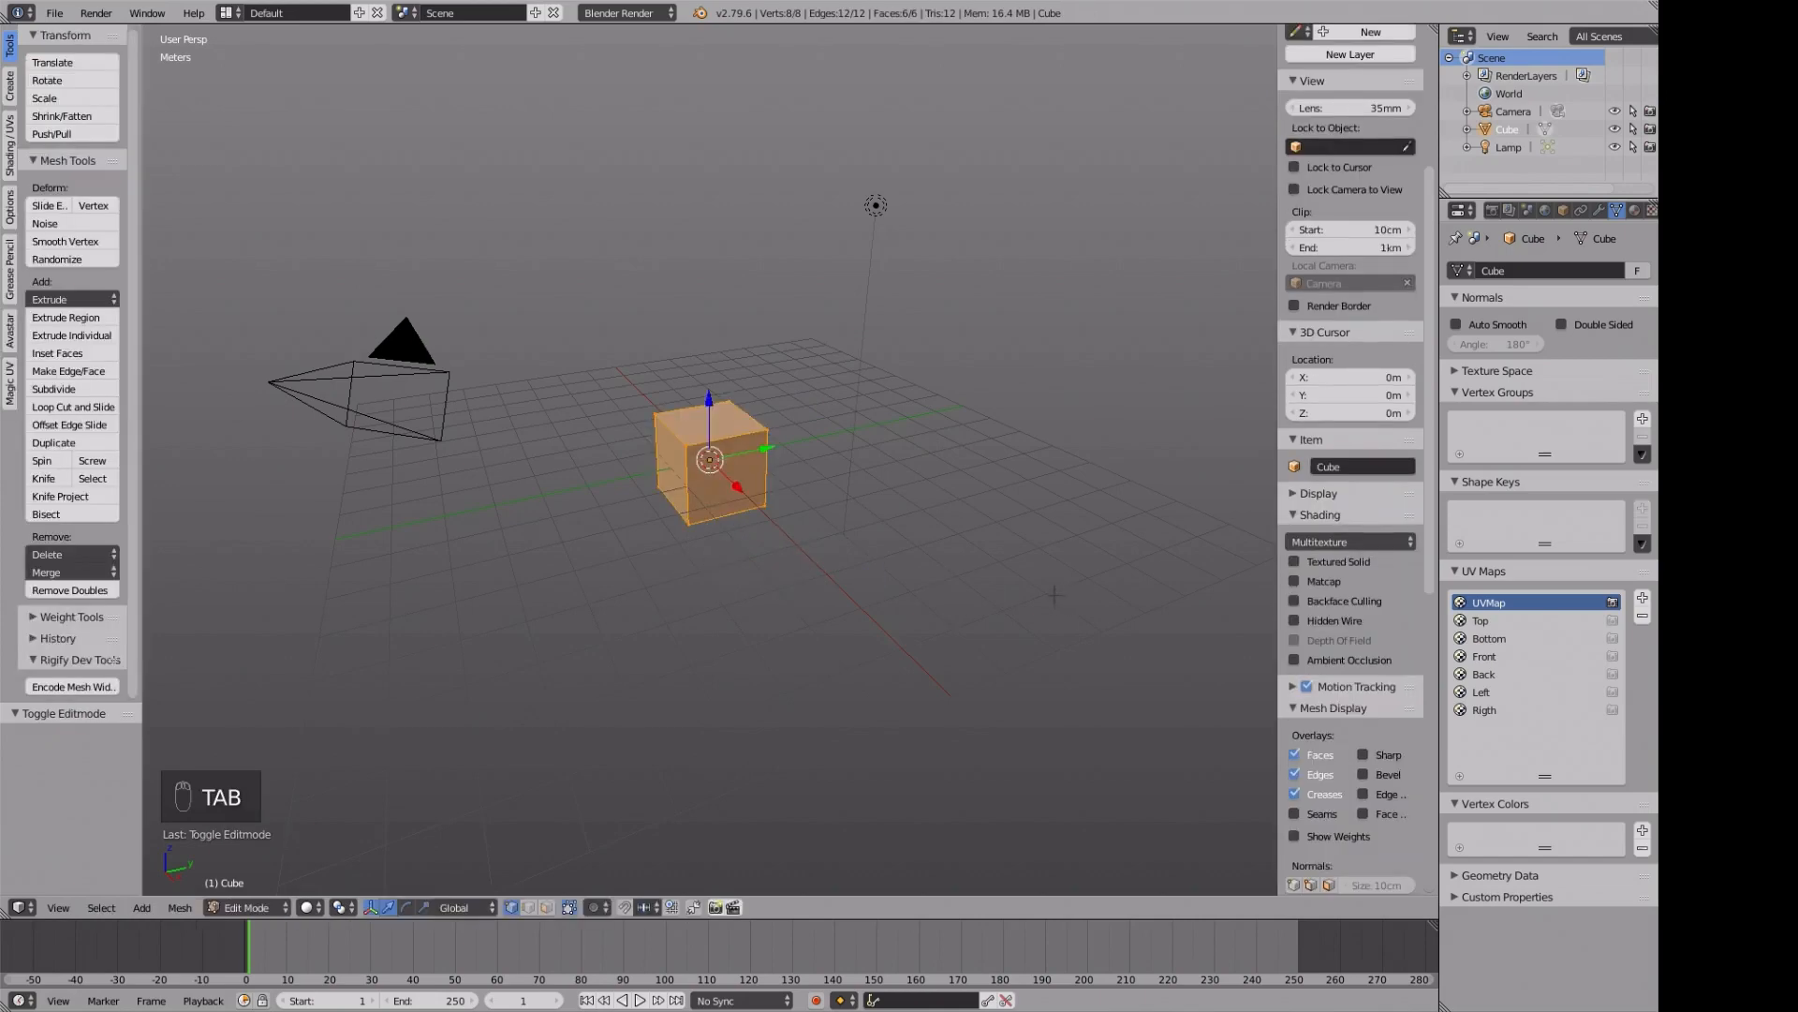
pyautogui.press('Tab')
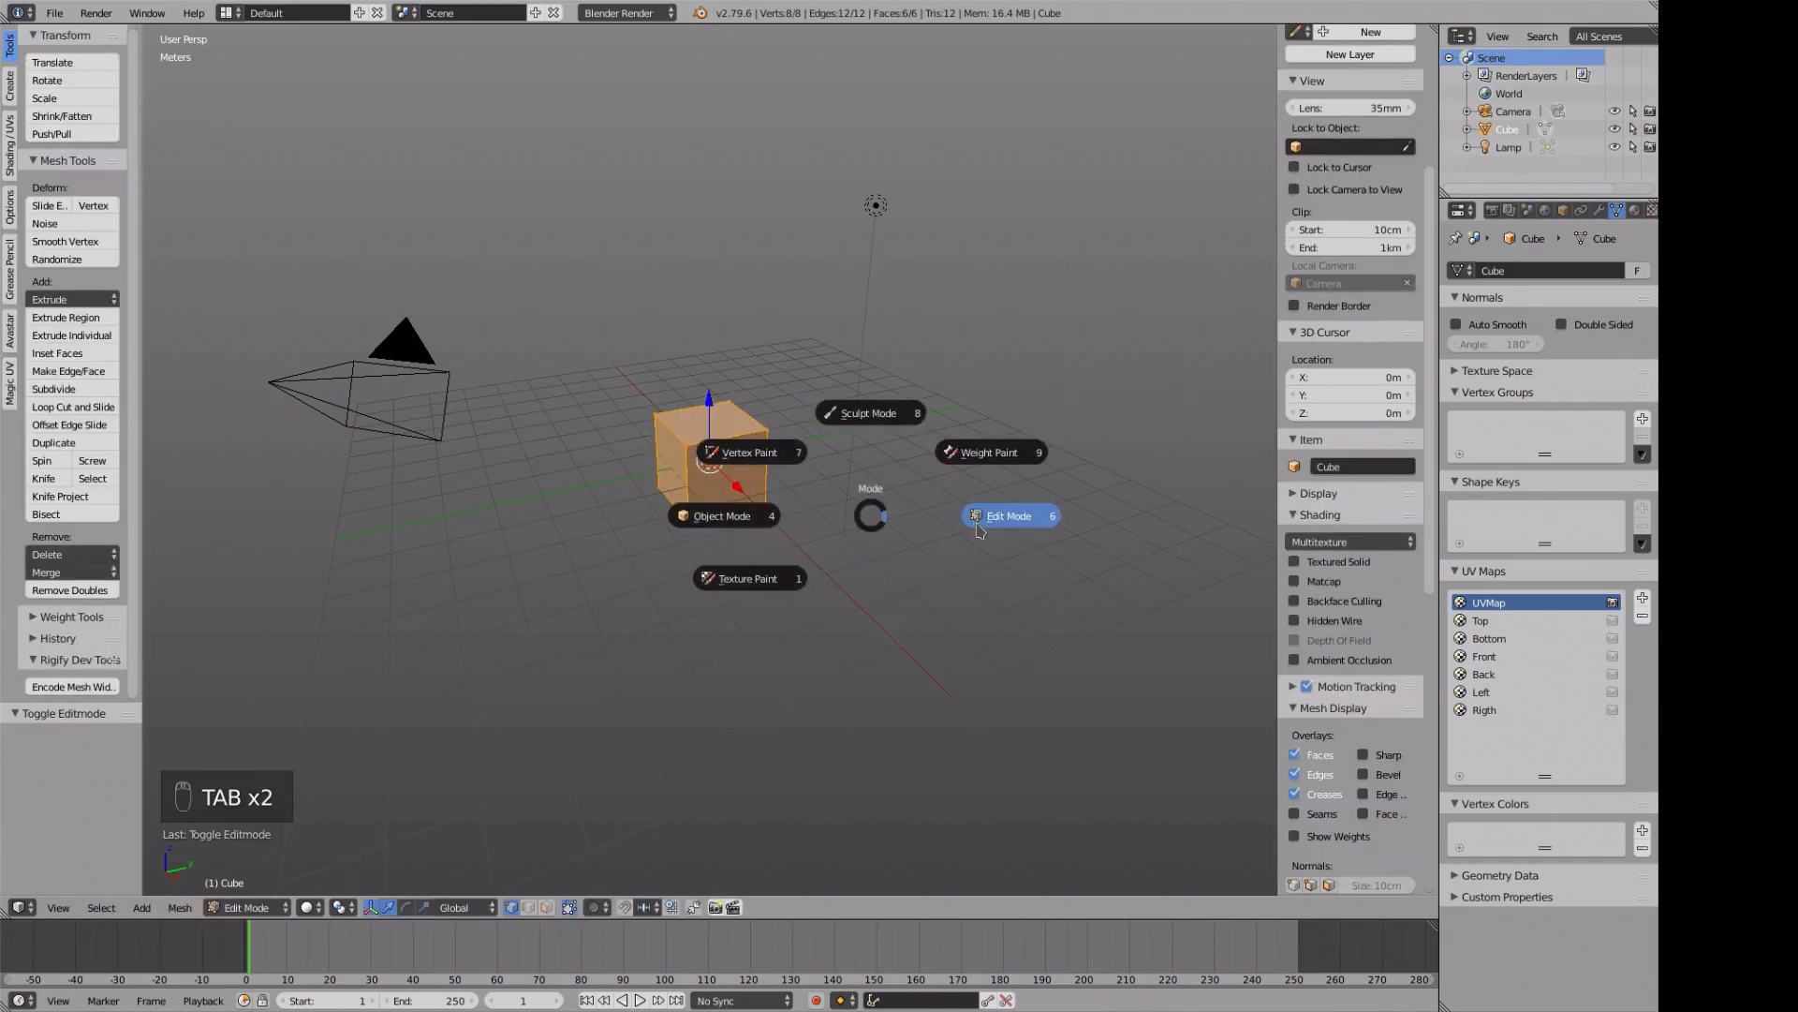
pyautogui.click(920, 568)
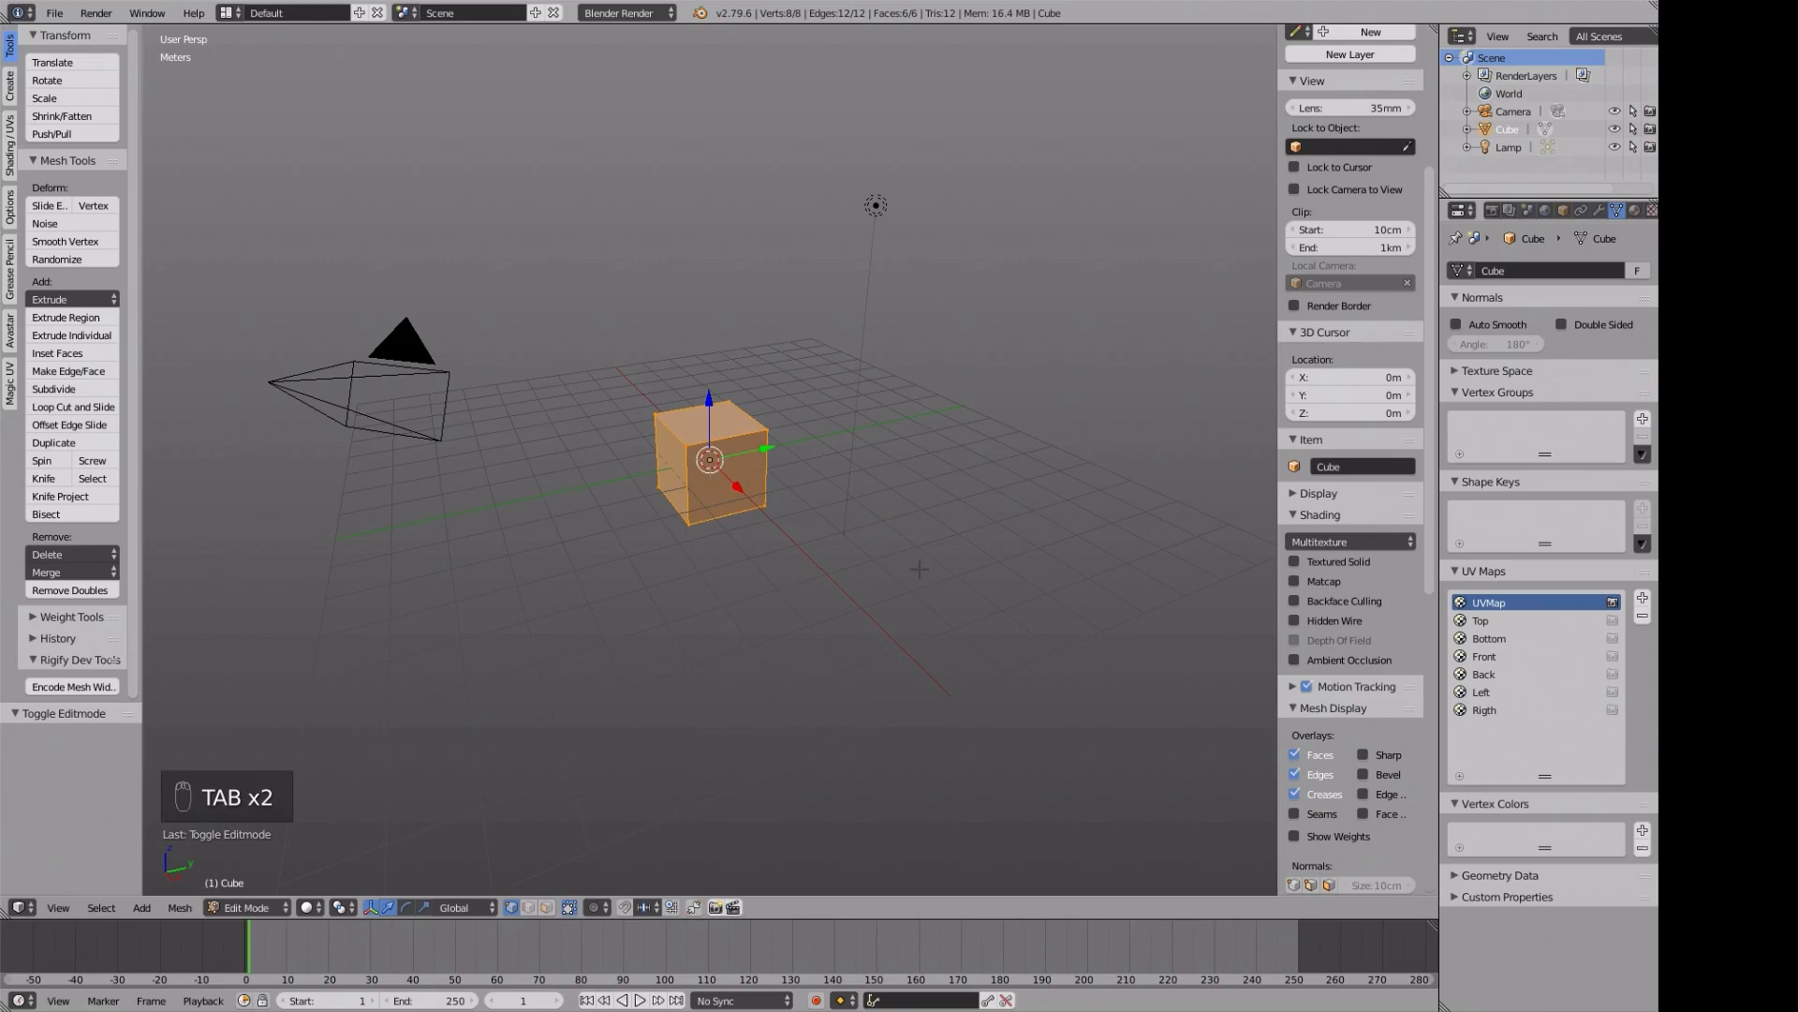
pyautogui.press('Tab')
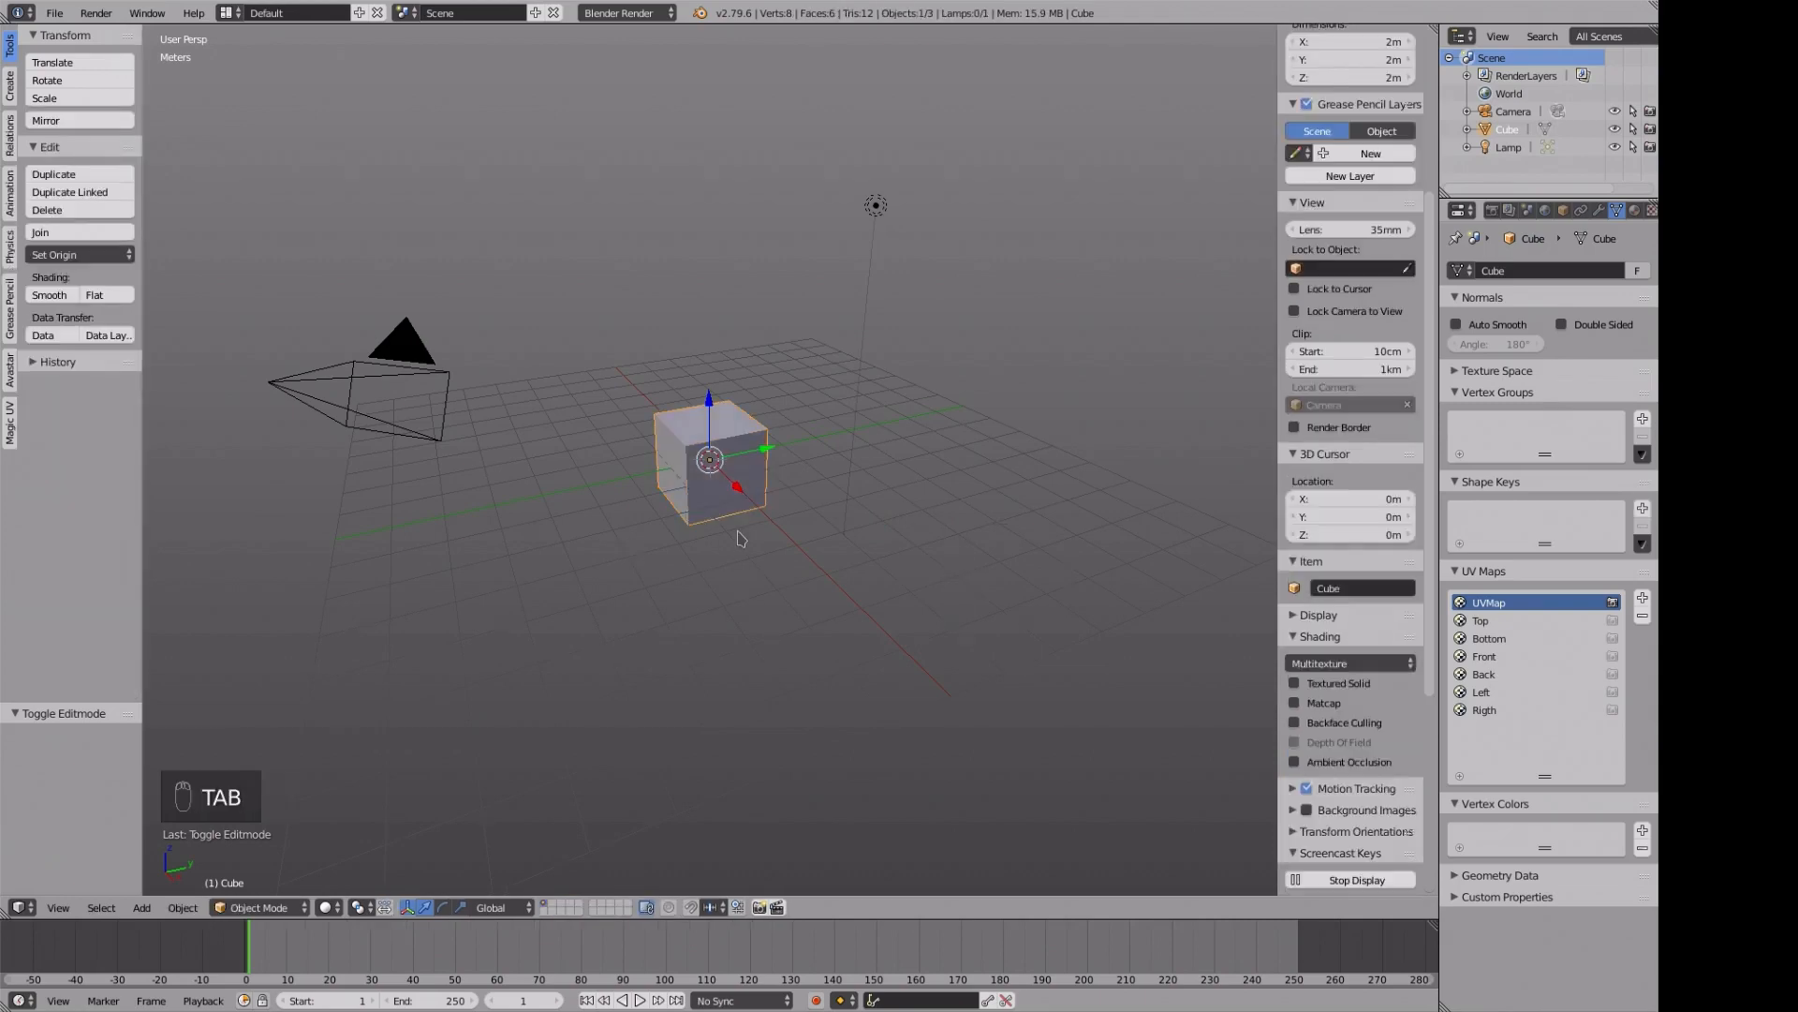
pyautogui.press('Tab')
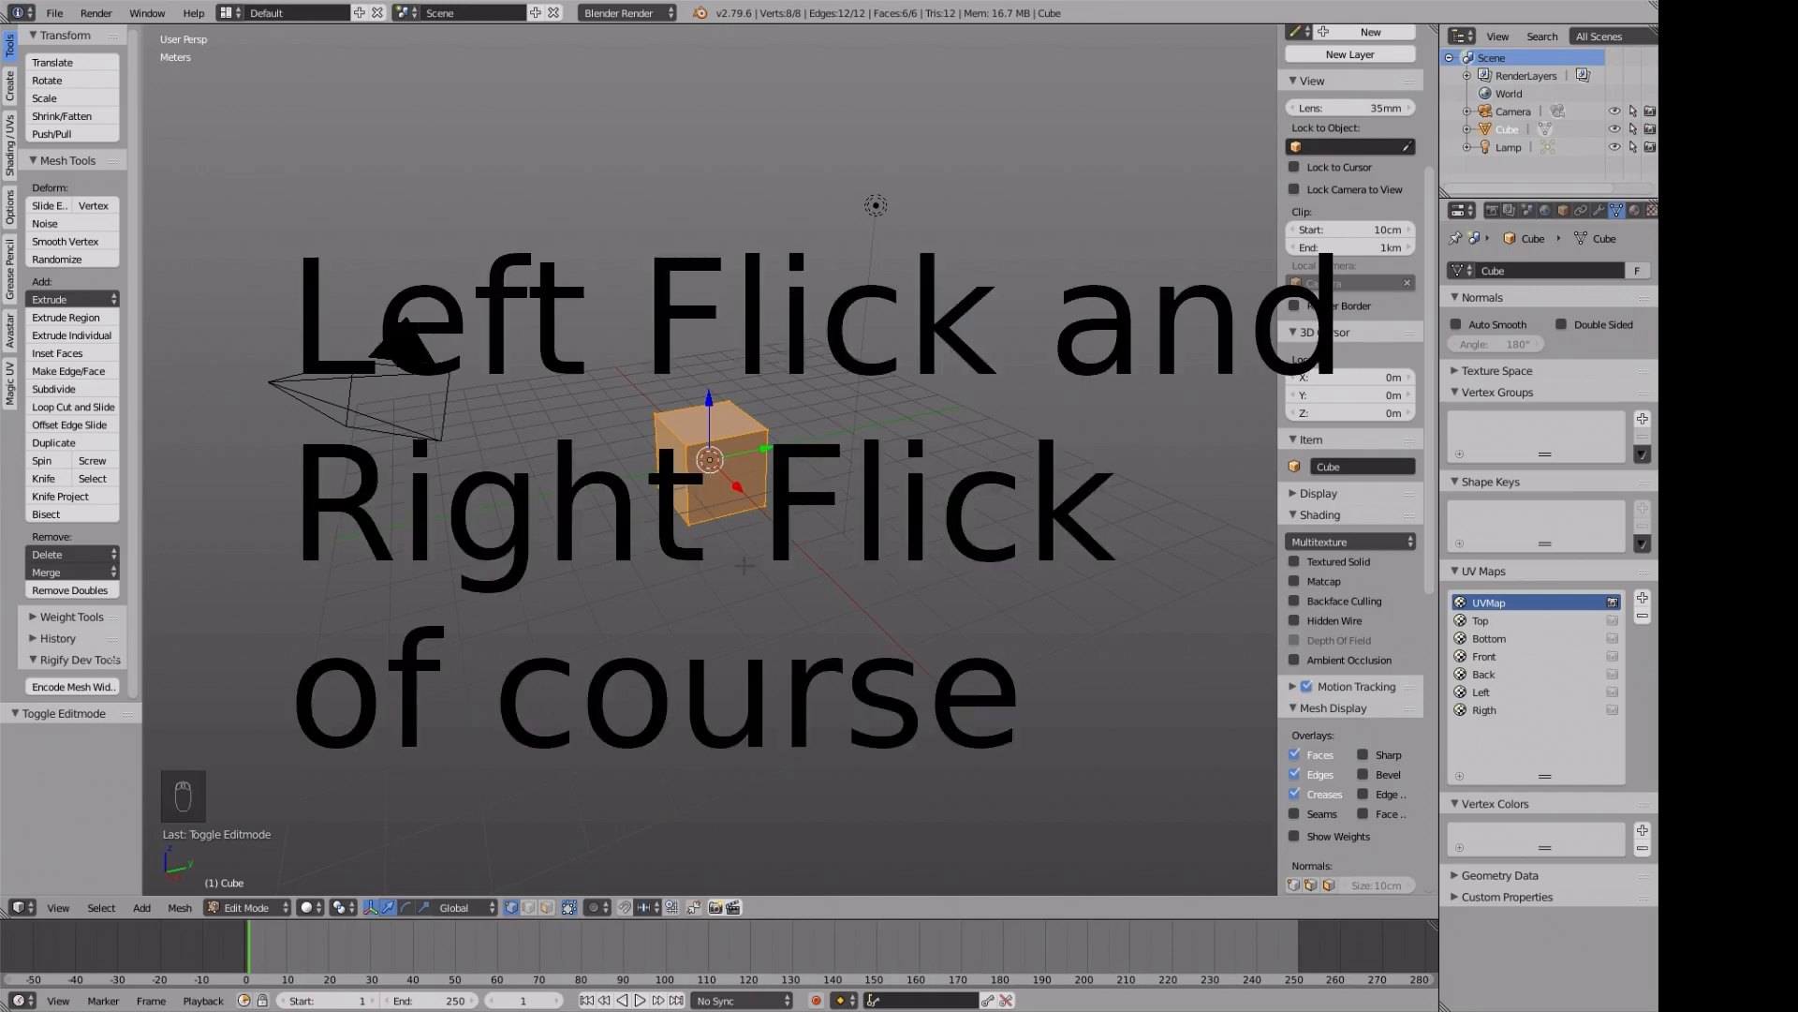
# - Switch the mesh selection to edges and deselect the whole cube
pyautogui.scroll(5, 744, 565)
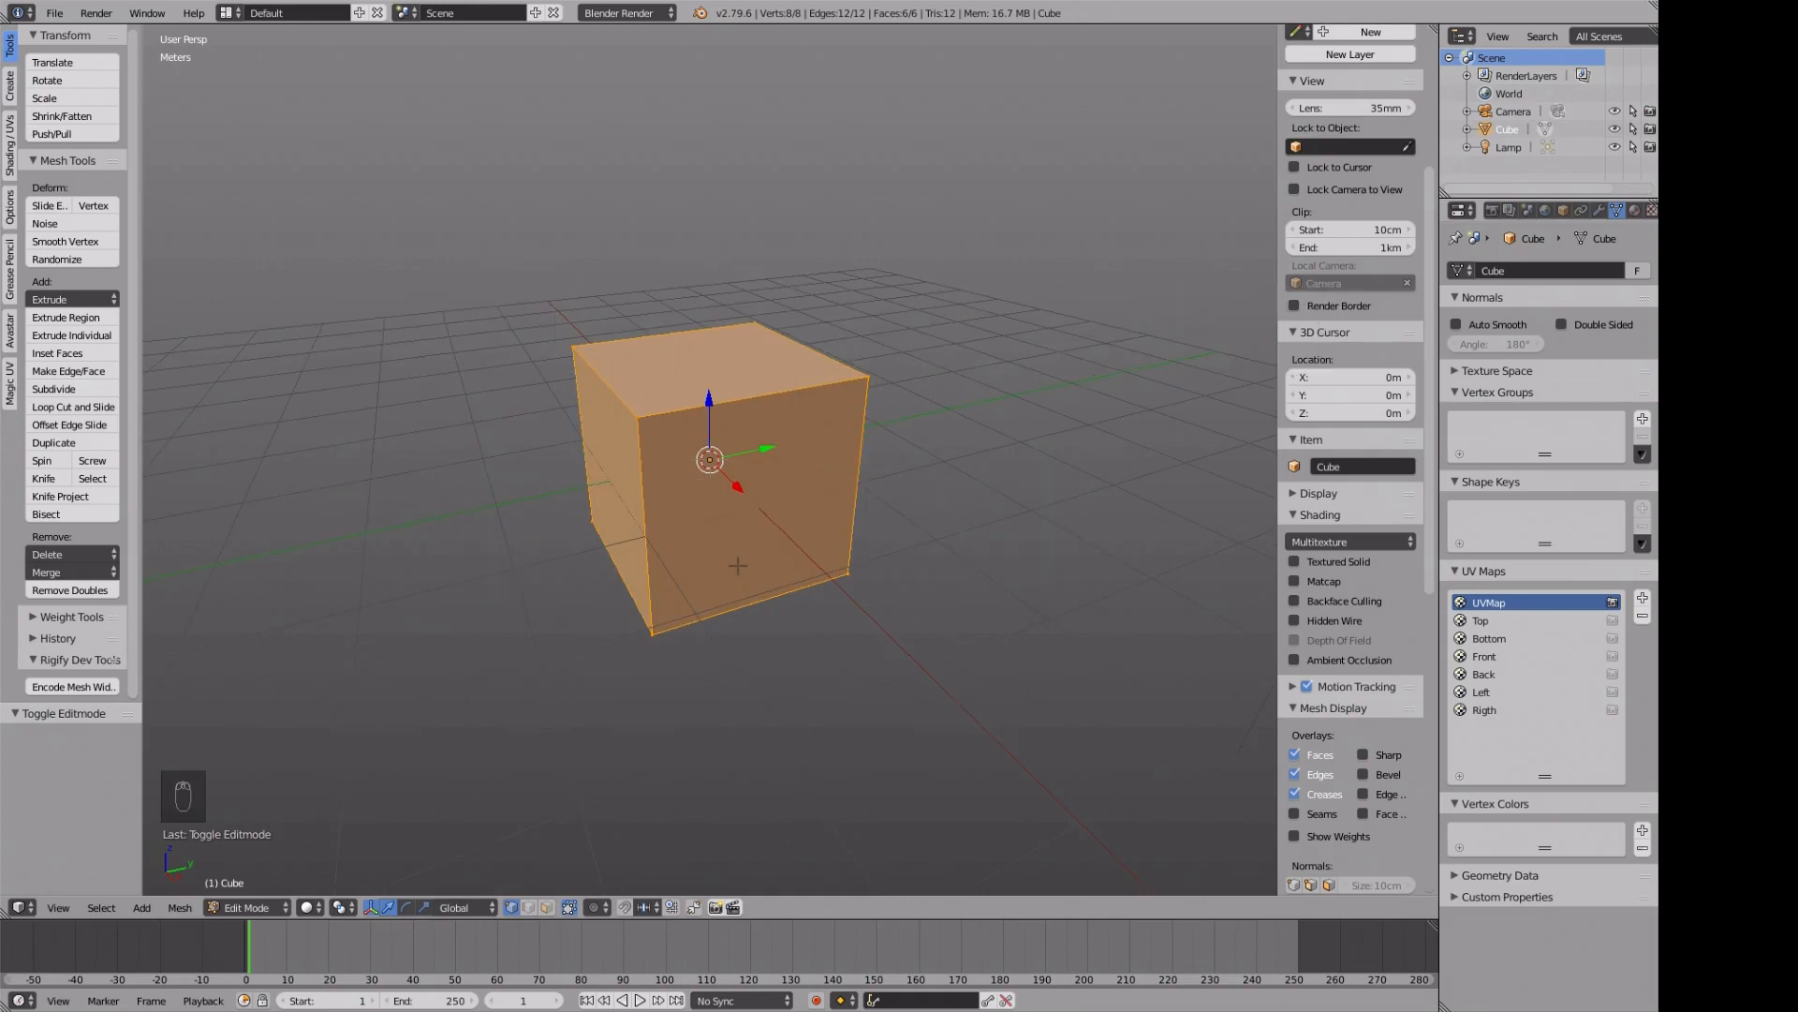
pyautogui.hotkey('ctrl', 'Tab')
pyautogui.click(738, 566)
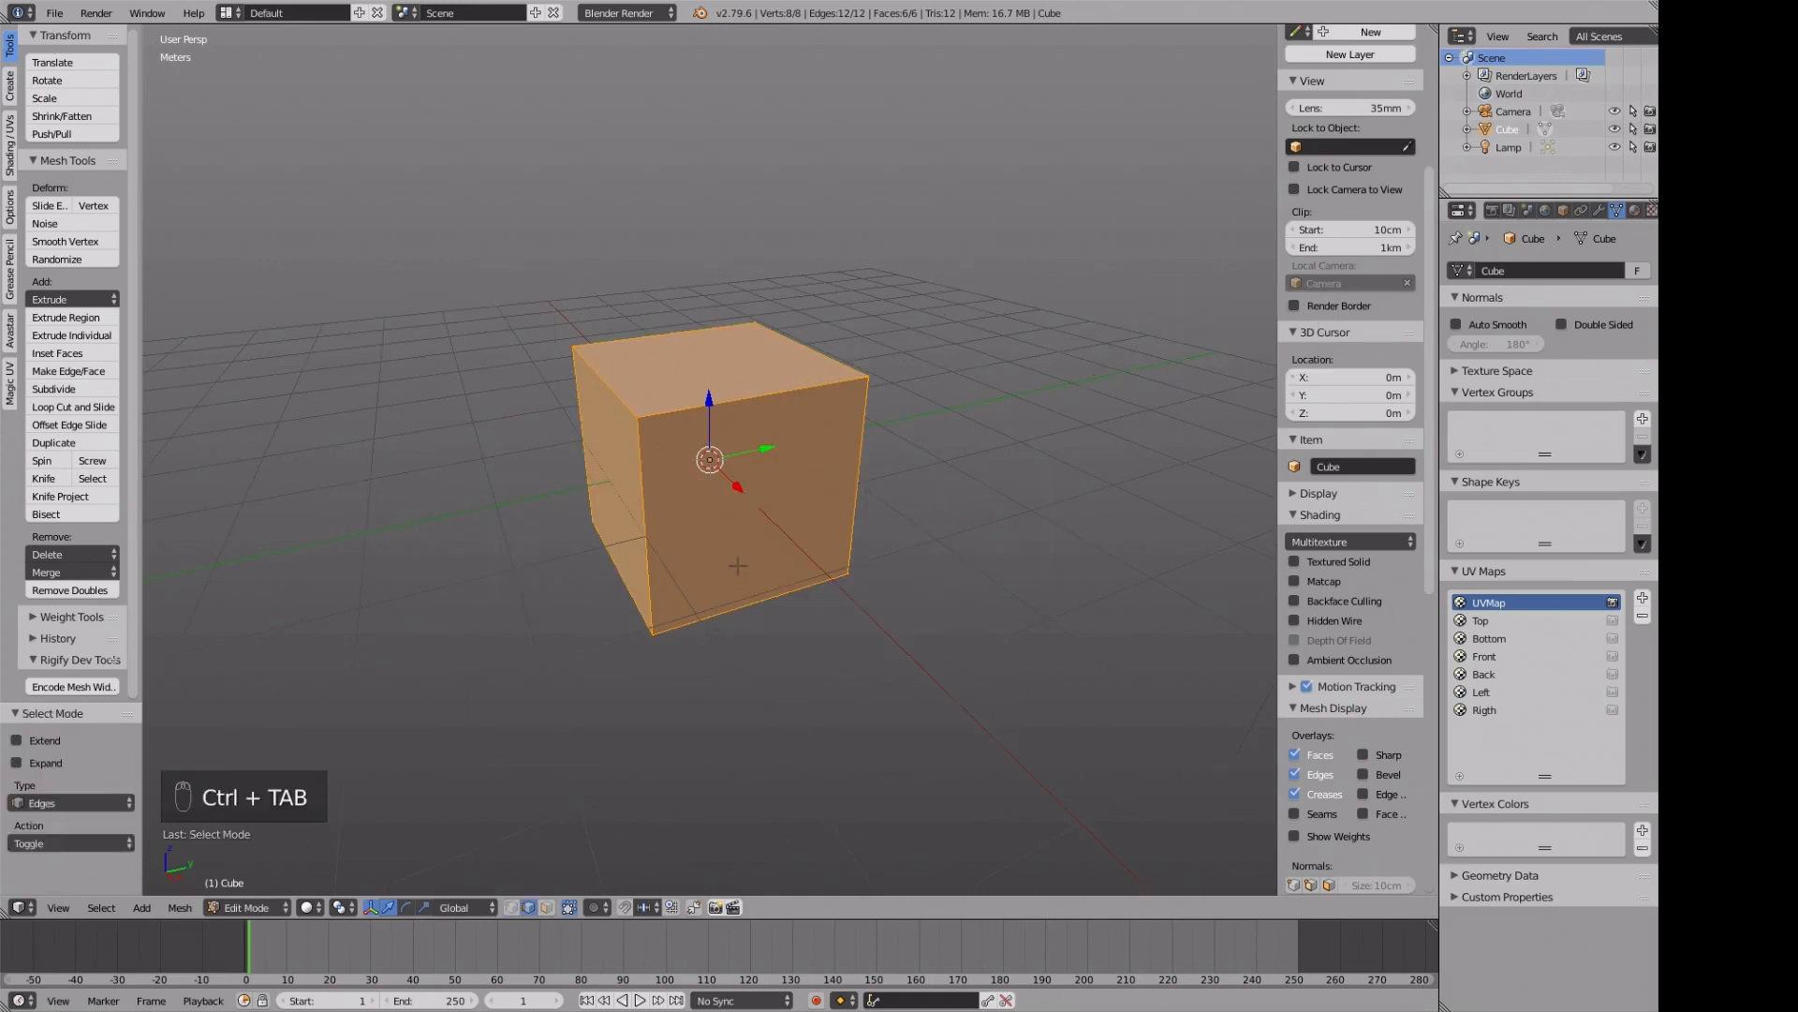
pyautogui.press('a')
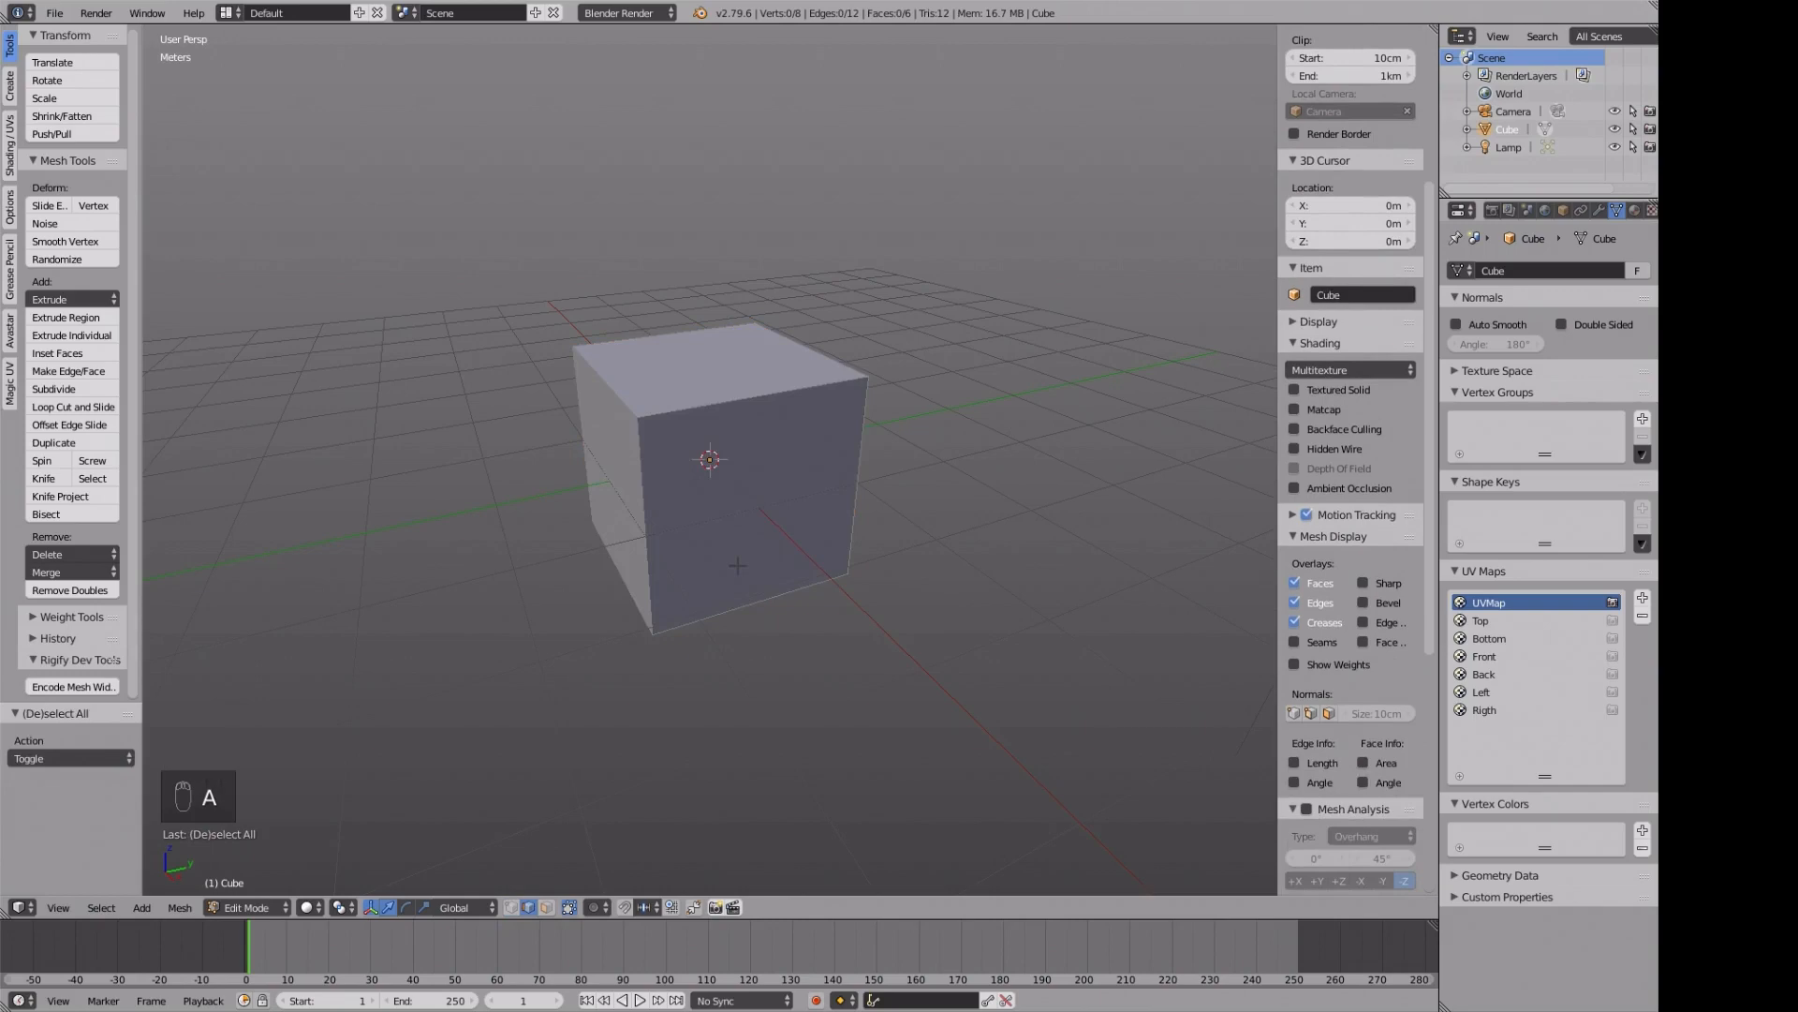
# - Select seven cube edges: all top edges except the -Y one, the -Y side's two vertical edges, and the bottom edges of the +X and -X faces
pyautogui.rightClick(731, 398)
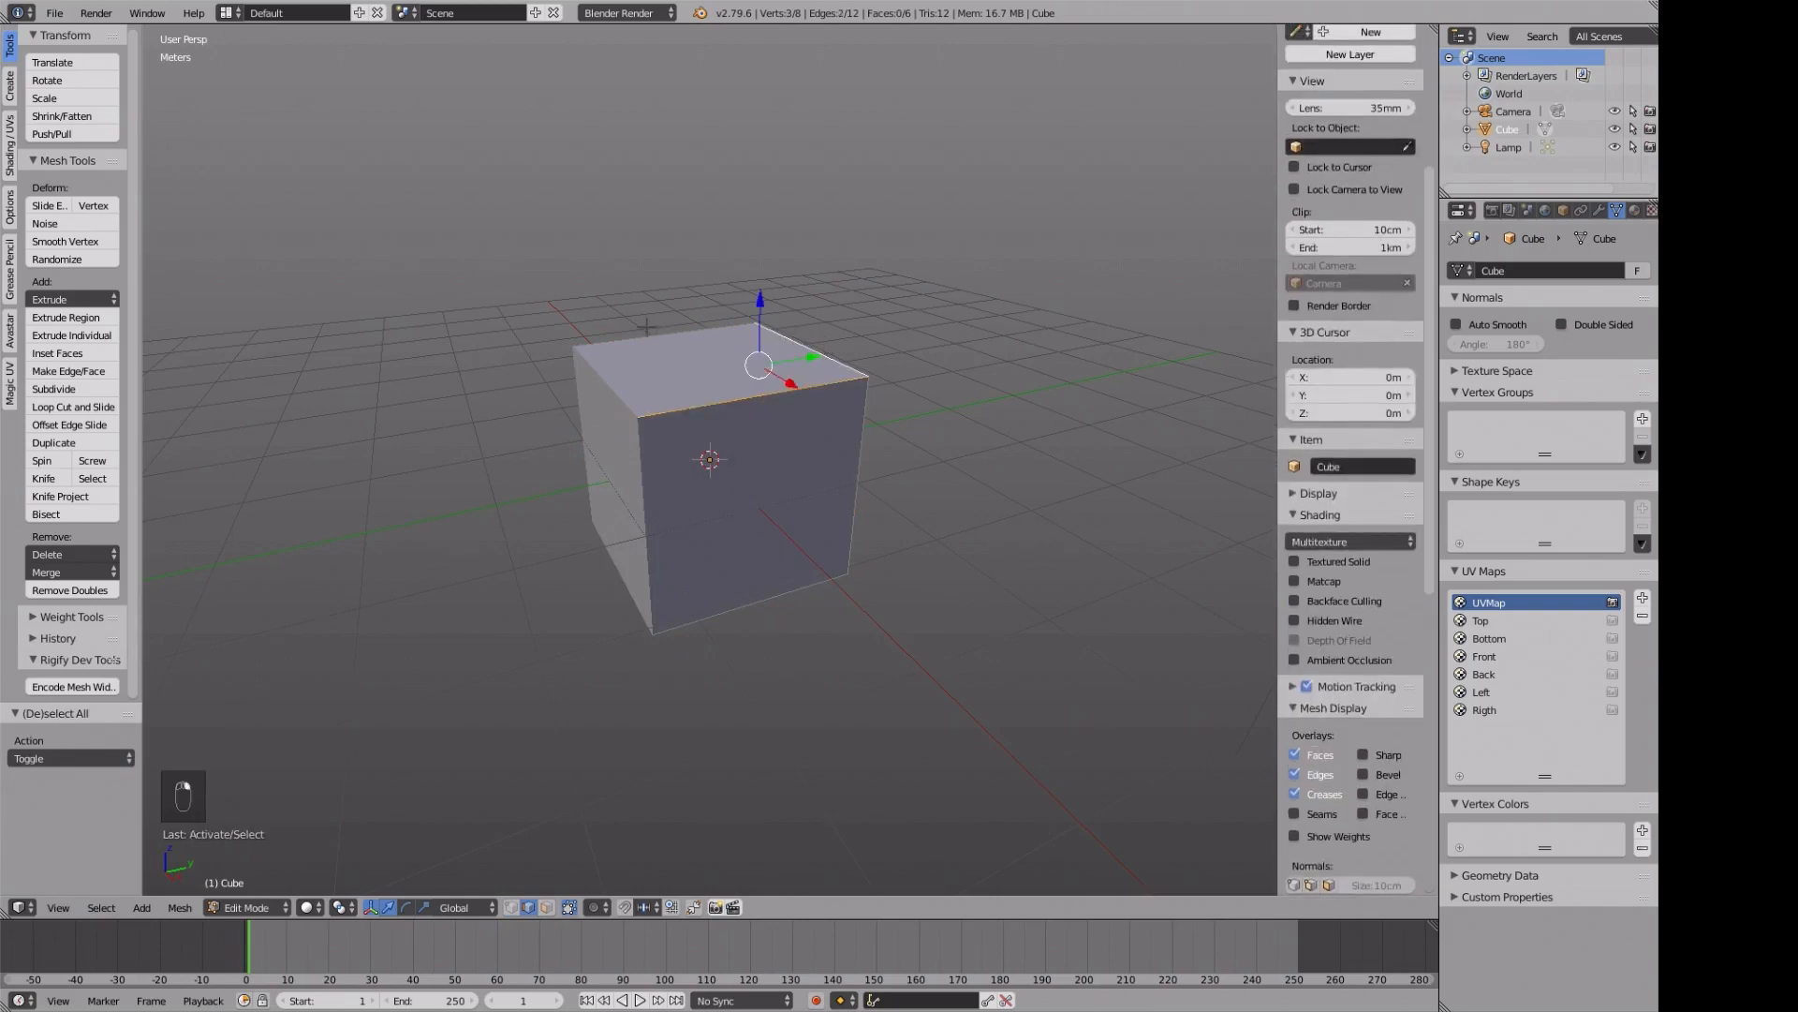
pyautogui.keyDown('shift'); pyautogui.rightClick(587, 469); pyautogui.keyUp('shift')
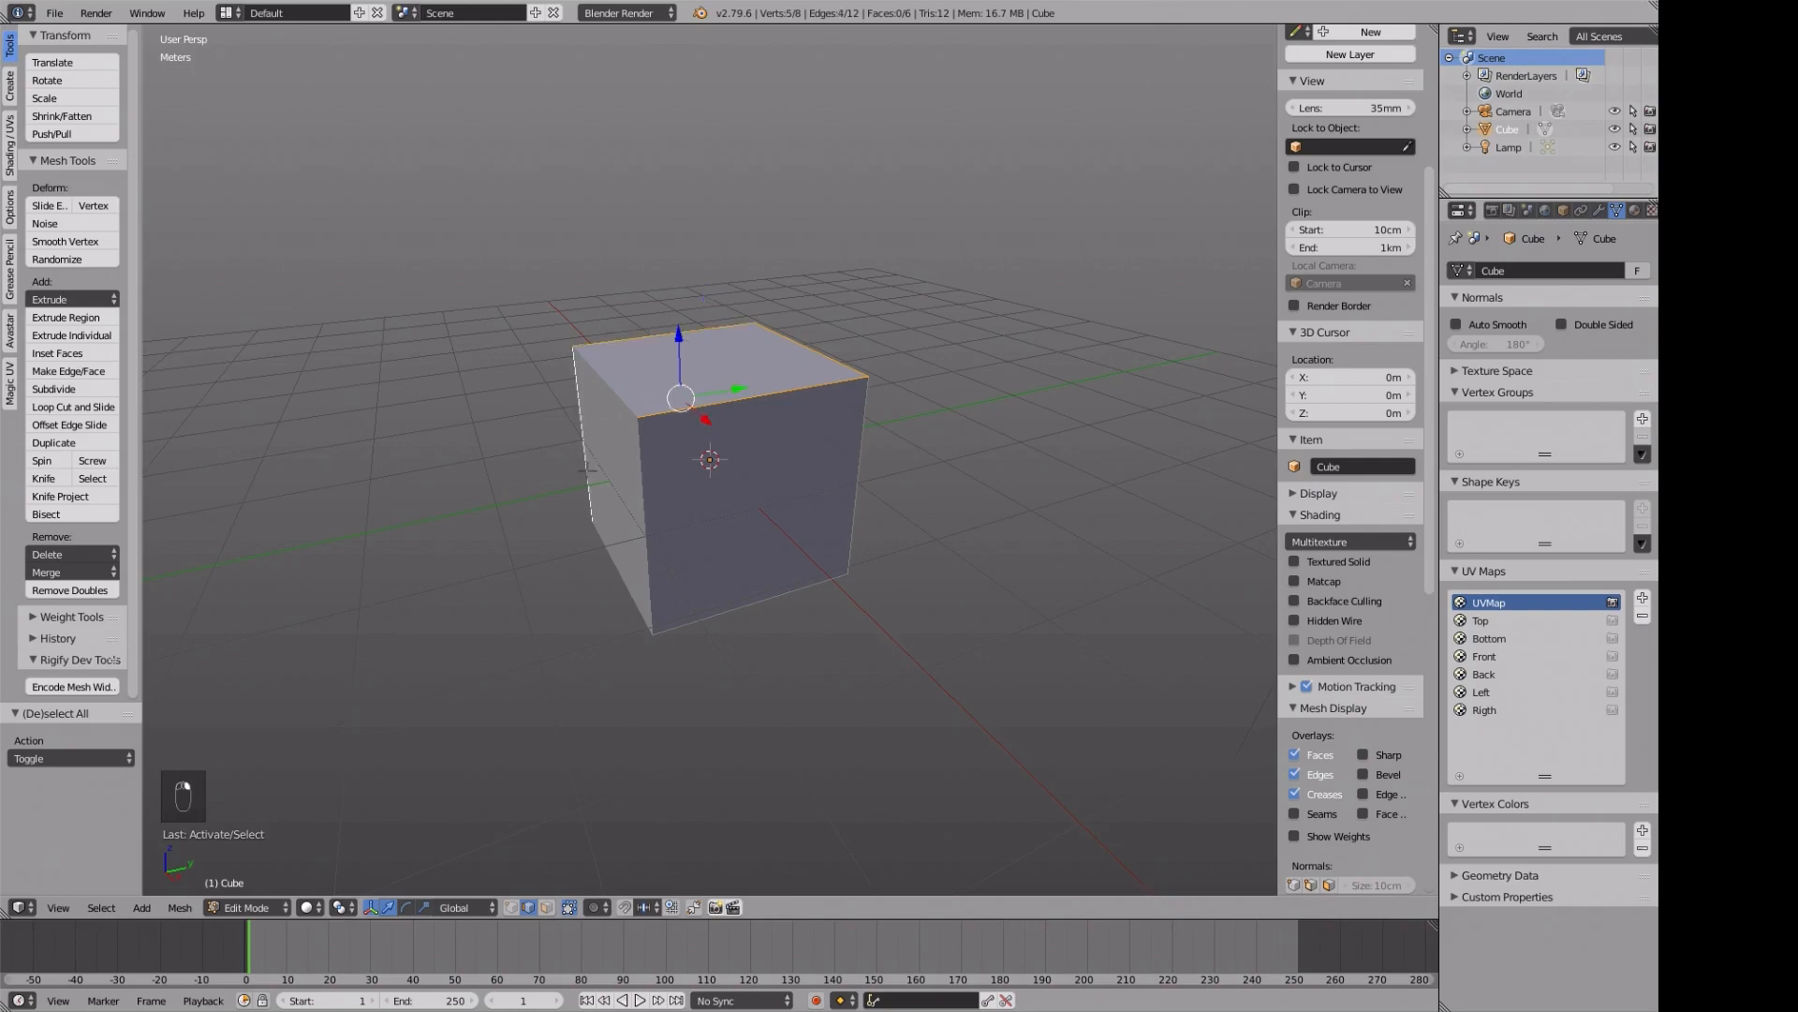
pyautogui.keyDown('shift'); pyautogui.rightClick(646, 520); pyautogui.keyUp('shift')
pyautogui.keyDown('shift'); pyautogui.rightClick(729, 605); pyautogui.keyUp('shift')
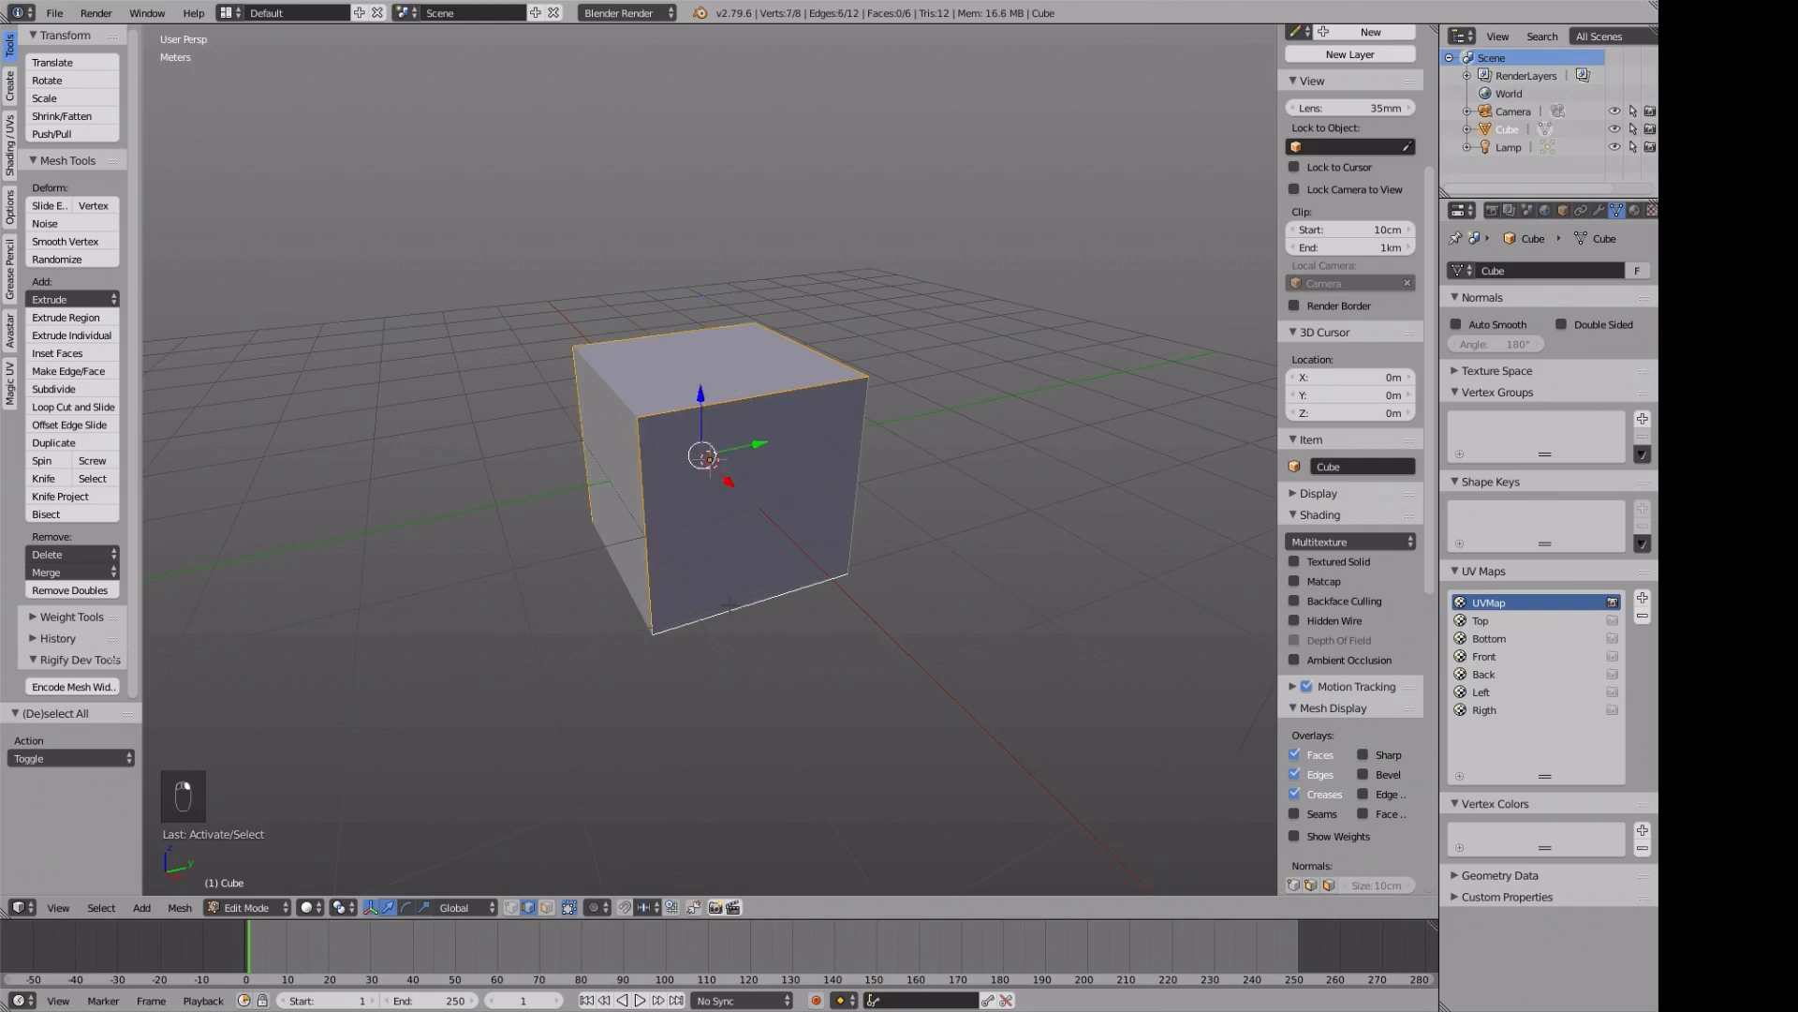
pyautogui.moveTo(795, 598); pyautogui.dragTo(1056, 597, button='middle')
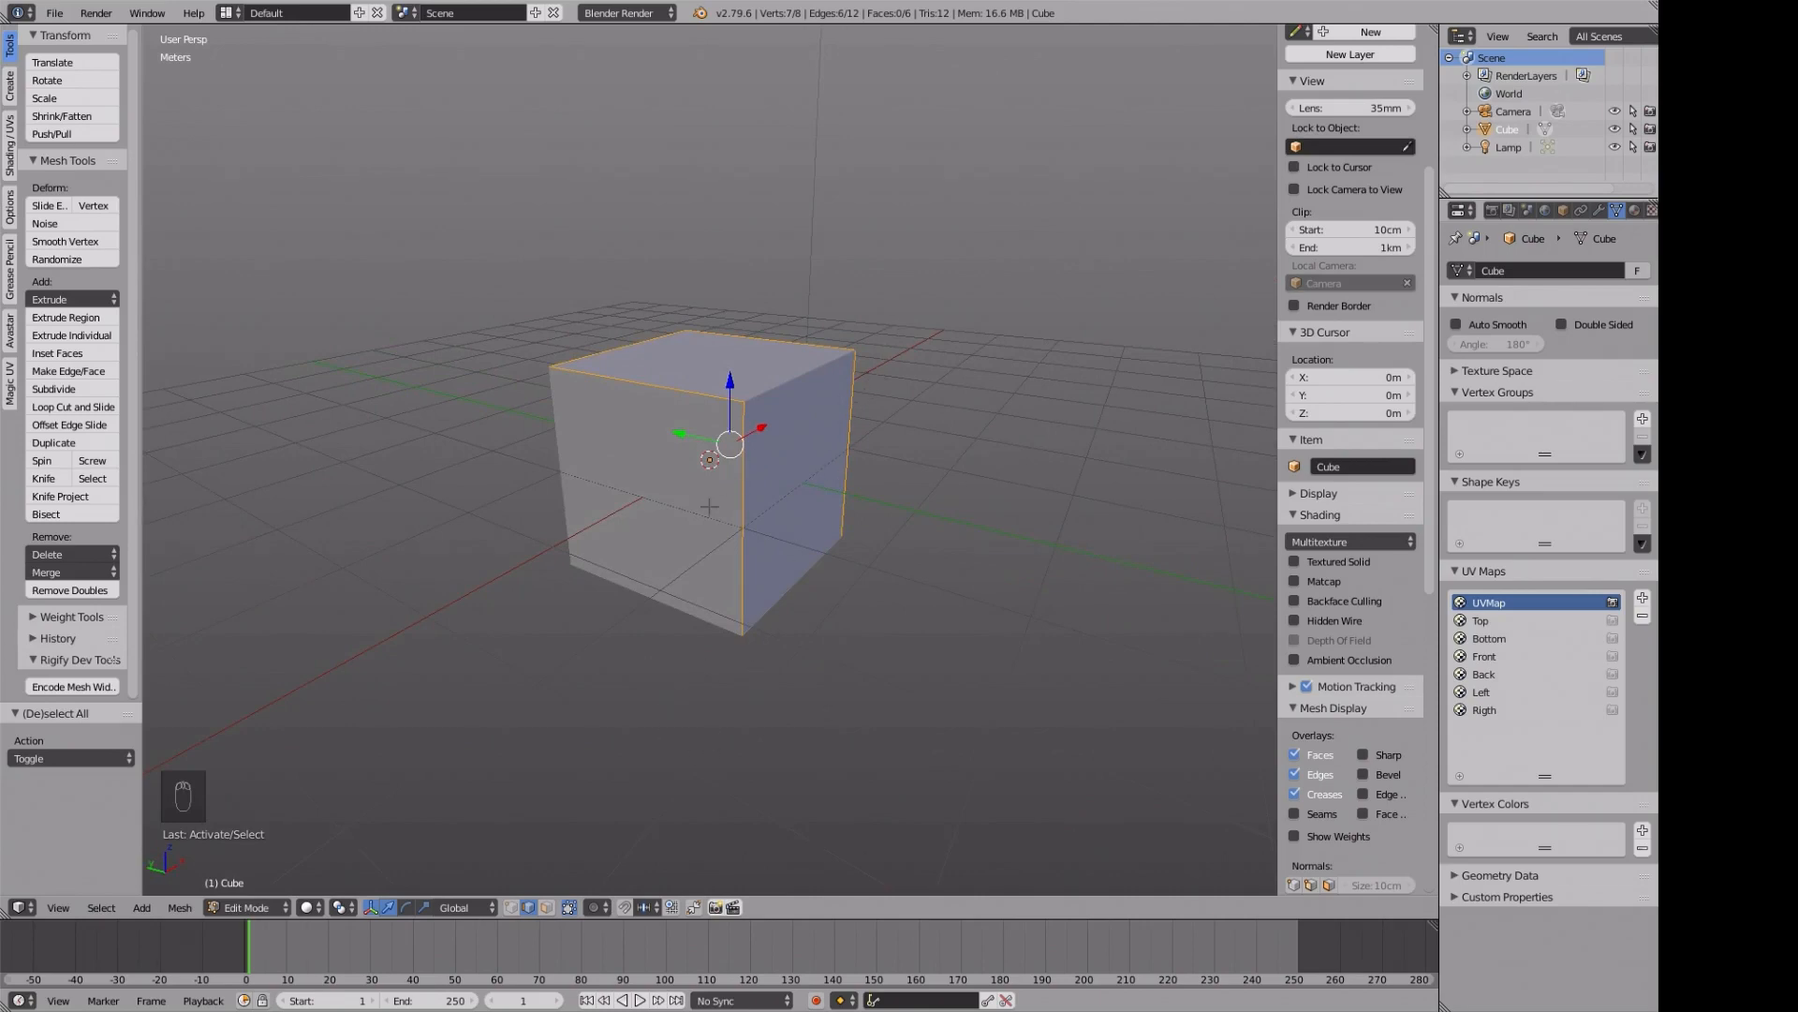
pyautogui.keyDown('shift'); pyautogui.rightClick(658, 595); pyautogui.keyUp('shift')
pyautogui.moveTo(749, 600); pyautogui.dragTo(811, 593, button='middle')
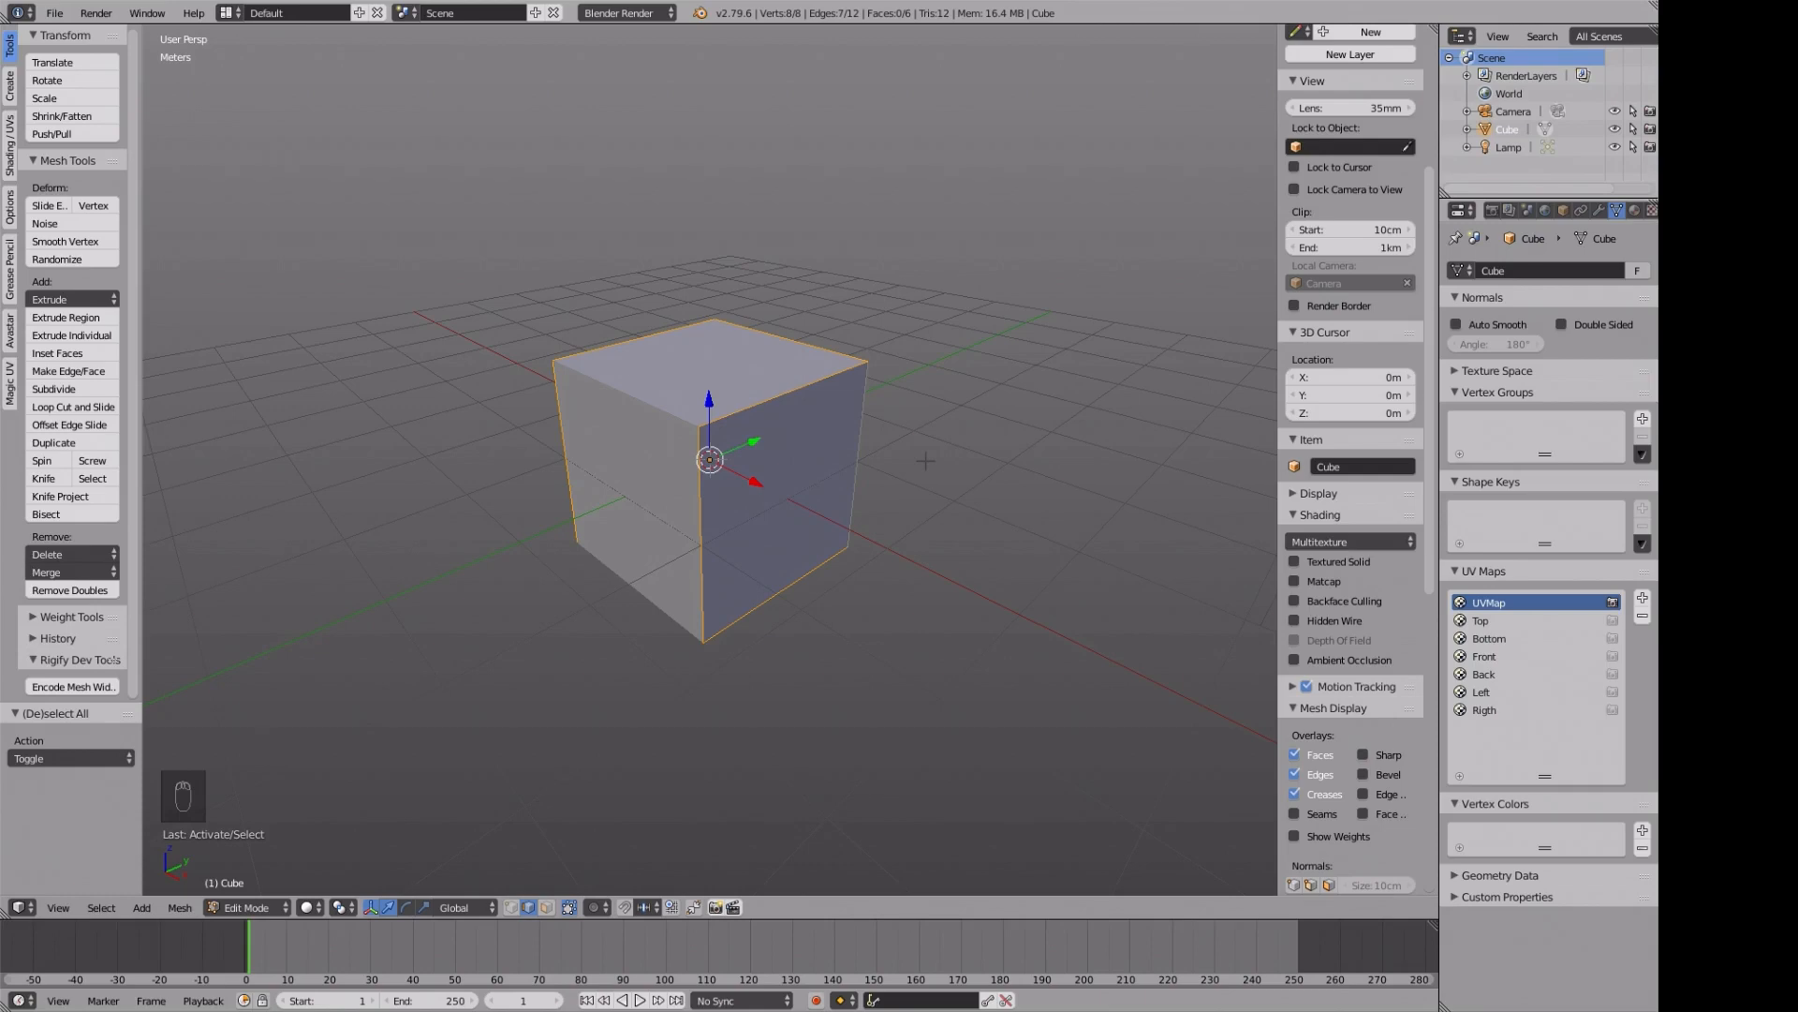
# - Mark the selected cube edges as UV seams and clear the selection
pyautogui.hotkey('ctrl', 'e')
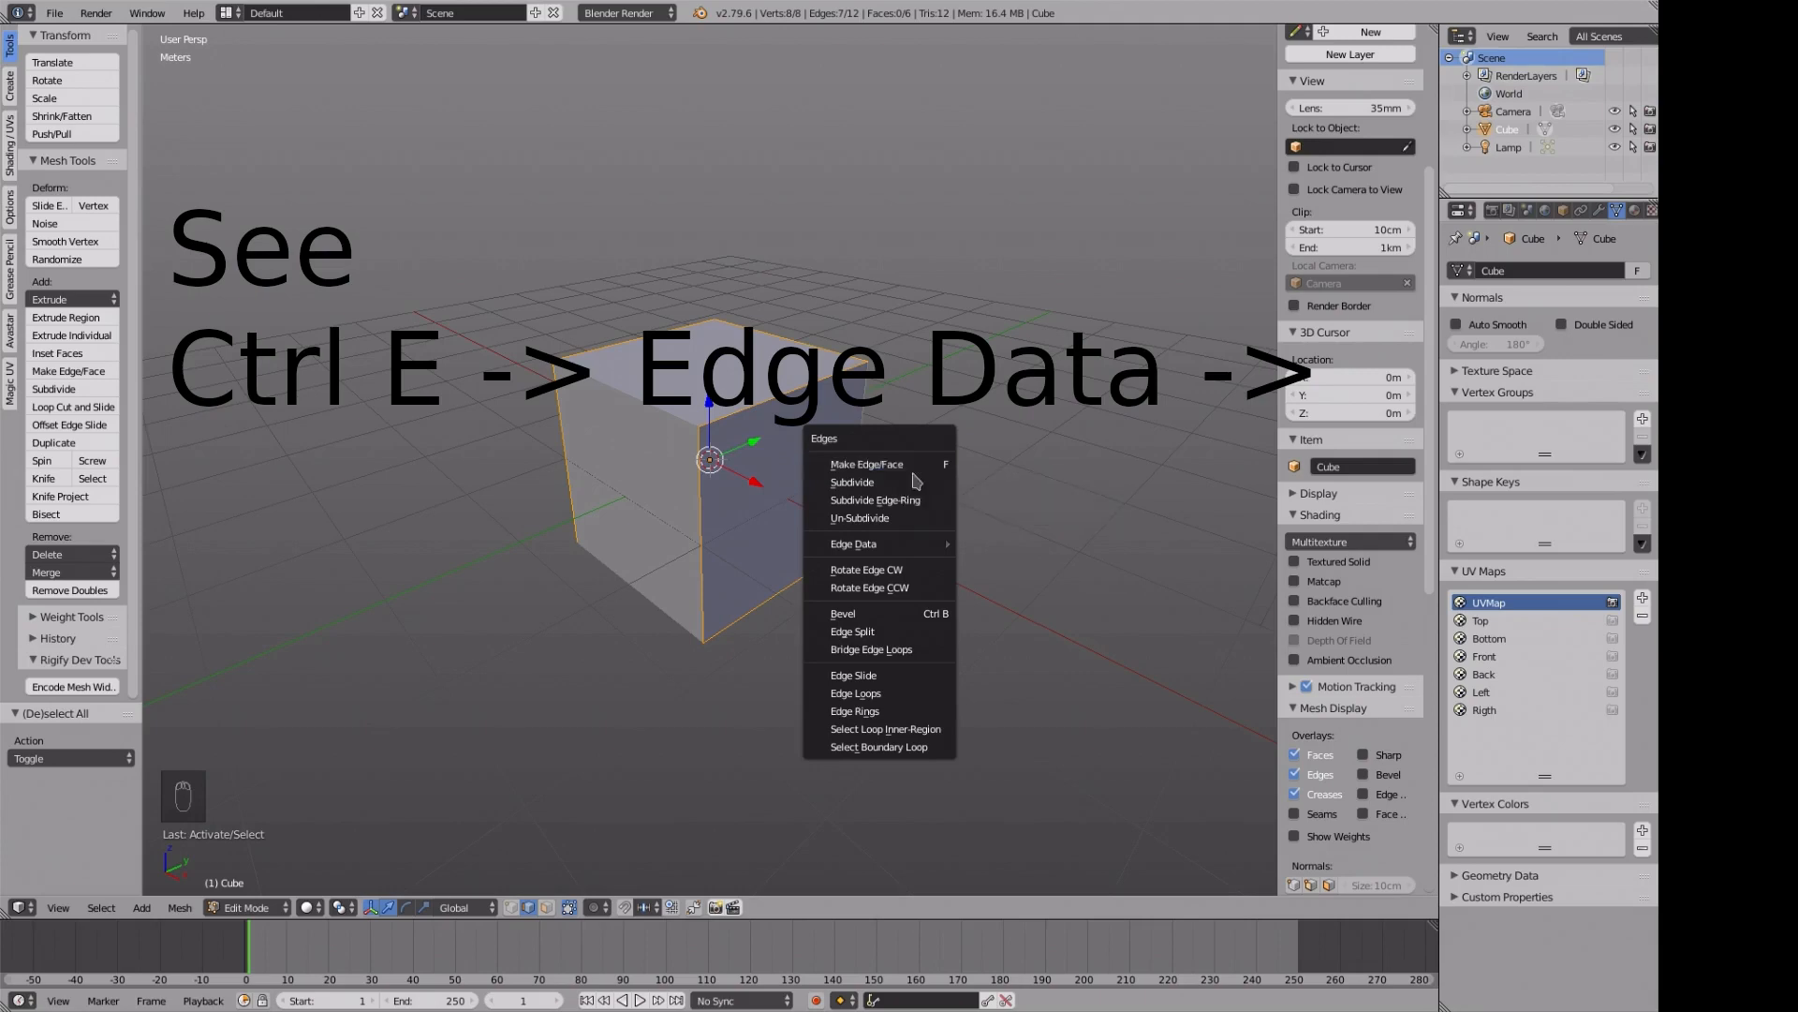
pyautogui.moveTo(901, 553)
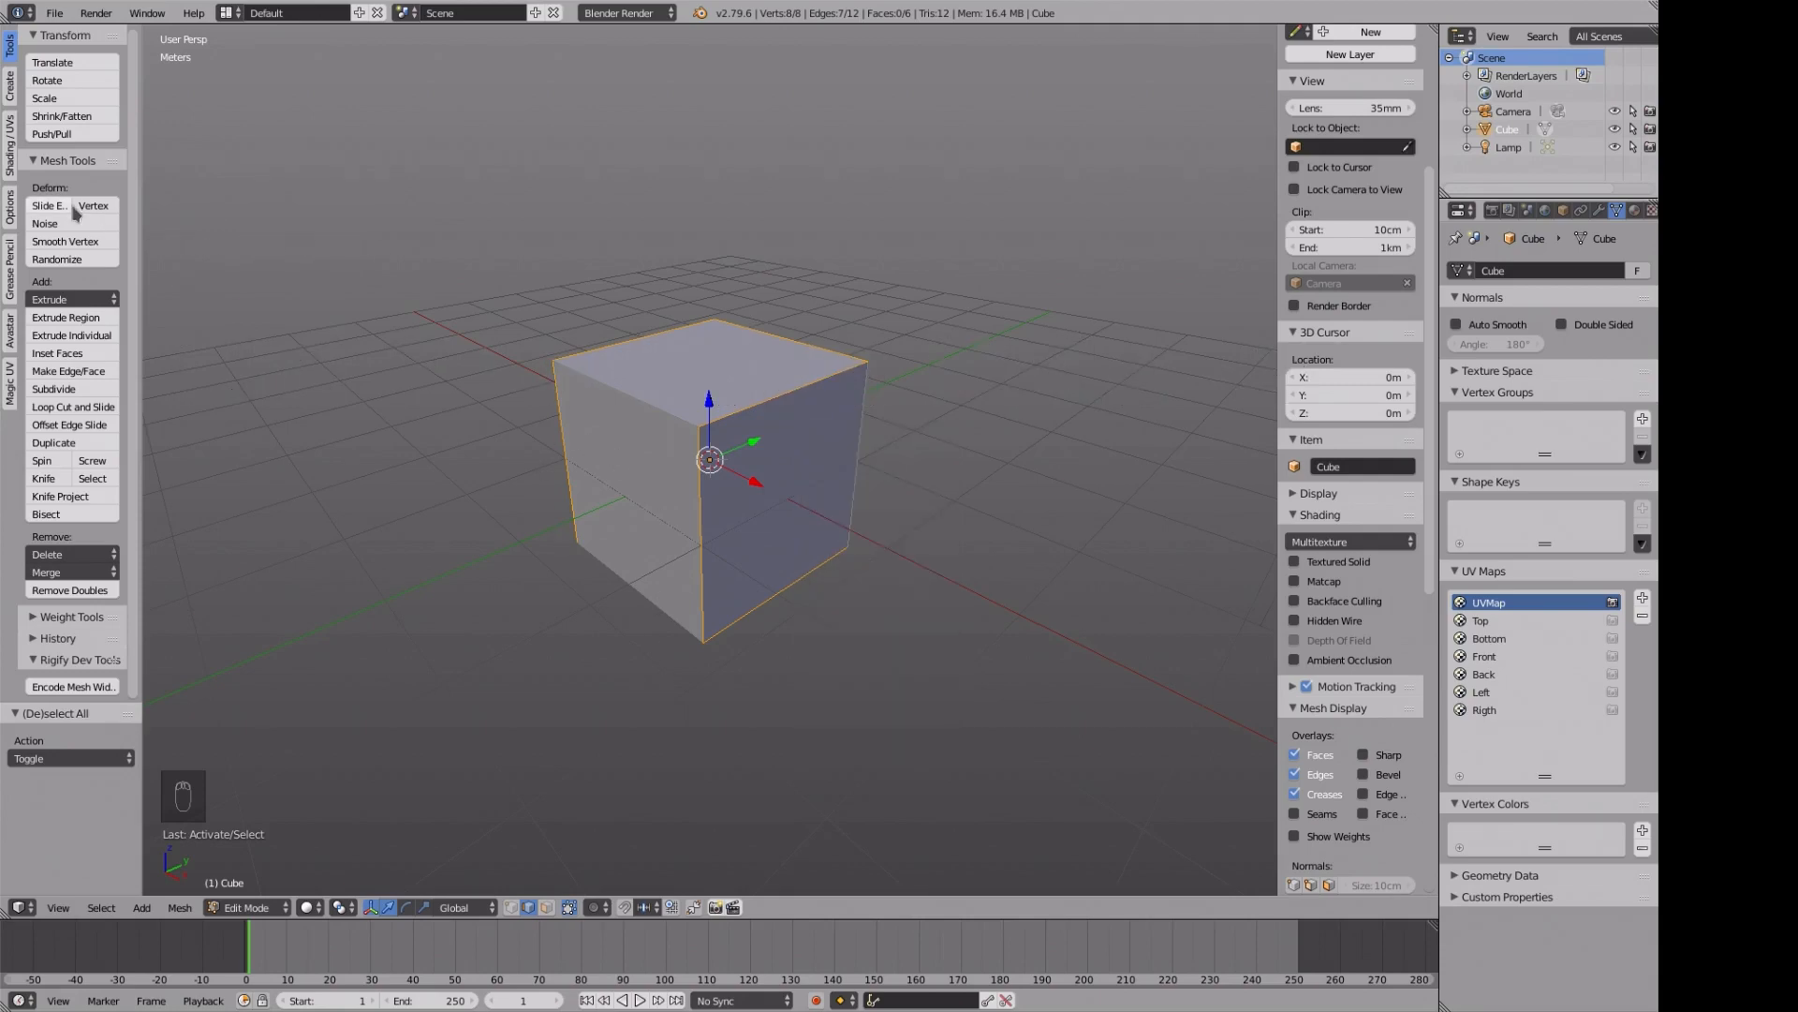
pyautogui.click(10, 148)
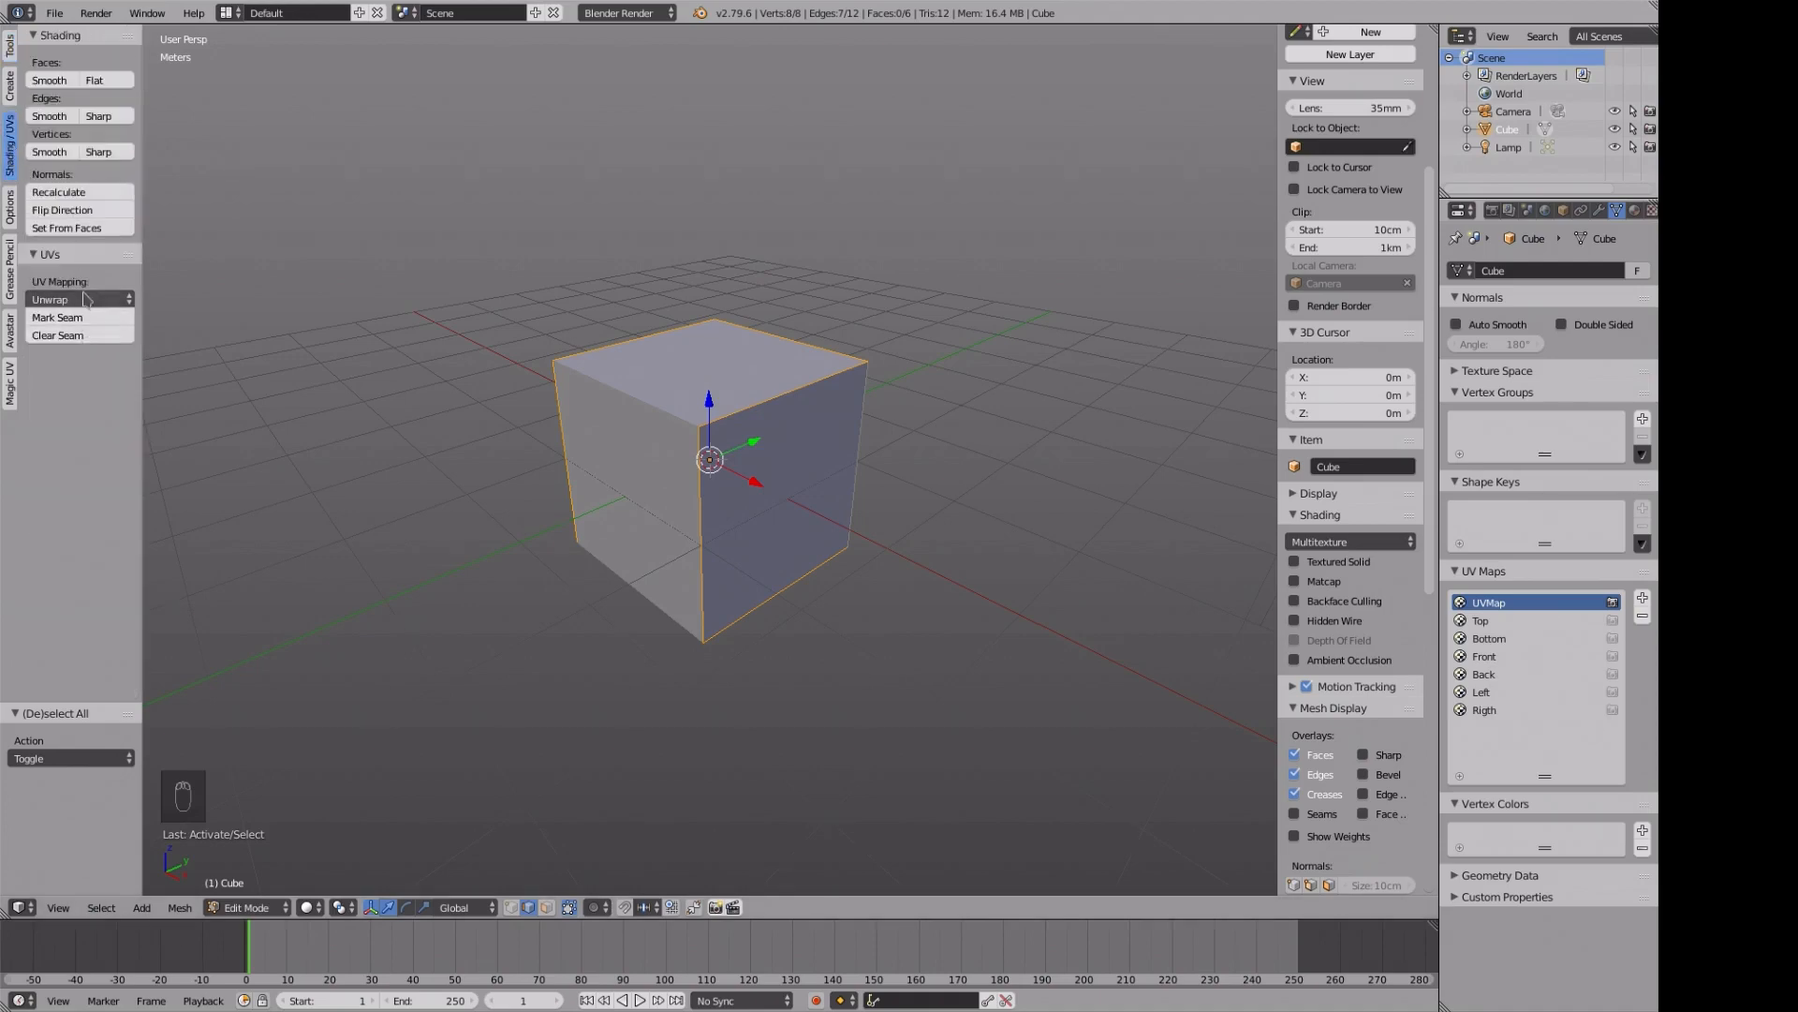
pyautogui.click(77, 324)
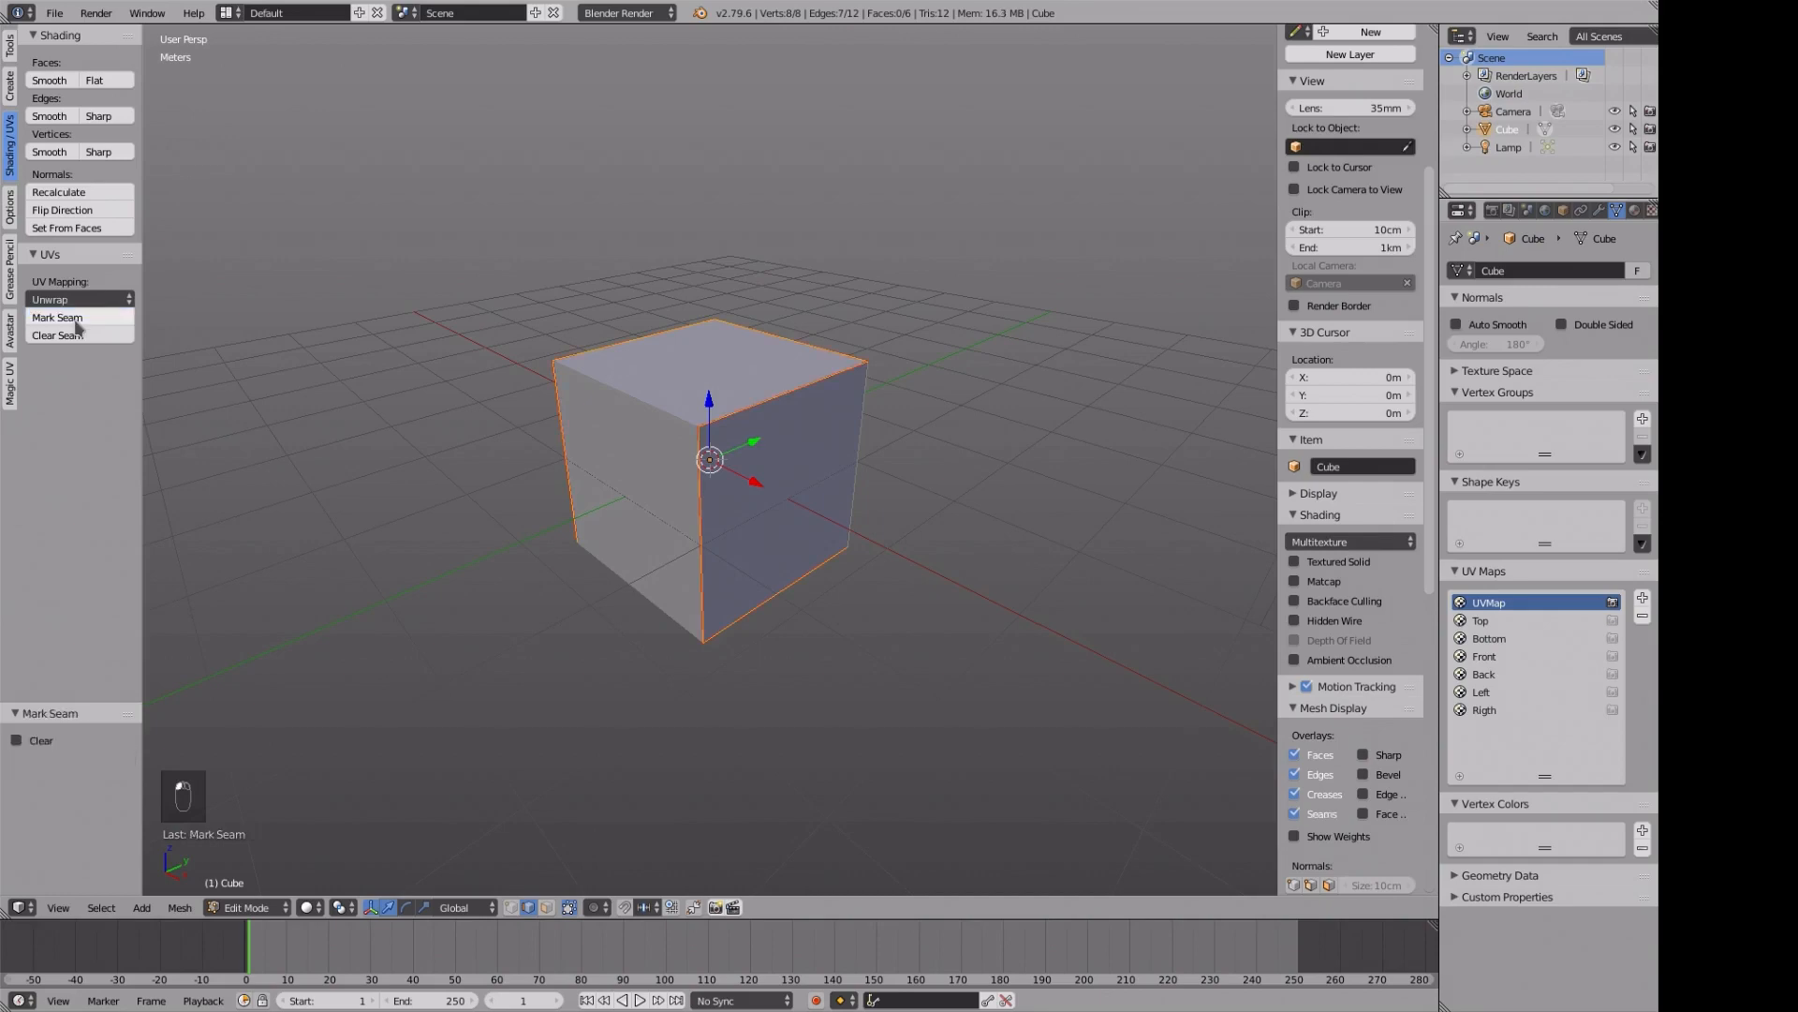
pyautogui.scroll(-4, 1351, 468)
pyautogui.press('a')
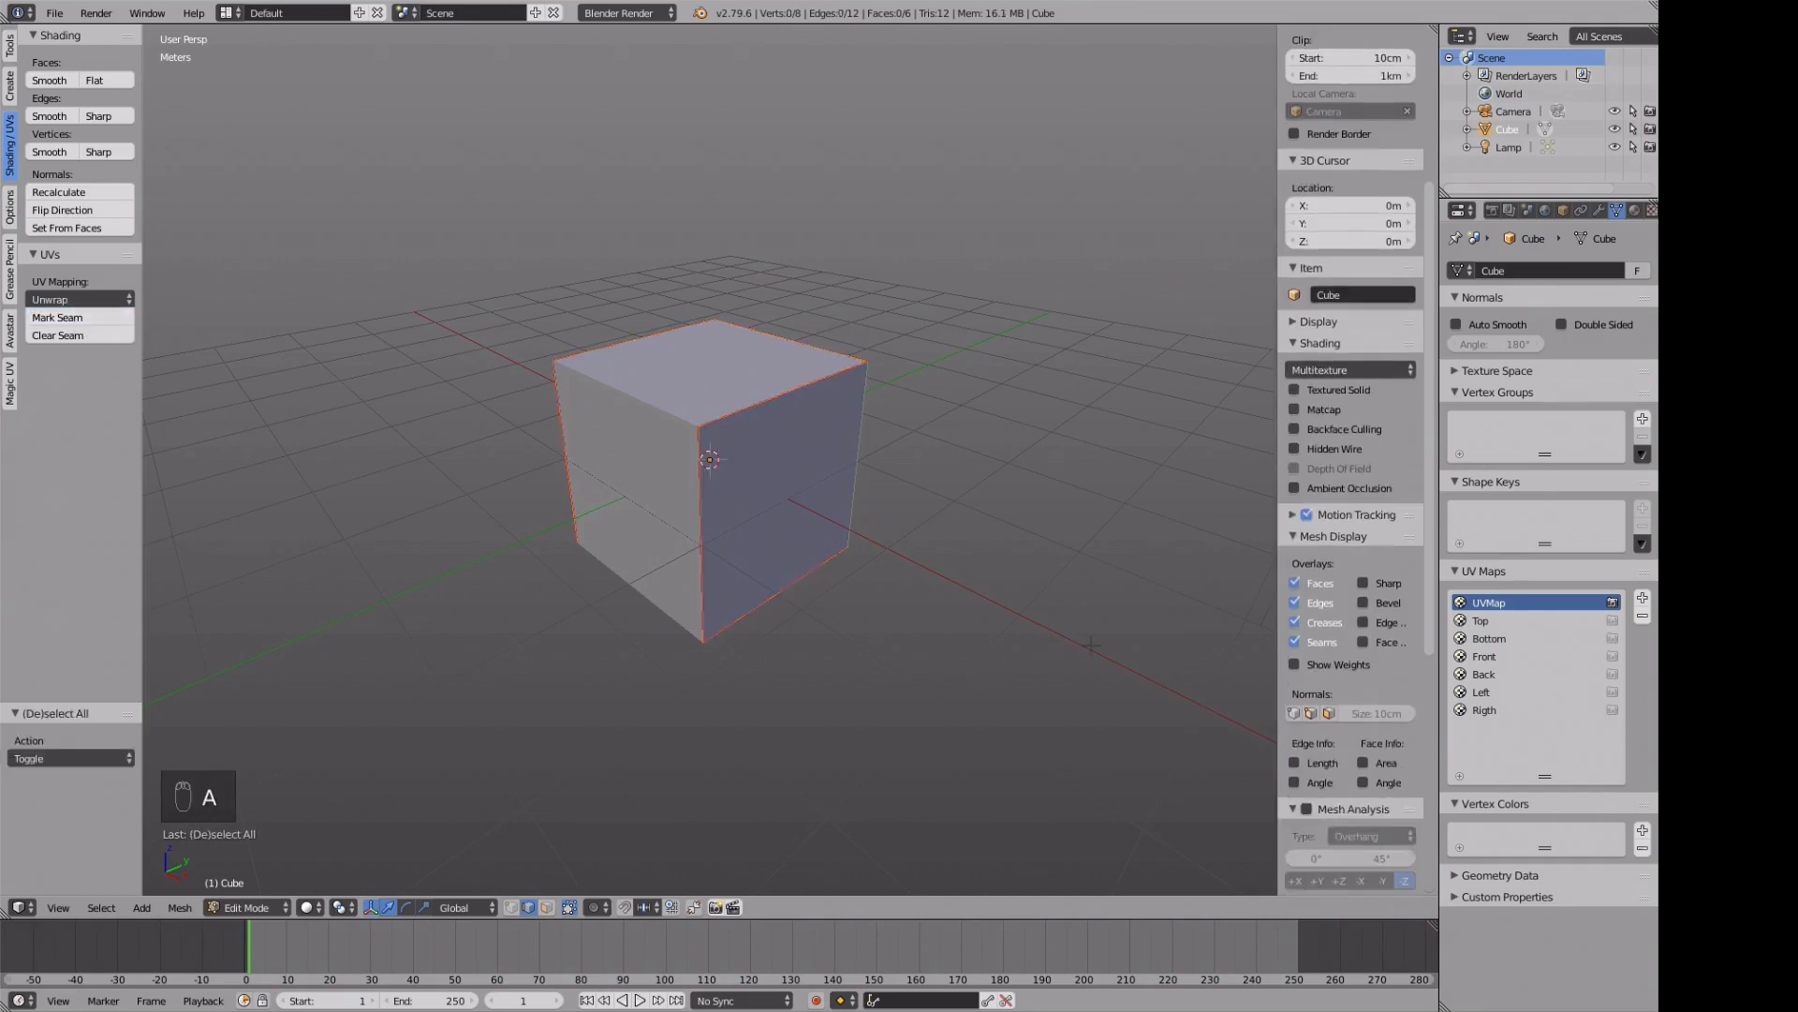
pyautogui.moveTo(1108, 658)
pyautogui.mouseDown(button='middle')
pyautogui.moveTo(985, 508)
pyautogui.moveTo(1120, 669)
pyautogui.mouseUp(button='middle')
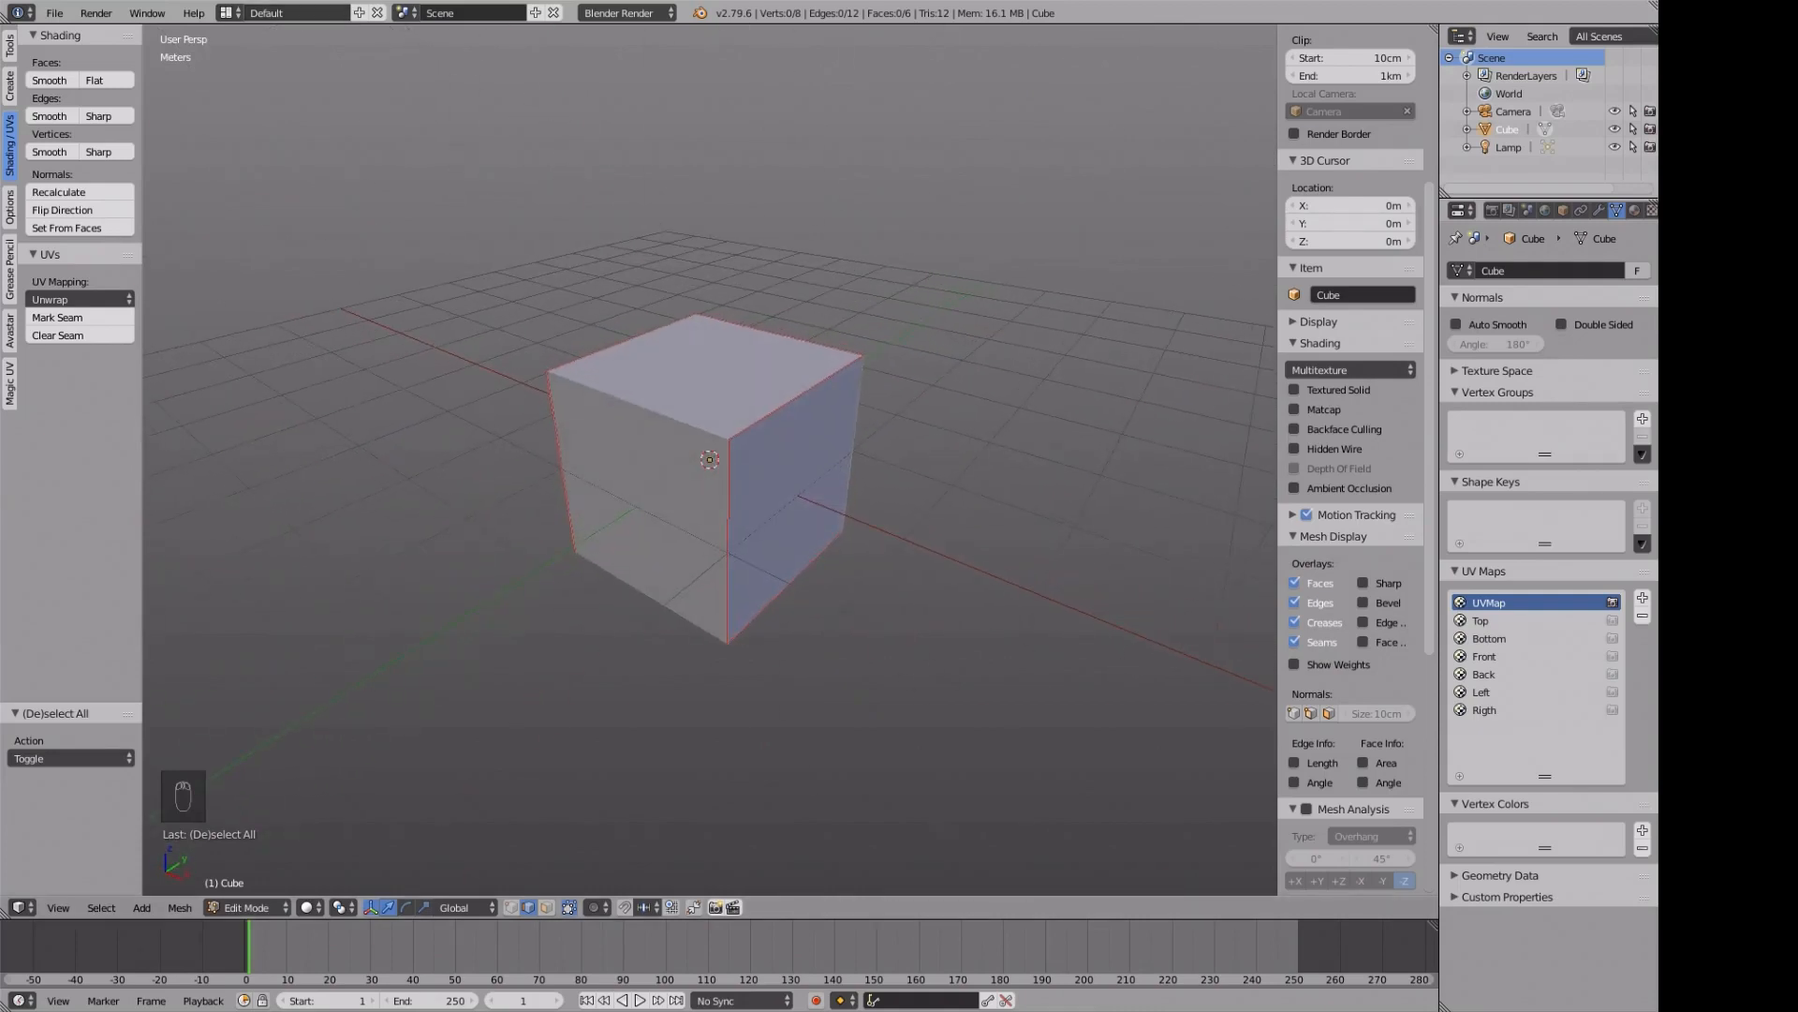
# - Switch to the UV Editing screen layout and set the cube's mesh selection mode to faces
pyautogui.click(225, 13)
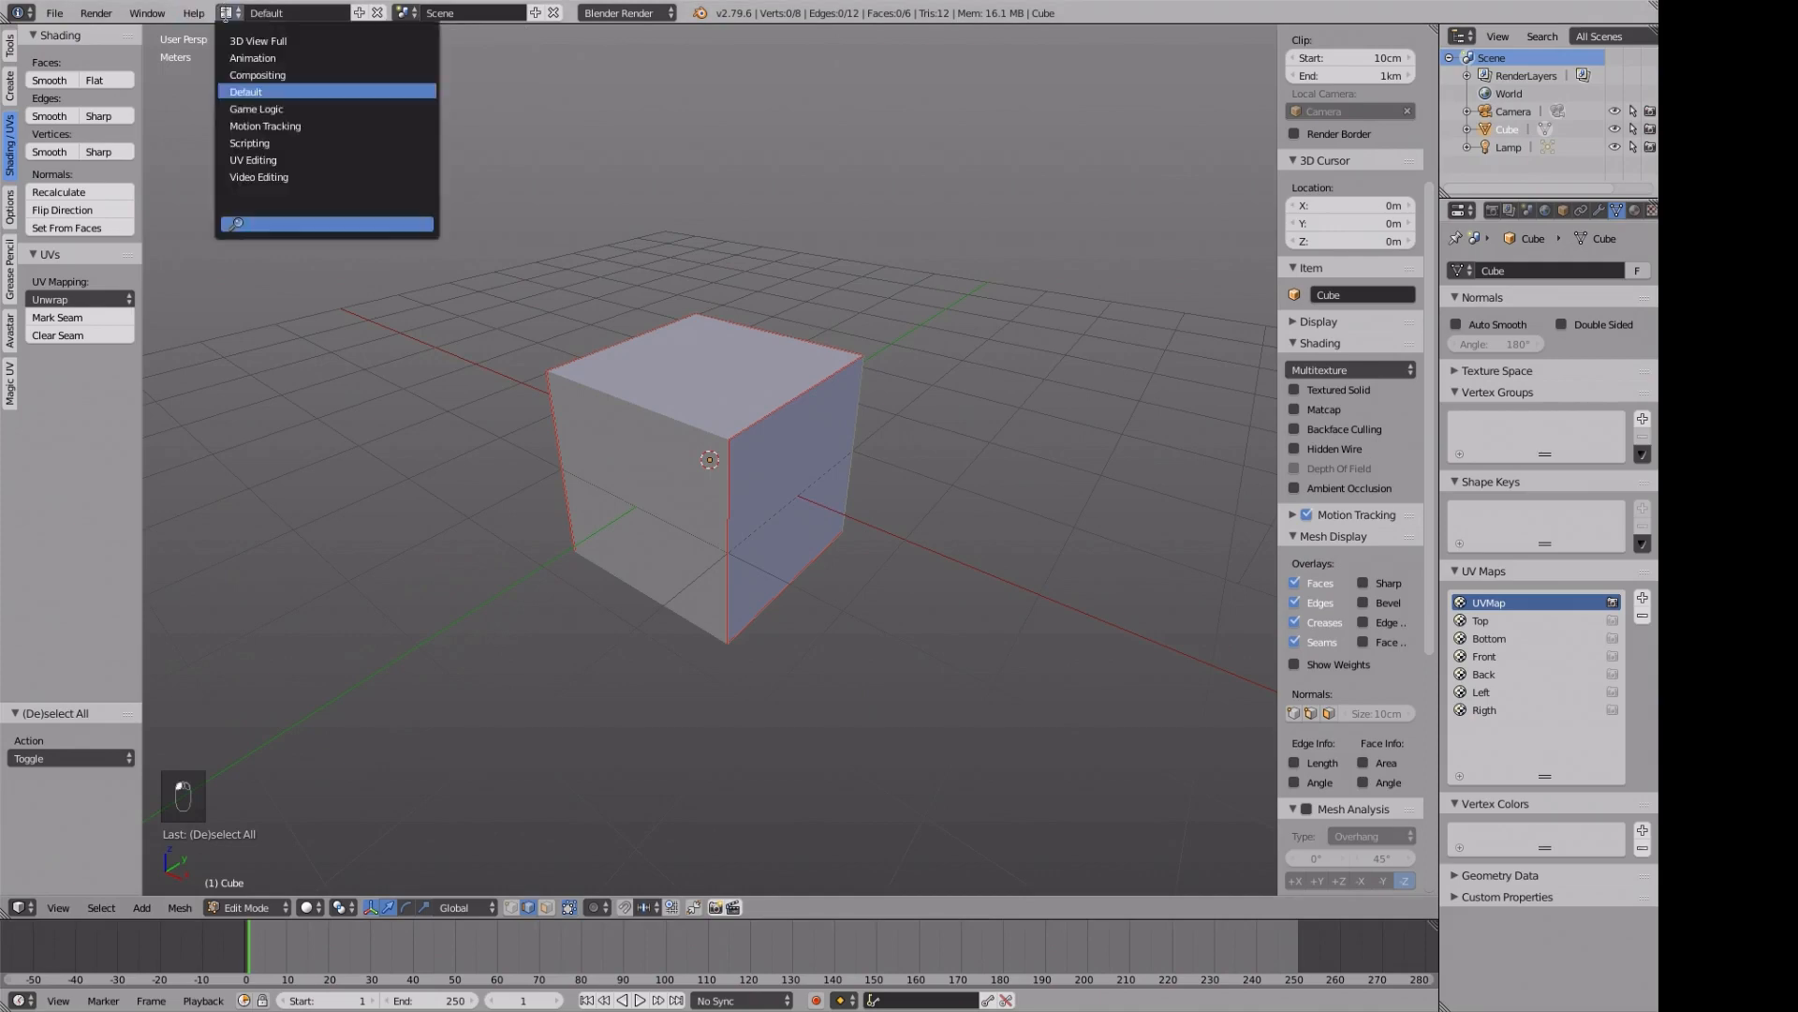
pyautogui.click(253, 160)
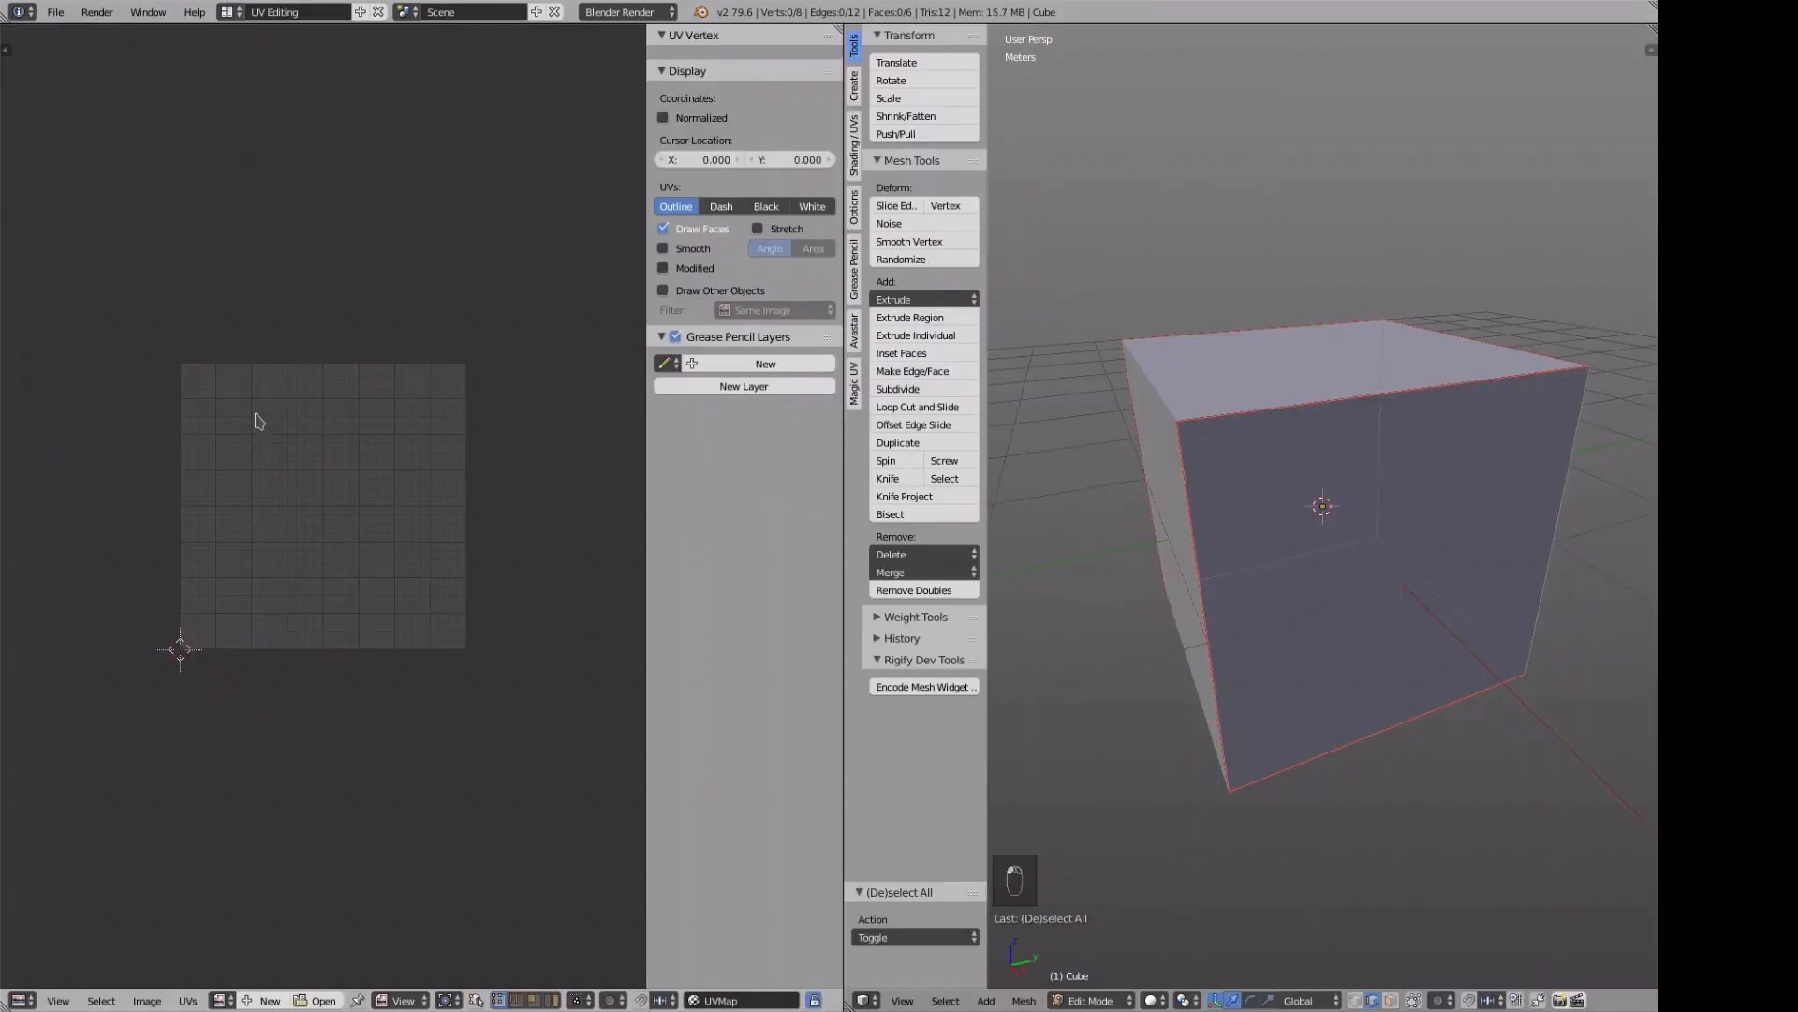
pyautogui.hotkey('ctrl', 'Tab')
pyautogui.click(1369, 588)
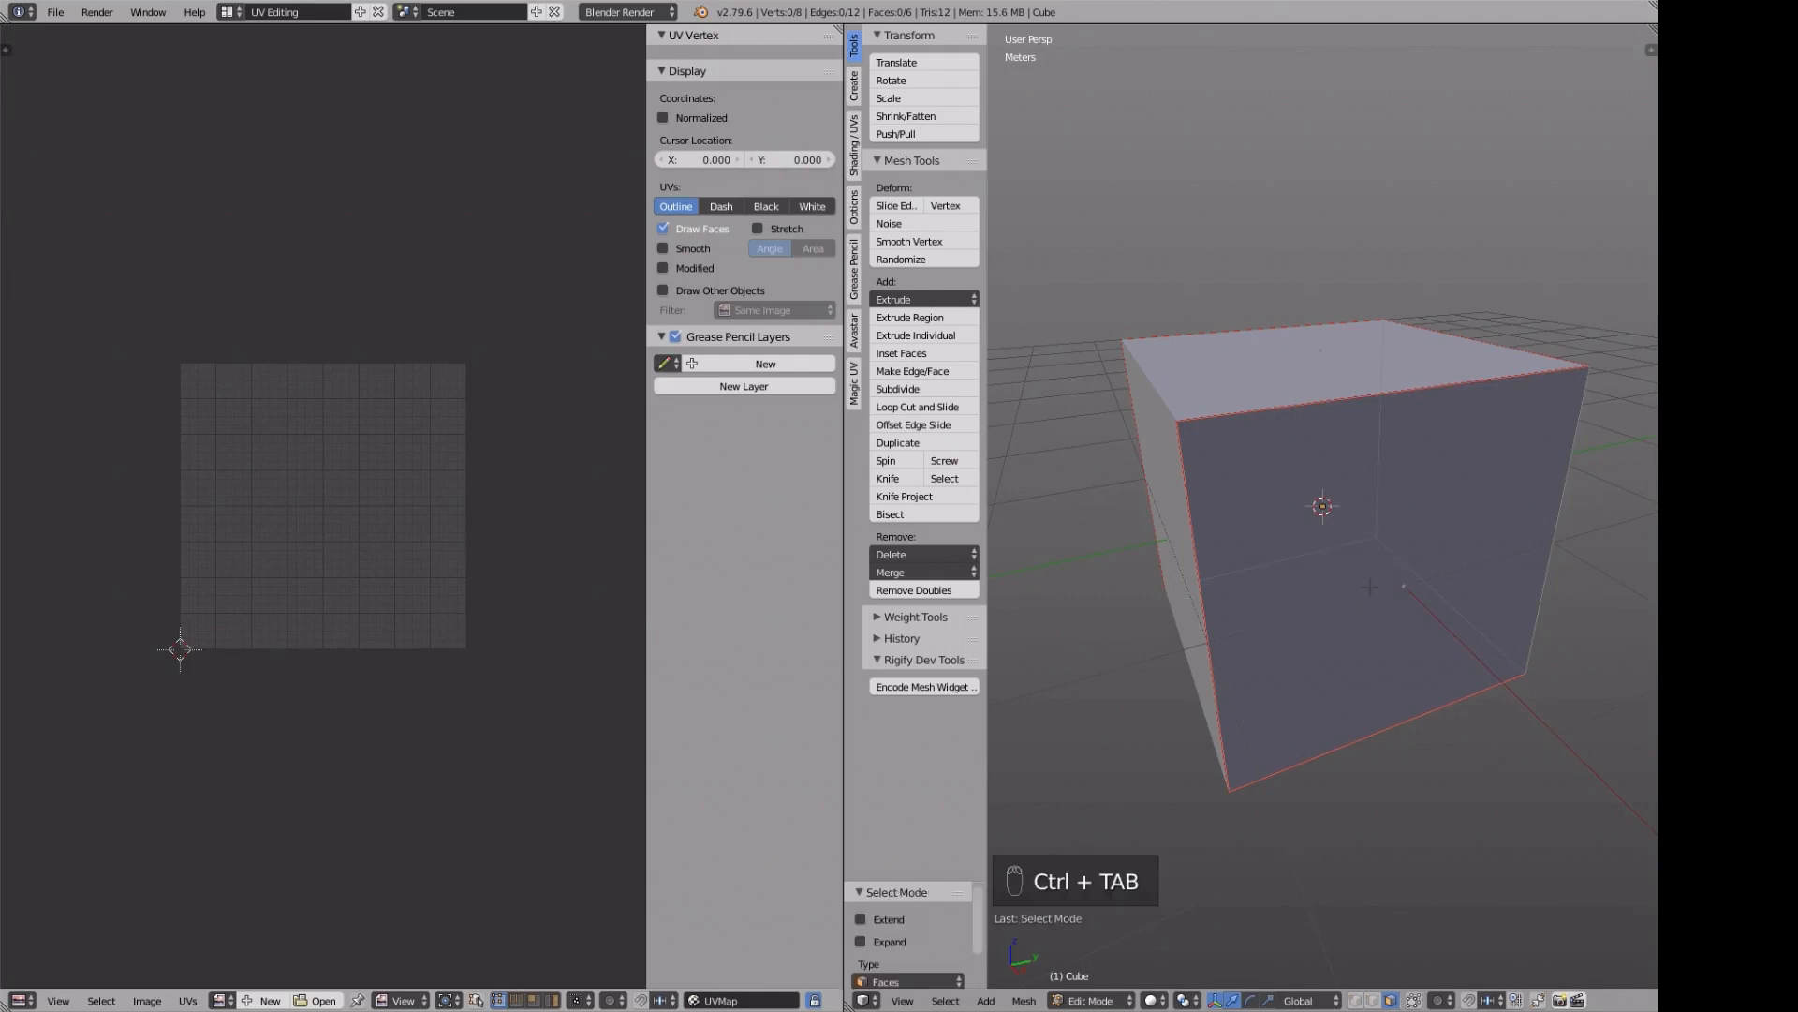
# - Select all faces of the cube and unwrap them along the marked seams into the UVMap layout
pyautogui.press('a')
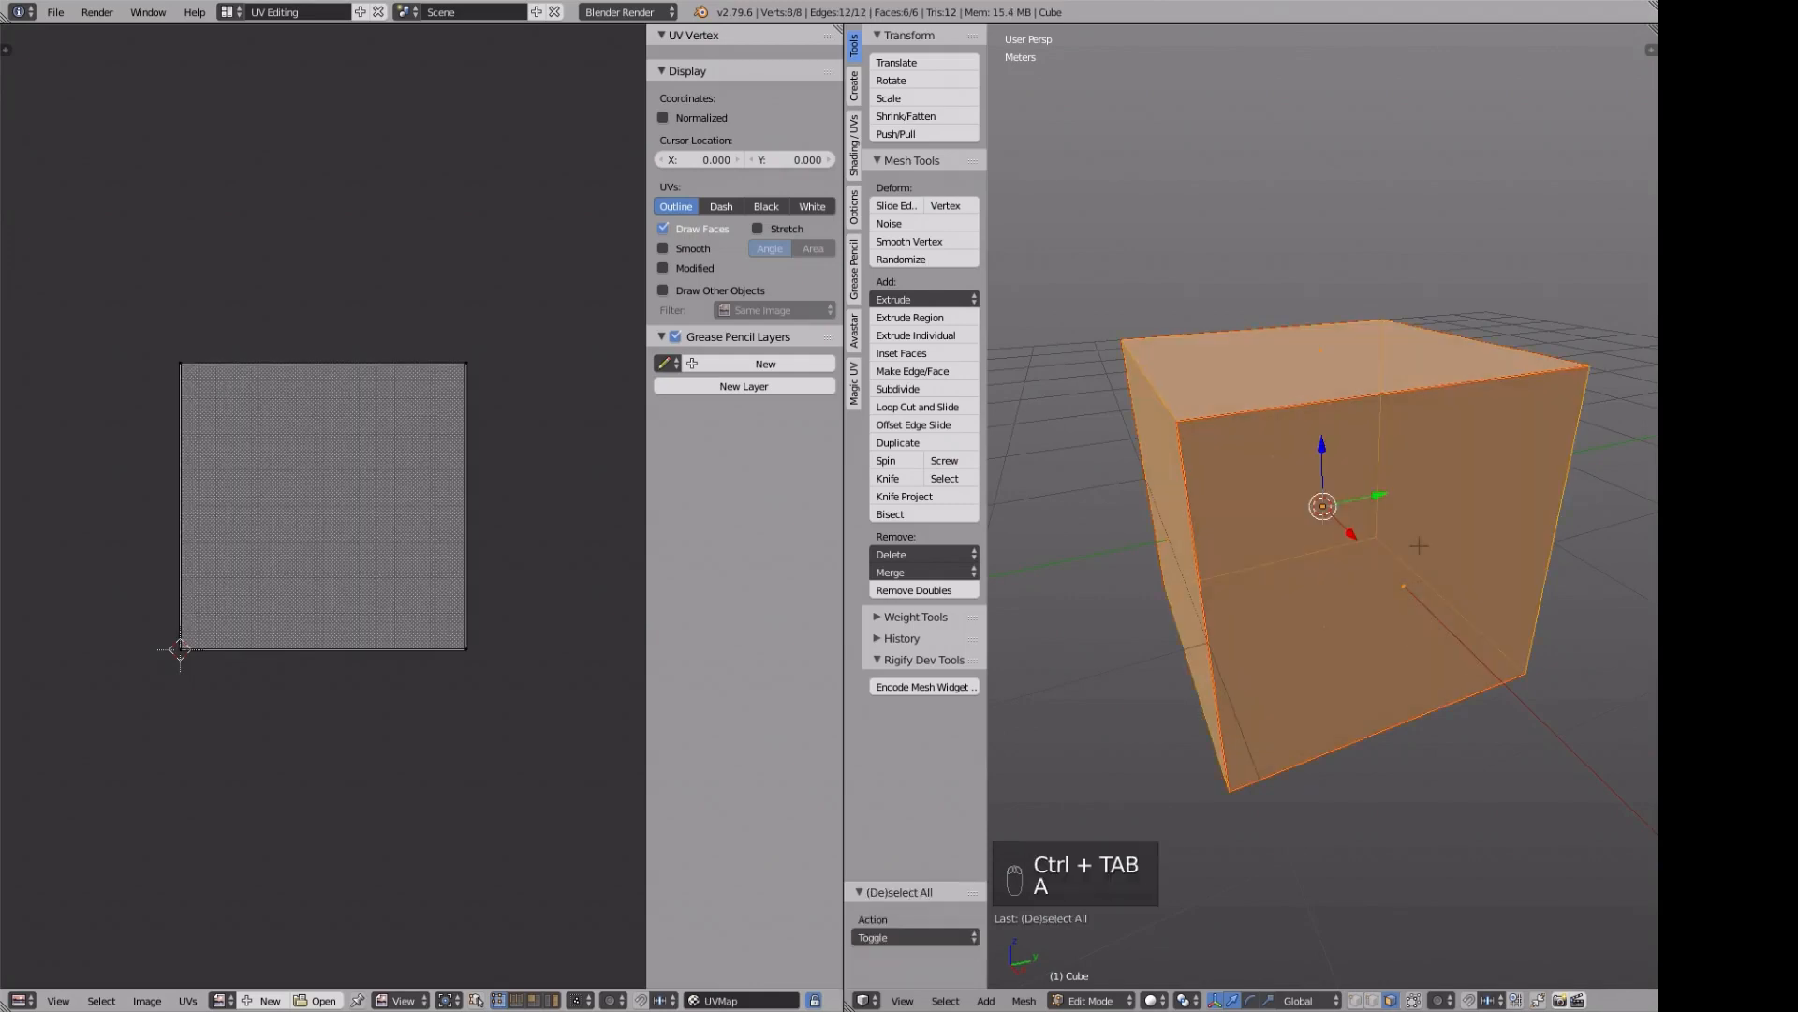
pyautogui.press('u')
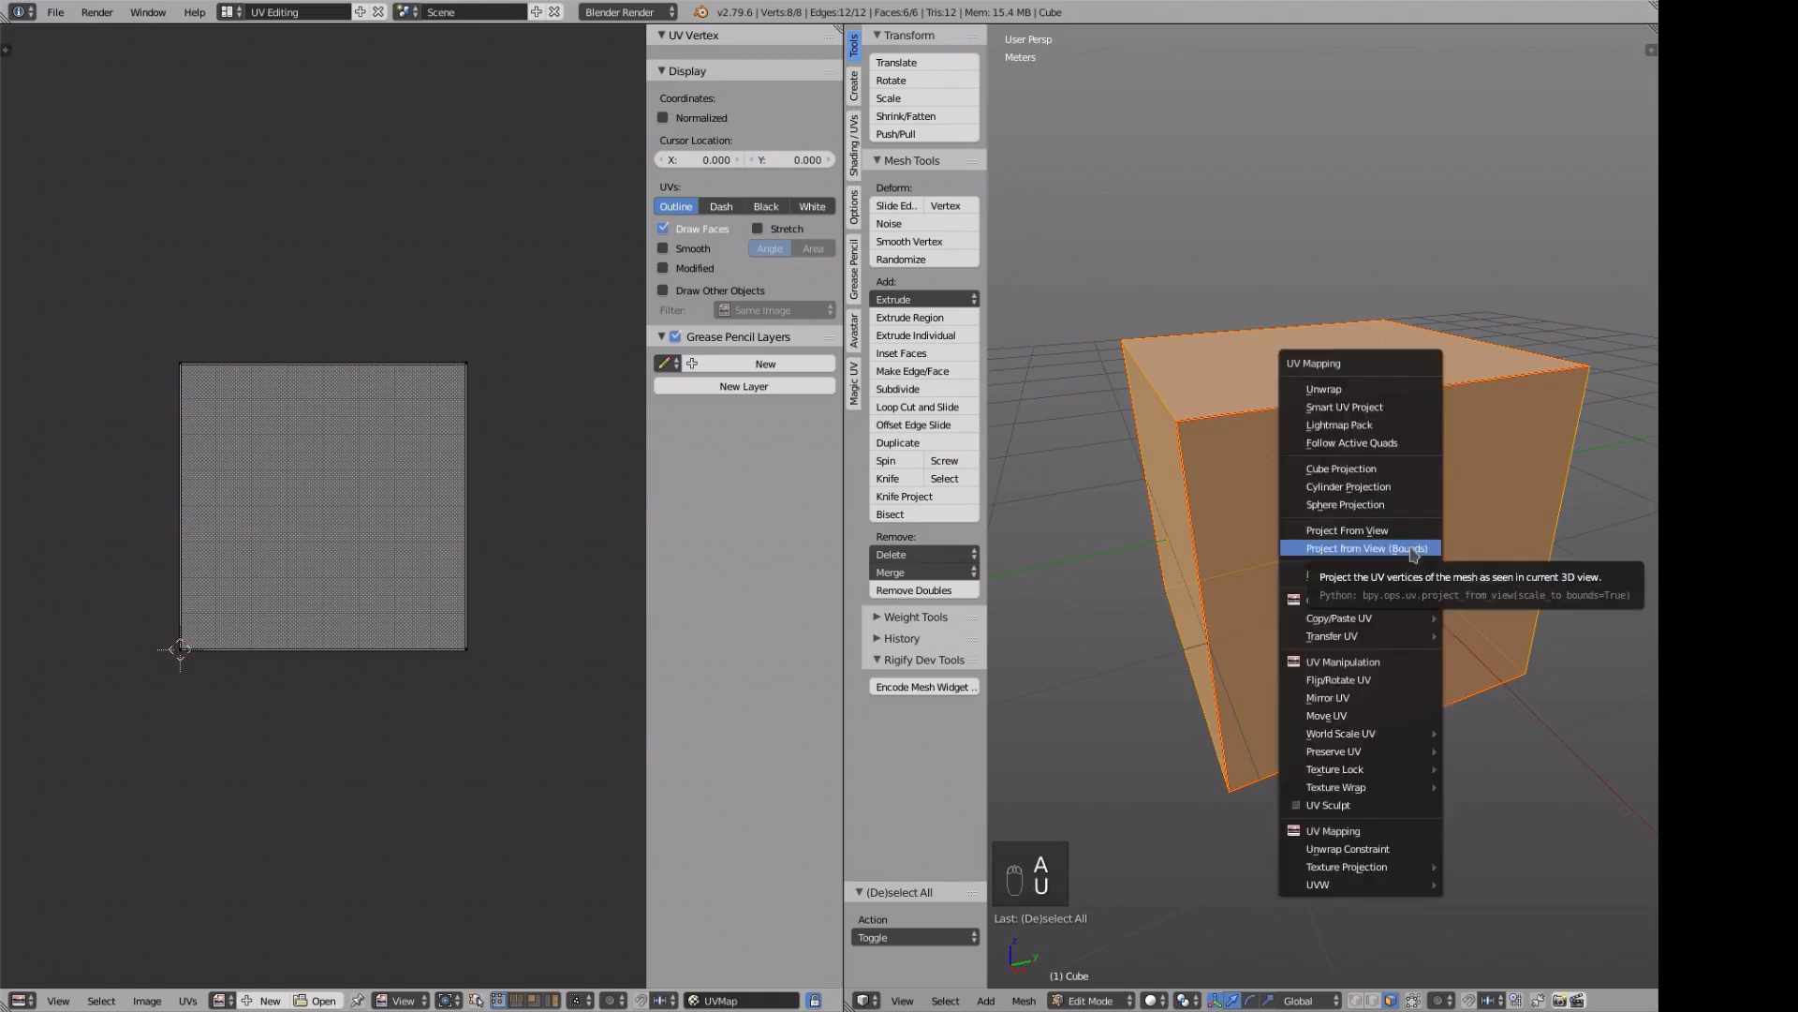
pyautogui.click(1359, 390)
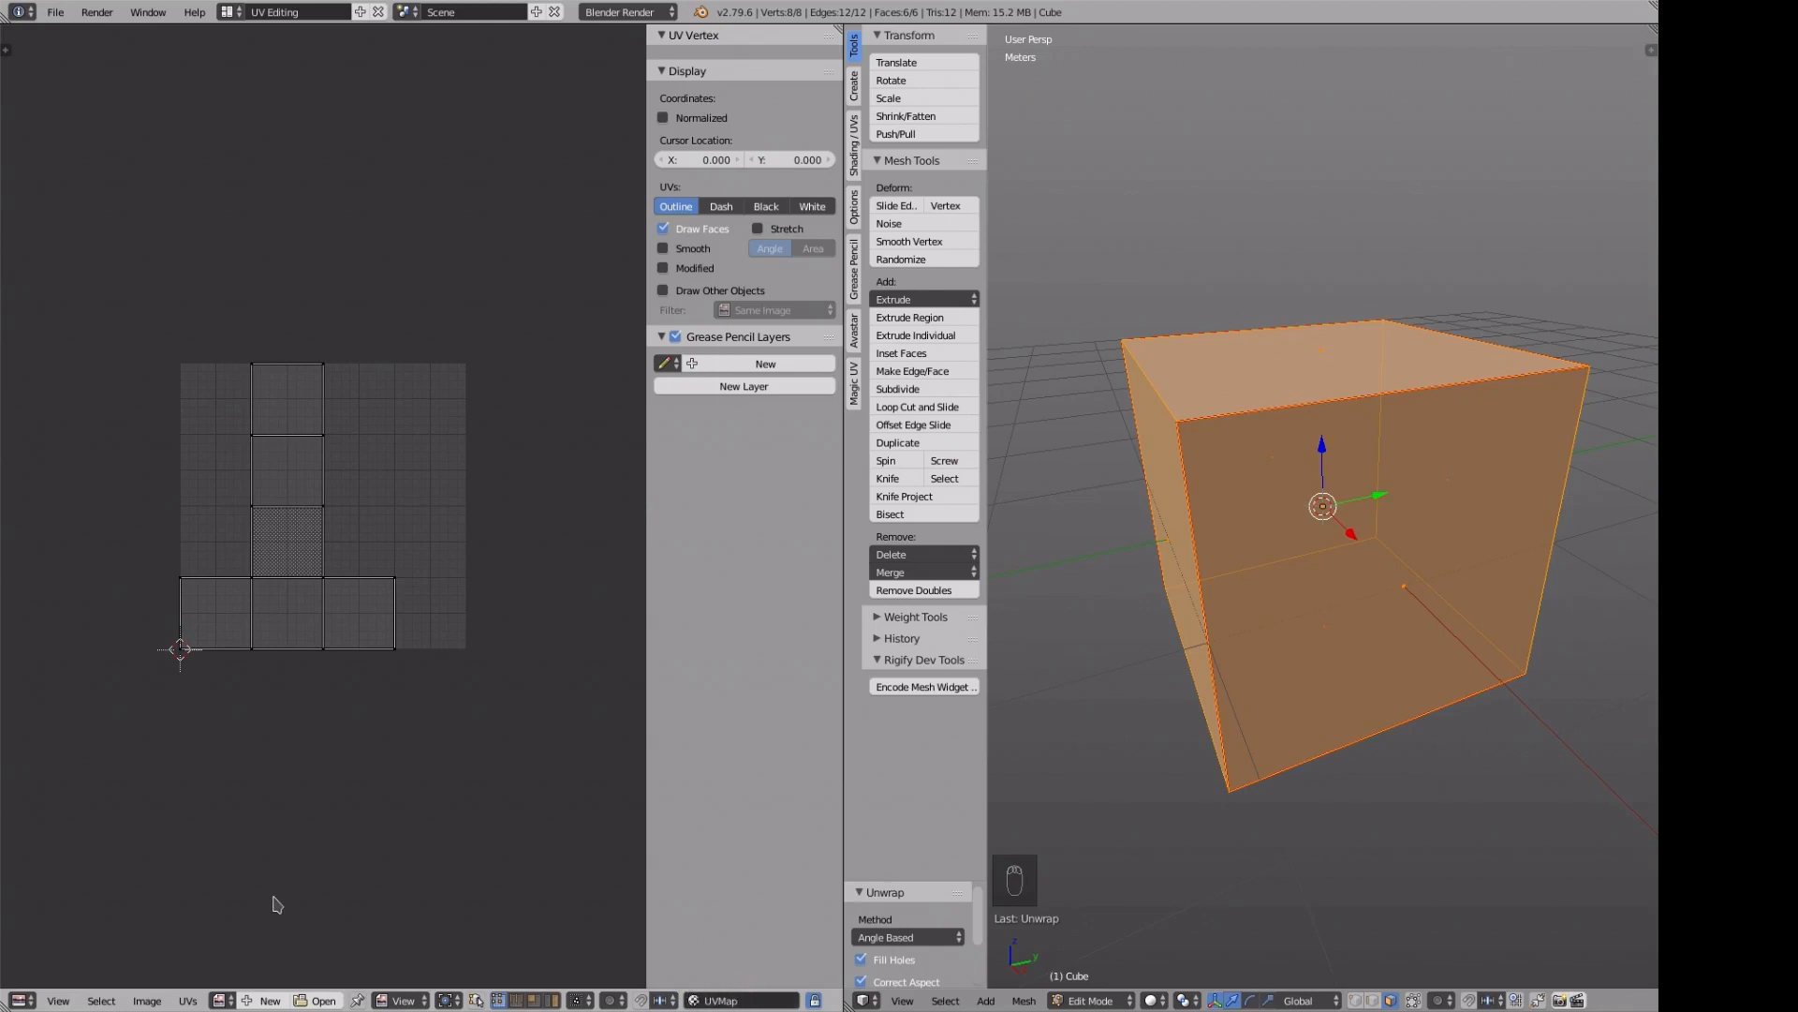
# - Create a new blank 1024 x 1024 px image named UVTexture for the unwrapped cube
pyautogui.click(266, 1003)
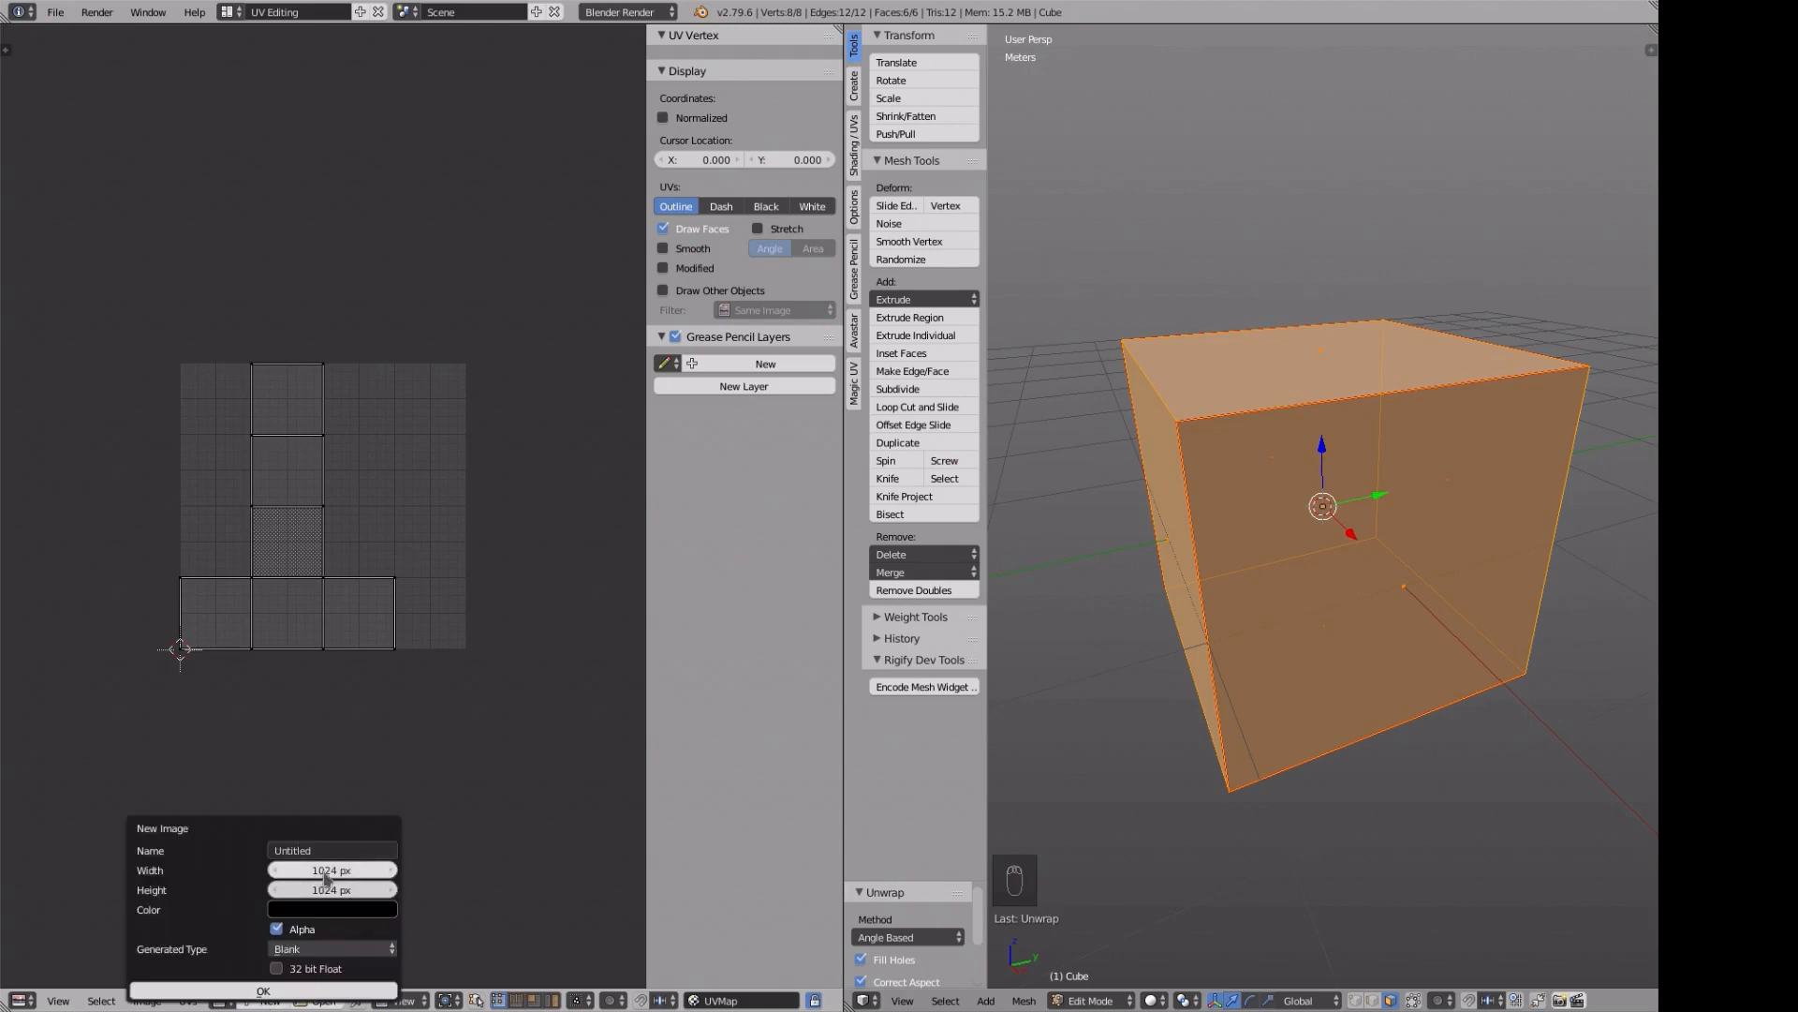
pyautogui.click(370, 848)
pyautogui.write('UVTexture')
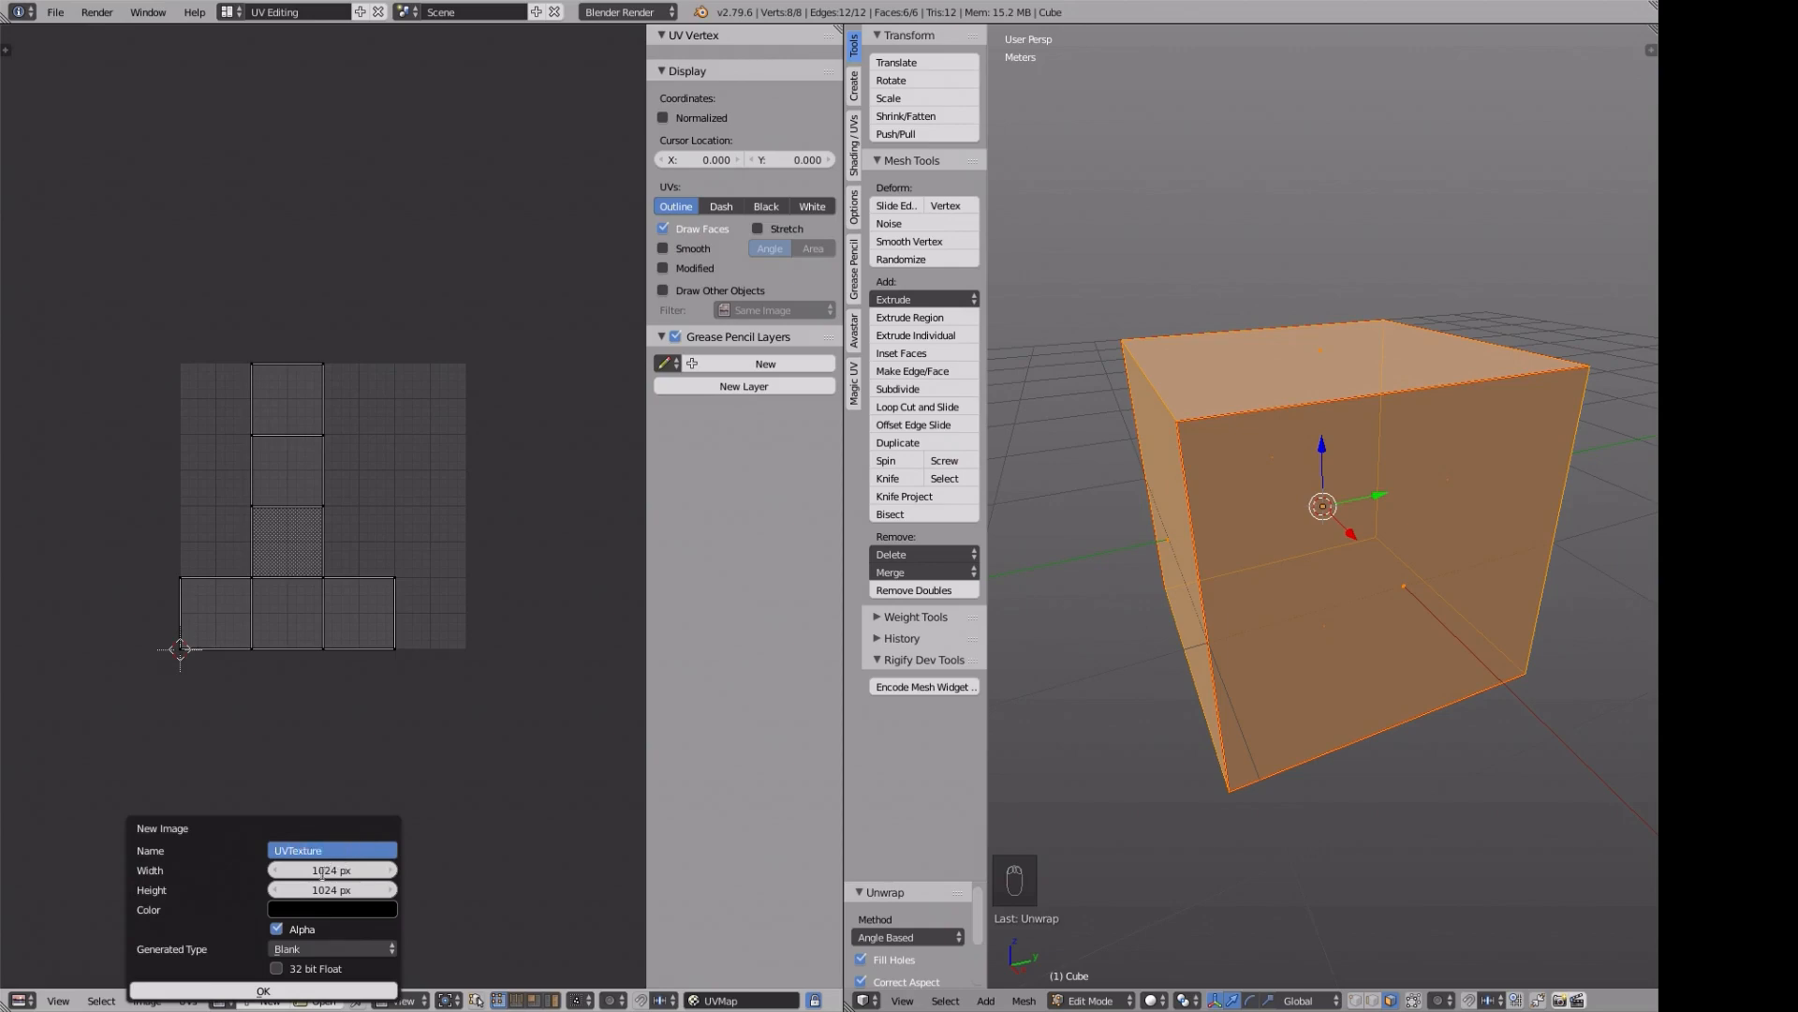
pyautogui.click(253, 990)
# - Make the Back UV map the active one in the UV editor
pyautogui.scroll(-6, 354, 861)
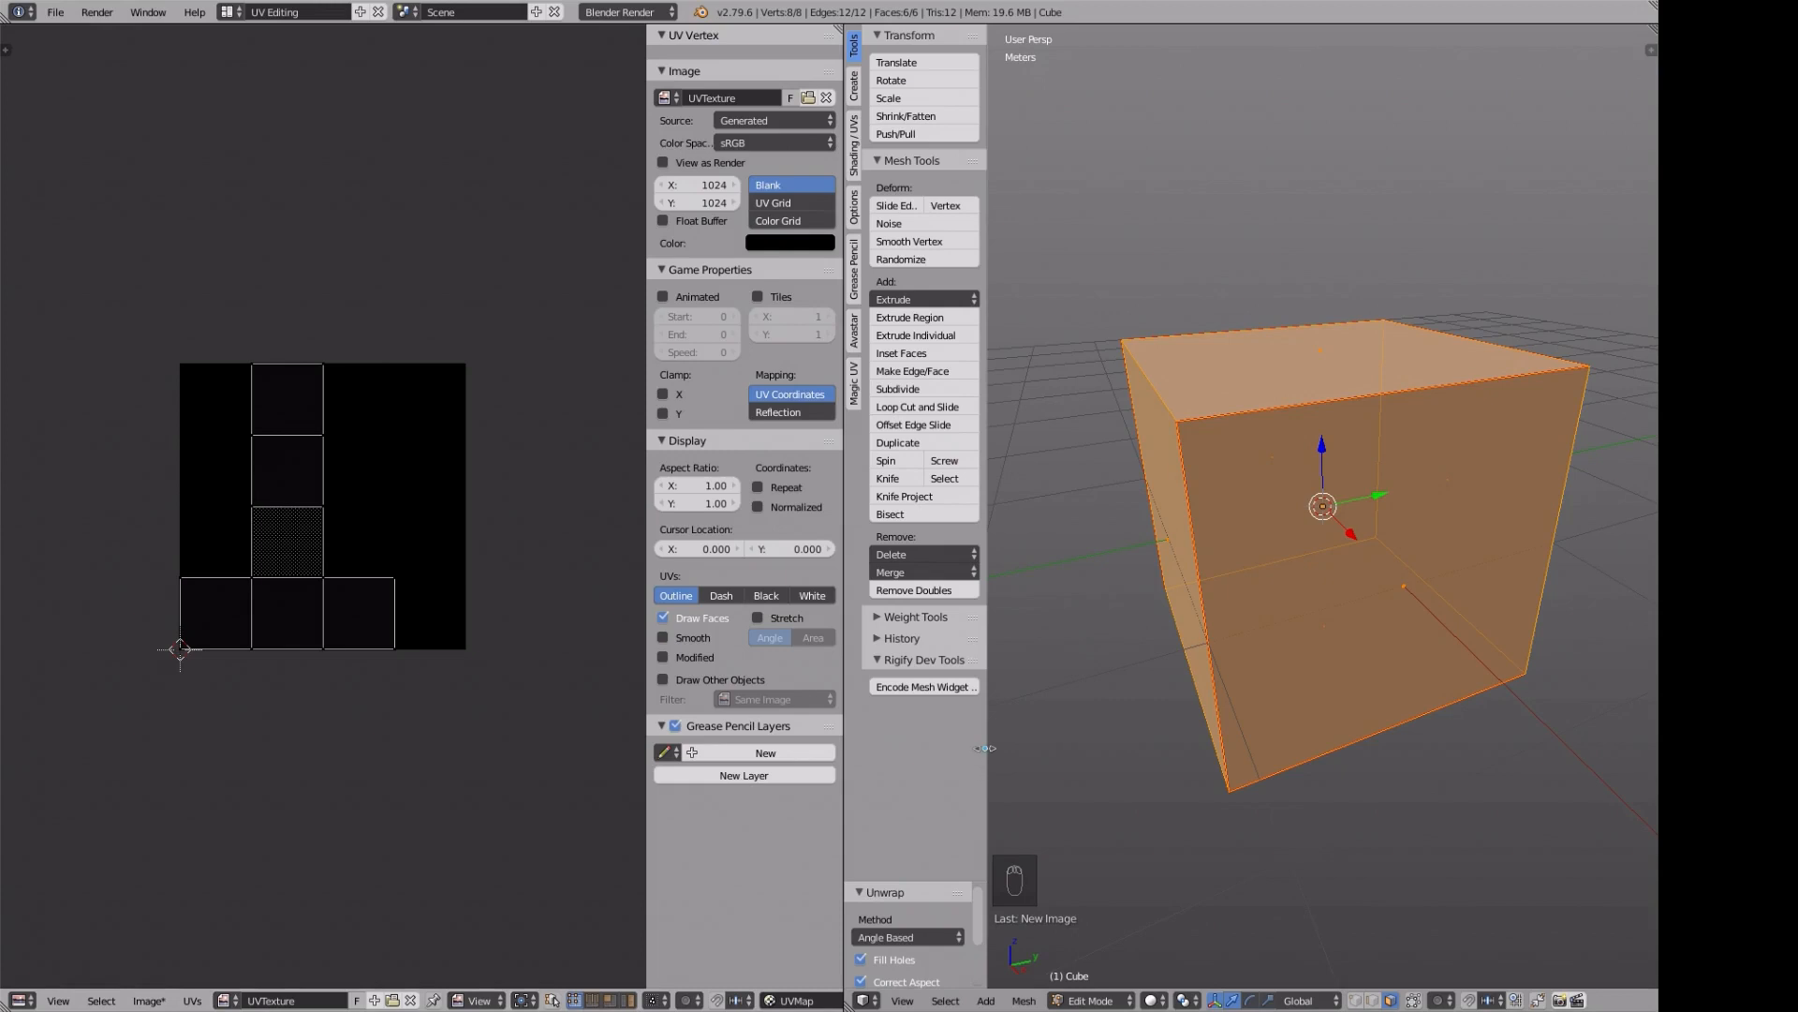
pyautogui.click(789, 1001)
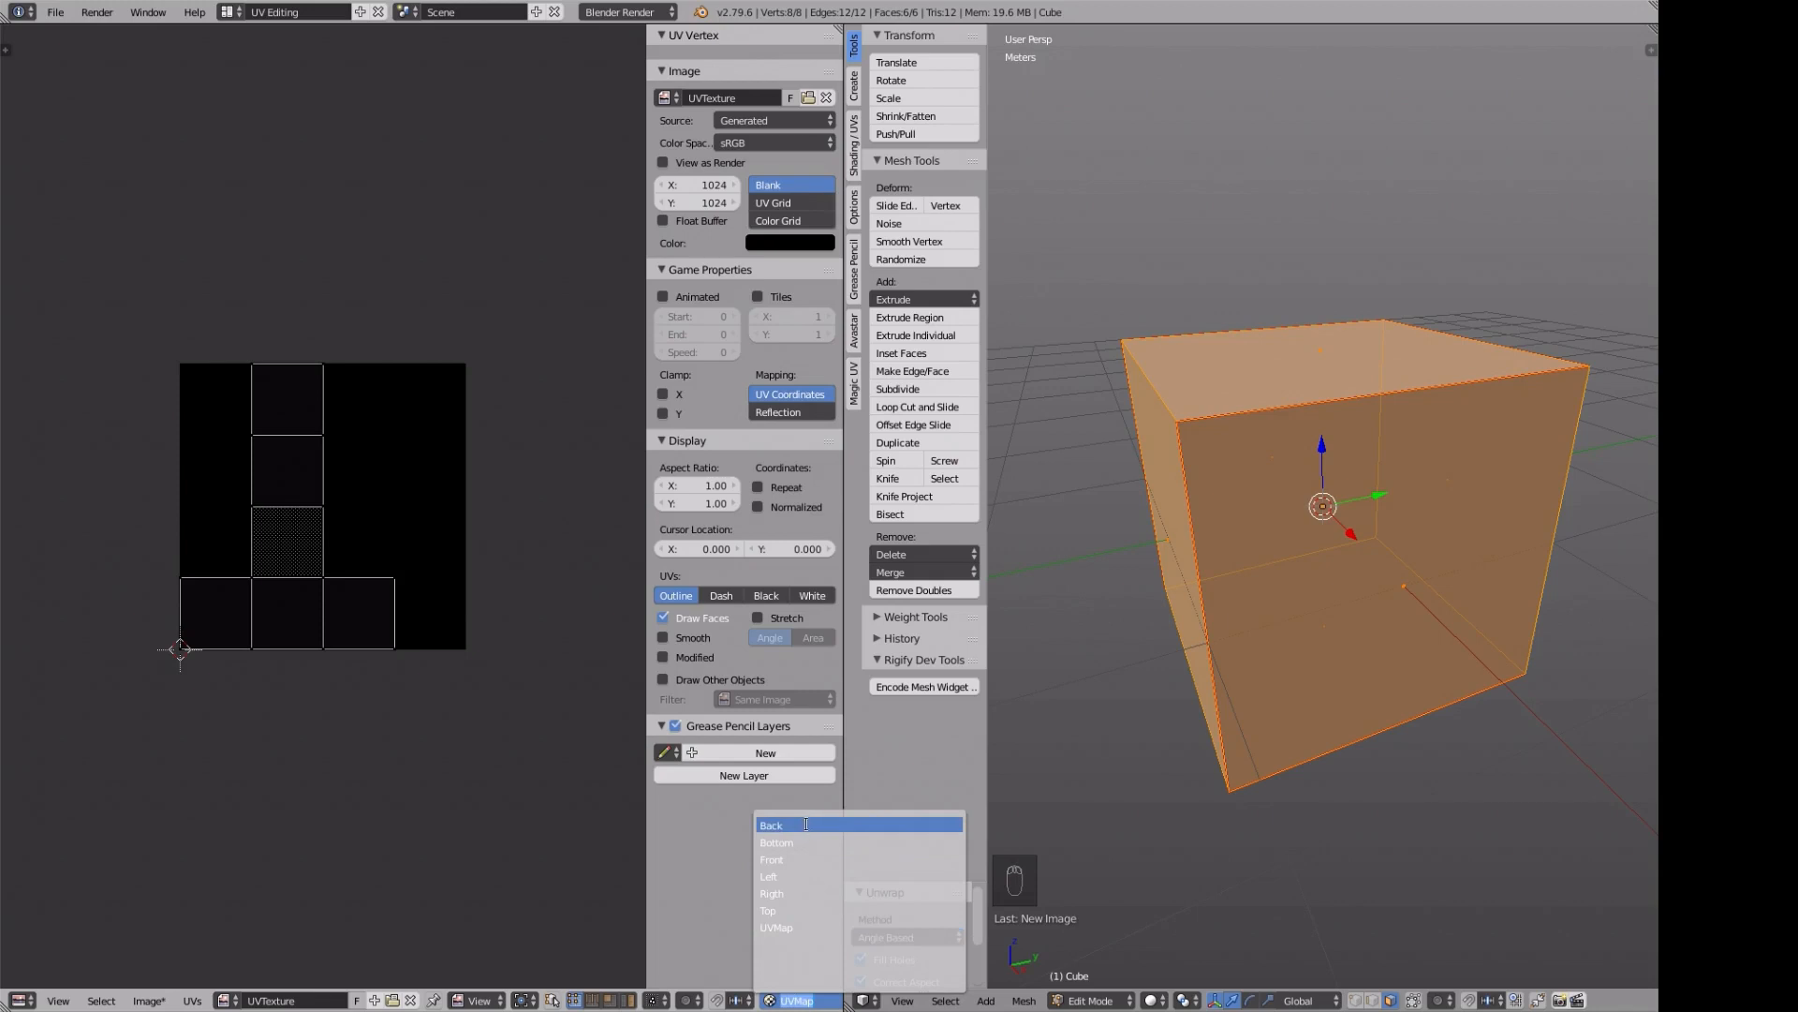
pyautogui.click(806, 824)
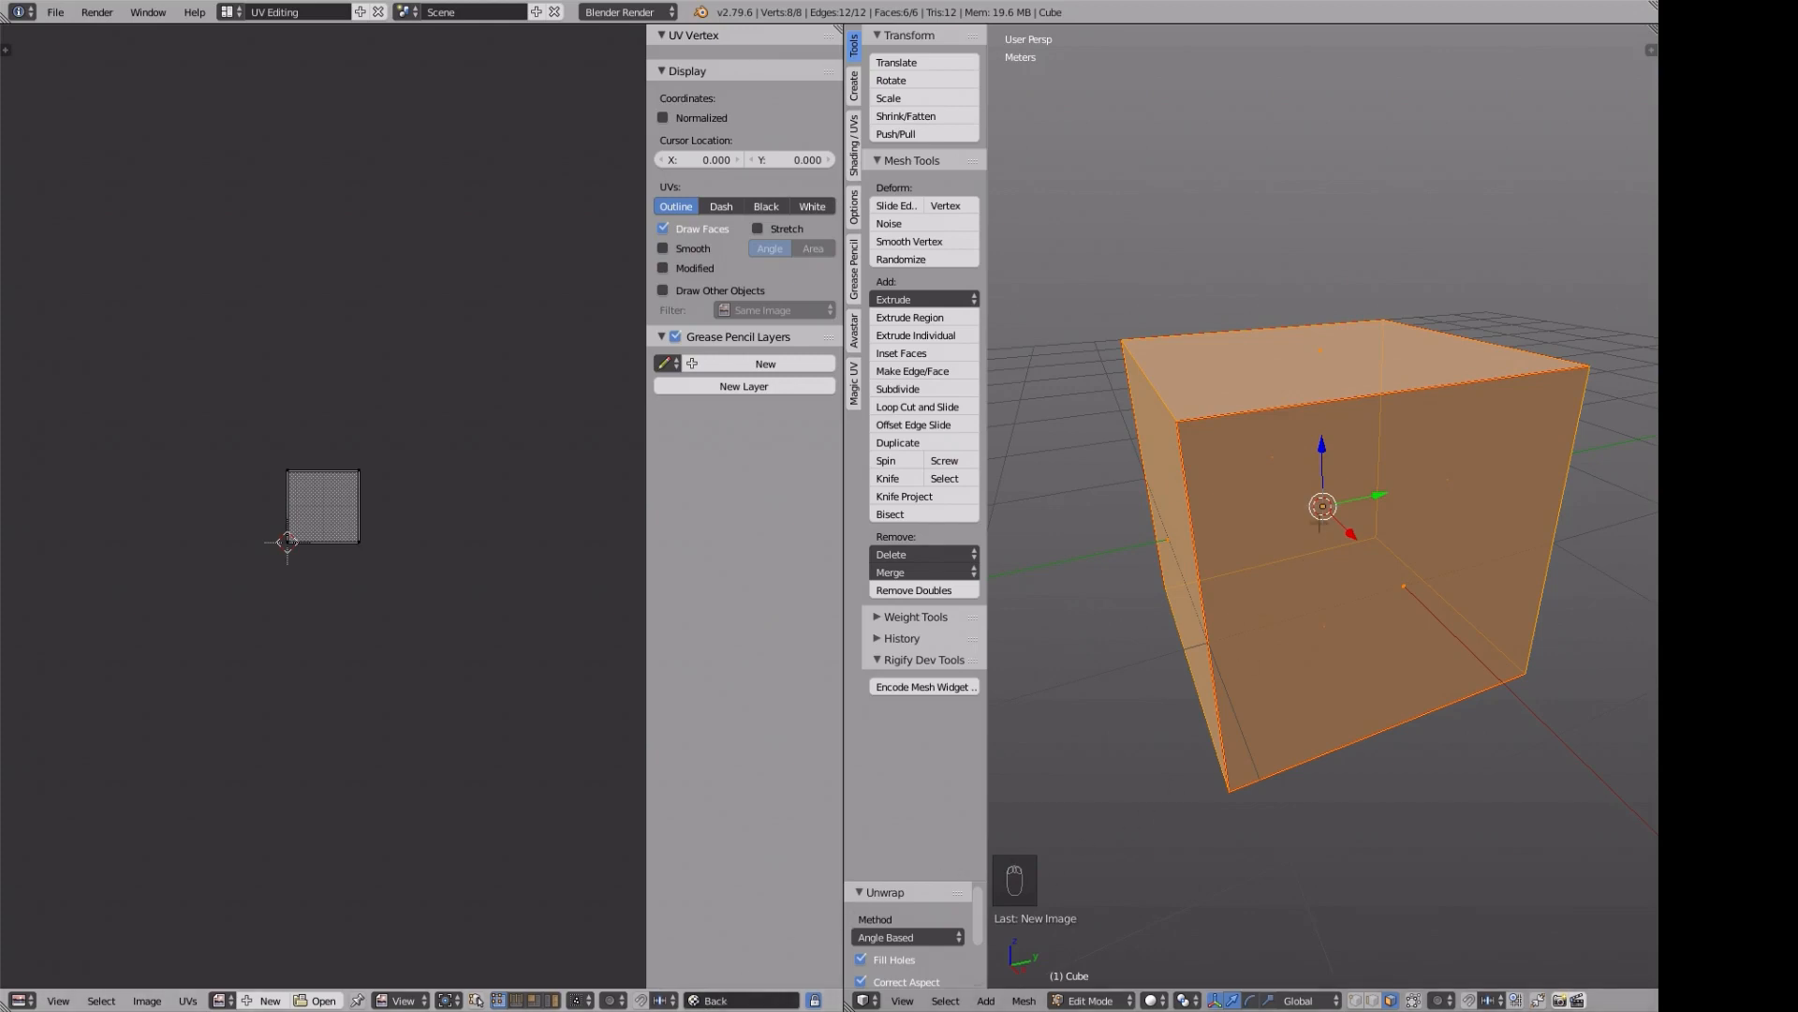
# - Select only the cube's face seen in front orthographic view and map it with Project from View (Bounds)
pyautogui.press('KP_1')
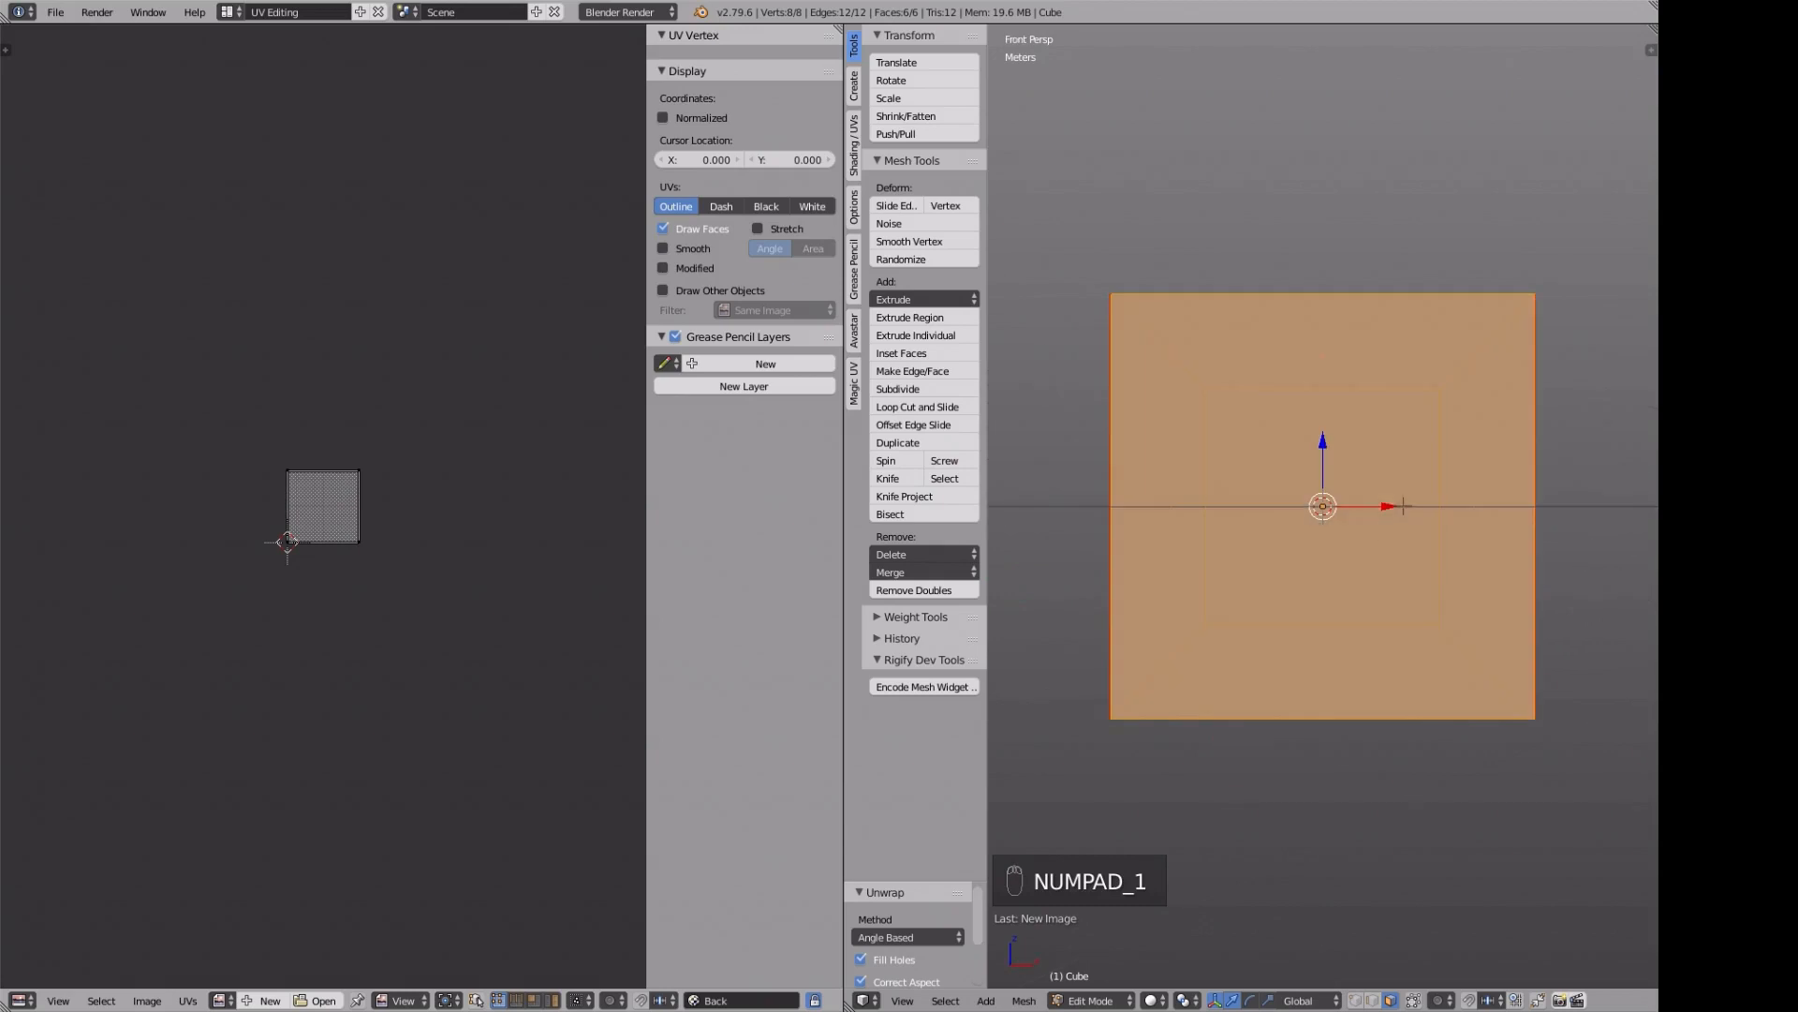
pyautogui.rightClick(1329, 535)
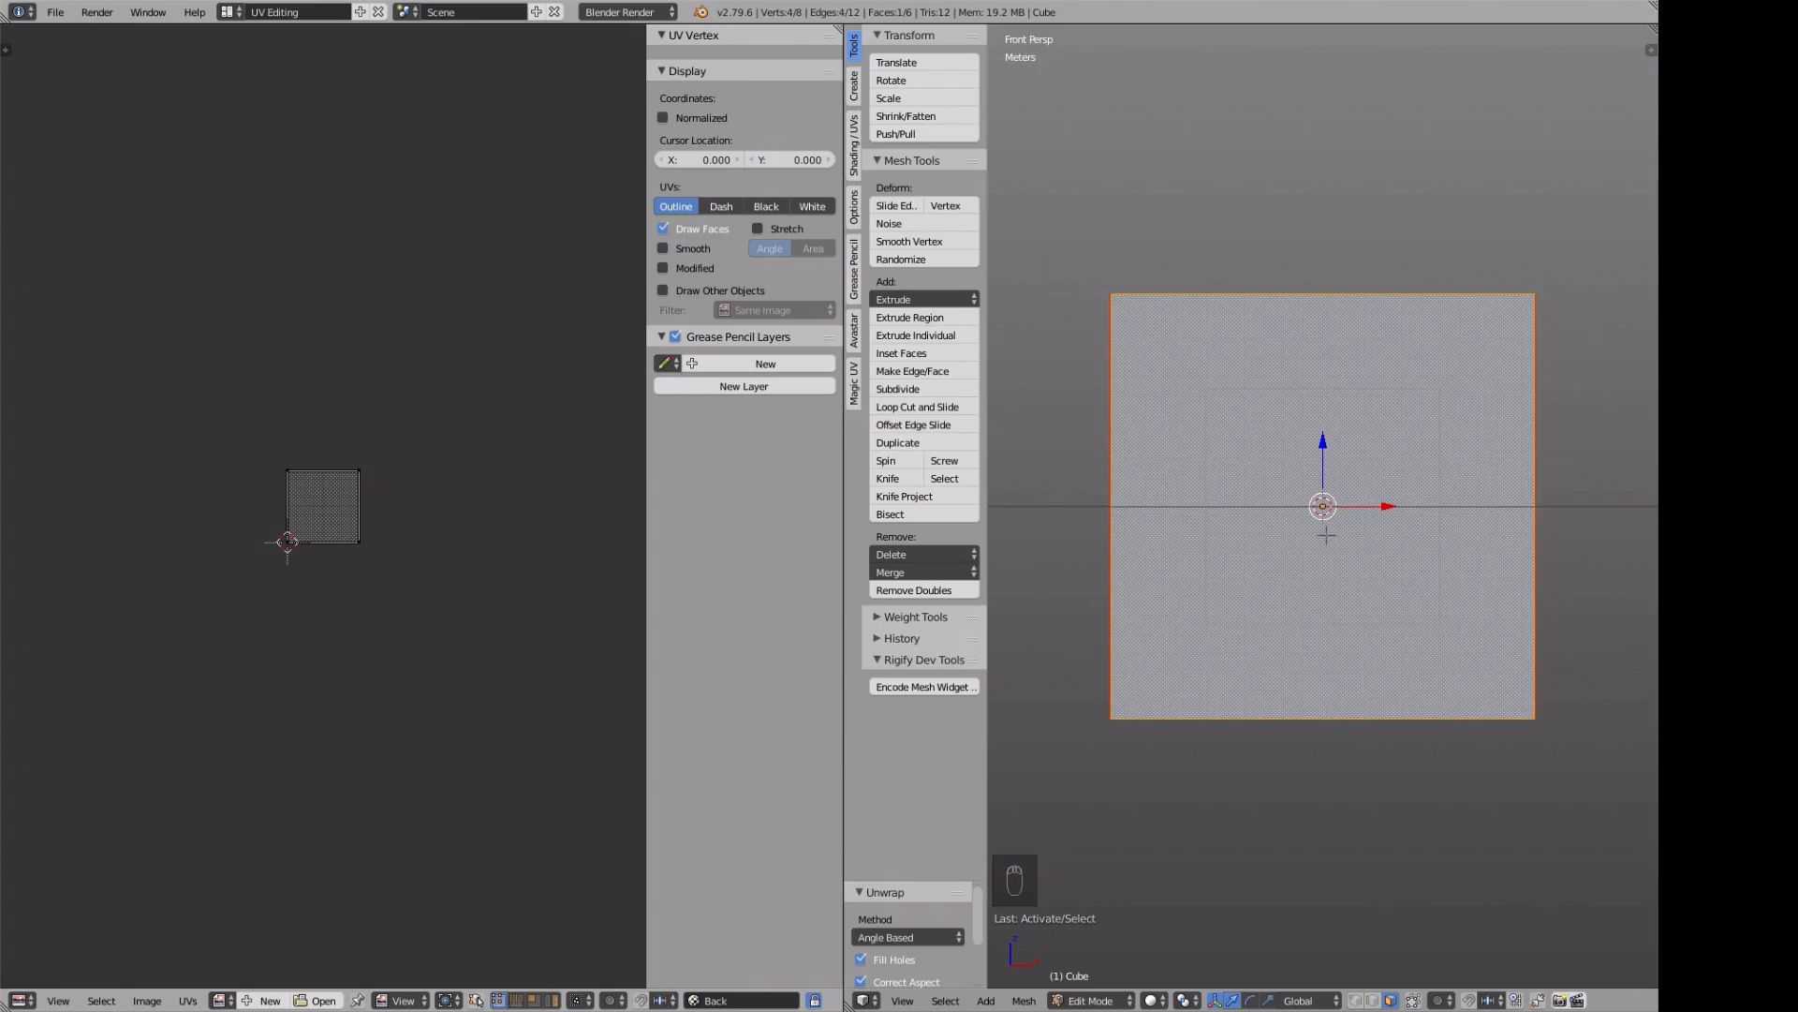
pyautogui.press('KP_5')
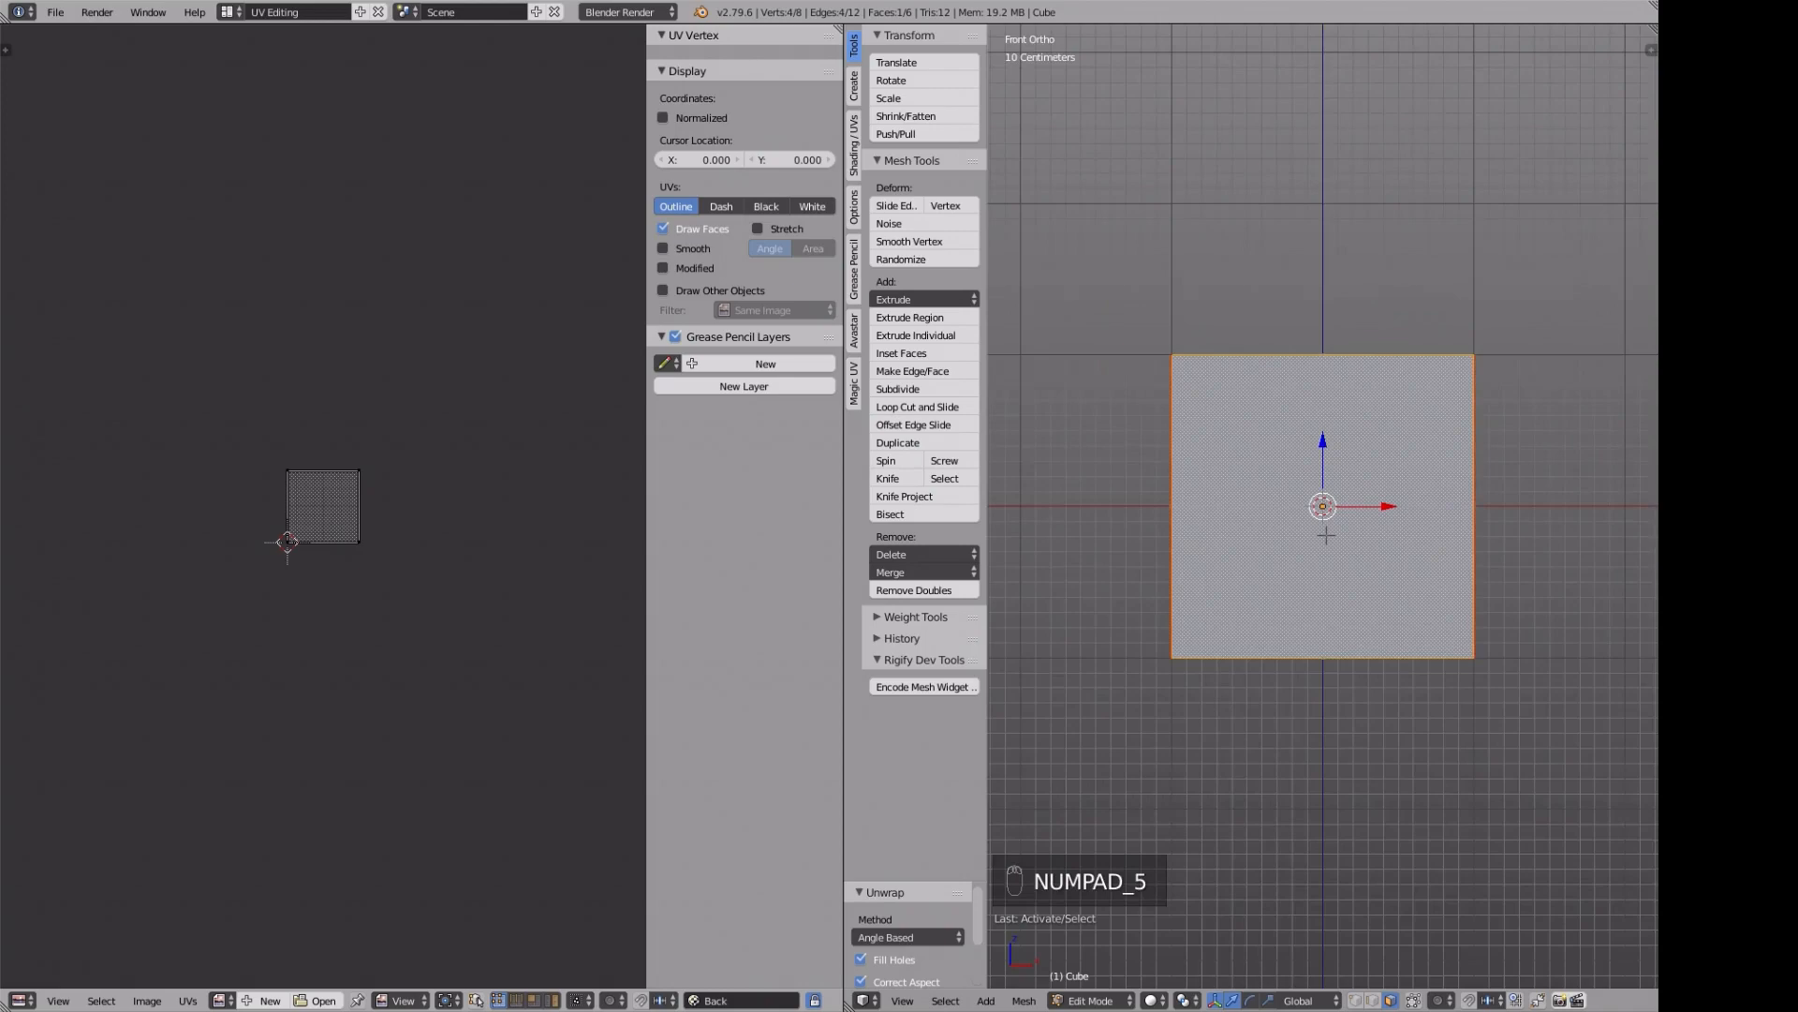
pyautogui.scroll(2, 1326, 535)
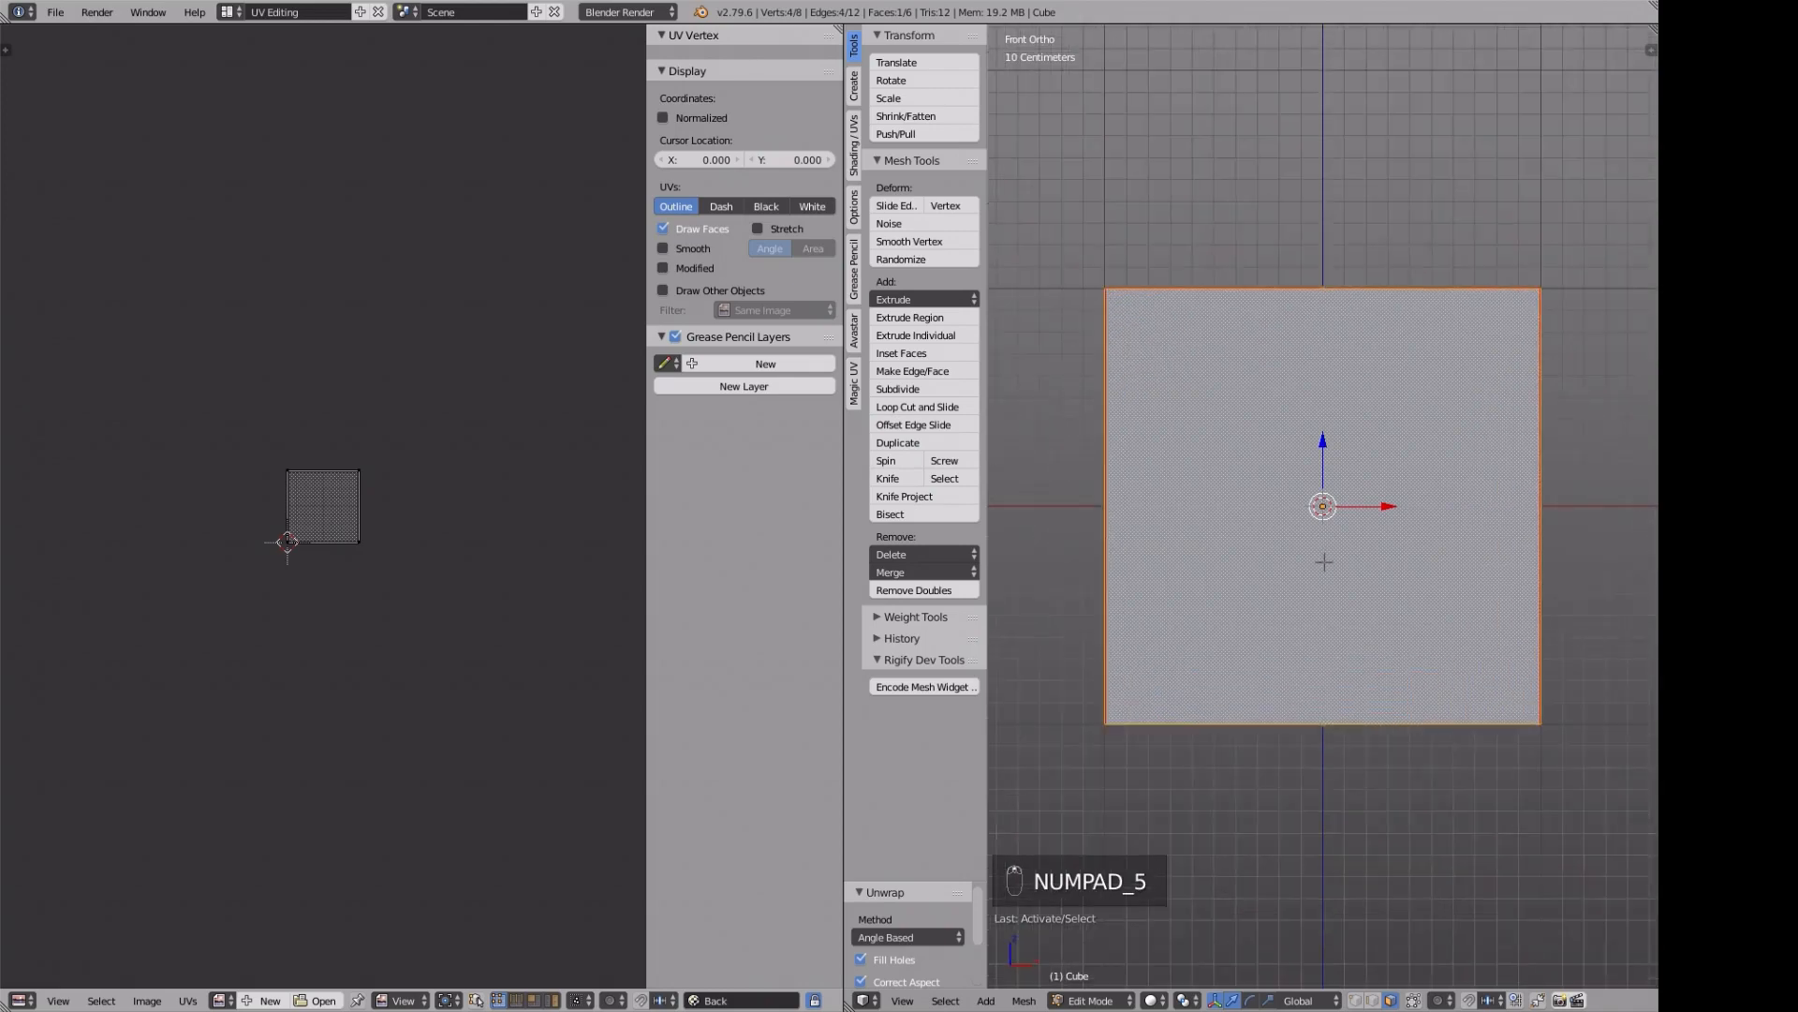
pyautogui.rightClick(1324, 562)
pyautogui.rightClick(1324, 562)
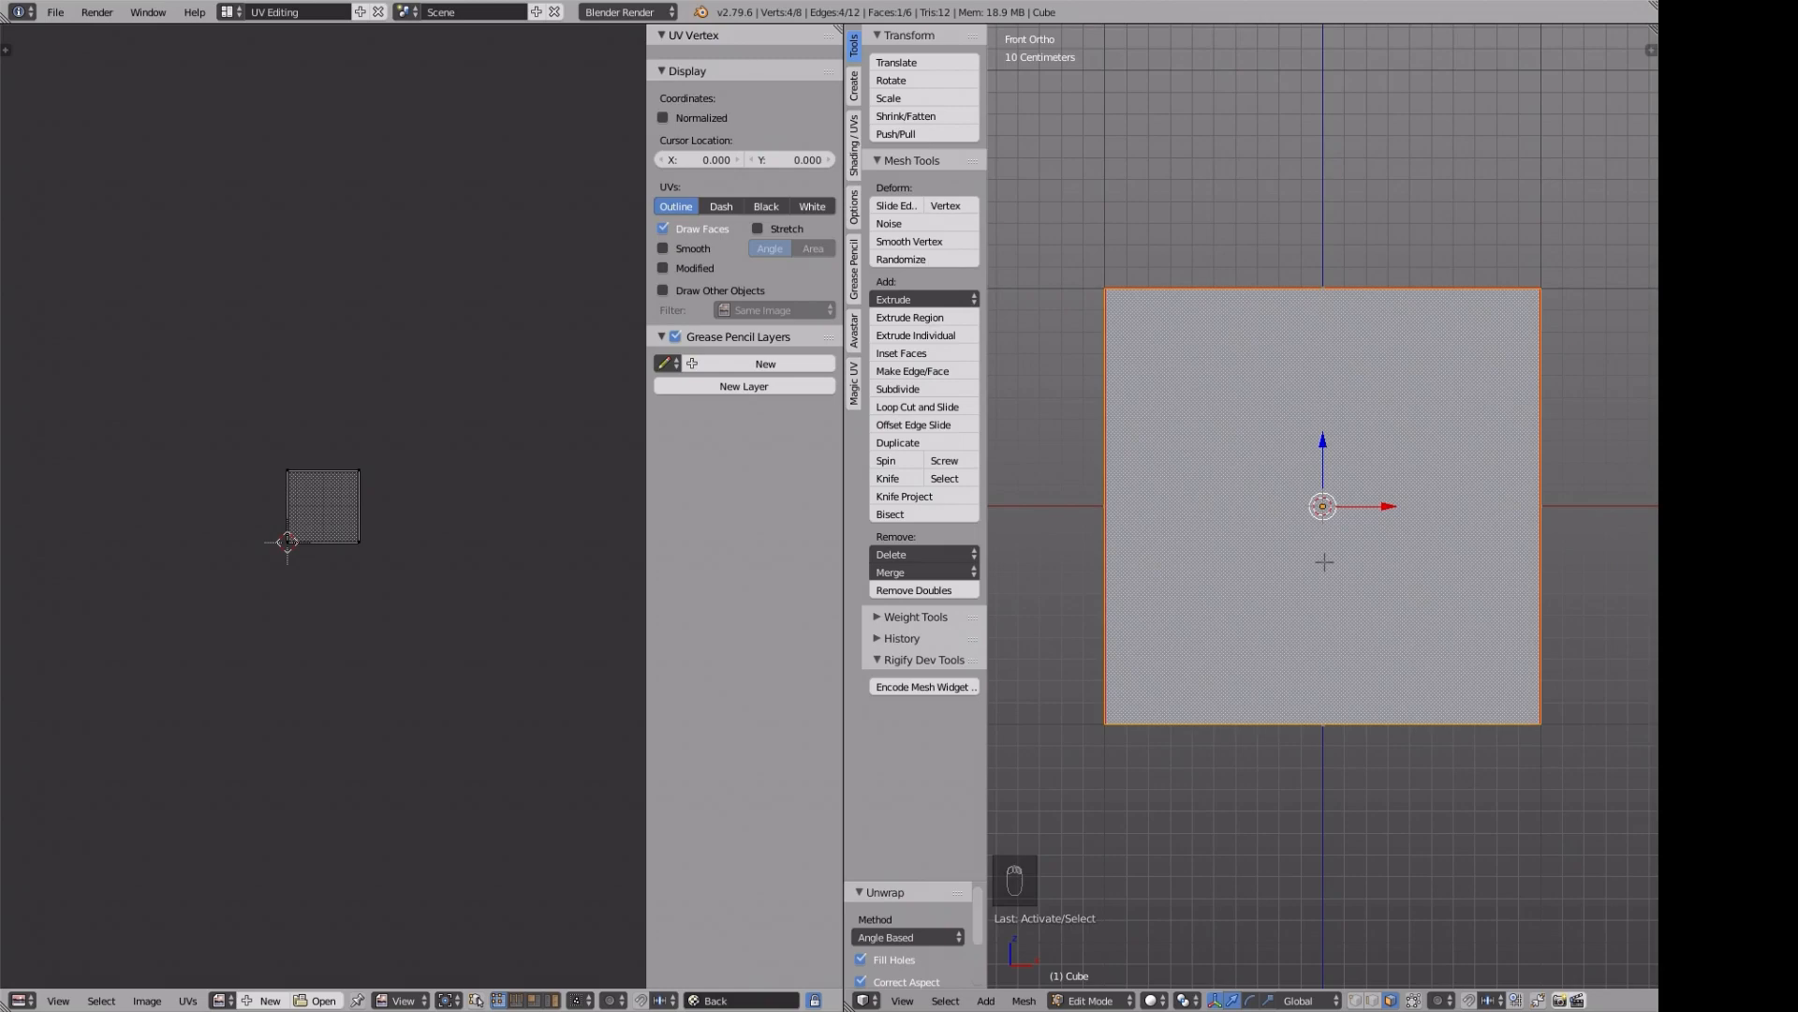
pyautogui.press('u')
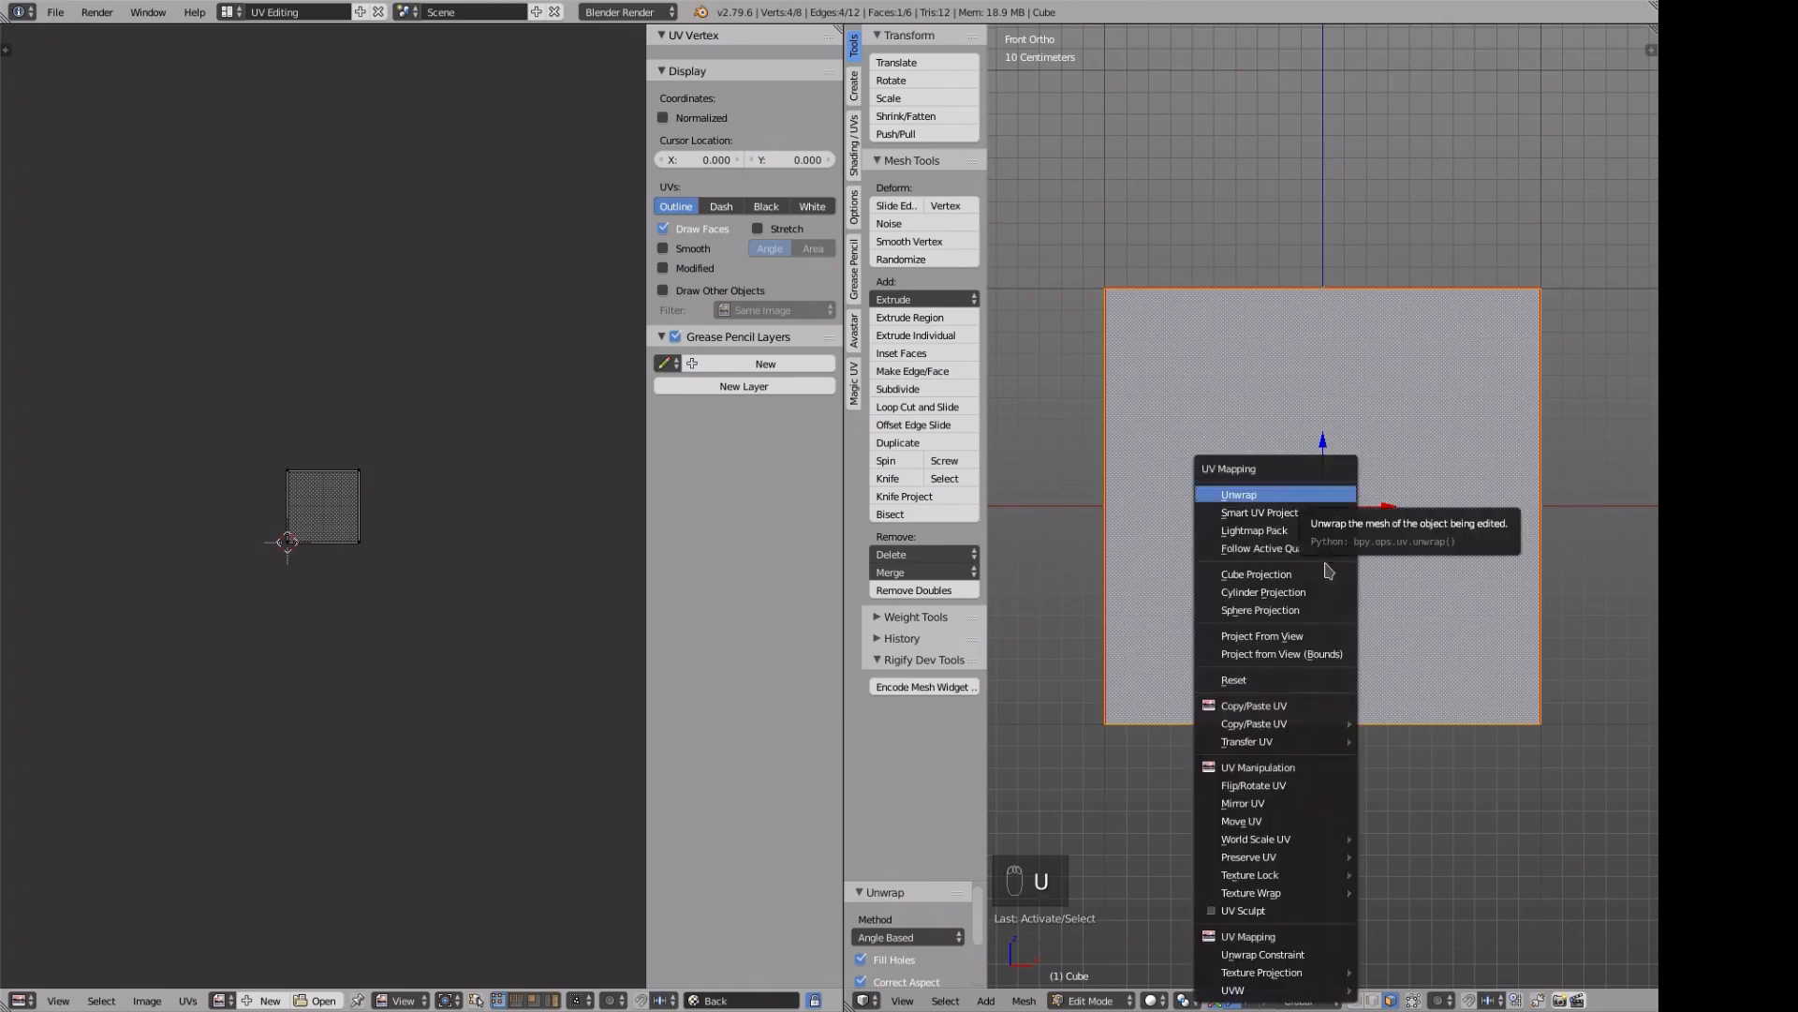
pyautogui.click(1279, 654)
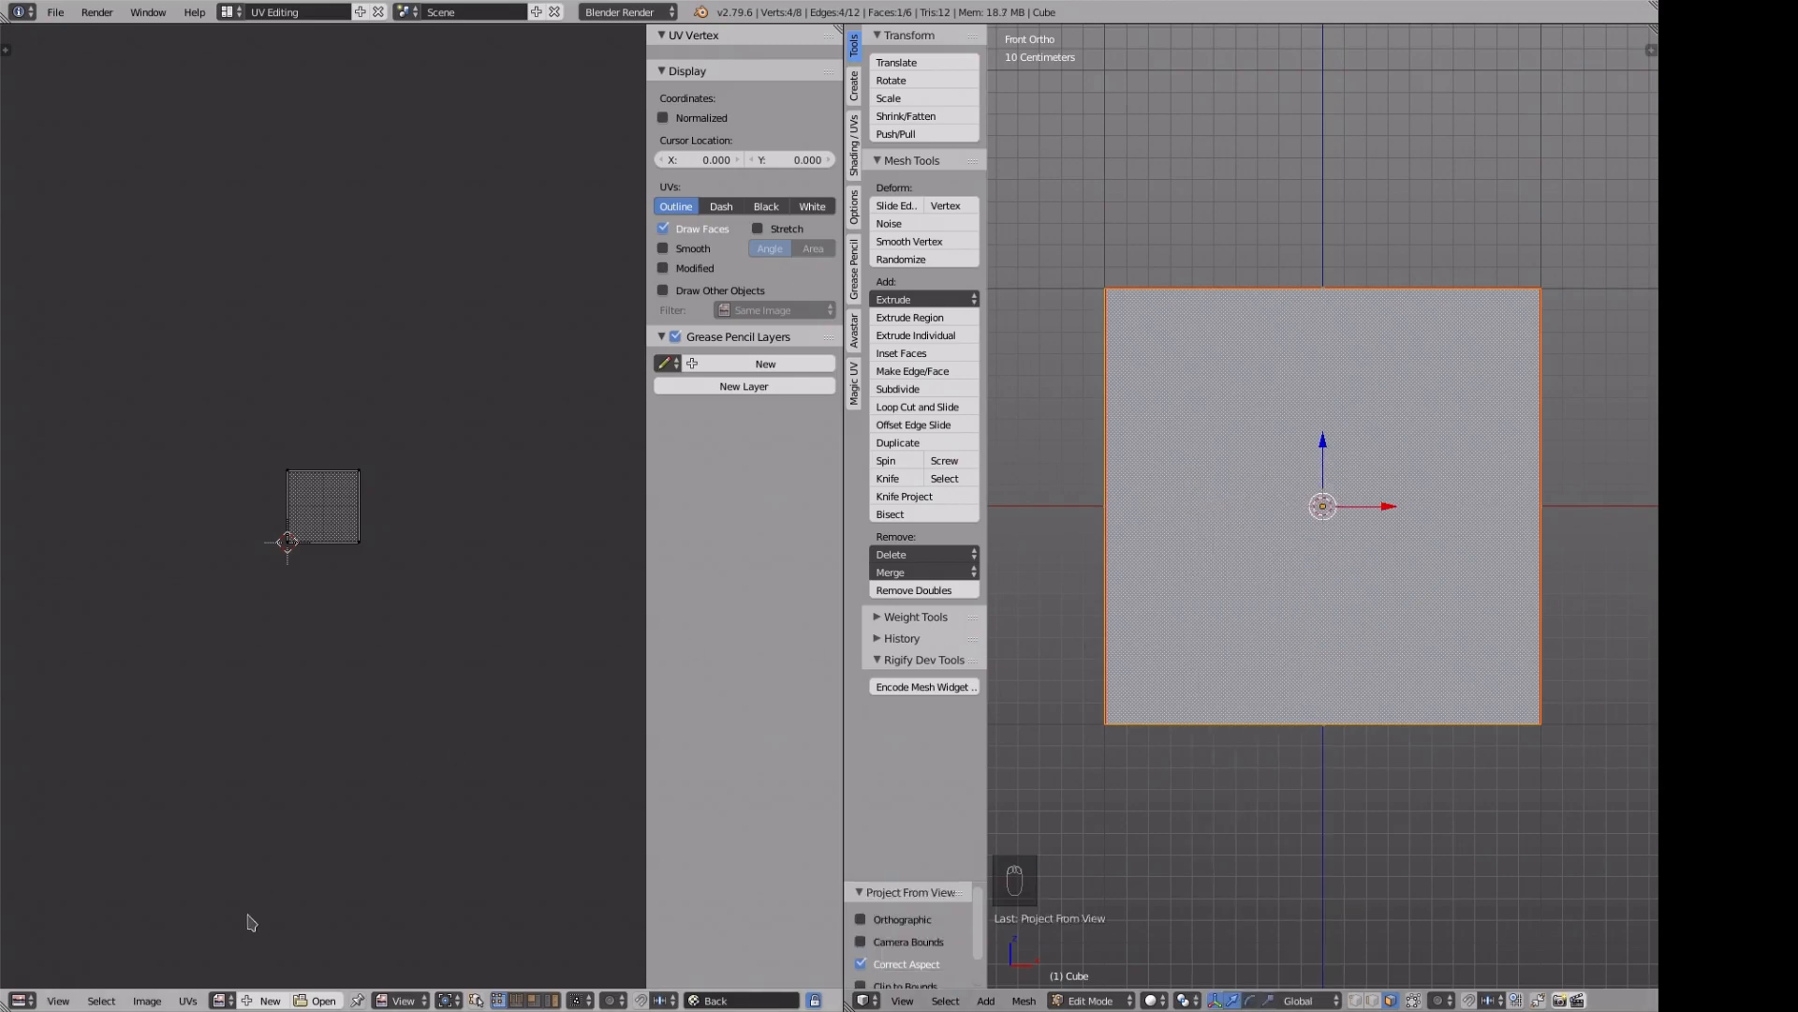
# - Open Back.png from the projectFromPaint folder as the image for the Back UV map
pyautogui.click(318, 1000)
pyautogui.click(102, 357)
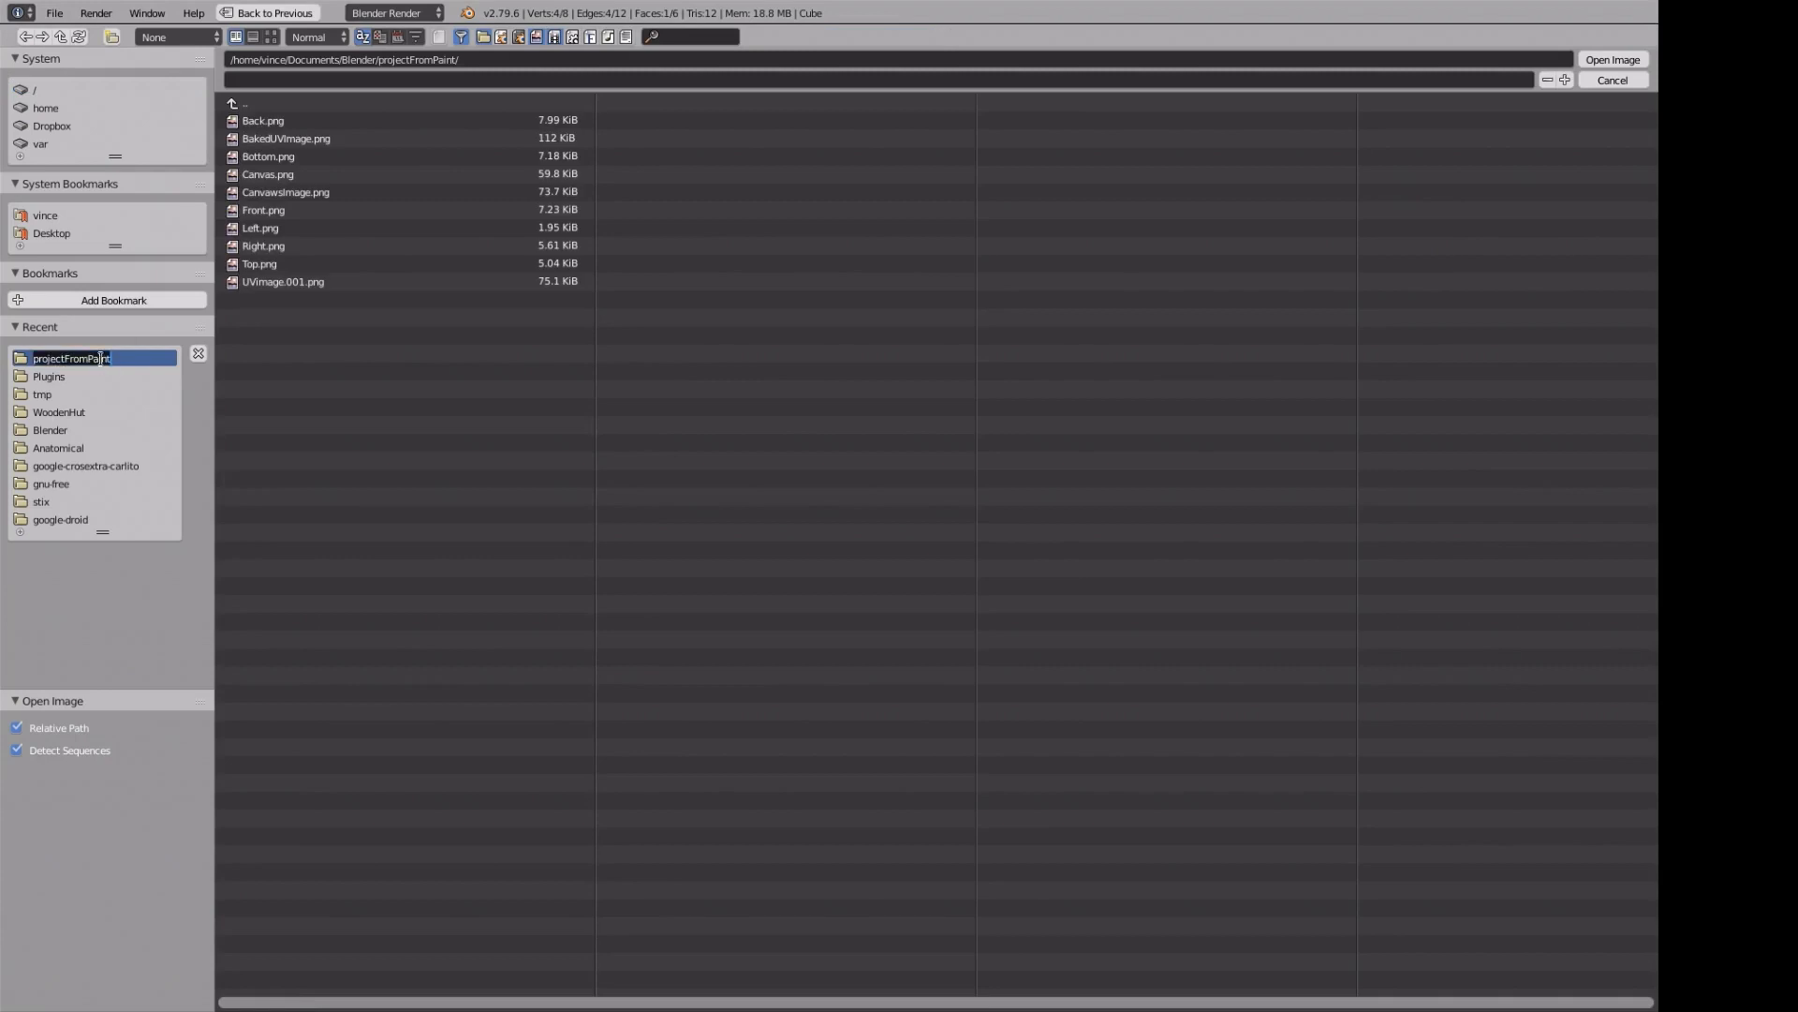
pyautogui.click(266, 121)
pyautogui.press('Return')
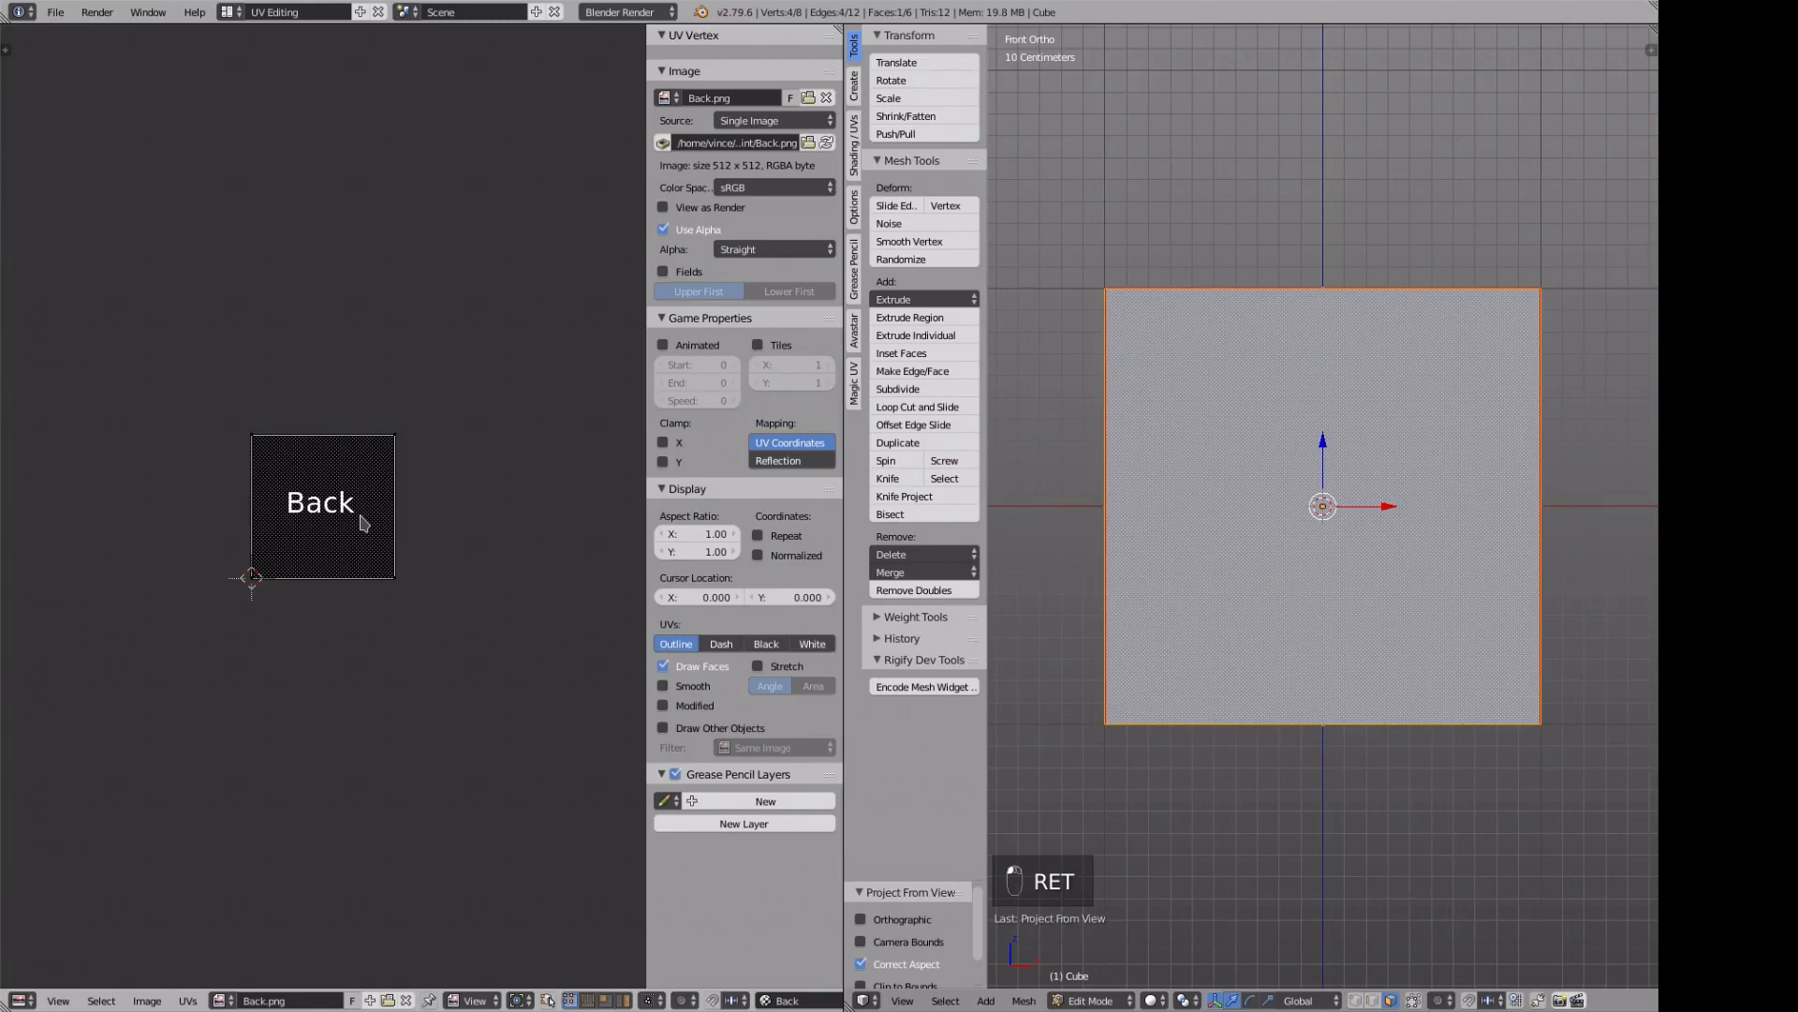
# - Select all UVs of the Back map and scale them down to about 0.588 around the word on the image
pyautogui.press('a')
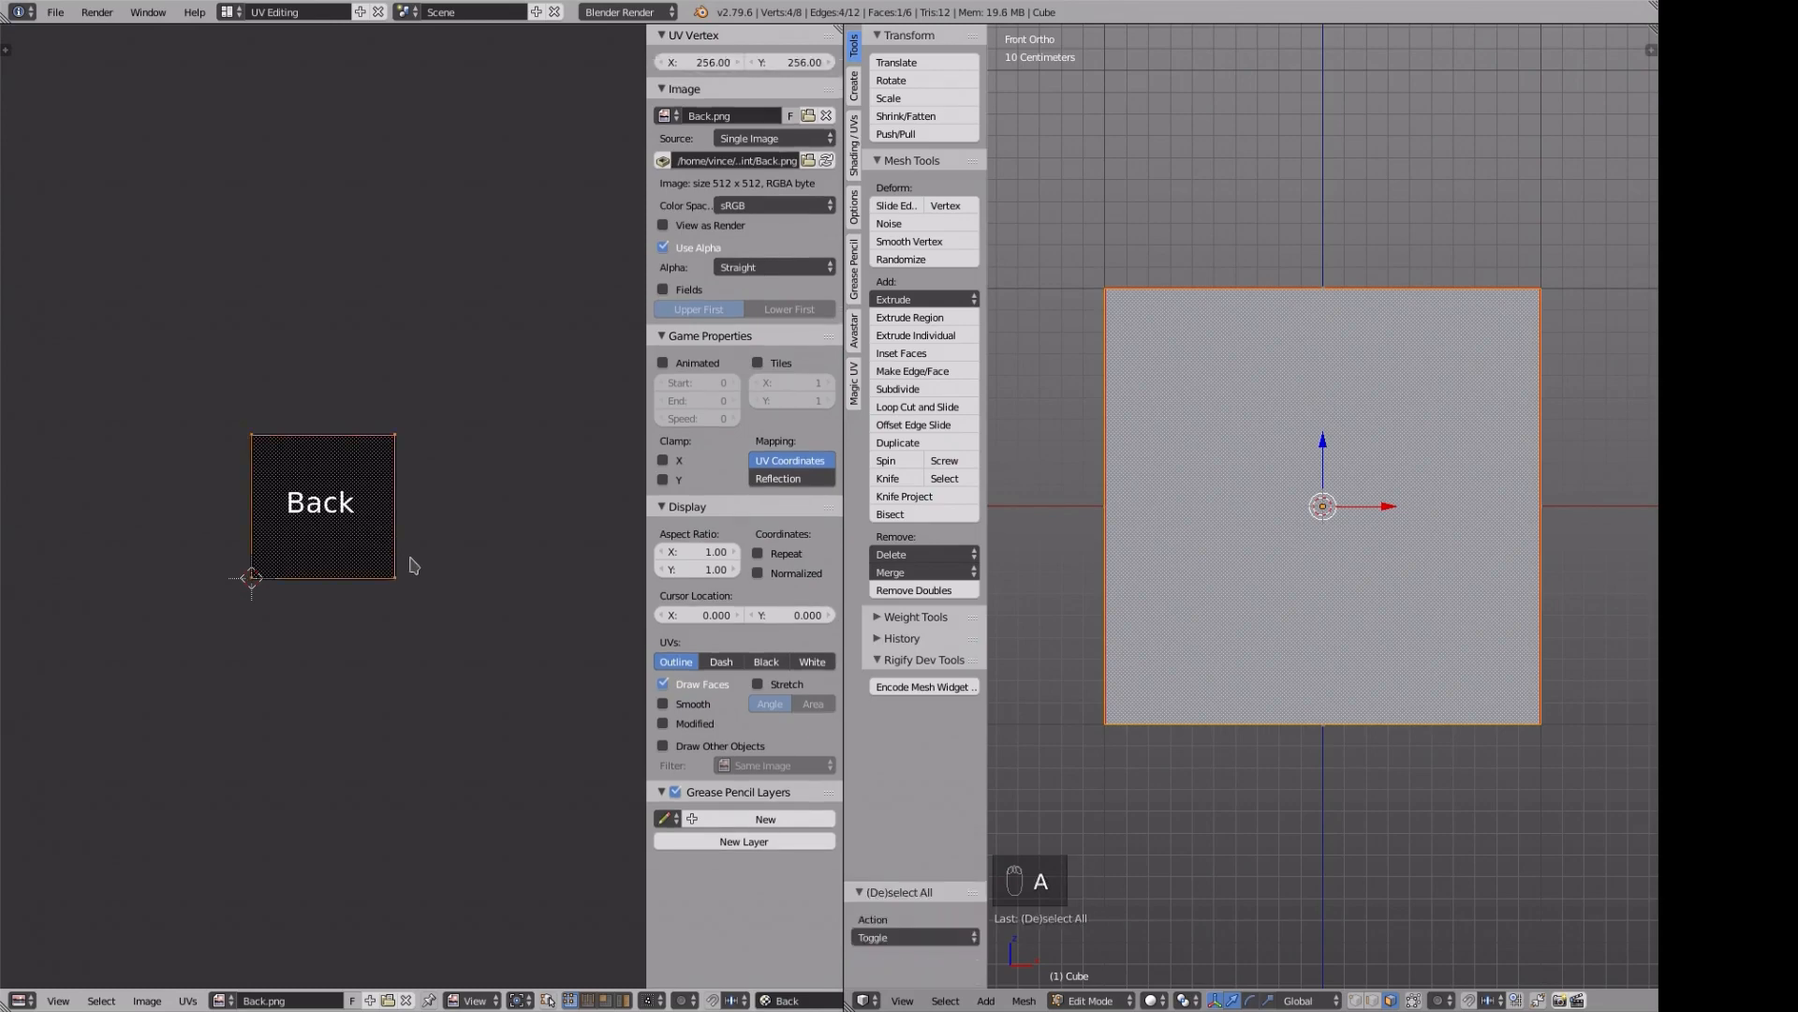
pyautogui.press('s')
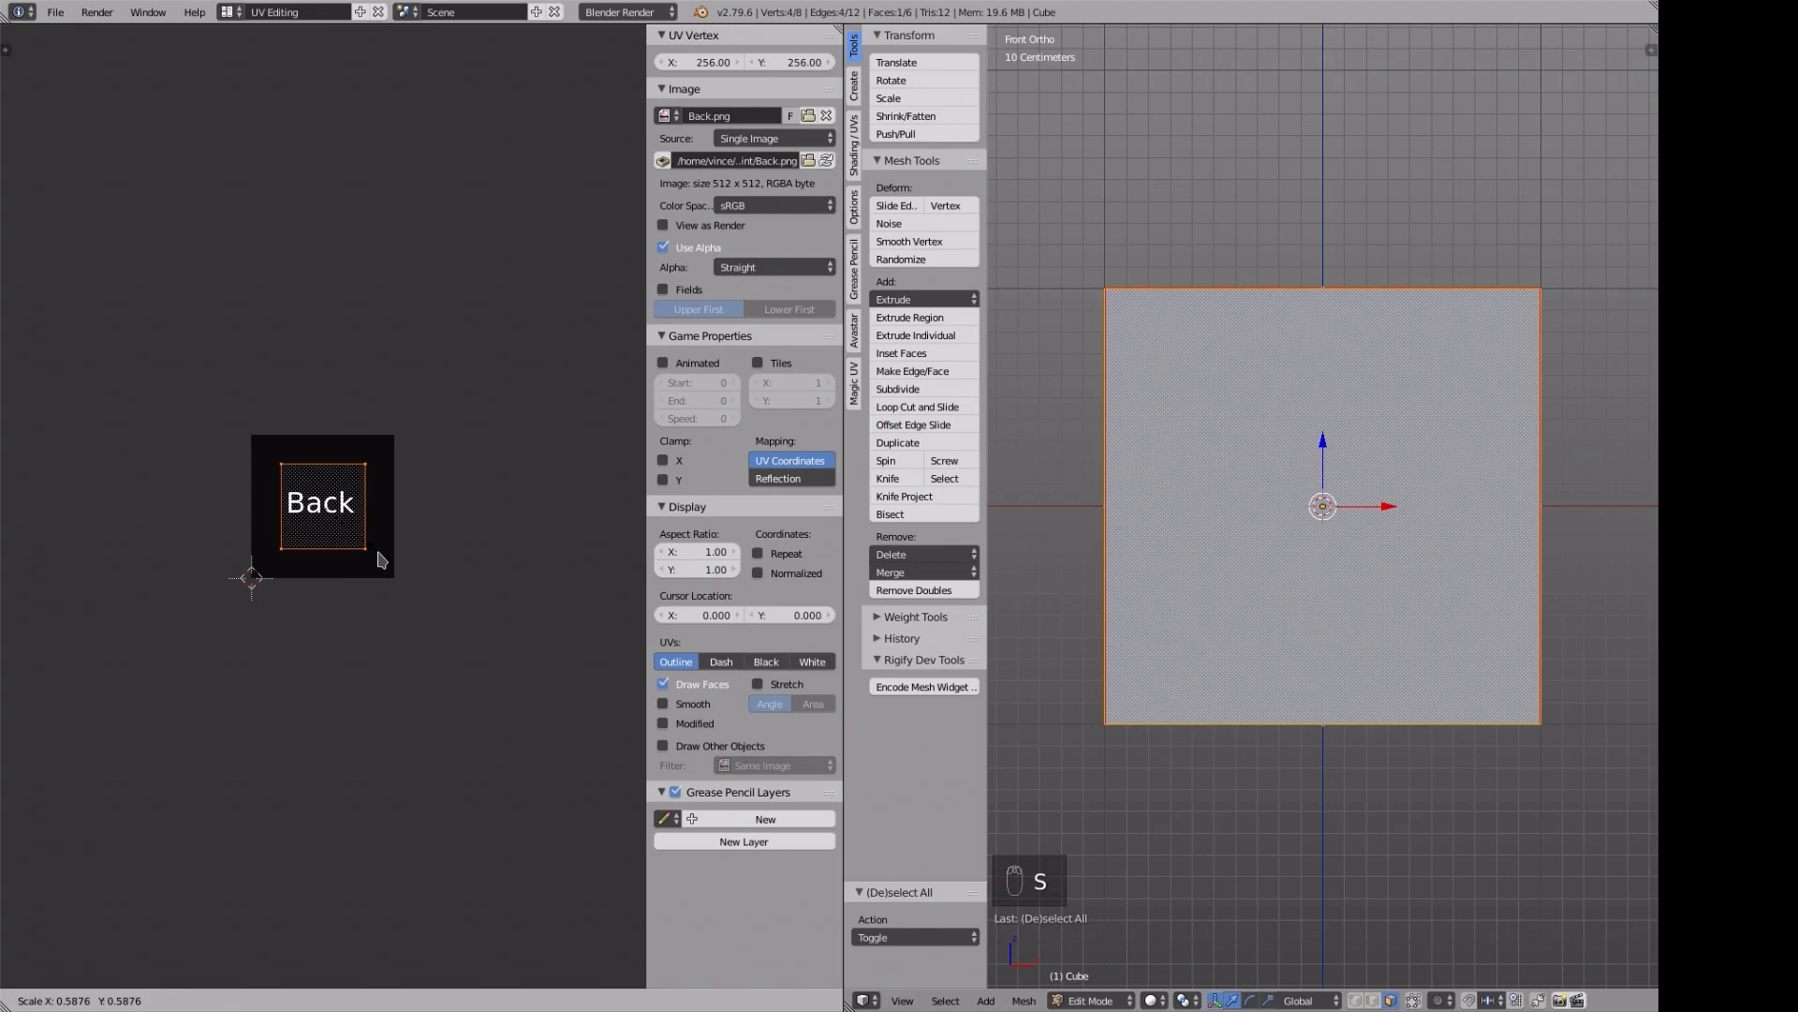
pyautogui.click(382, 559)
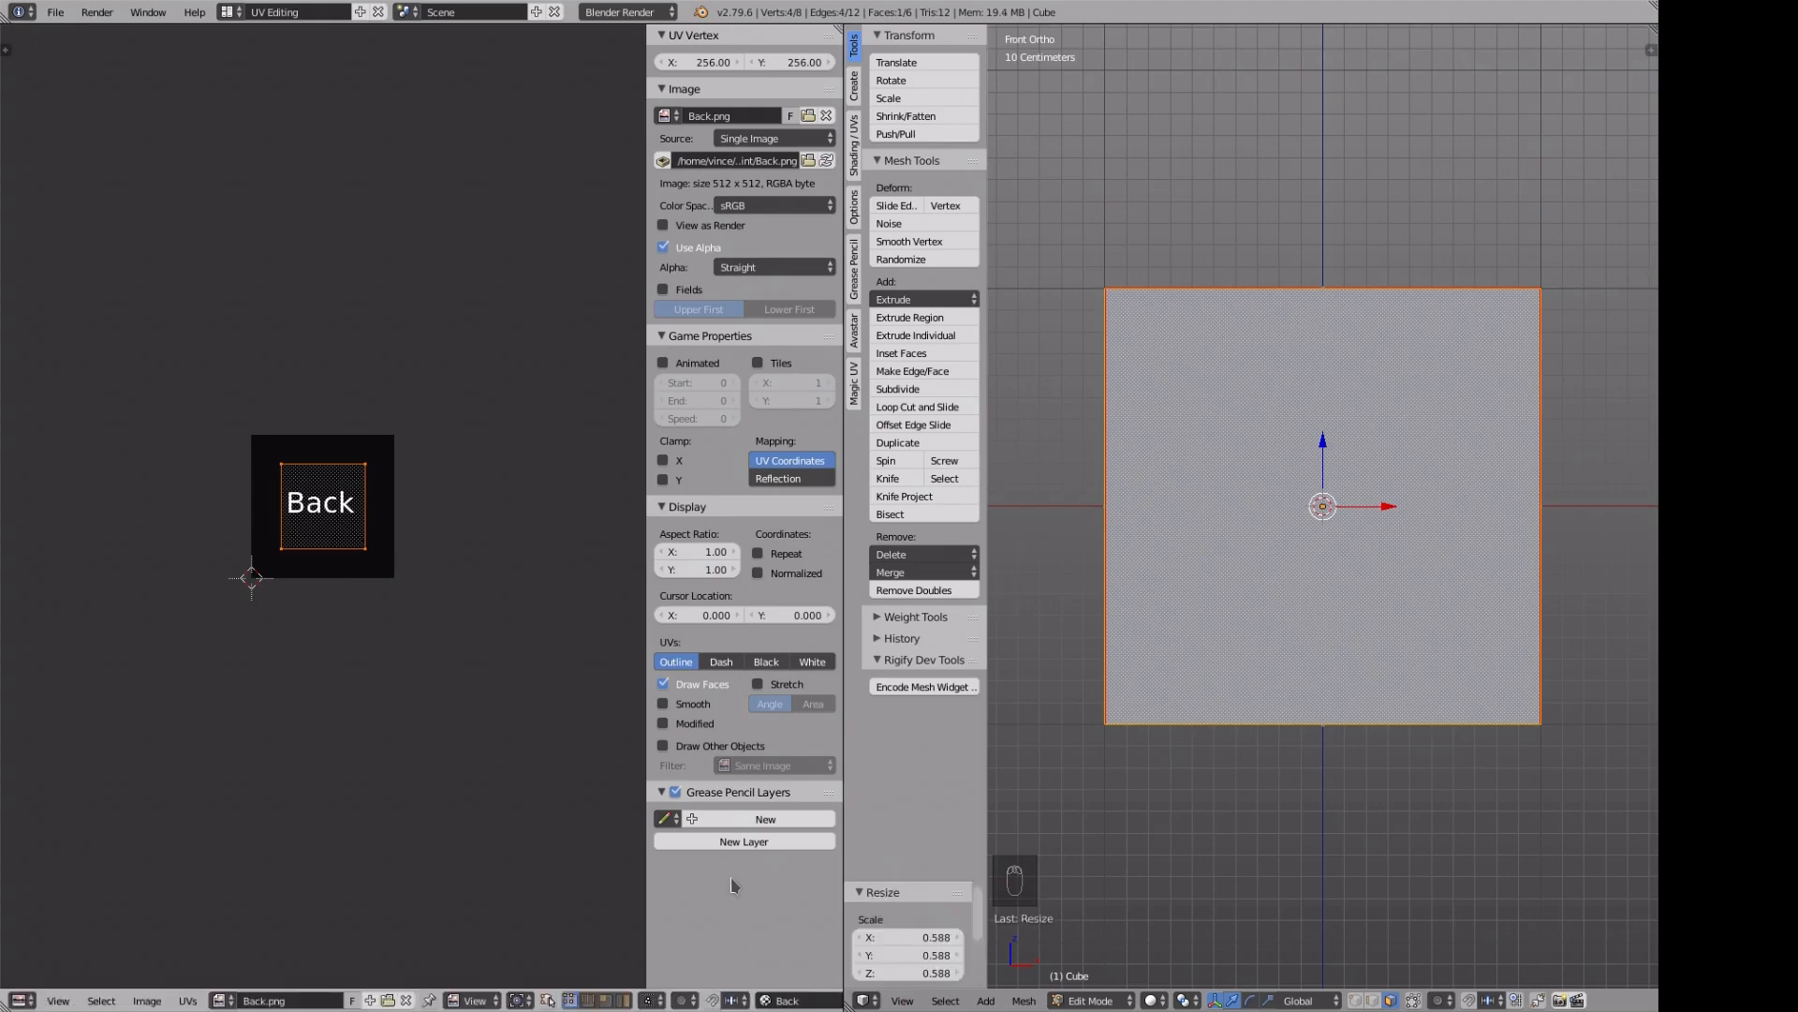
# - Make the Bottom UV map active and map the cube's bottom face from the bottom view with Project from View (Bounds)
pyautogui.click(780, 1001)
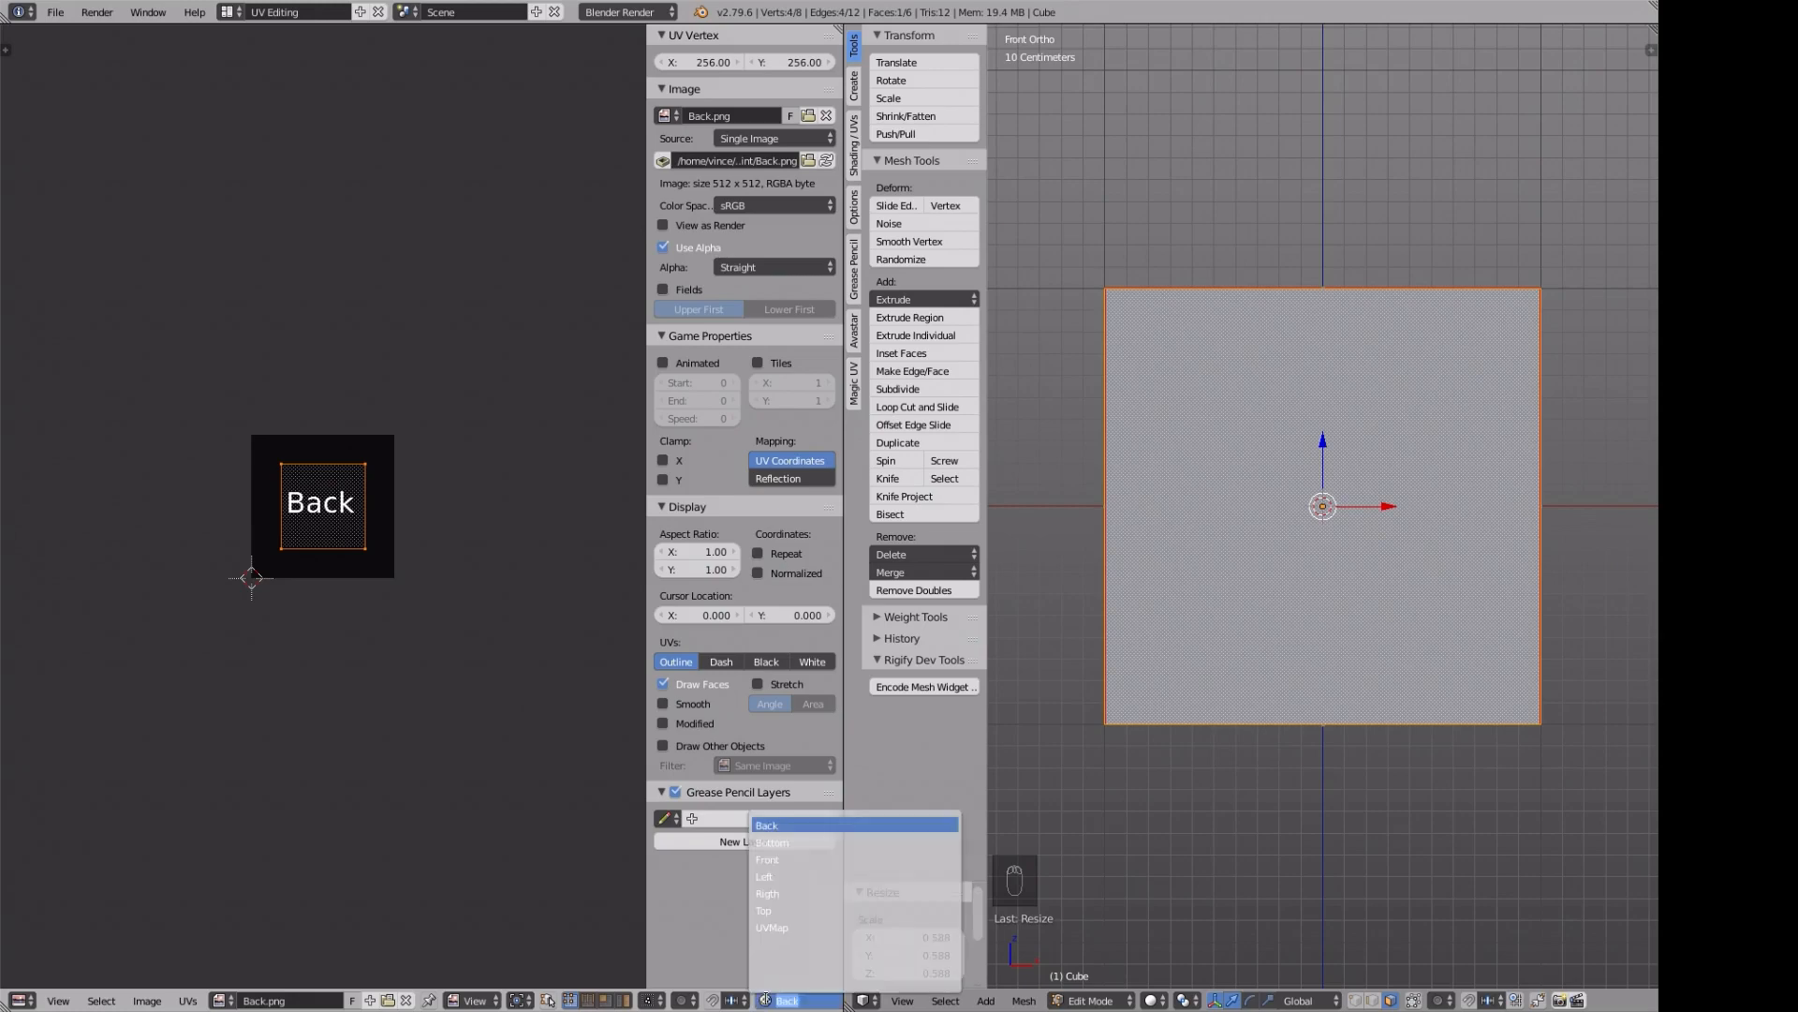
pyautogui.click(772, 843)
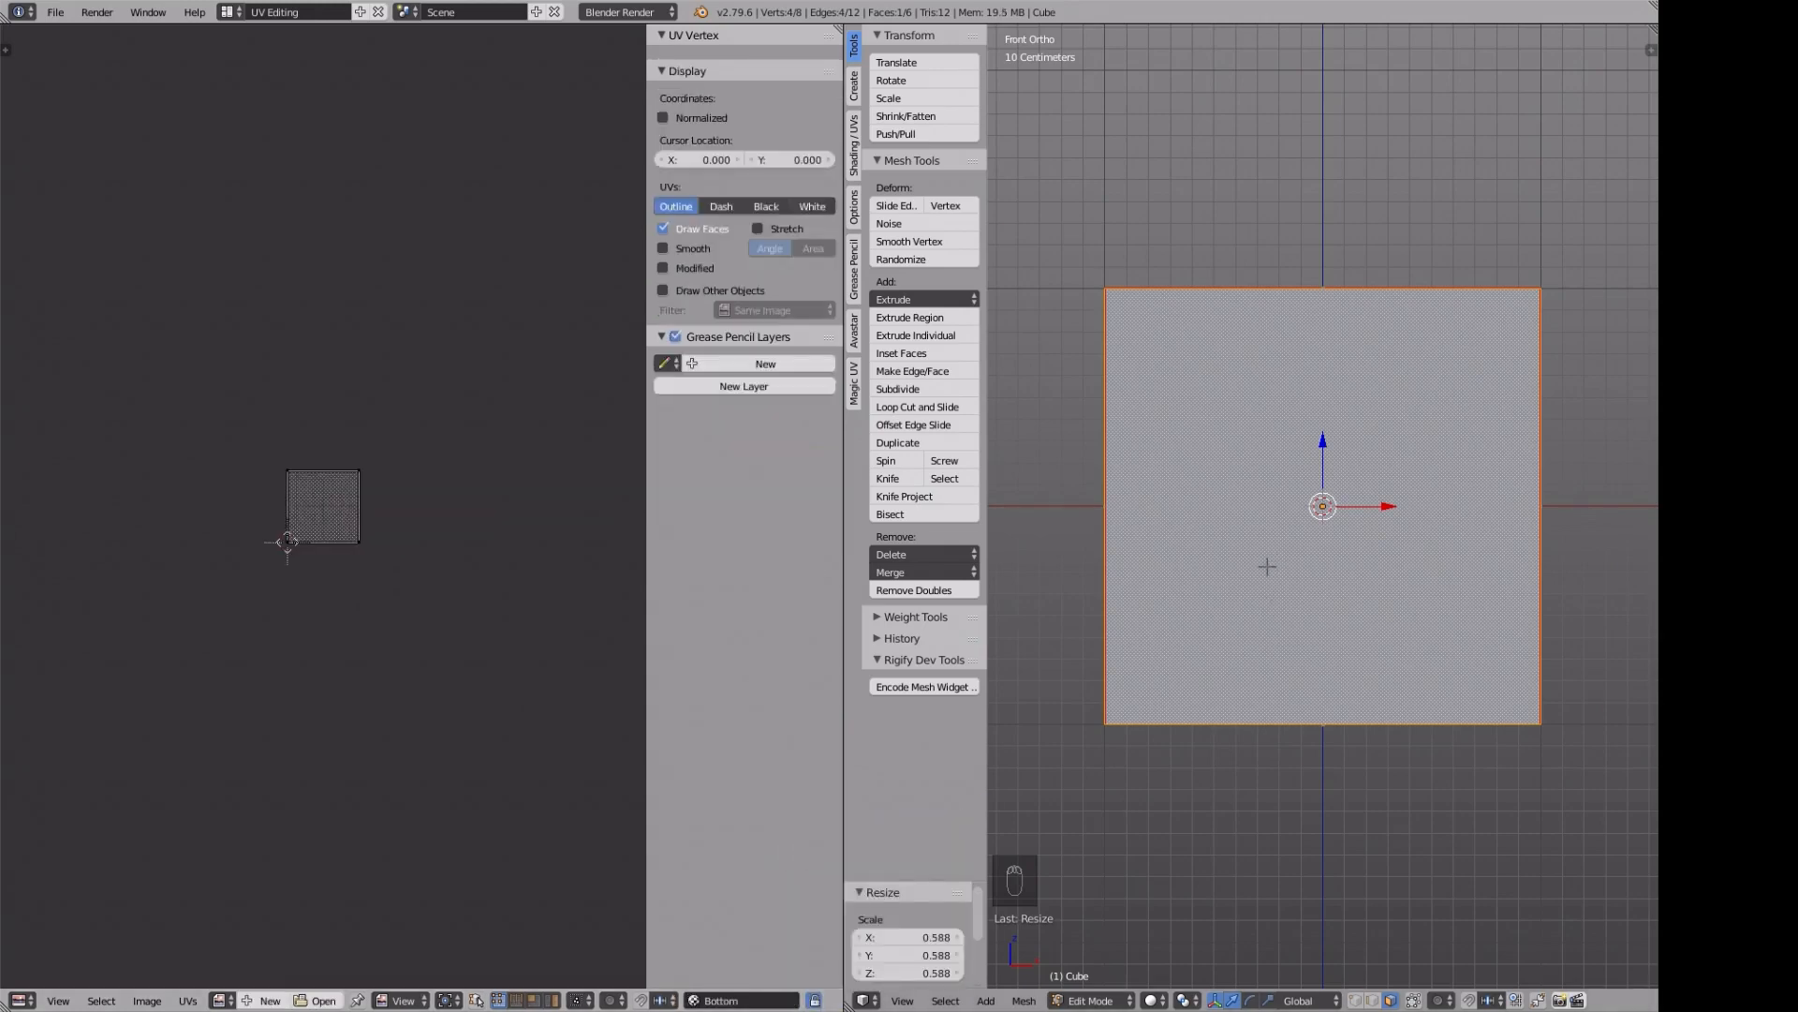
pyautogui.press('ctrl+KP_7')
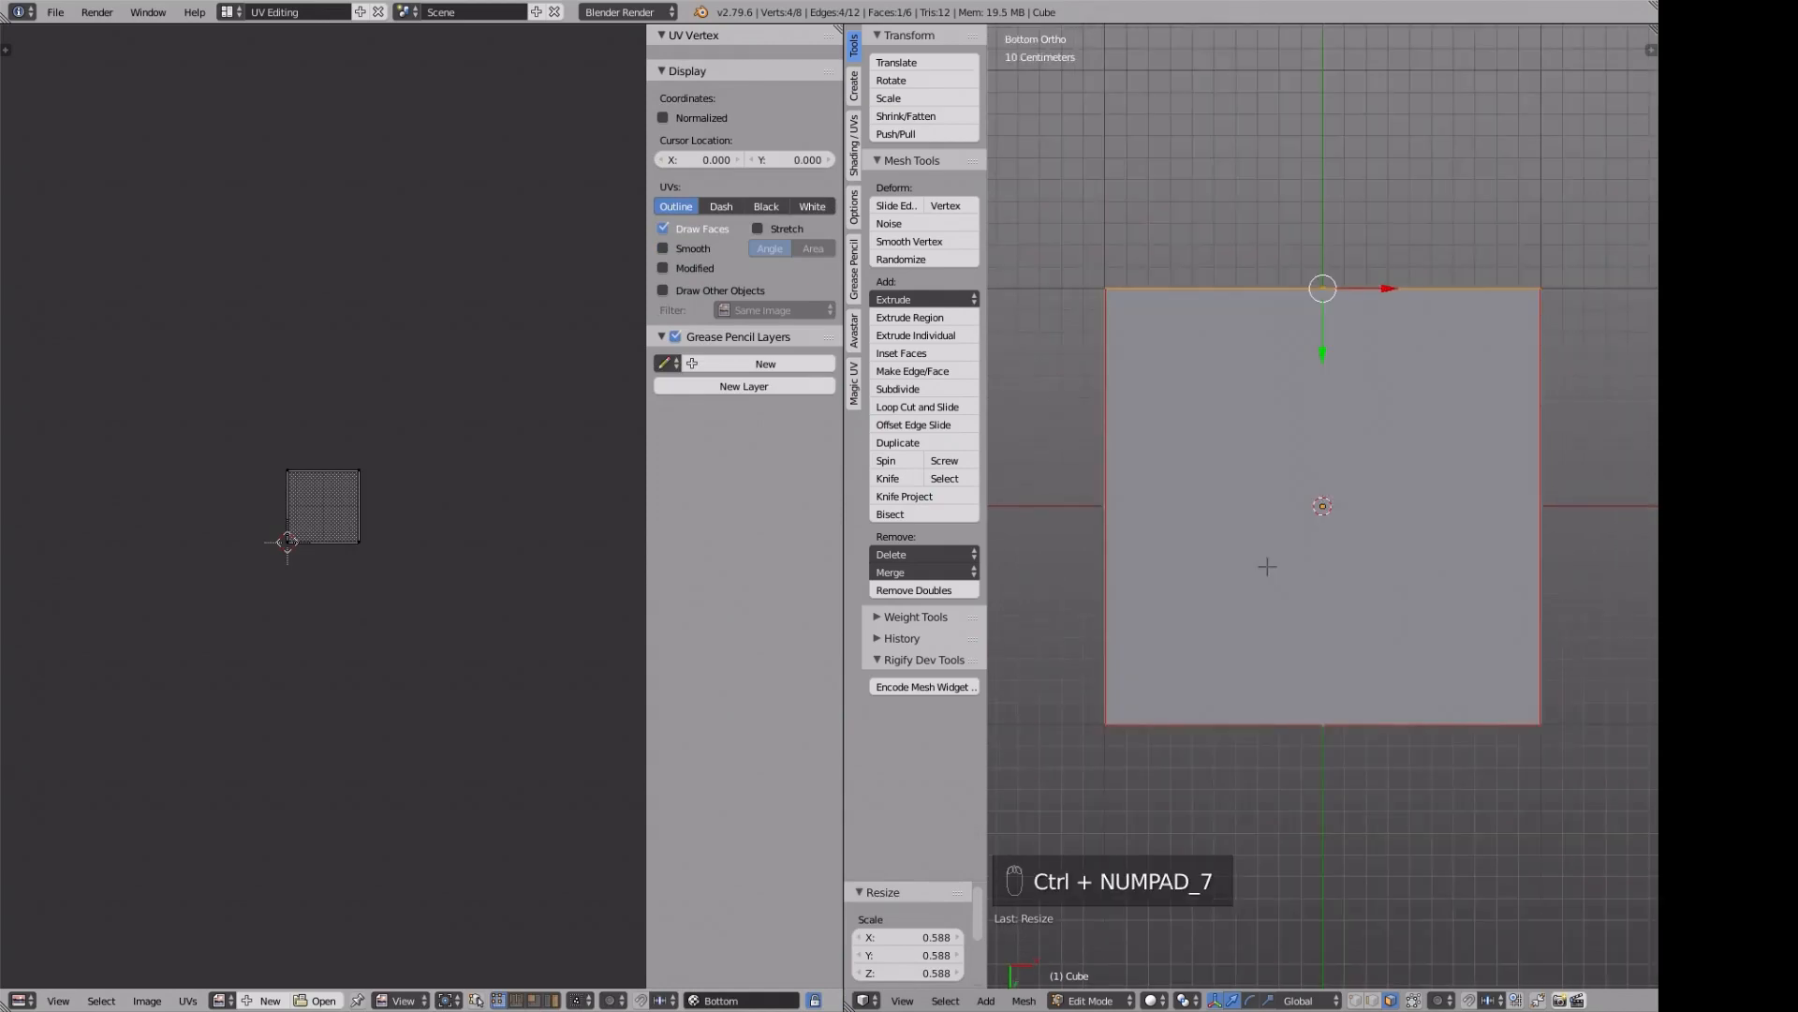
pyautogui.rightClick(1319, 525)
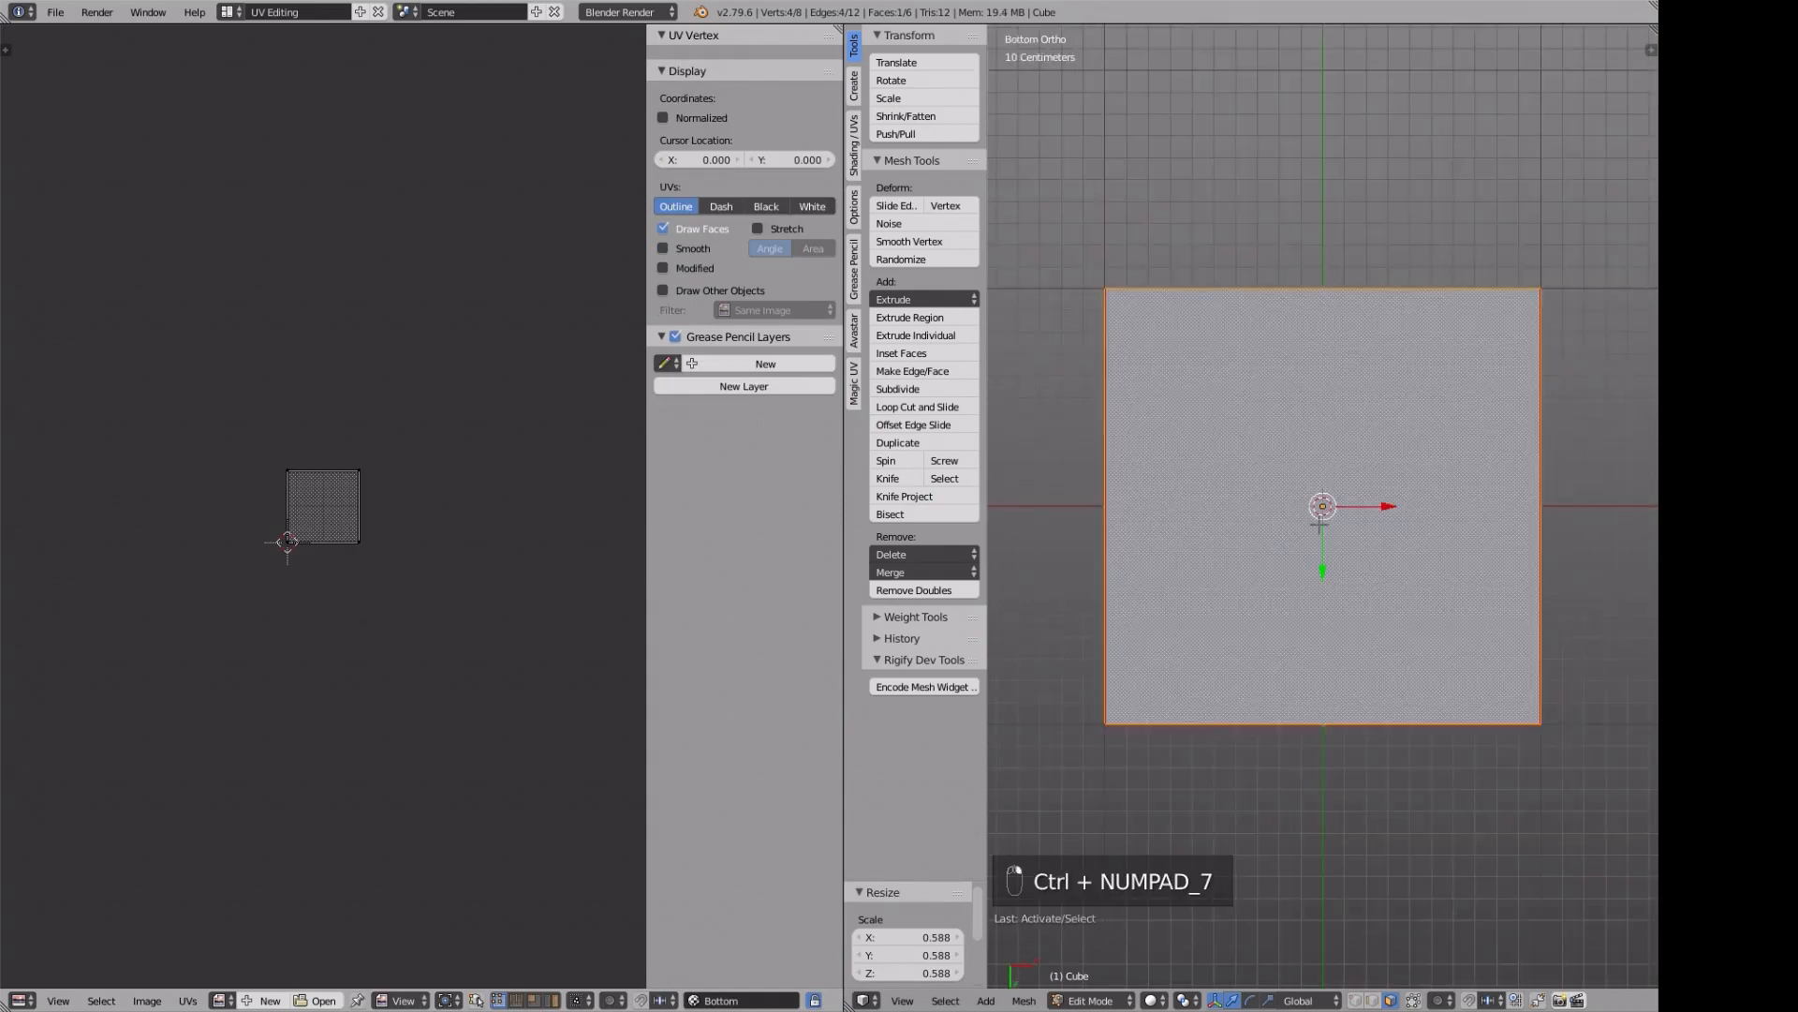
pyautogui.press('u')
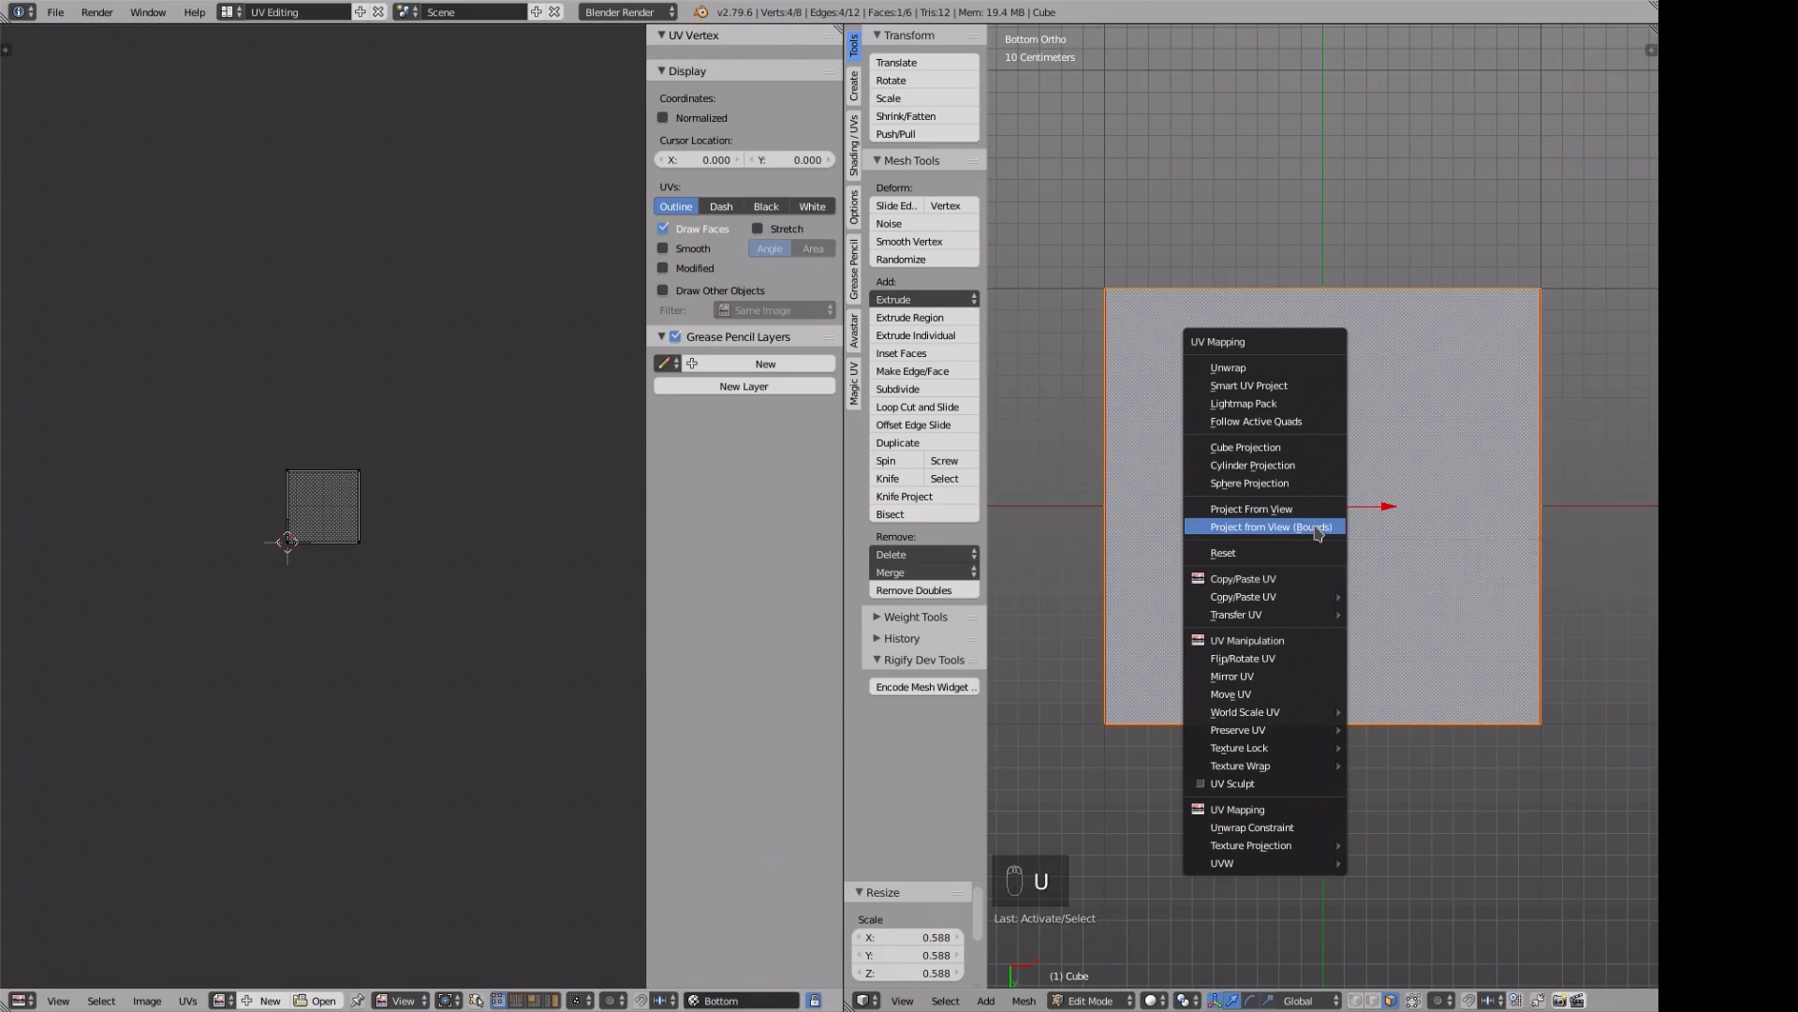
pyautogui.click(1316, 525)
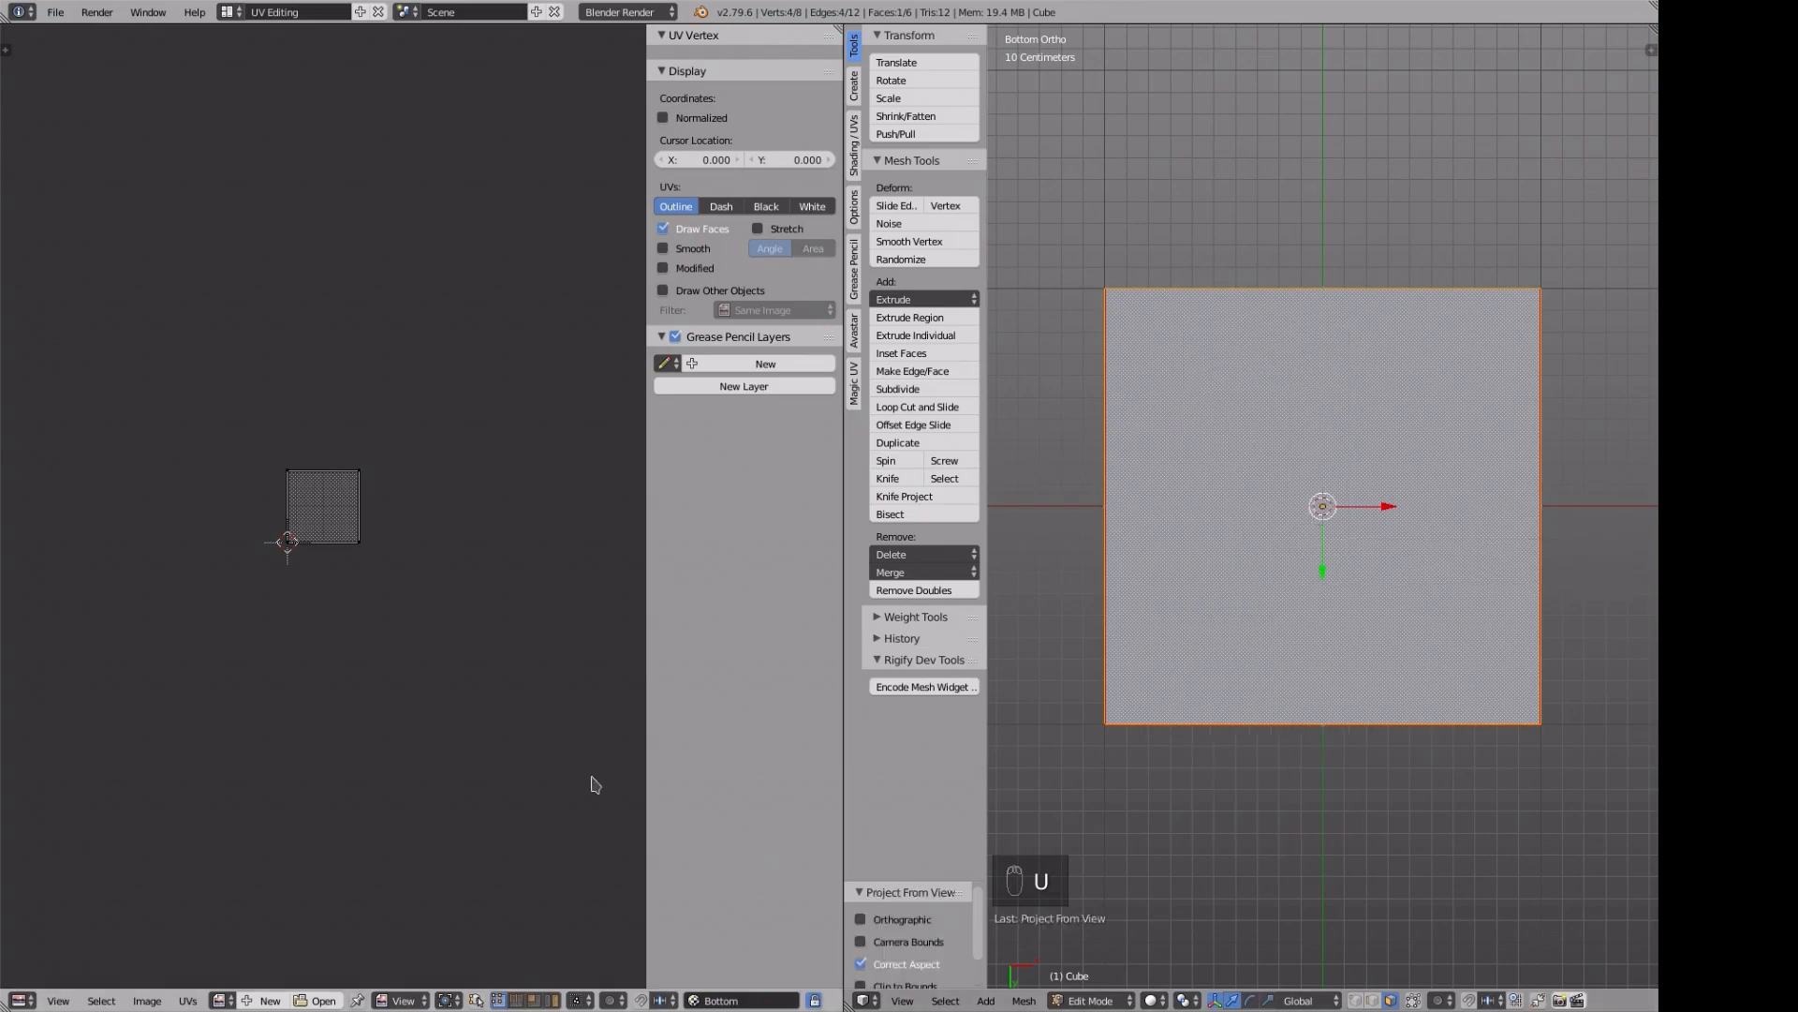
# - Open Bottom.png from the projectFromPaint folder as the image for the Bottom UV map
pyautogui.click(318, 1000)
pyautogui.click(98, 362)
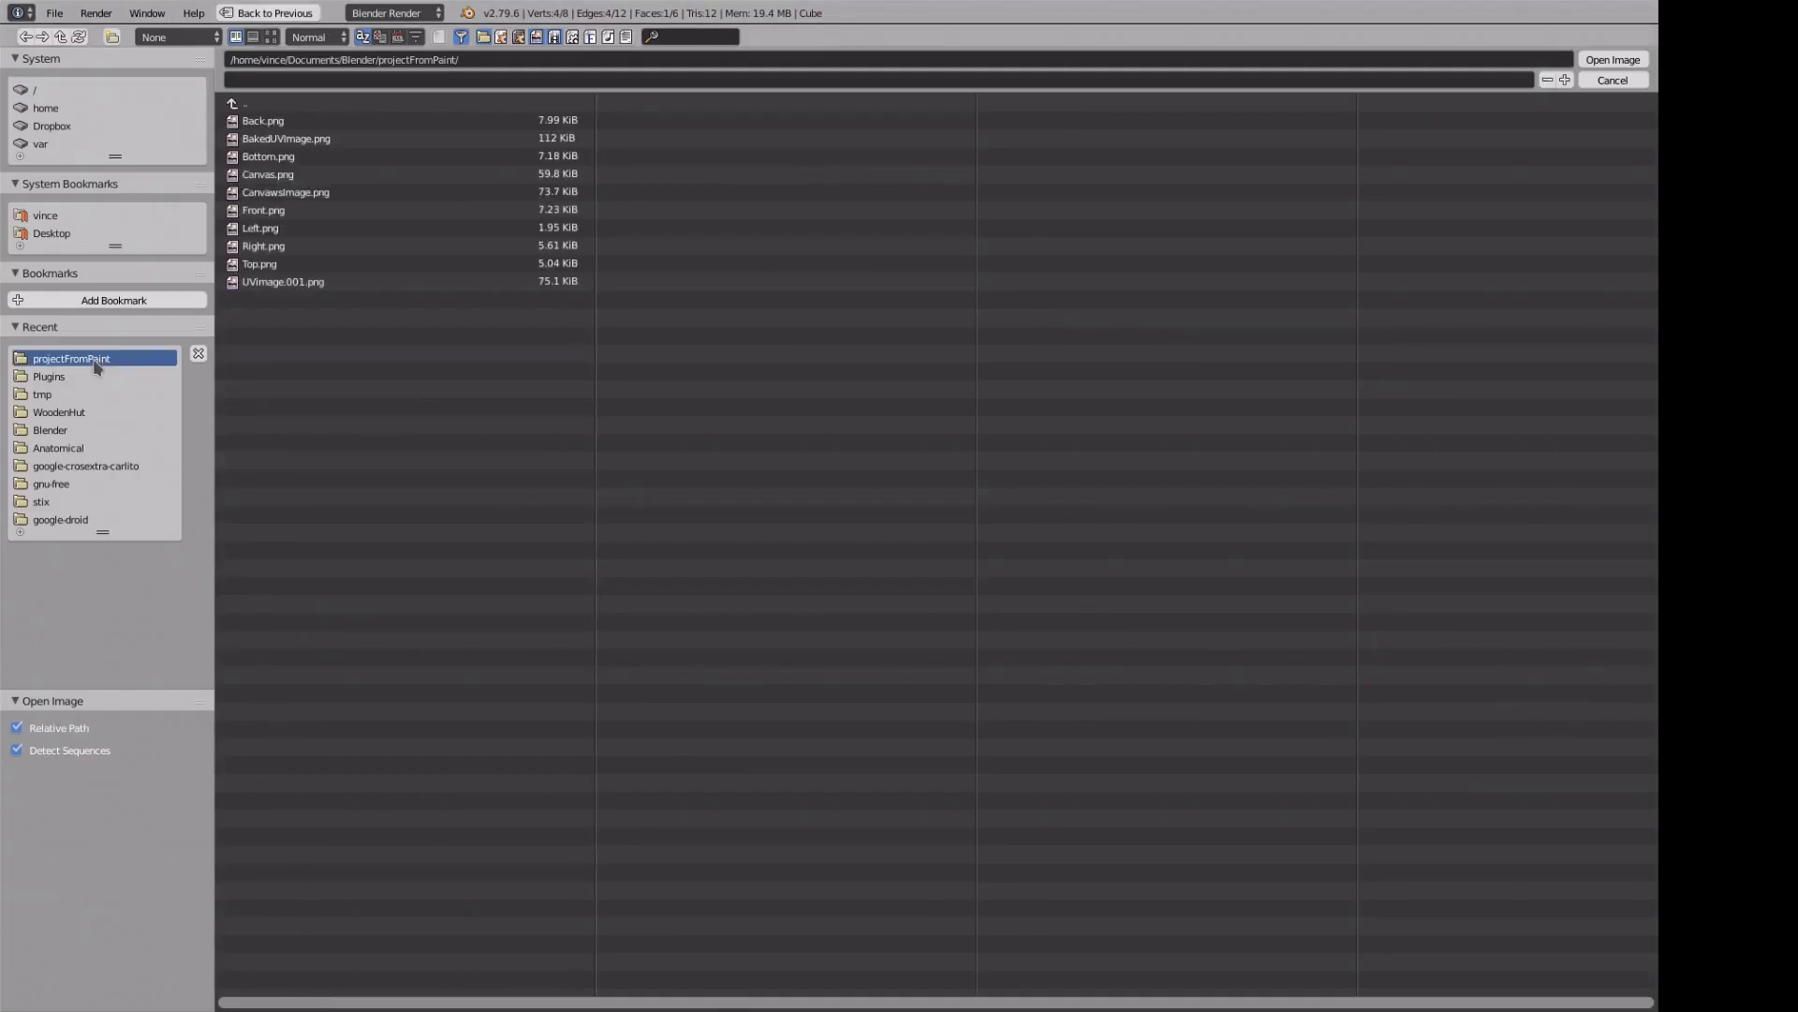
pyautogui.click(279, 157)
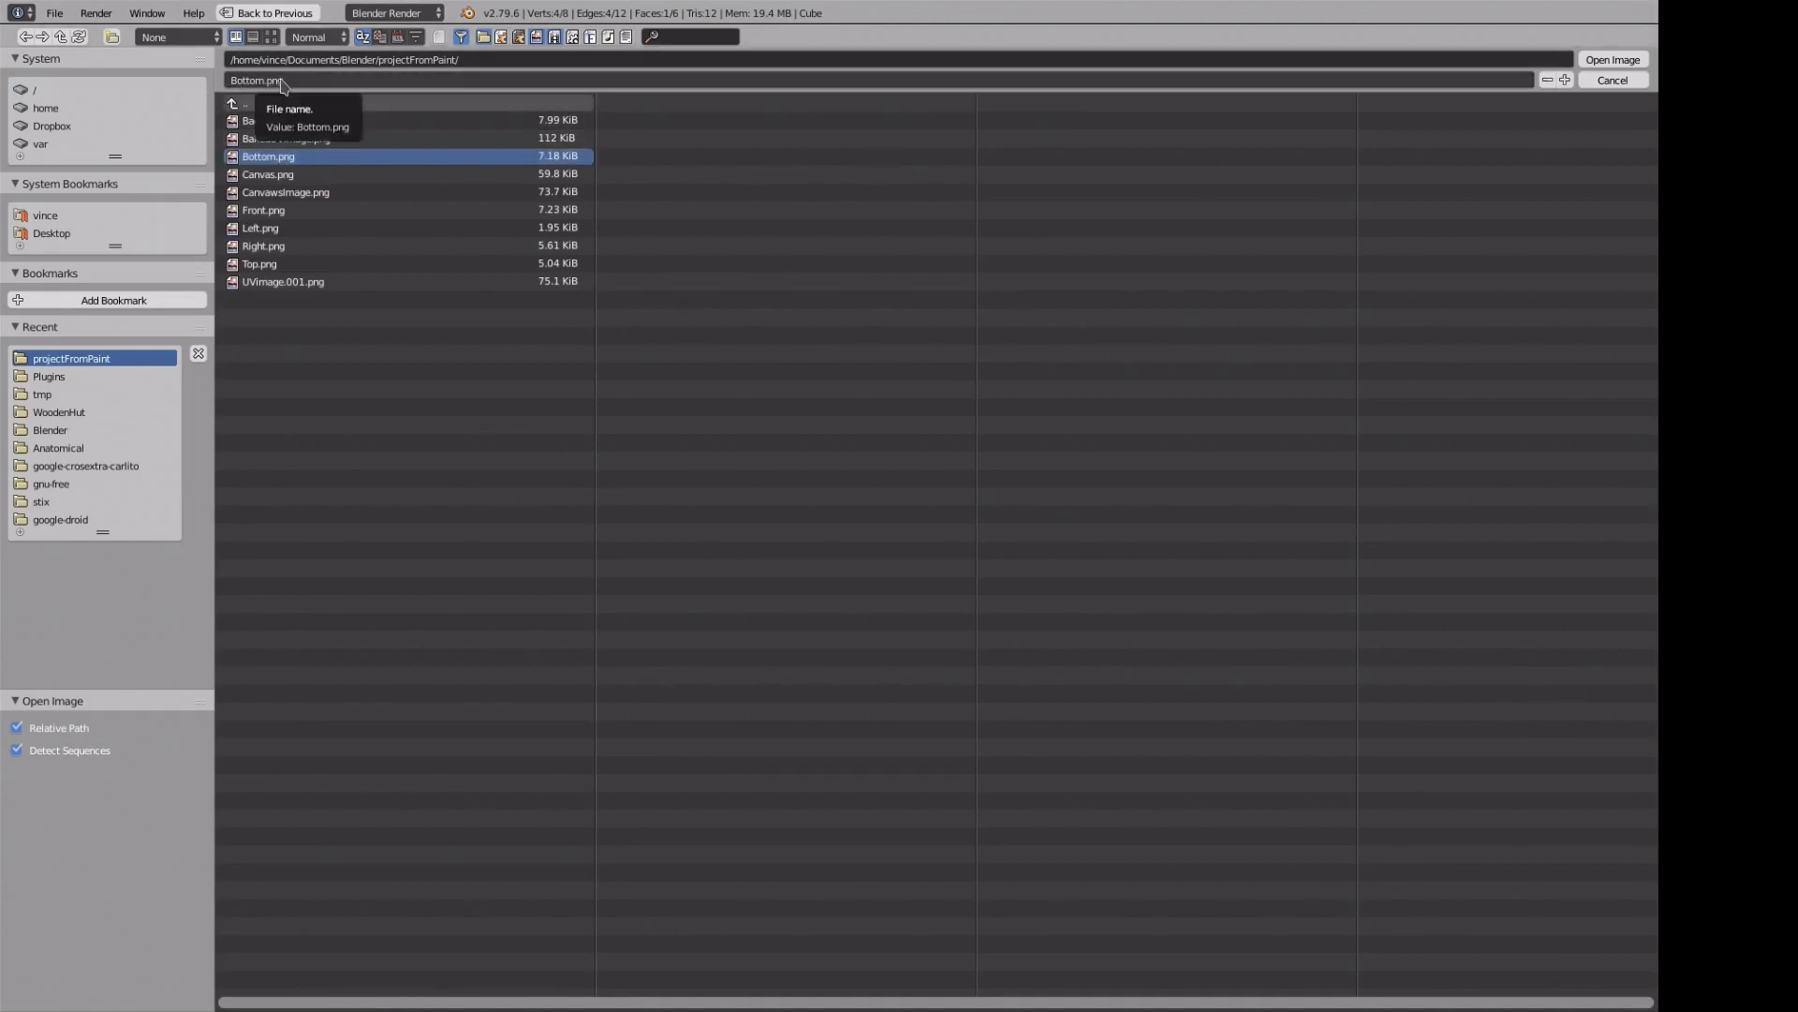
pyautogui.press('Return')
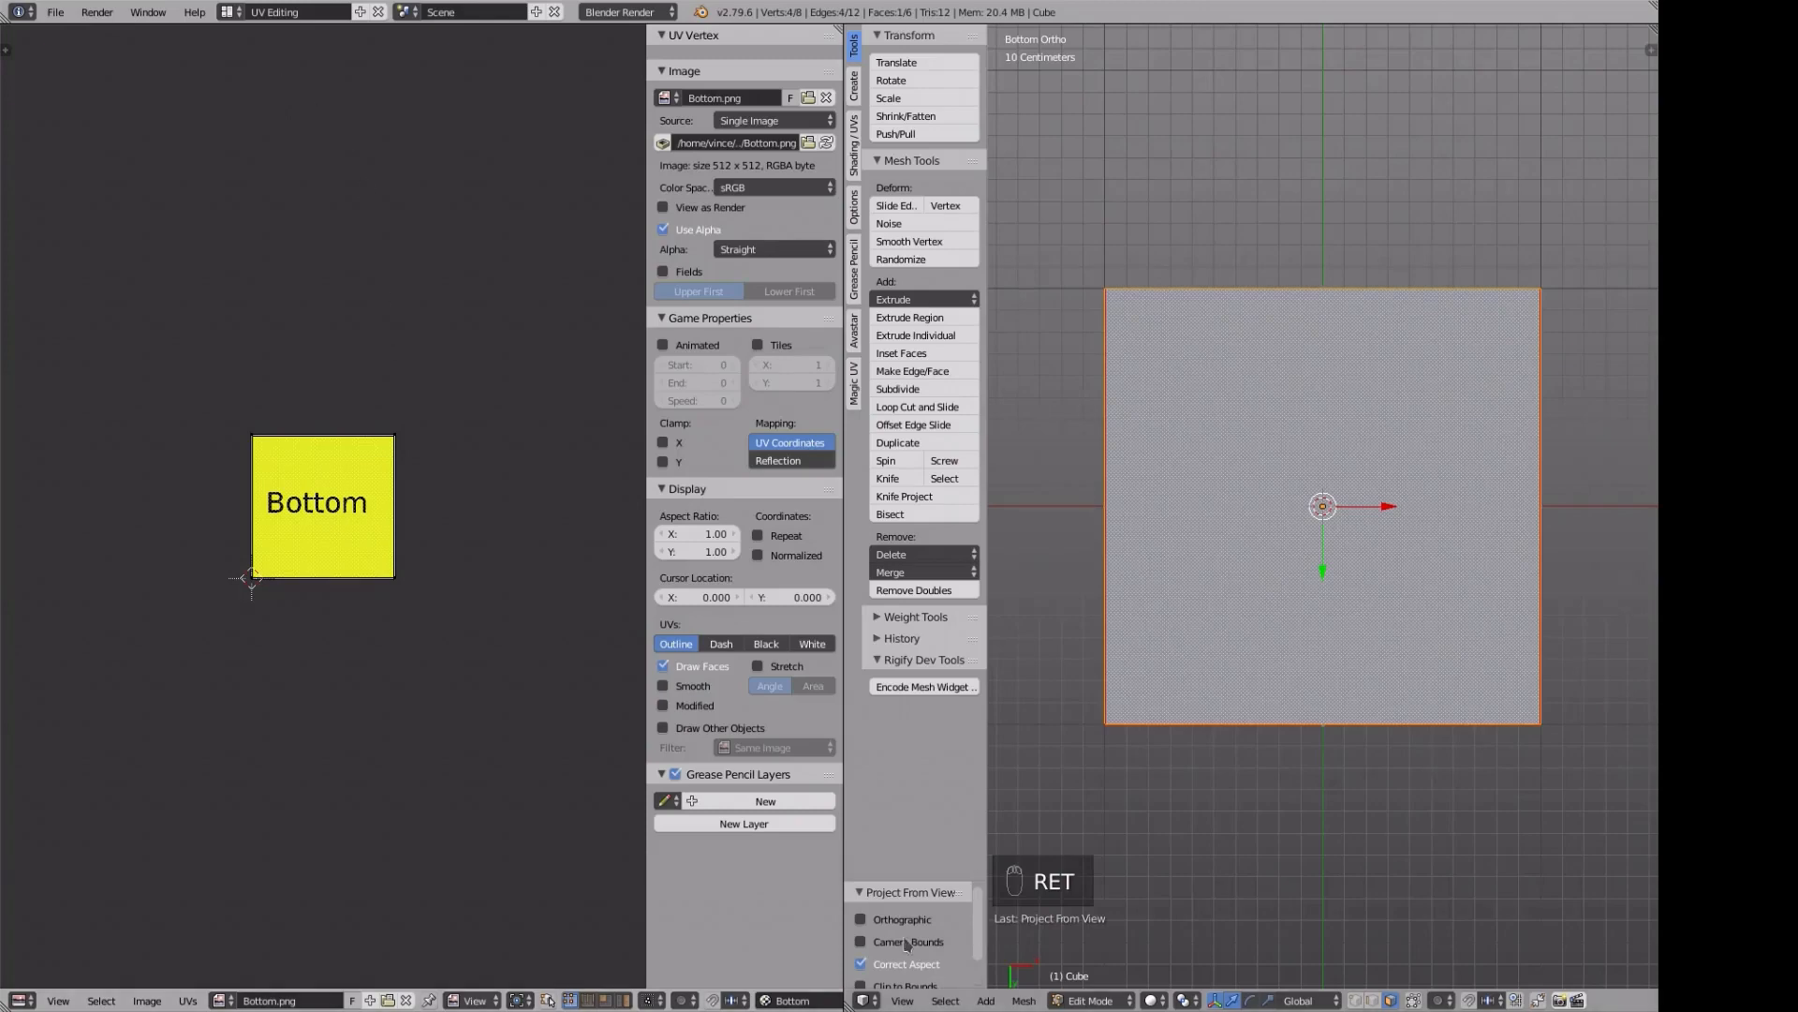
# - Make the Front UV map active and map the cube's front face from the front view with Project from View (Bounds)
pyautogui.click(798, 999)
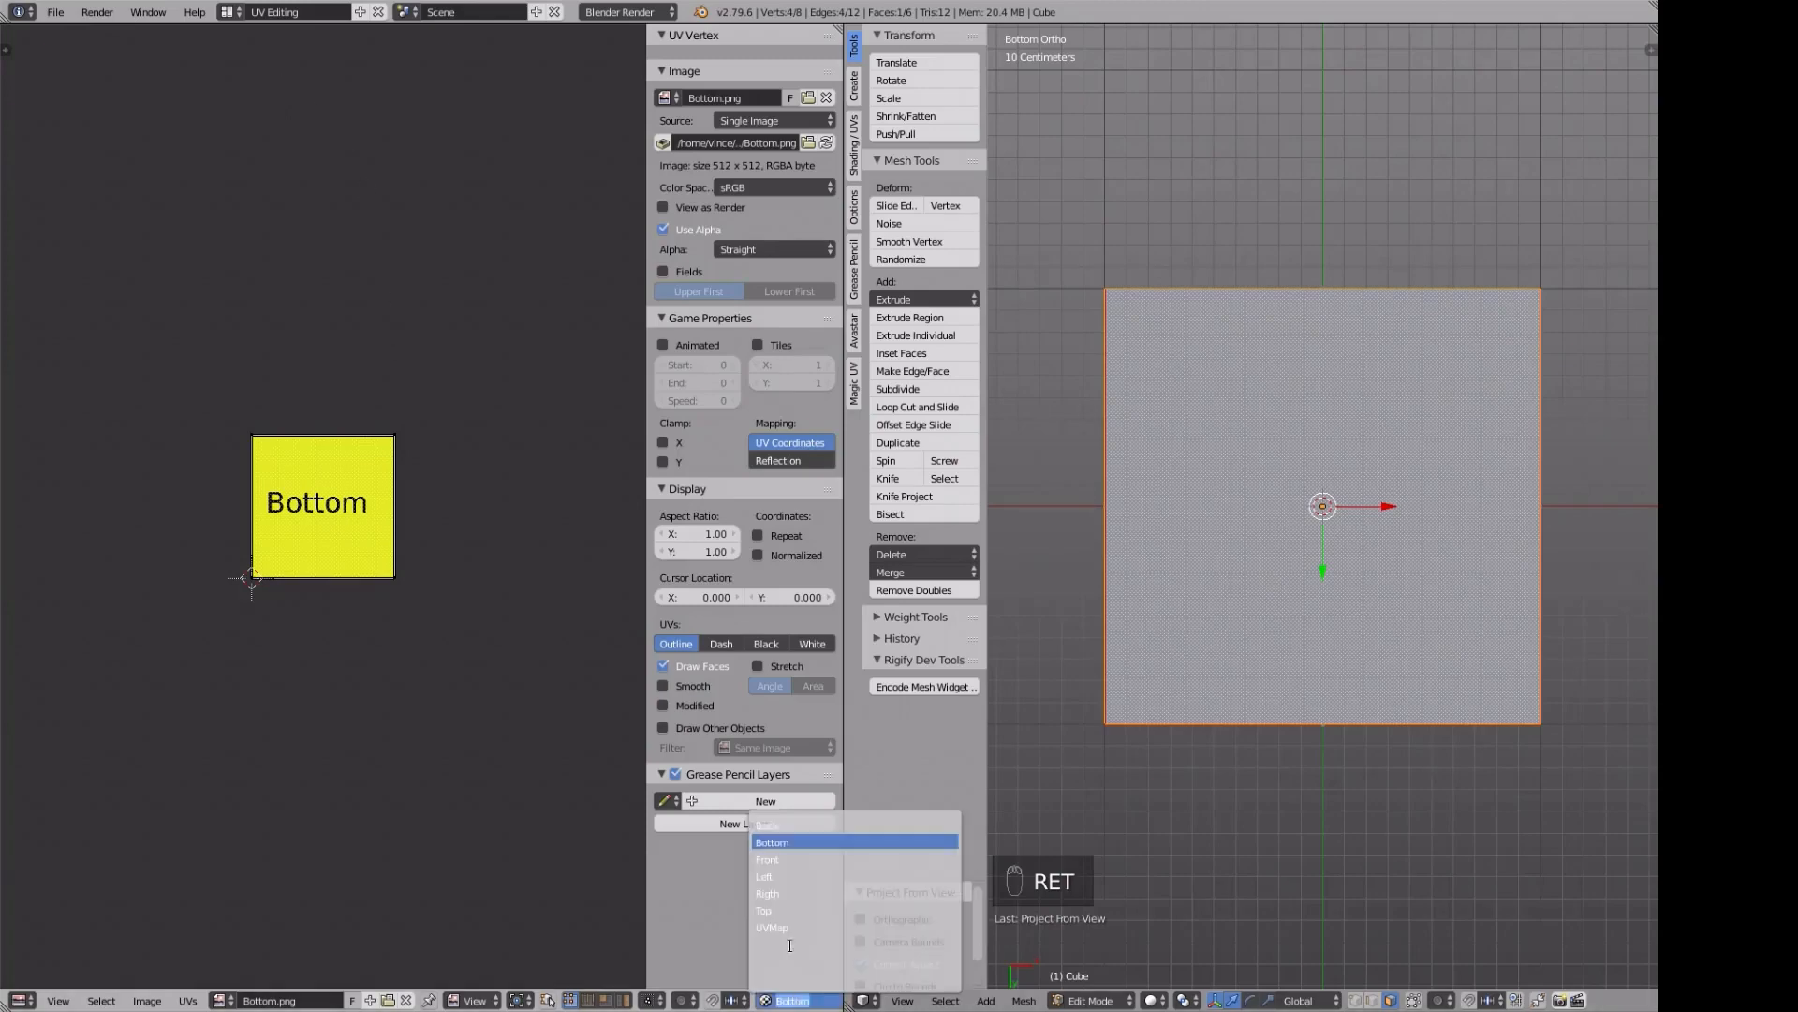
pyautogui.click(777, 859)
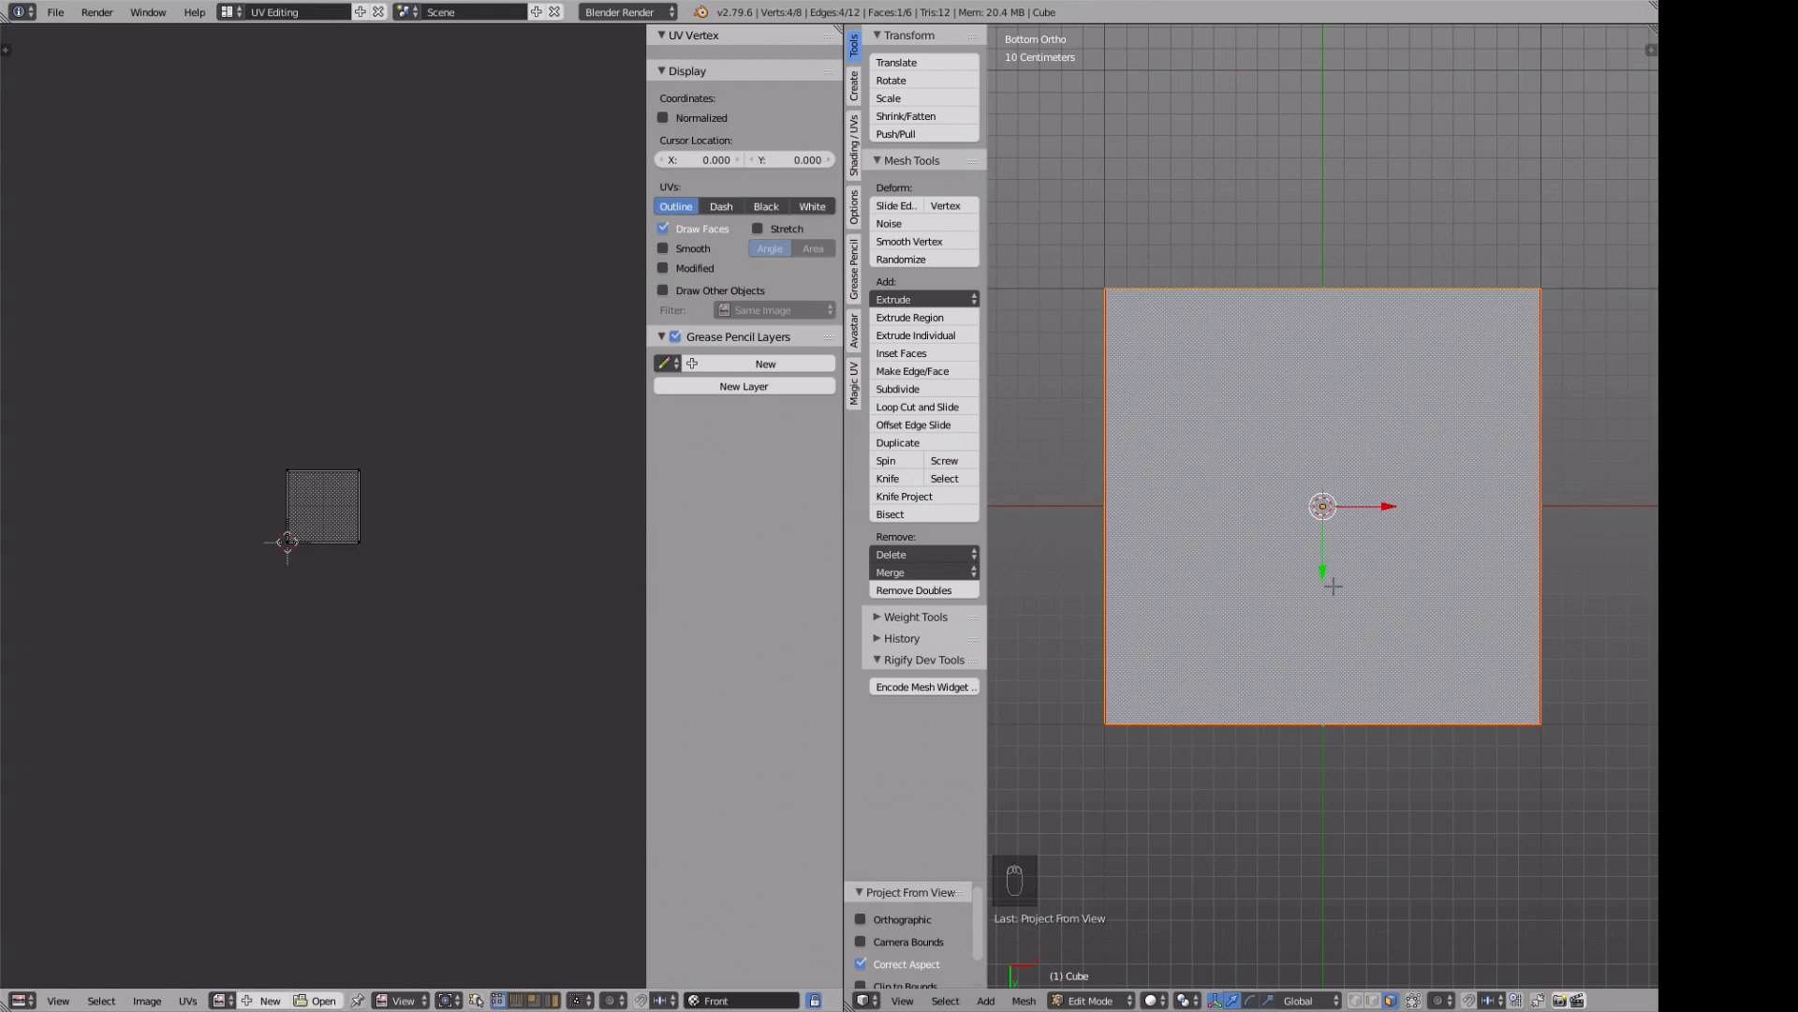
pyautogui.press('KP_1')
pyautogui.rightClick(1322, 534)
pyautogui.rightClick(1323, 535)
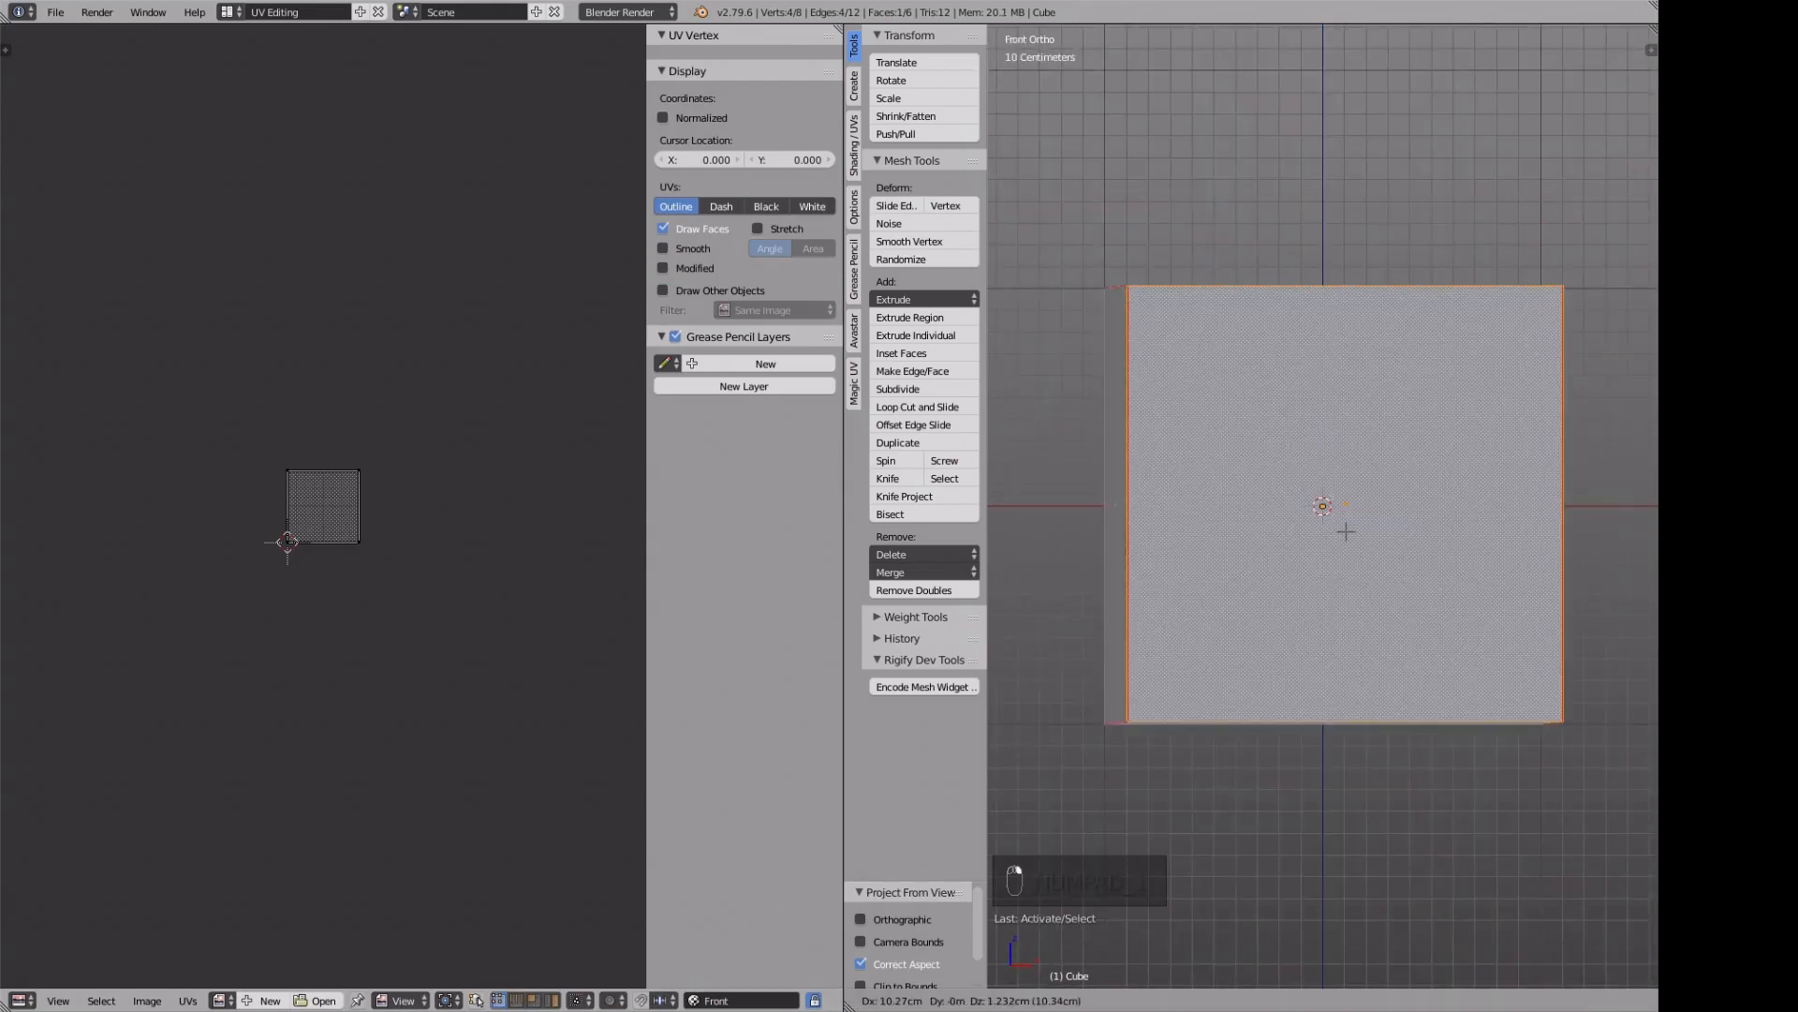
pyautogui.rightClick(1323, 544)
pyautogui.rightClick(1322, 544)
pyautogui.press('u')
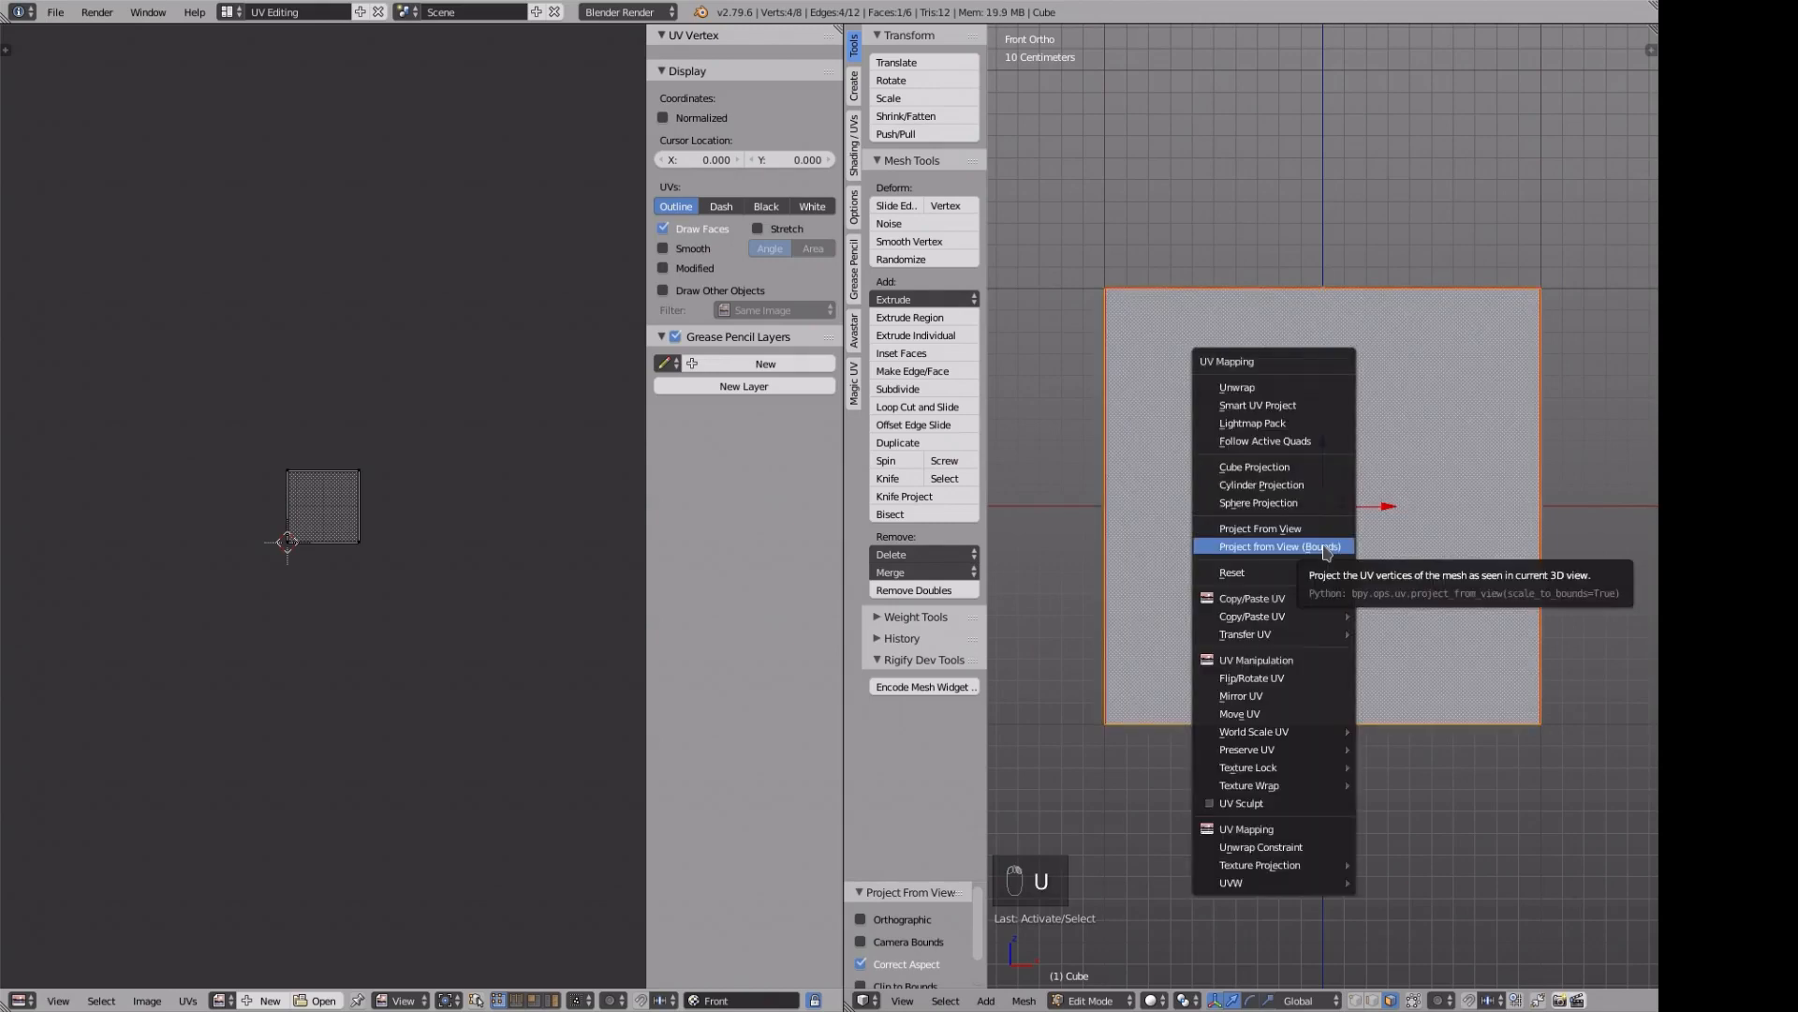
pyautogui.click(1323, 544)
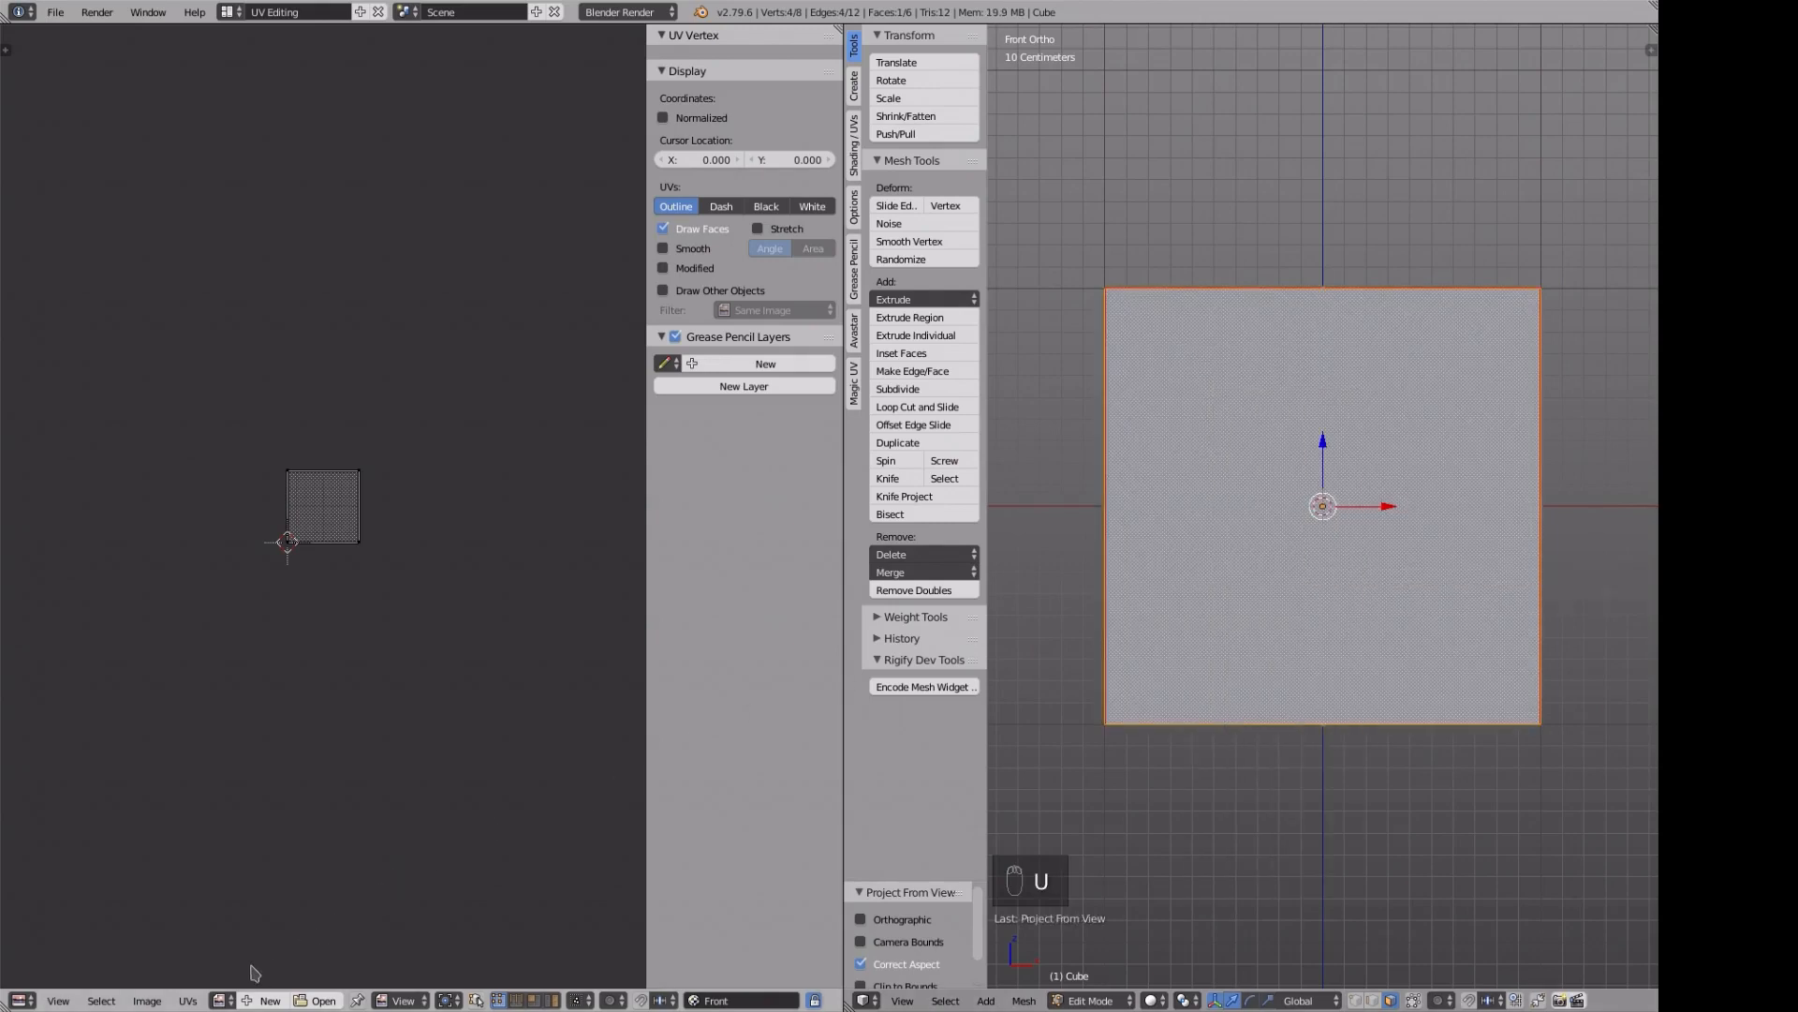
# - Open Front.png from the projectFromPaint folder as the image for the Front UV map
pyautogui.click(315, 1002)
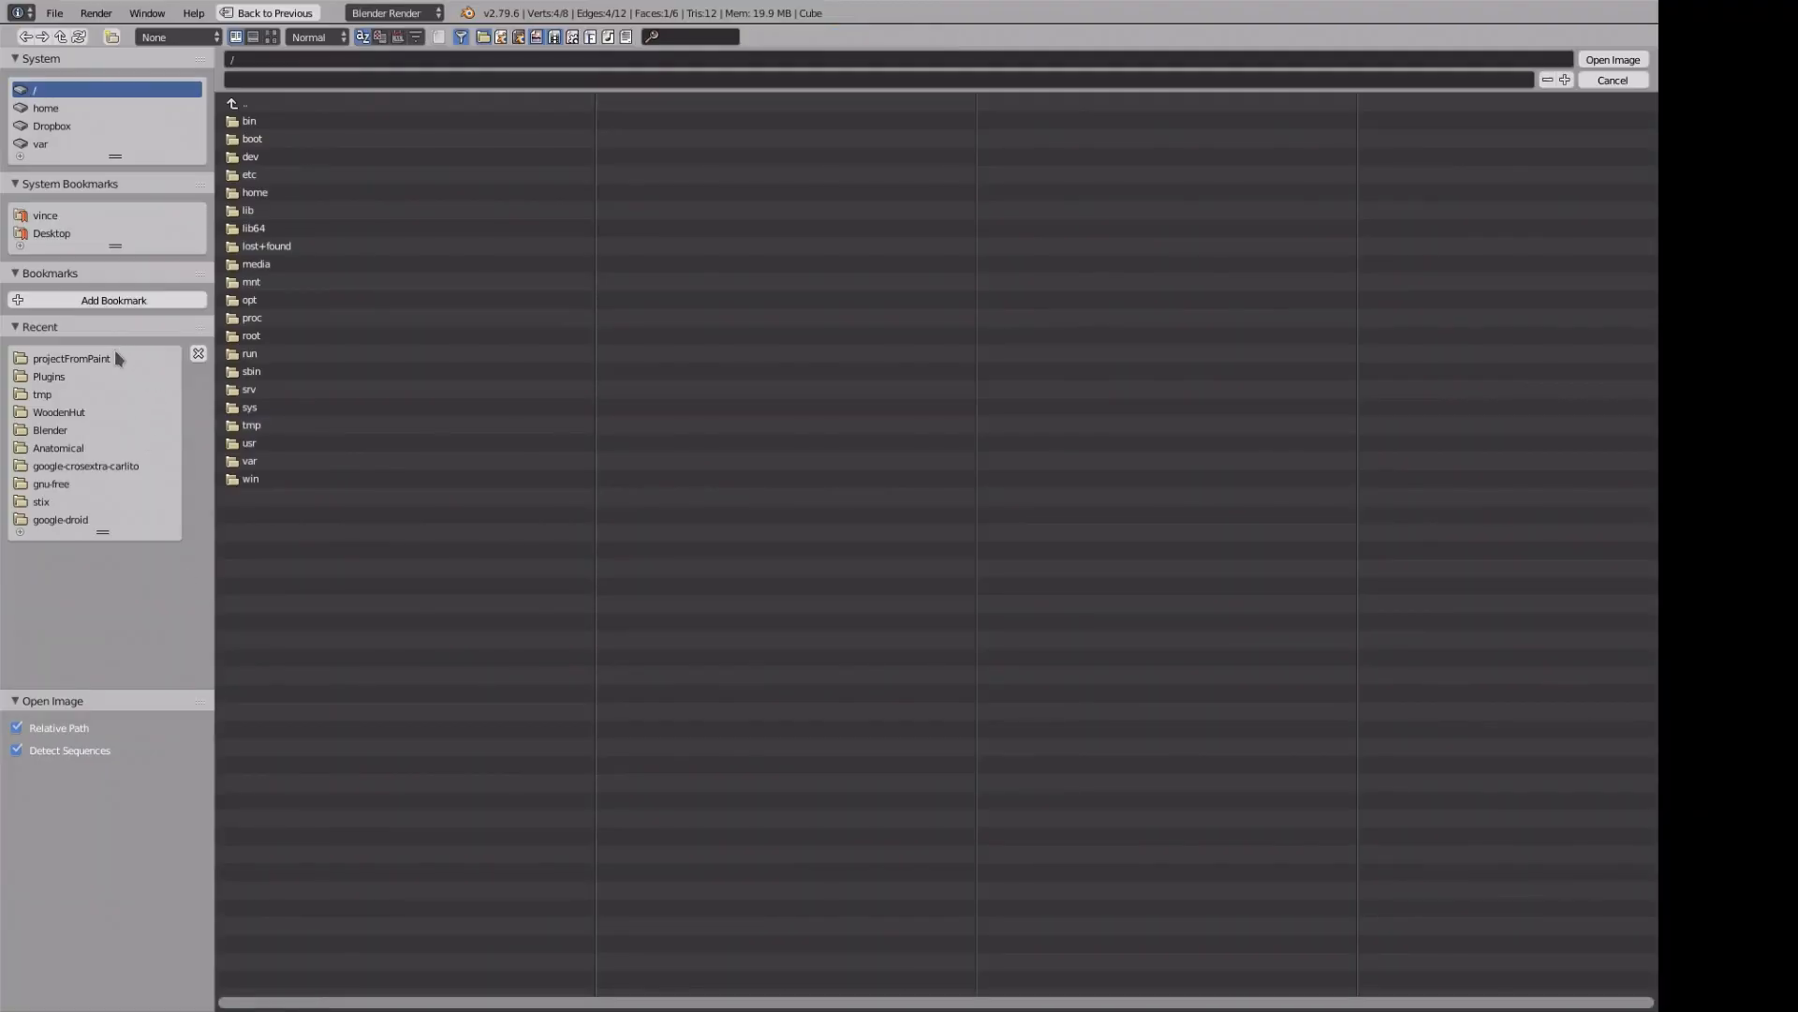
pyautogui.click(114, 354)
pyautogui.click(258, 212)
pyautogui.press('Return')
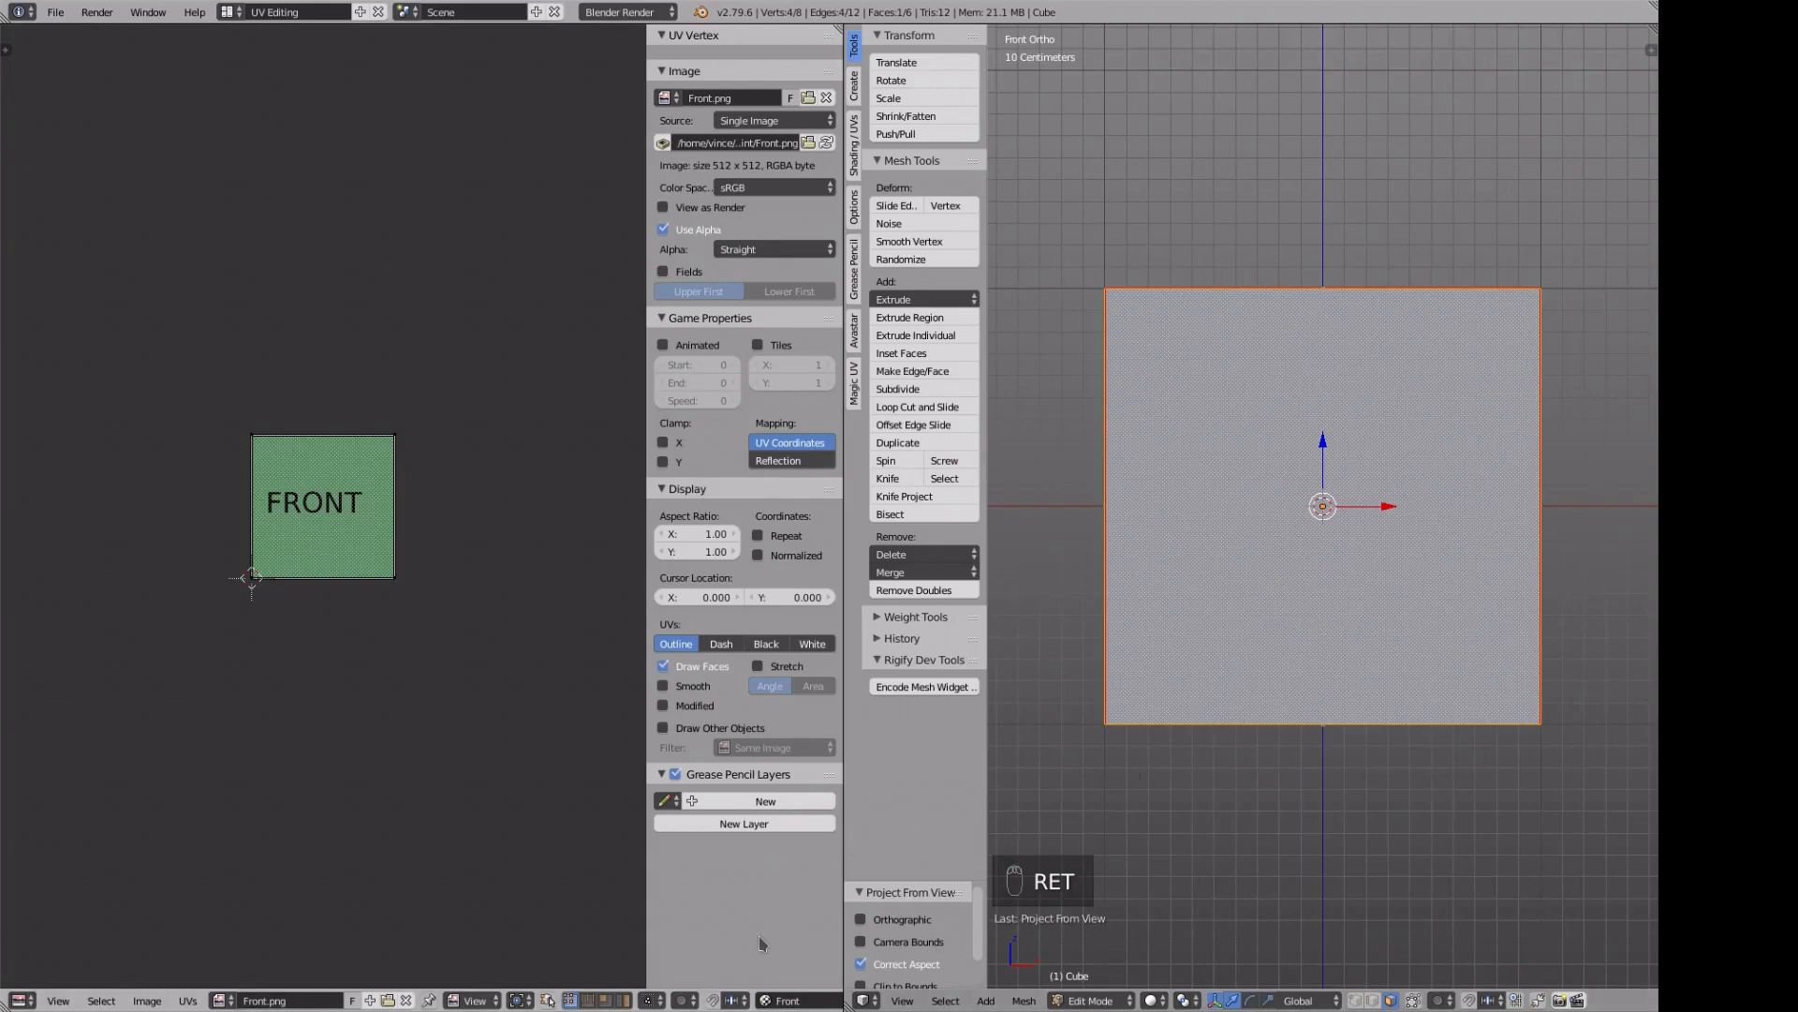
# - Make the Left UV map active and map the cube's left face from the left view with Project from View (Bounds)
pyautogui.click(777, 1001)
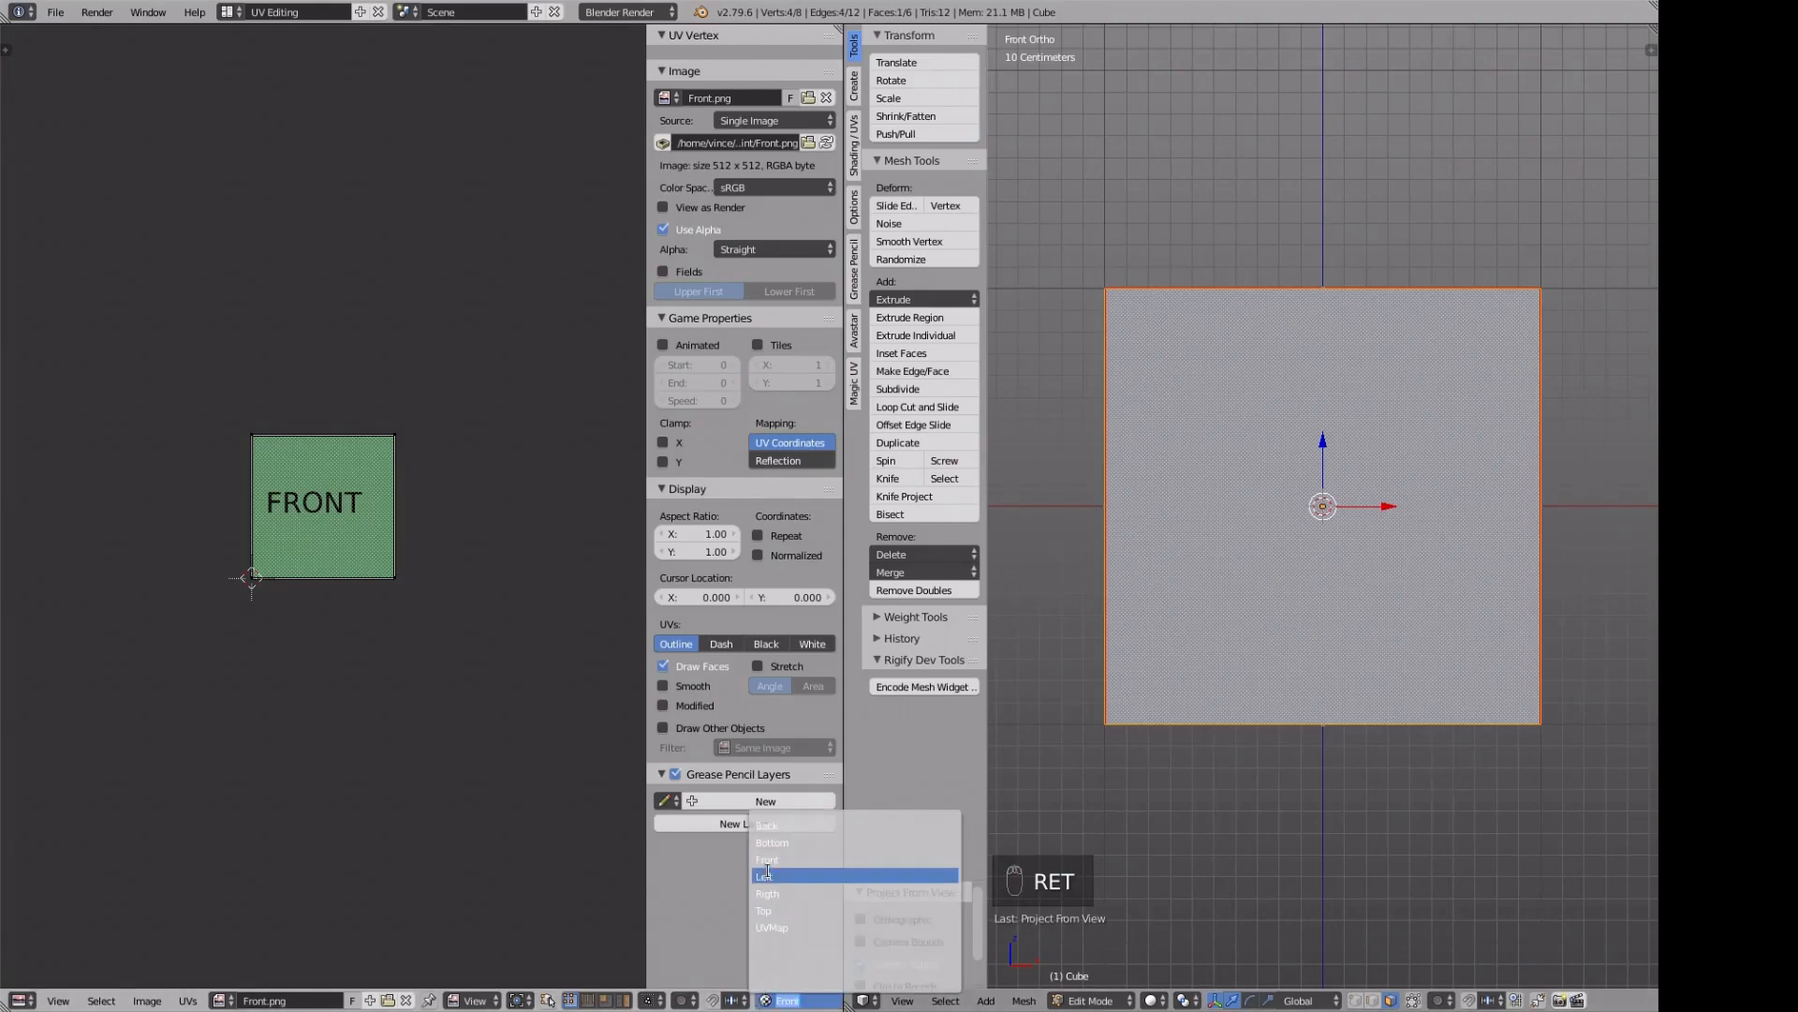
pyautogui.click(767, 874)
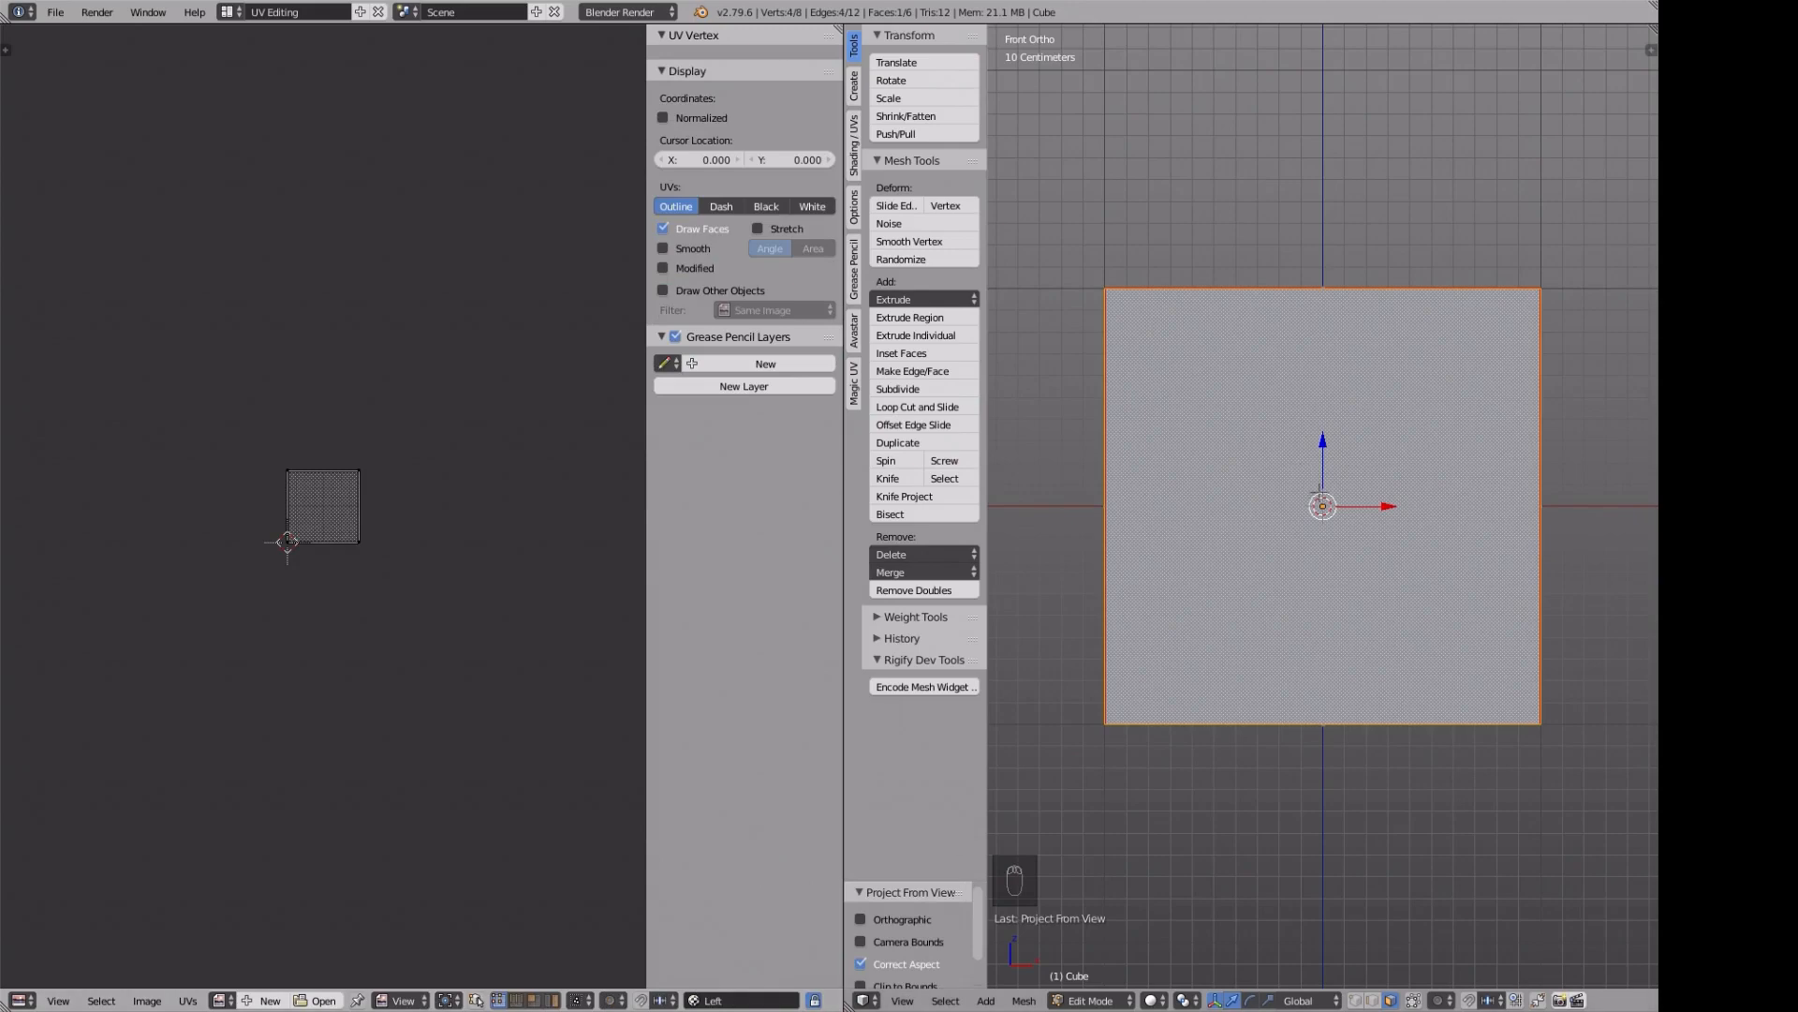
pyautogui.press('ctrl+KP_3')
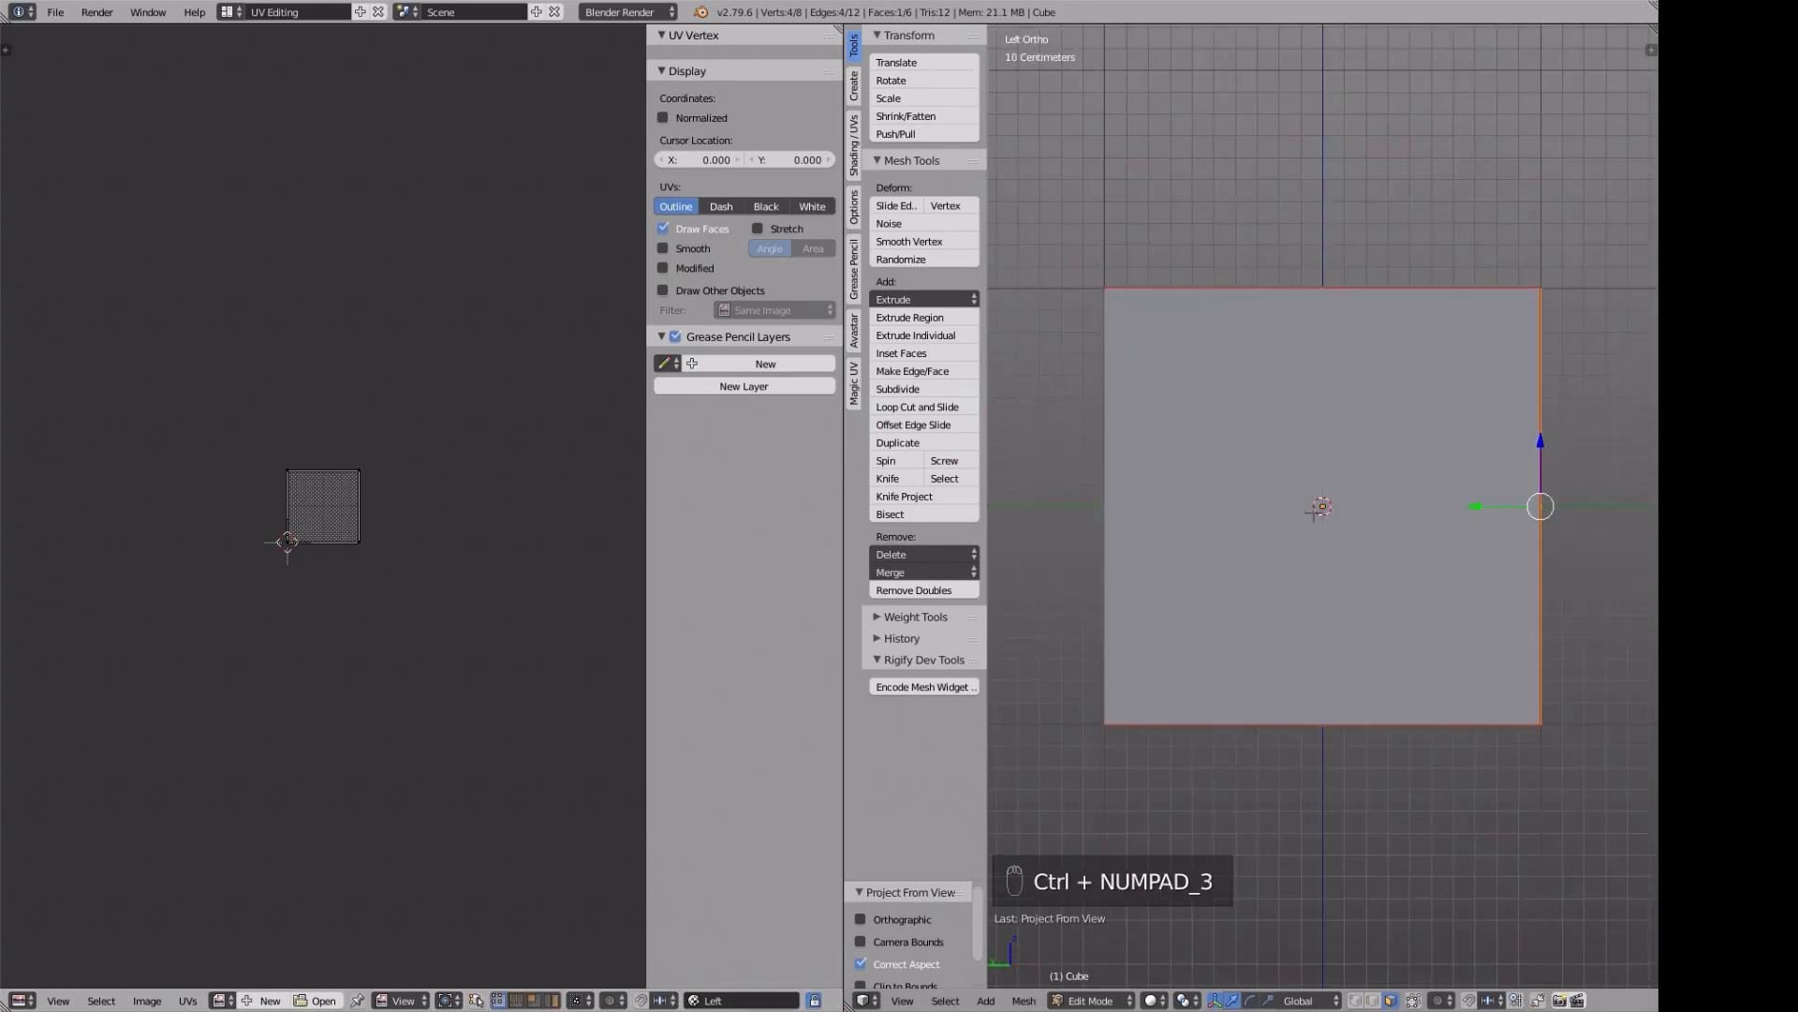
pyautogui.rightClick(1314, 523)
pyautogui.press('u')
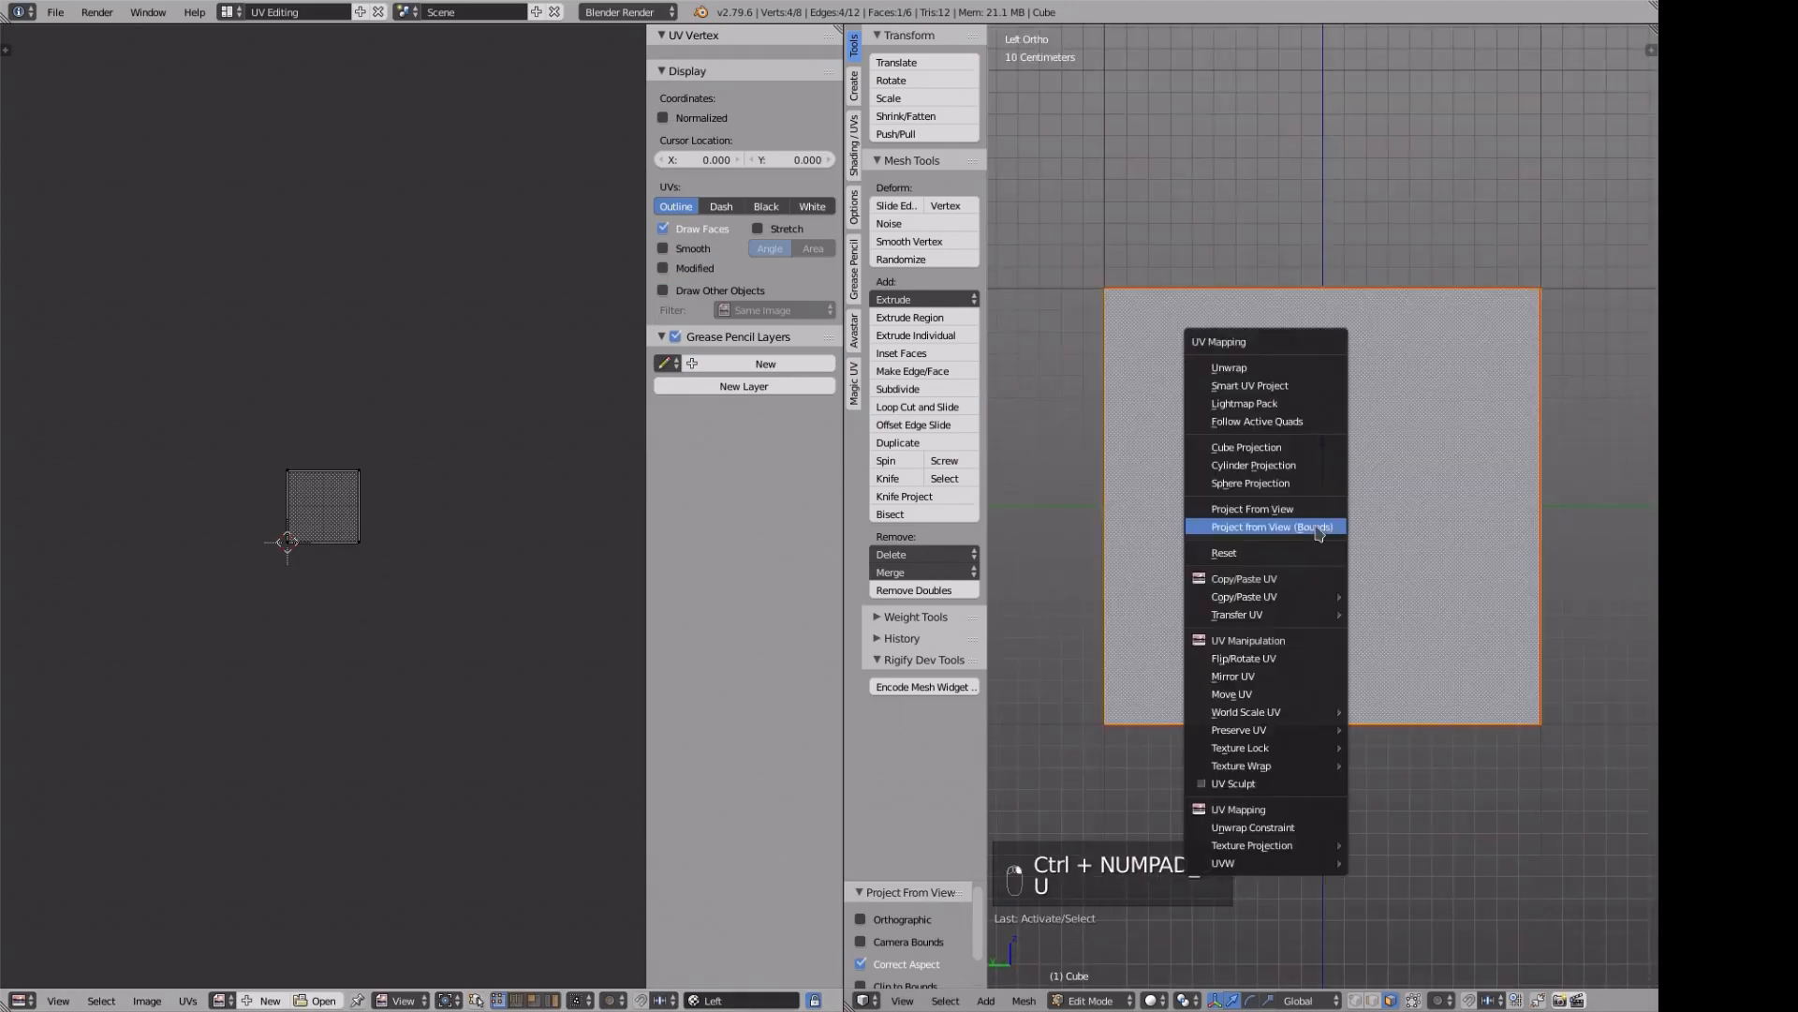
pyautogui.click(1316, 523)
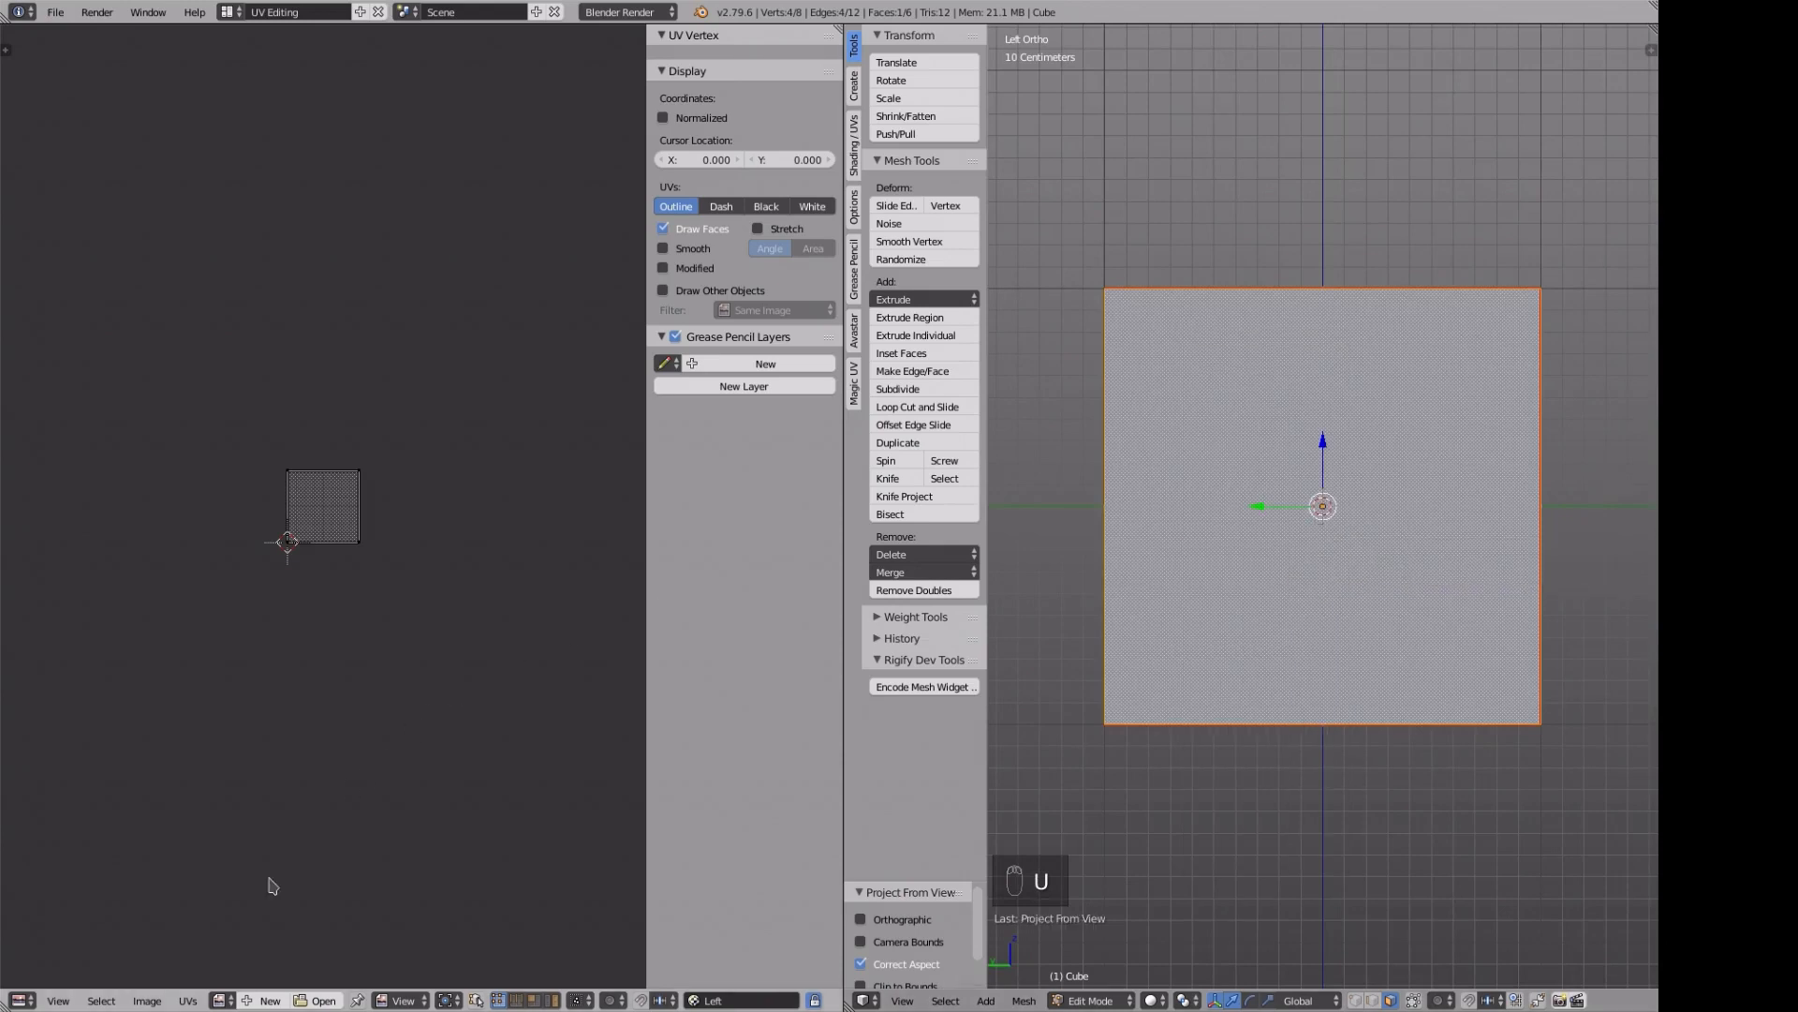
# - Open Left.png from the projectFromPaint folder as the image for the Left UV map
pyautogui.click(318, 1001)
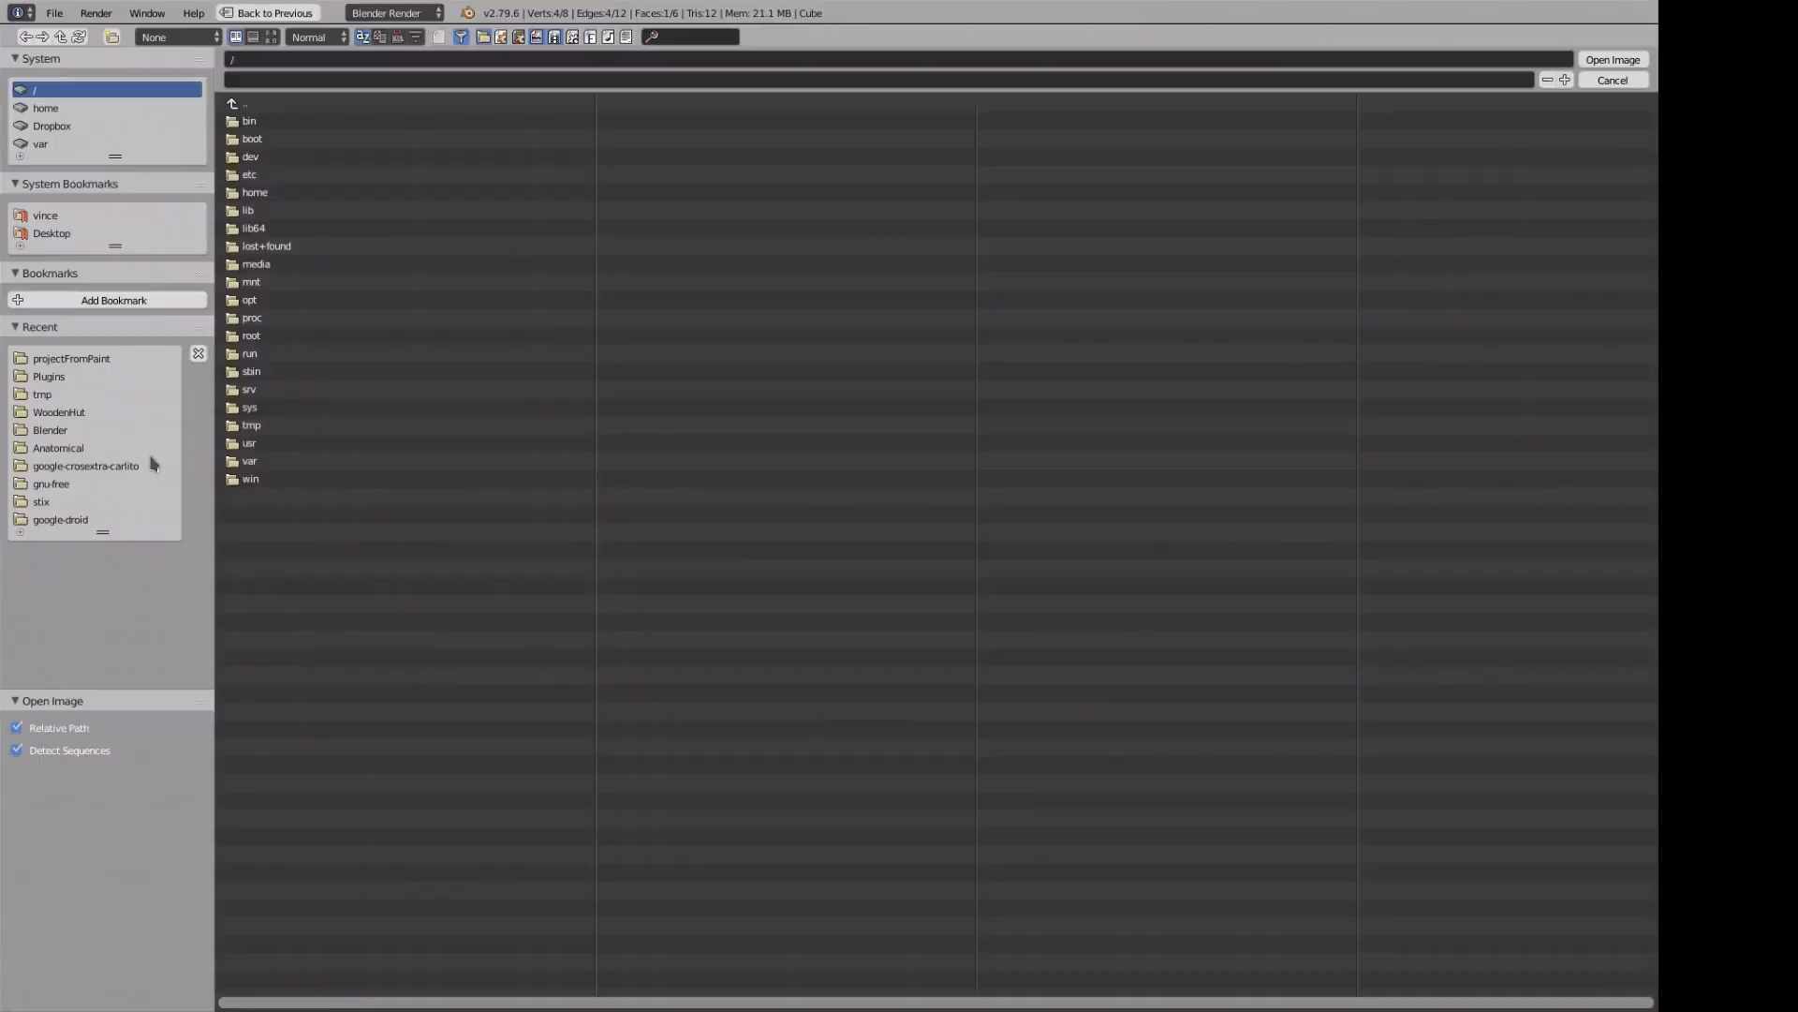
pyautogui.click(83, 358)
pyautogui.click(294, 230)
pyautogui.press('Return')
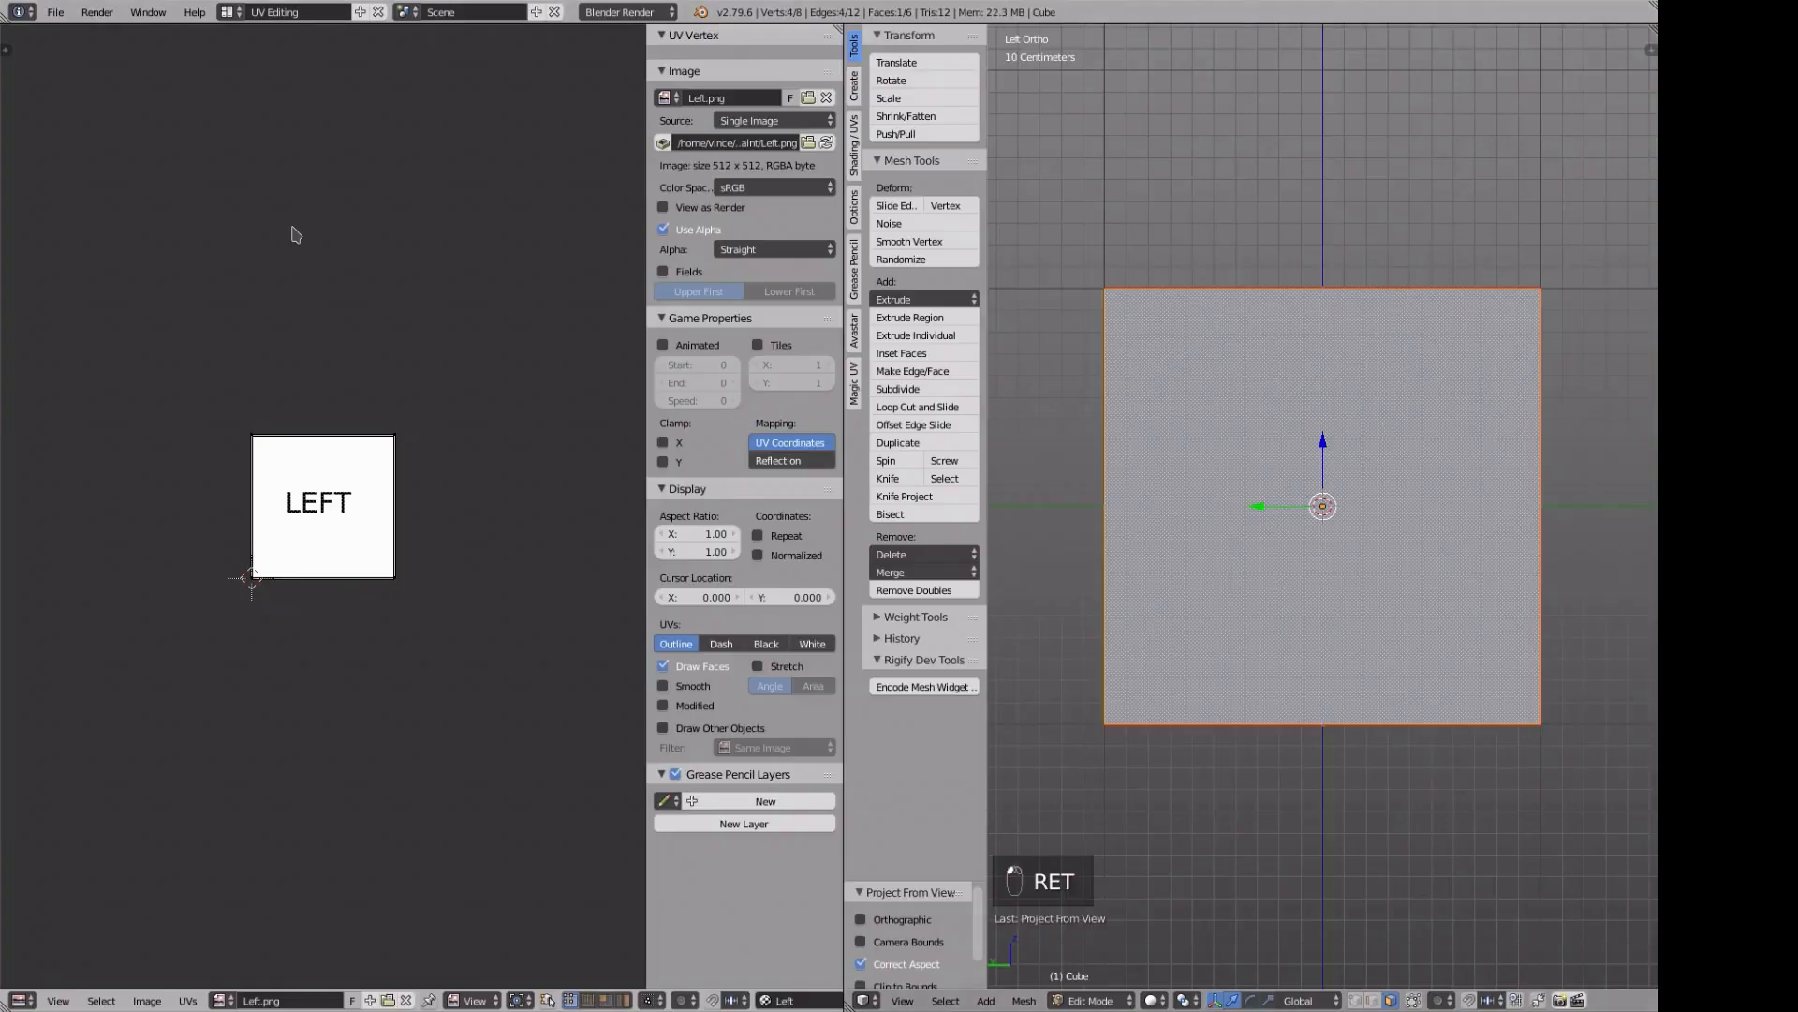
# - Make the Rigth UV map active and map the cube's right face from the right view with Project from View (Bounds)
pyautogui.click(764, 1001)
pyautogui.click(778, 896)
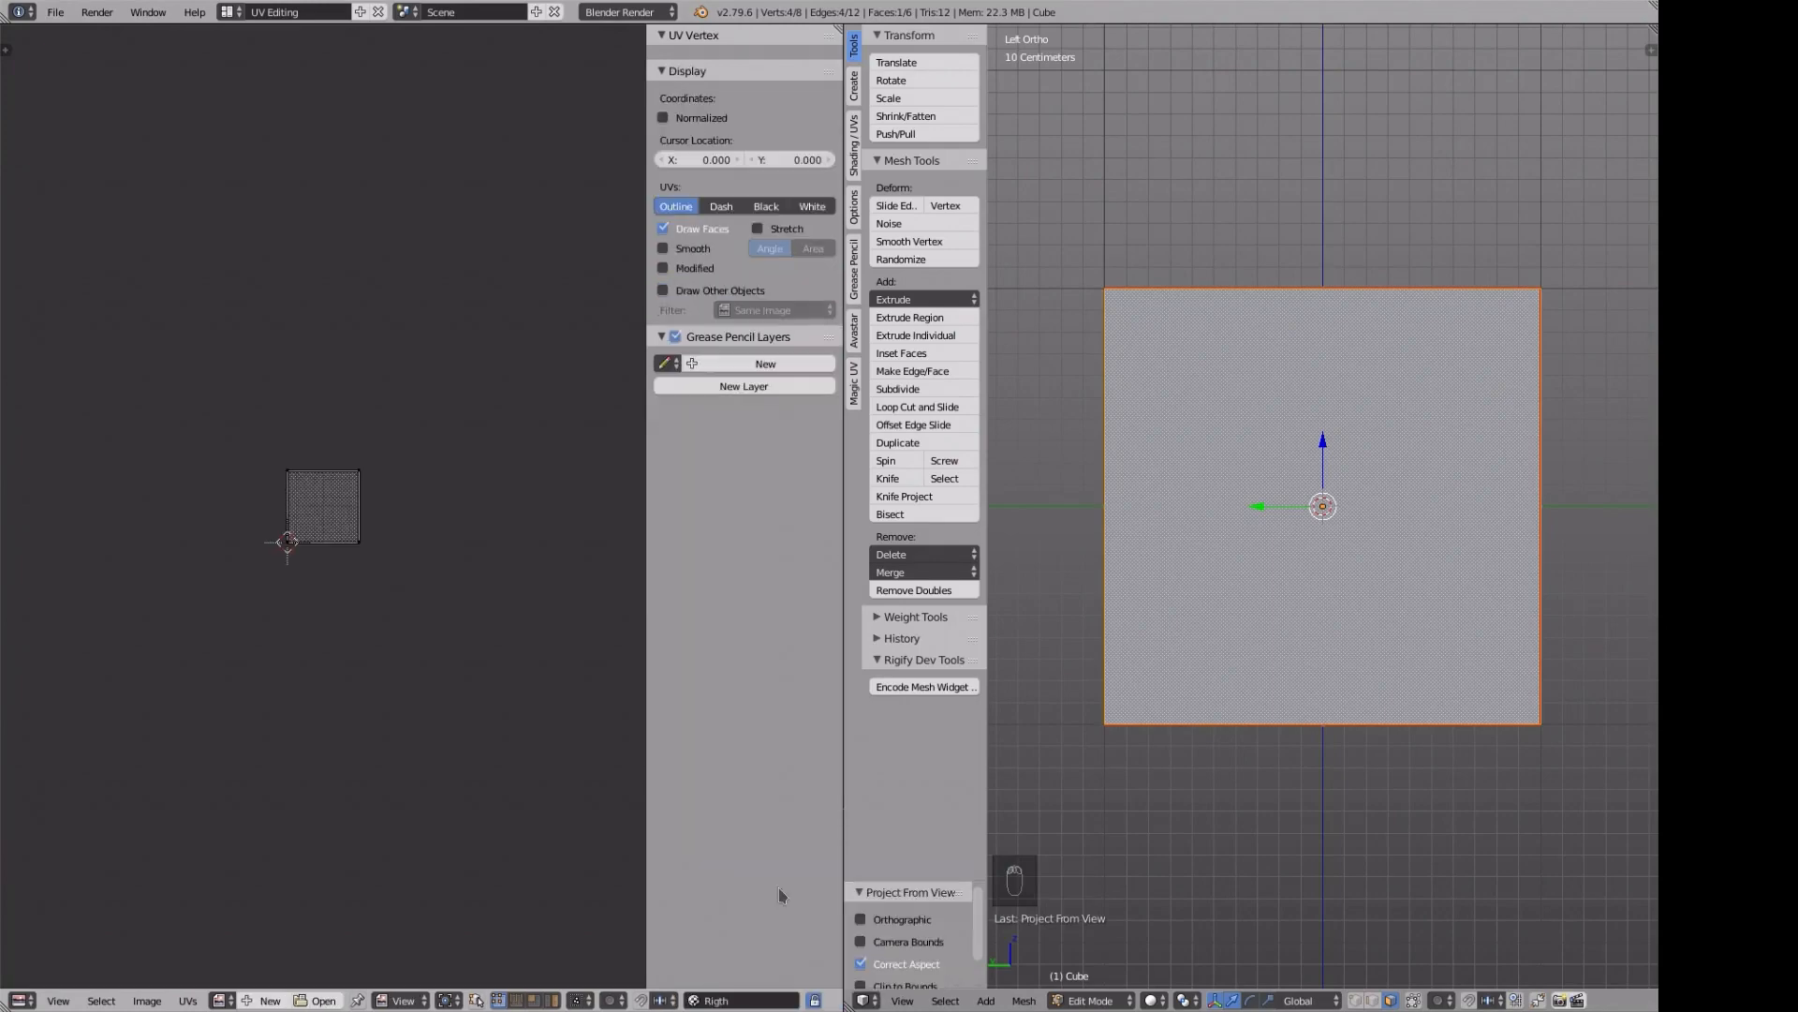
pyautogui.press('KP_3')
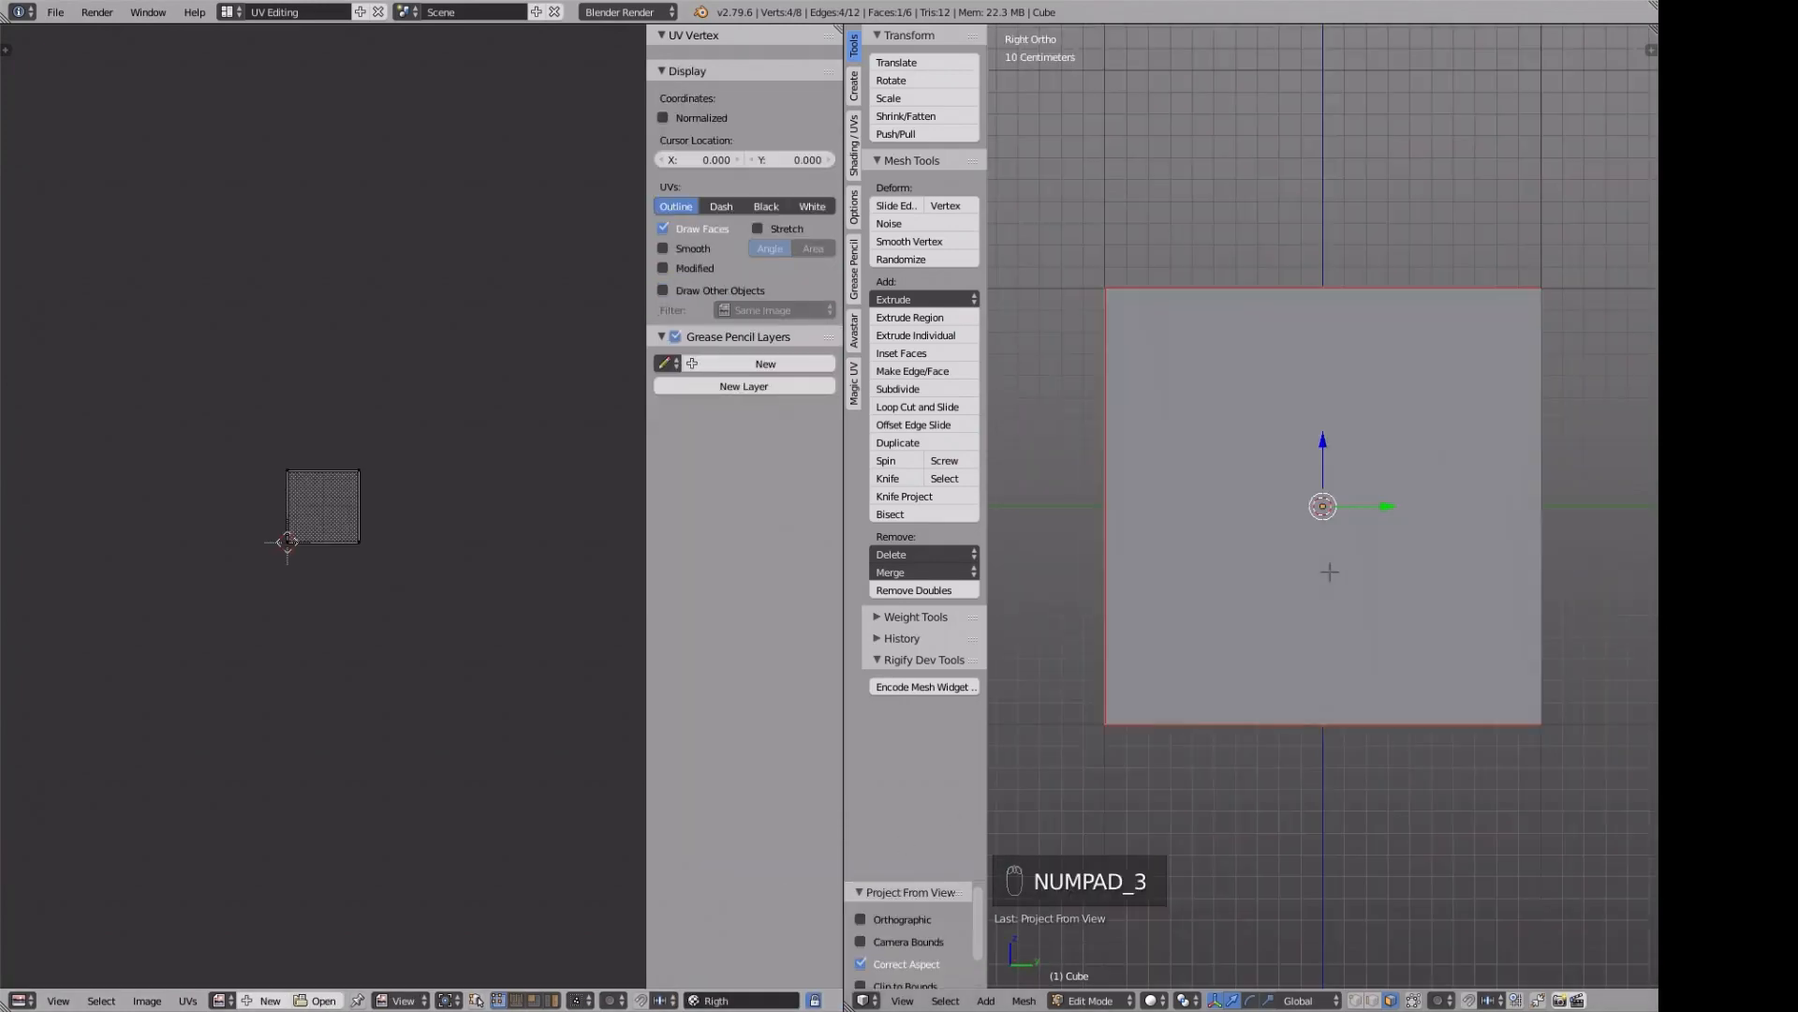
pyautogui.rightClick(1322, 536)
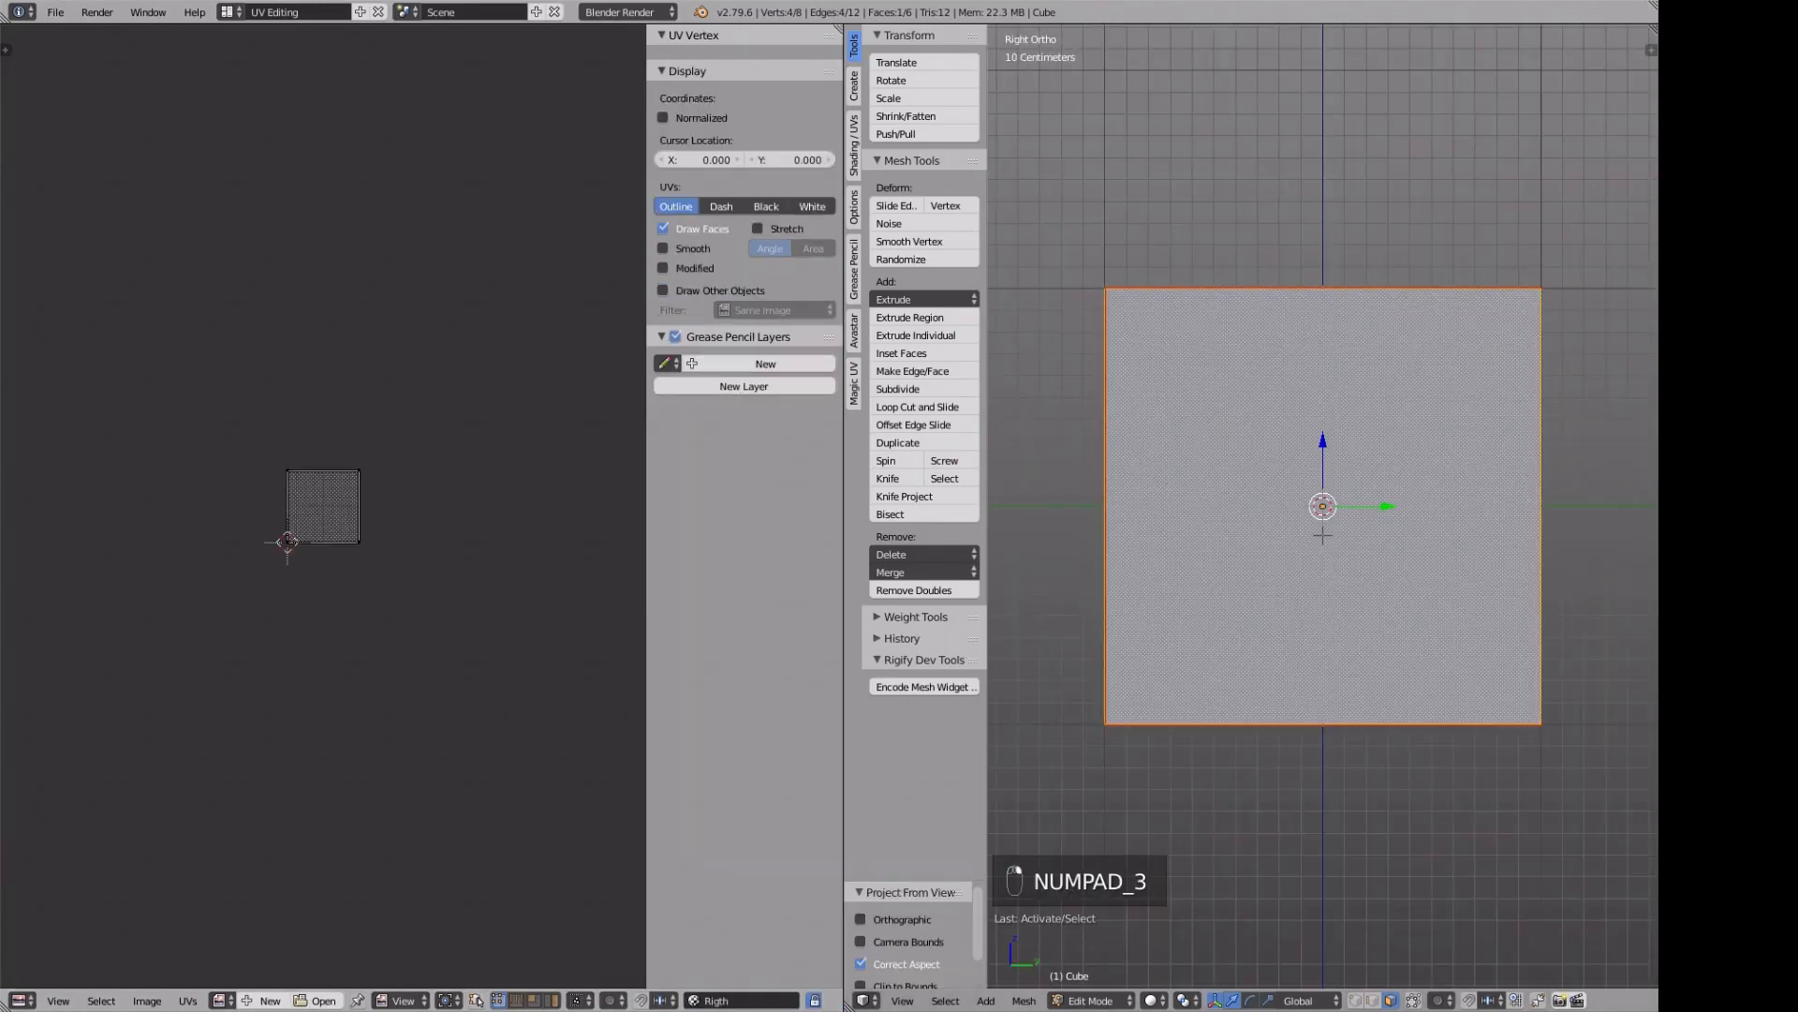
pyautogui.press('u')
pyautogui.press('u')
pyautogui.click(1323, 529)
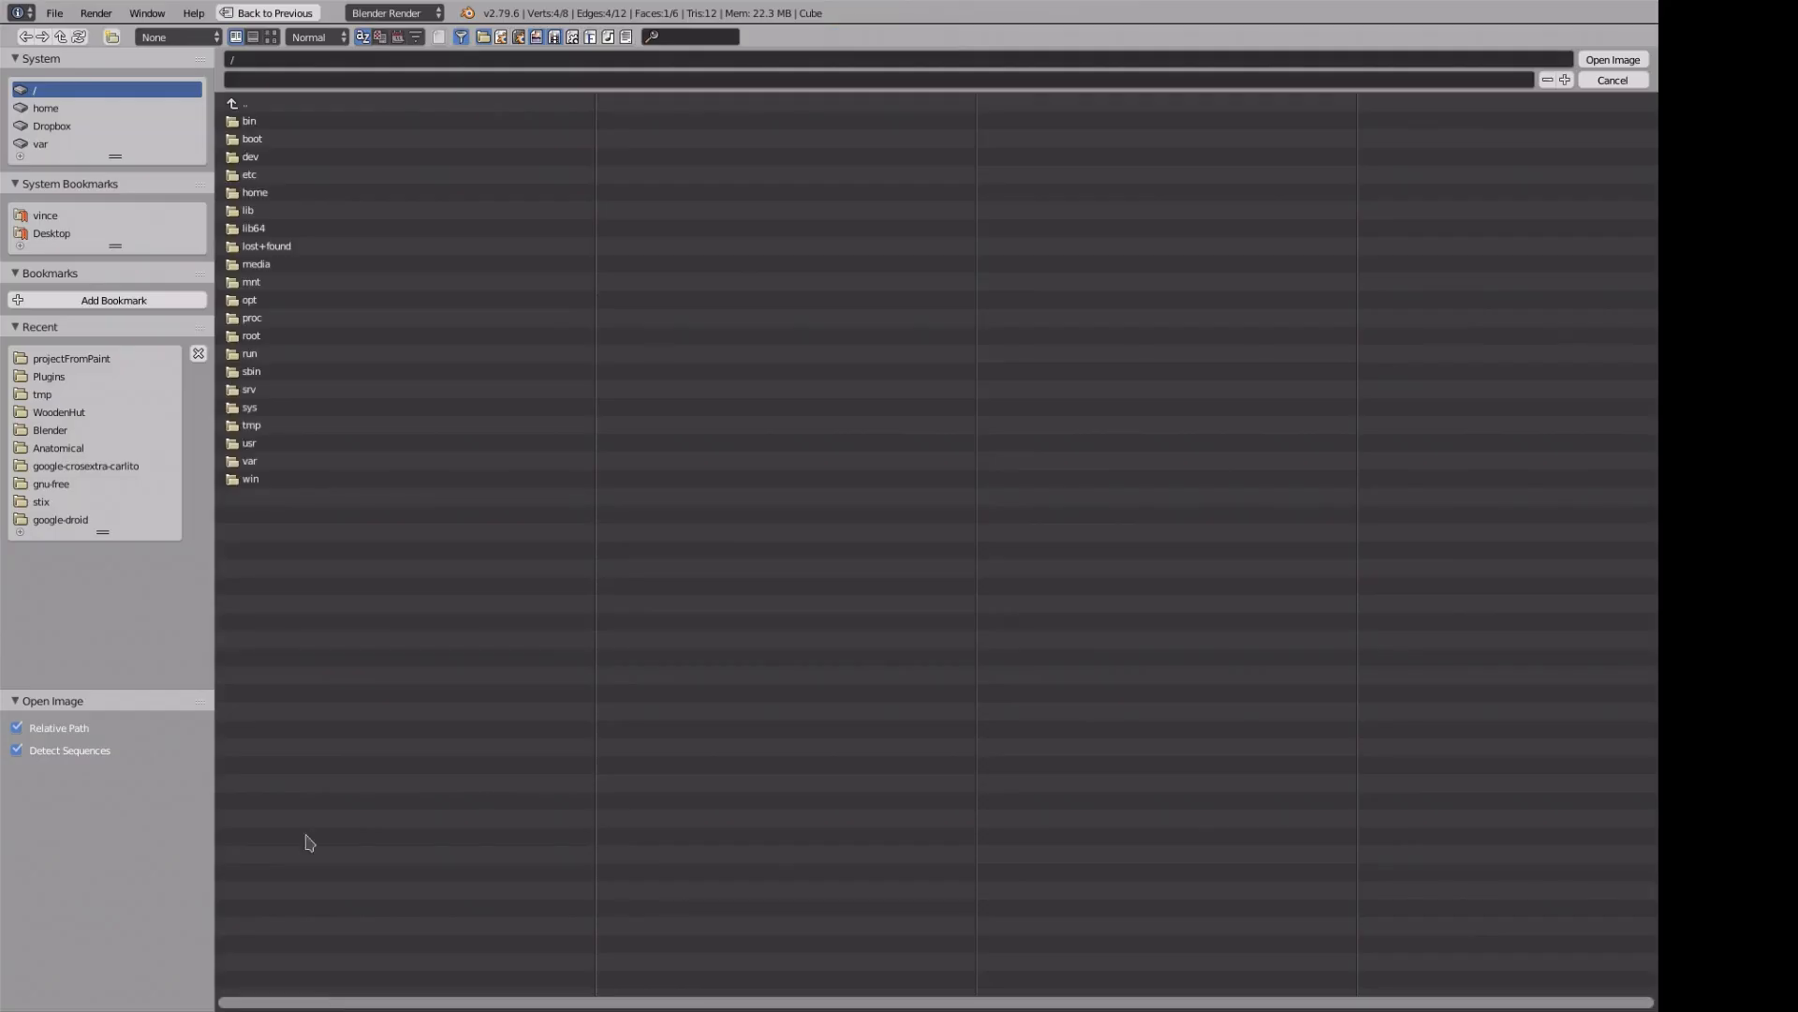
# - Open Right.png from the projectFromPaint folder as the image for the Rigth UV map
pyautogui.click(318, 1000)
pyautogui.click(58, 359)
pyautogui.click(271, 250)
pyautogui.press('Return')
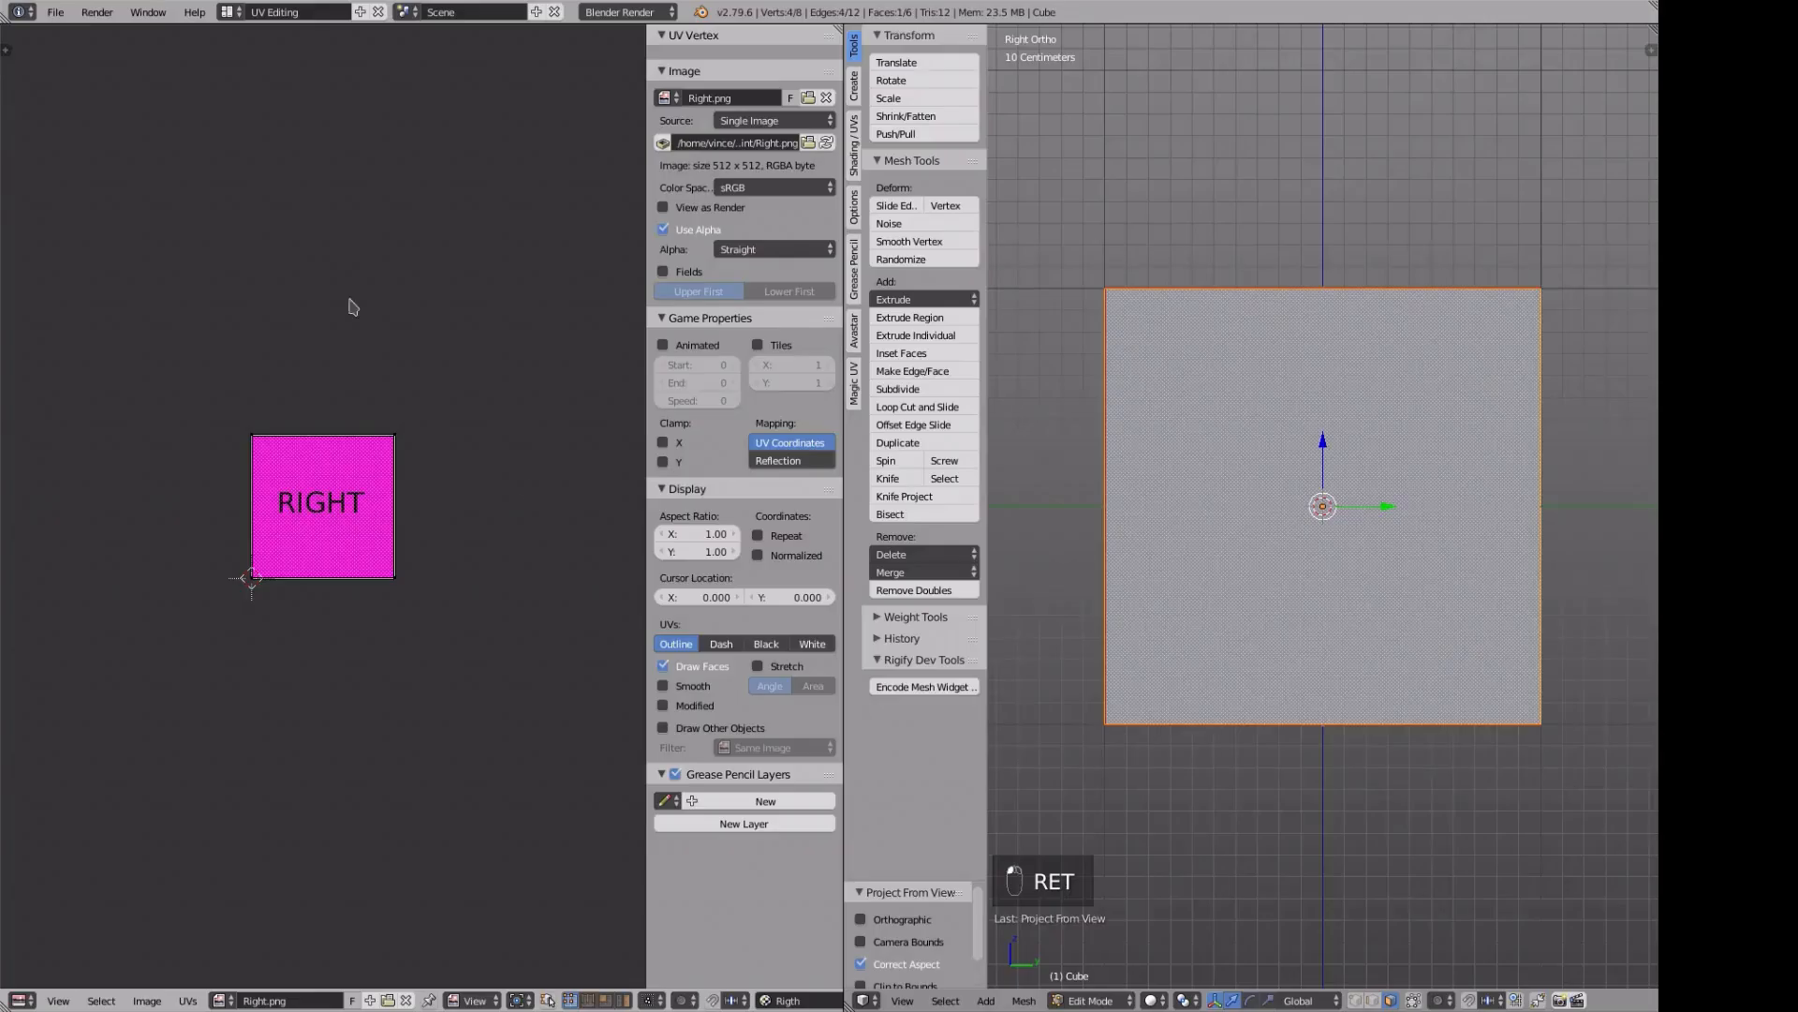
# - Make the Top UV map active and map the cube's top face from the top view with Project from View (Bounds)
pyautogui.click(766, 1000)
pyautogui.click(761, 910)
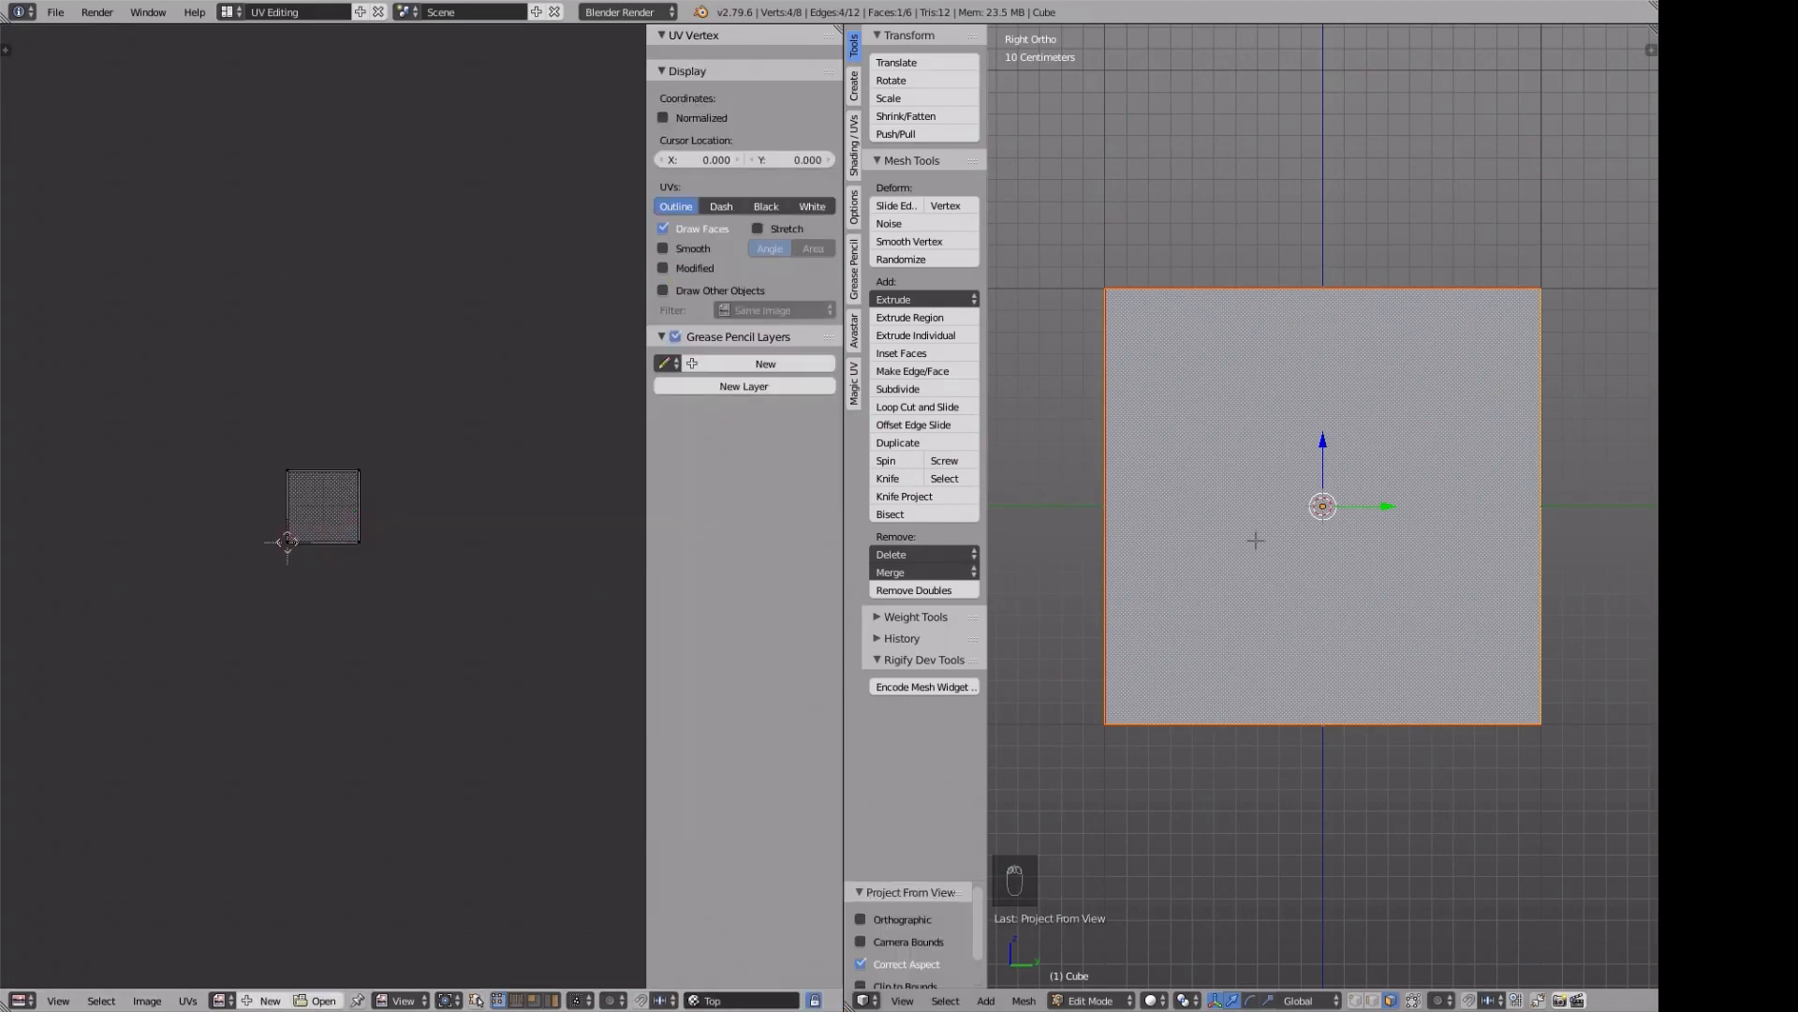
pyautogui.press('KP_7')
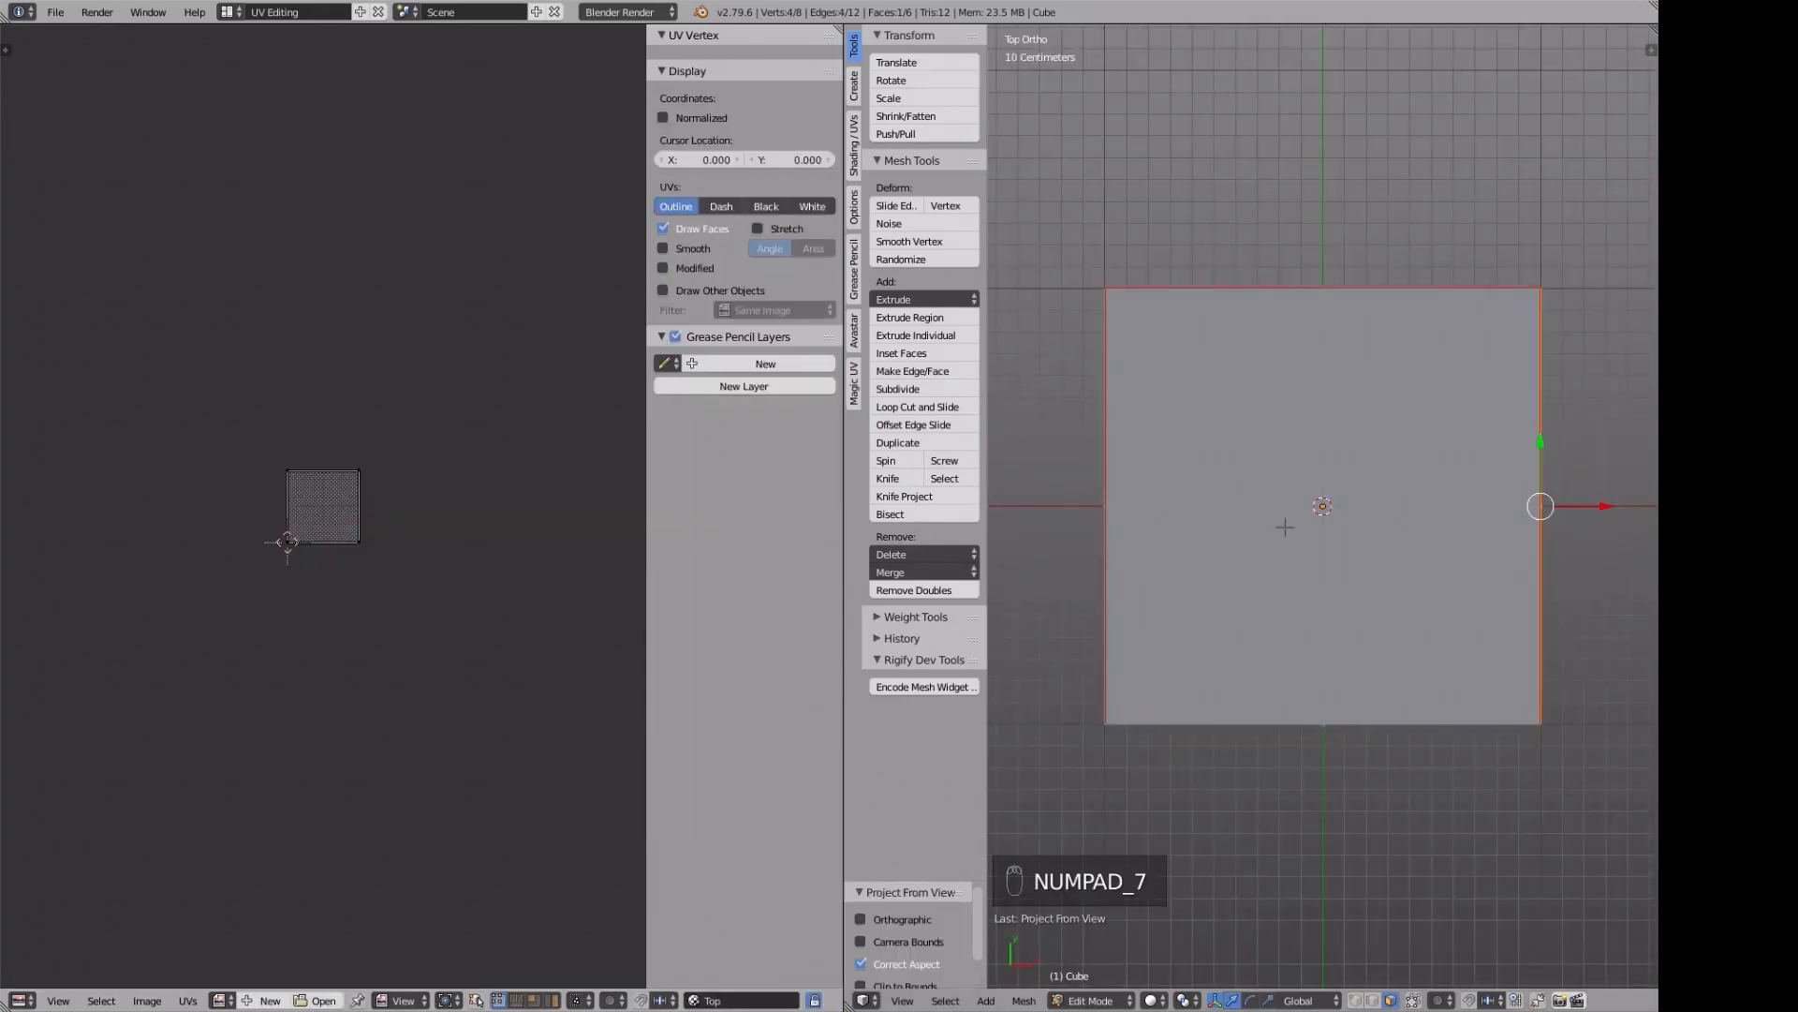
pyautogui.rightClick(1297, 531)
pyautogui.press('u')
pyautogui.click(1296, 423)
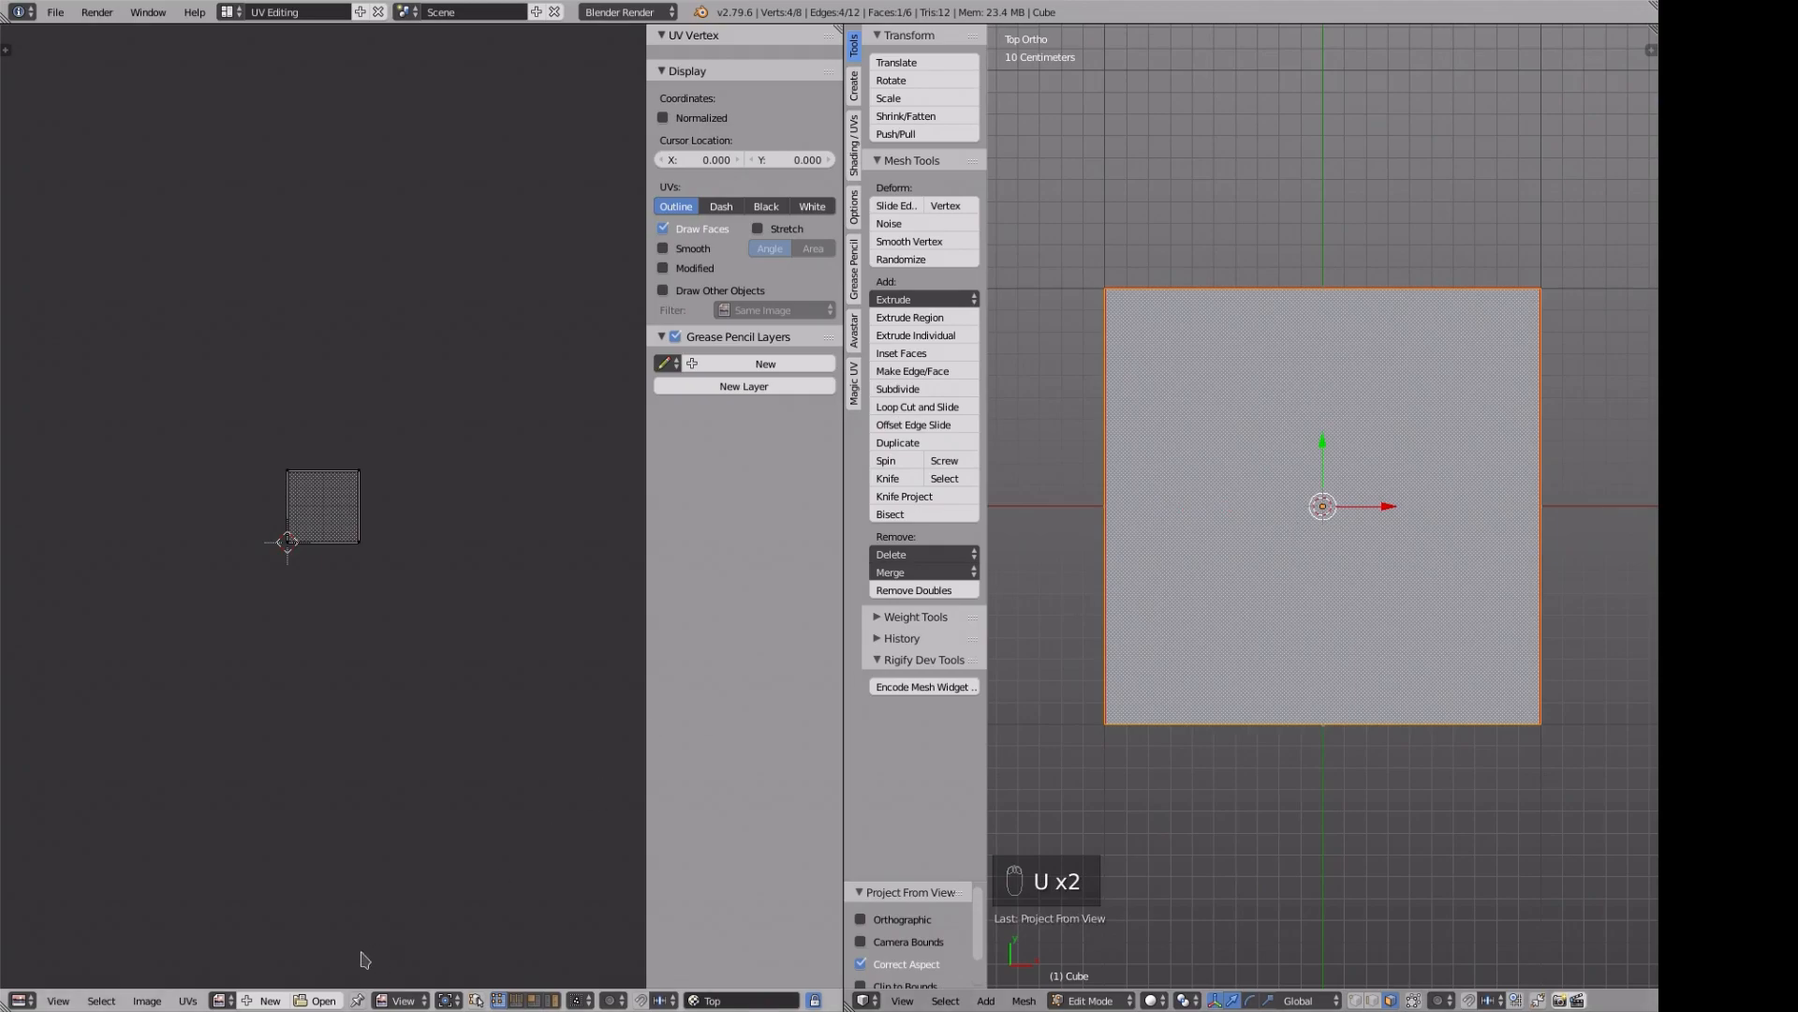
# - Open Top.png from the projectFromPaint folder as the image for the Top UV map
pyautogui.click(319, 1000)
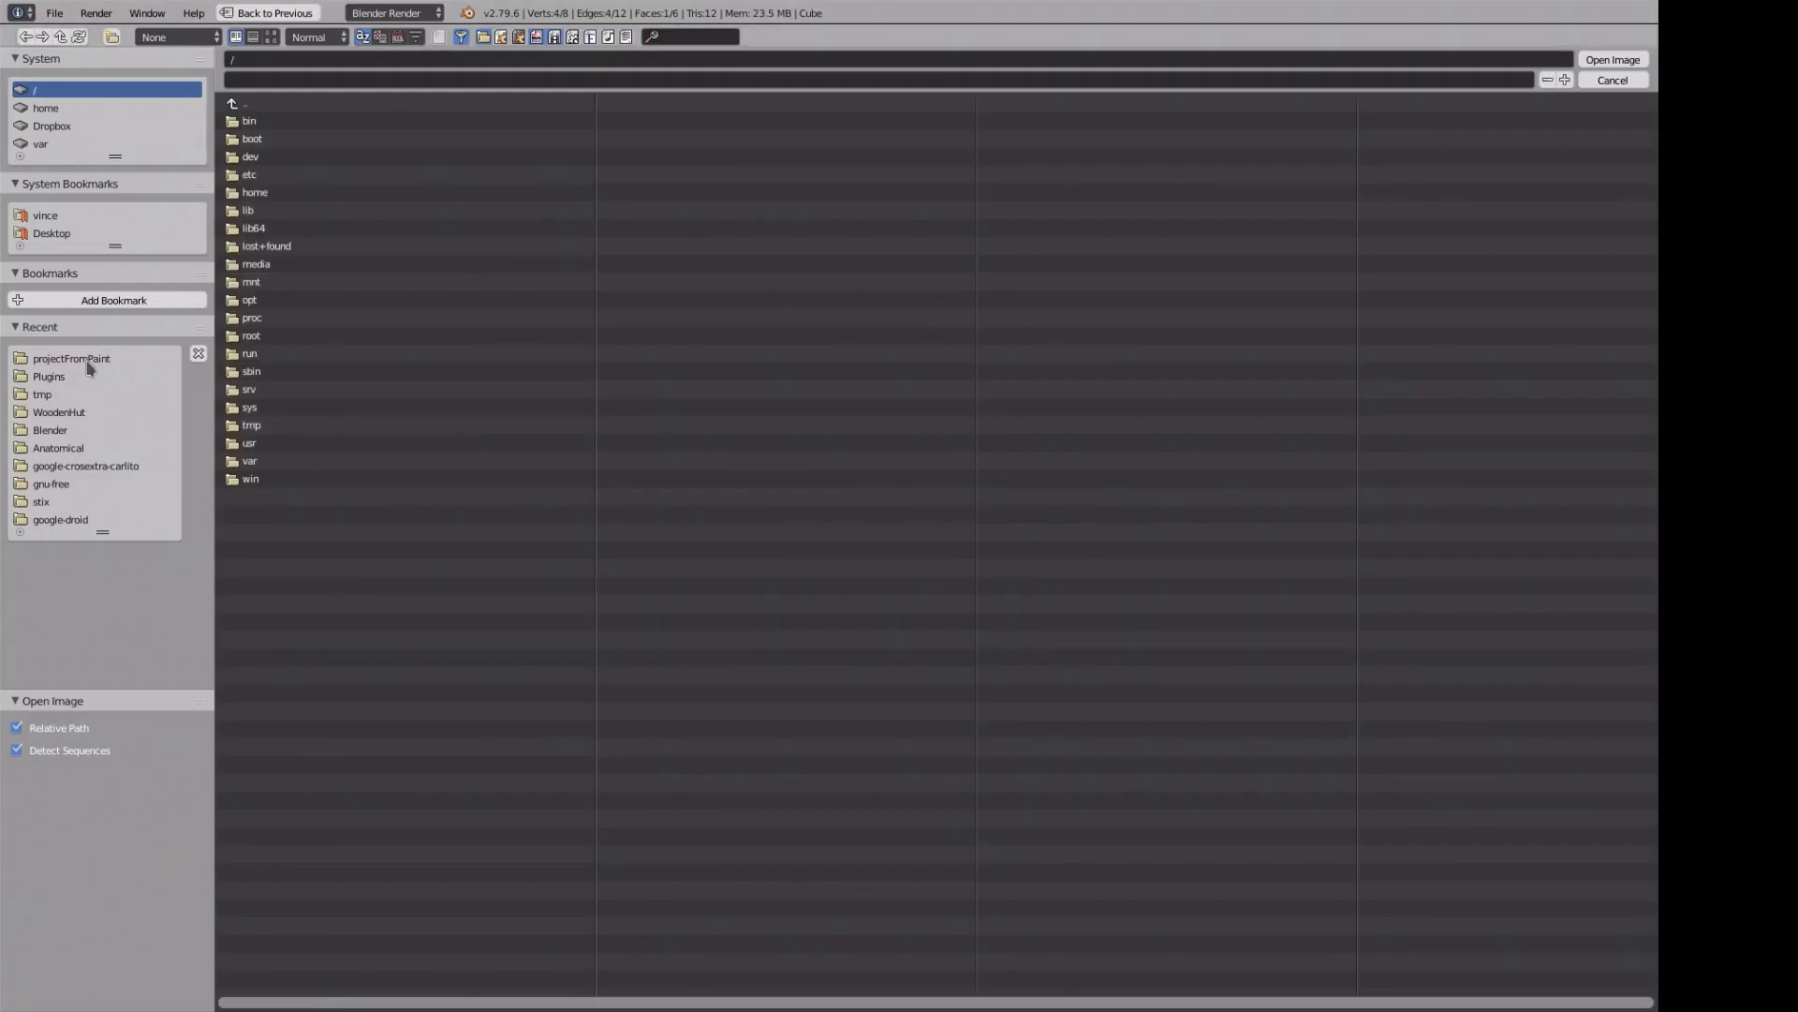
pyautogui.click(92, 361)
pyautogui.doubleClick(268, 266)
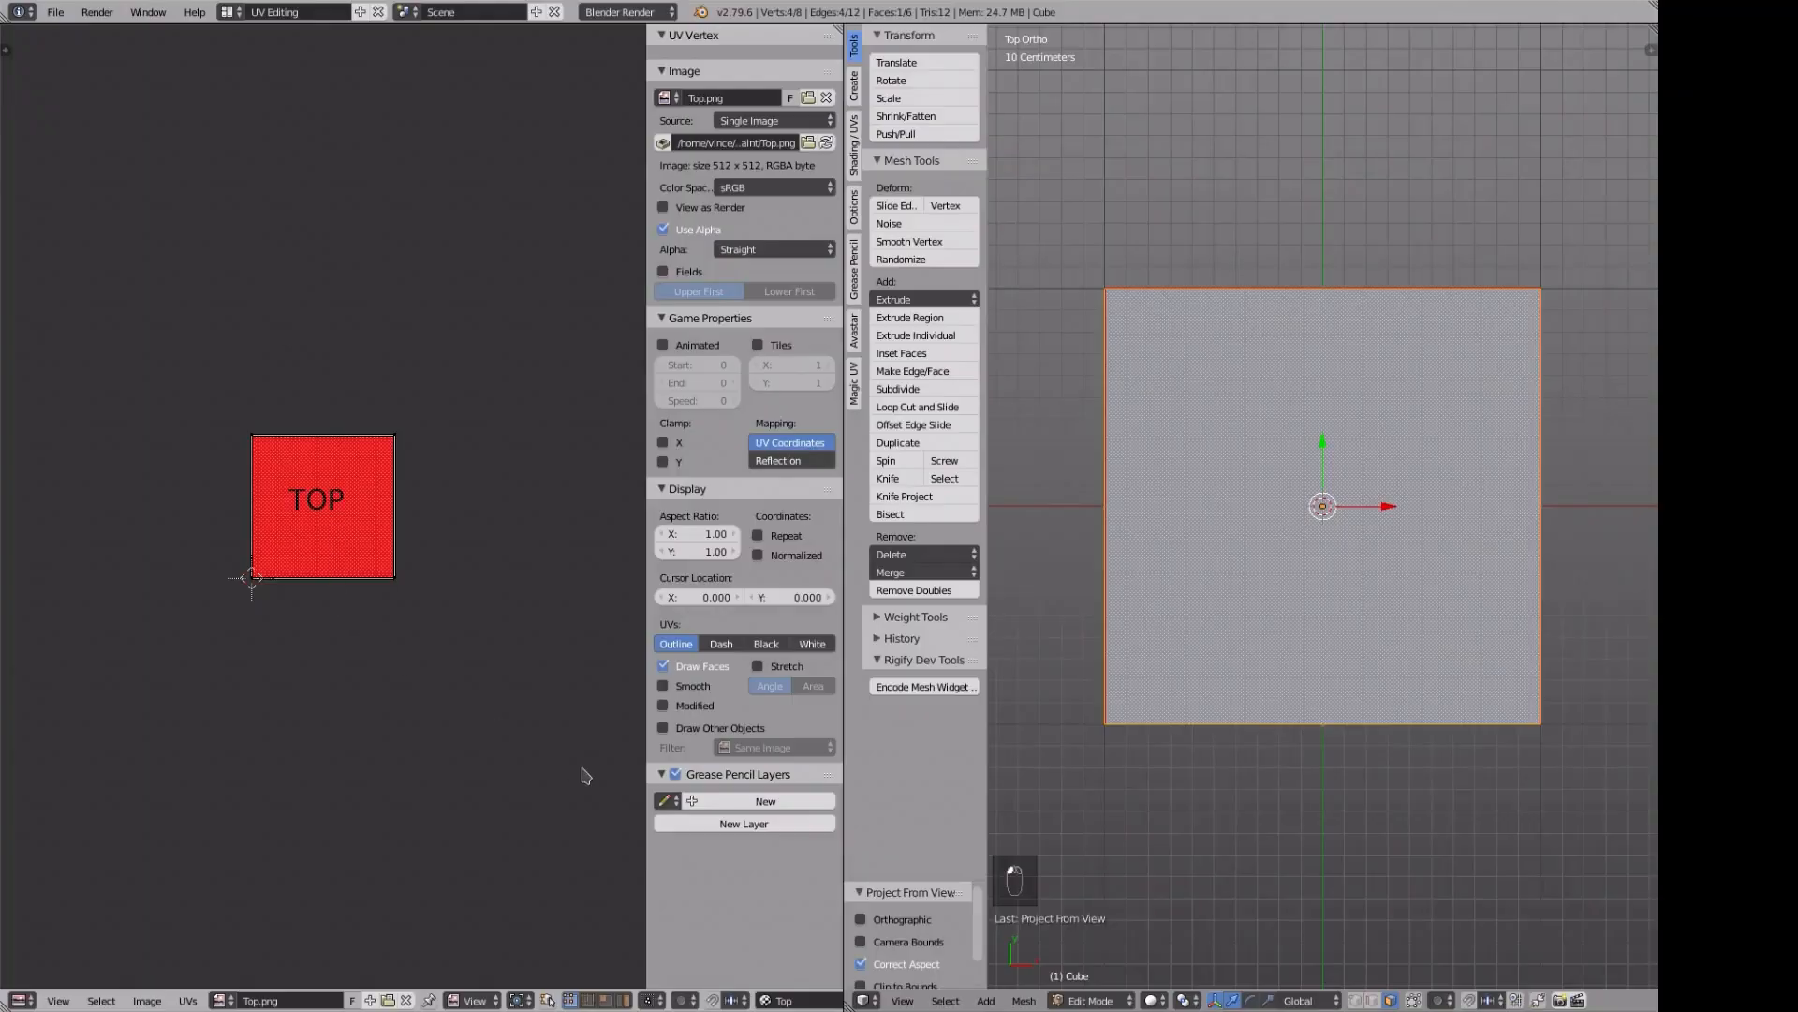
# - Switch to the Default screen layout and put the cube into Texture Paint mode
pyautogui.click(233, 15)
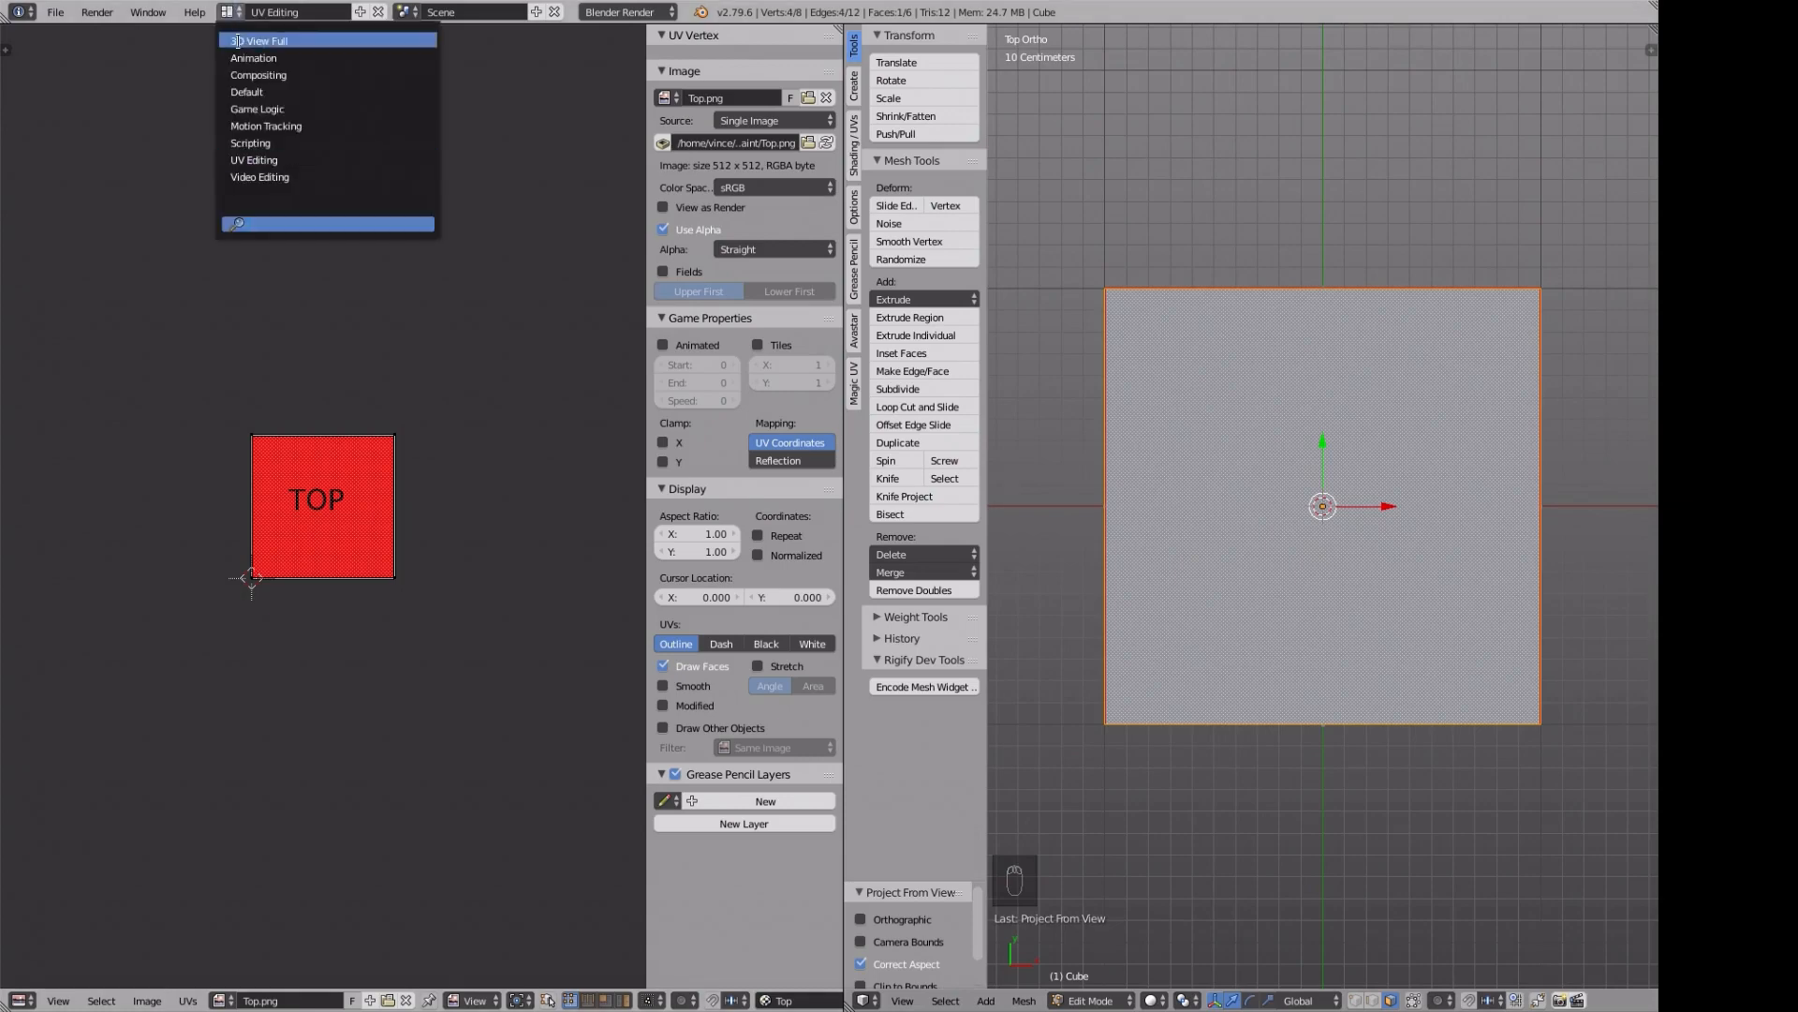
pyautogui.click(263, 94)
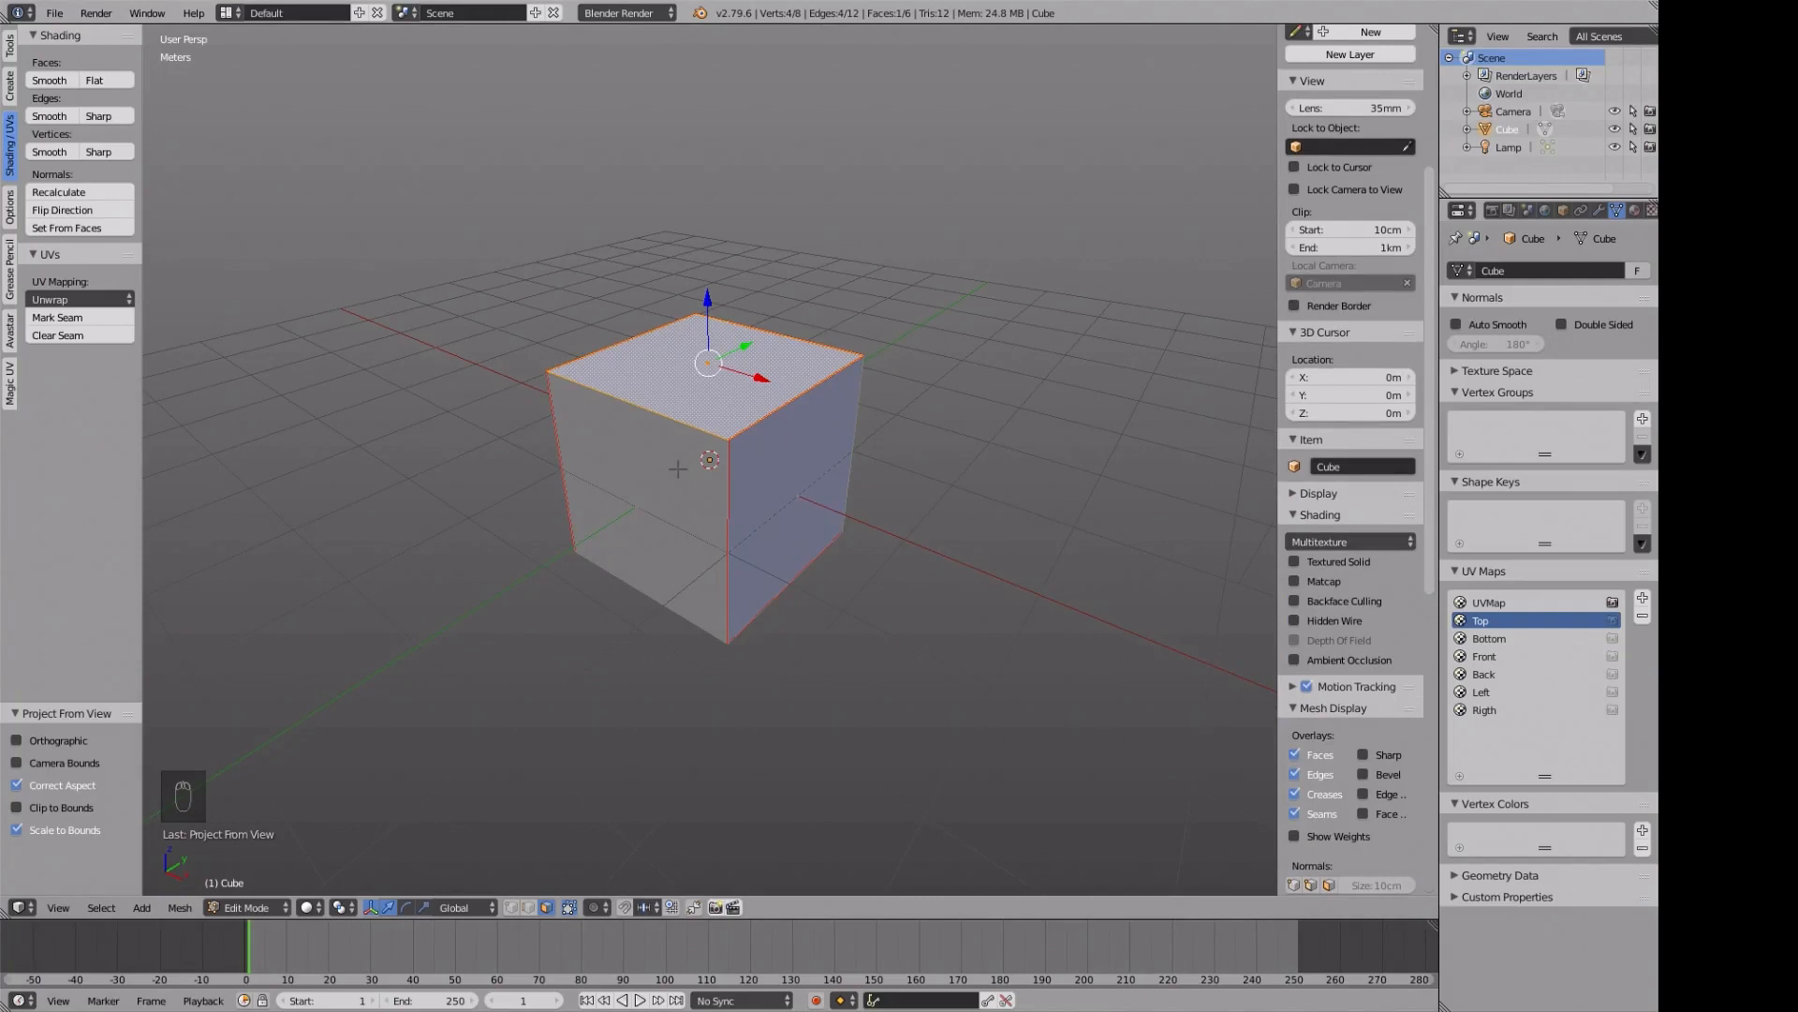
pyautogui.press('Tab')
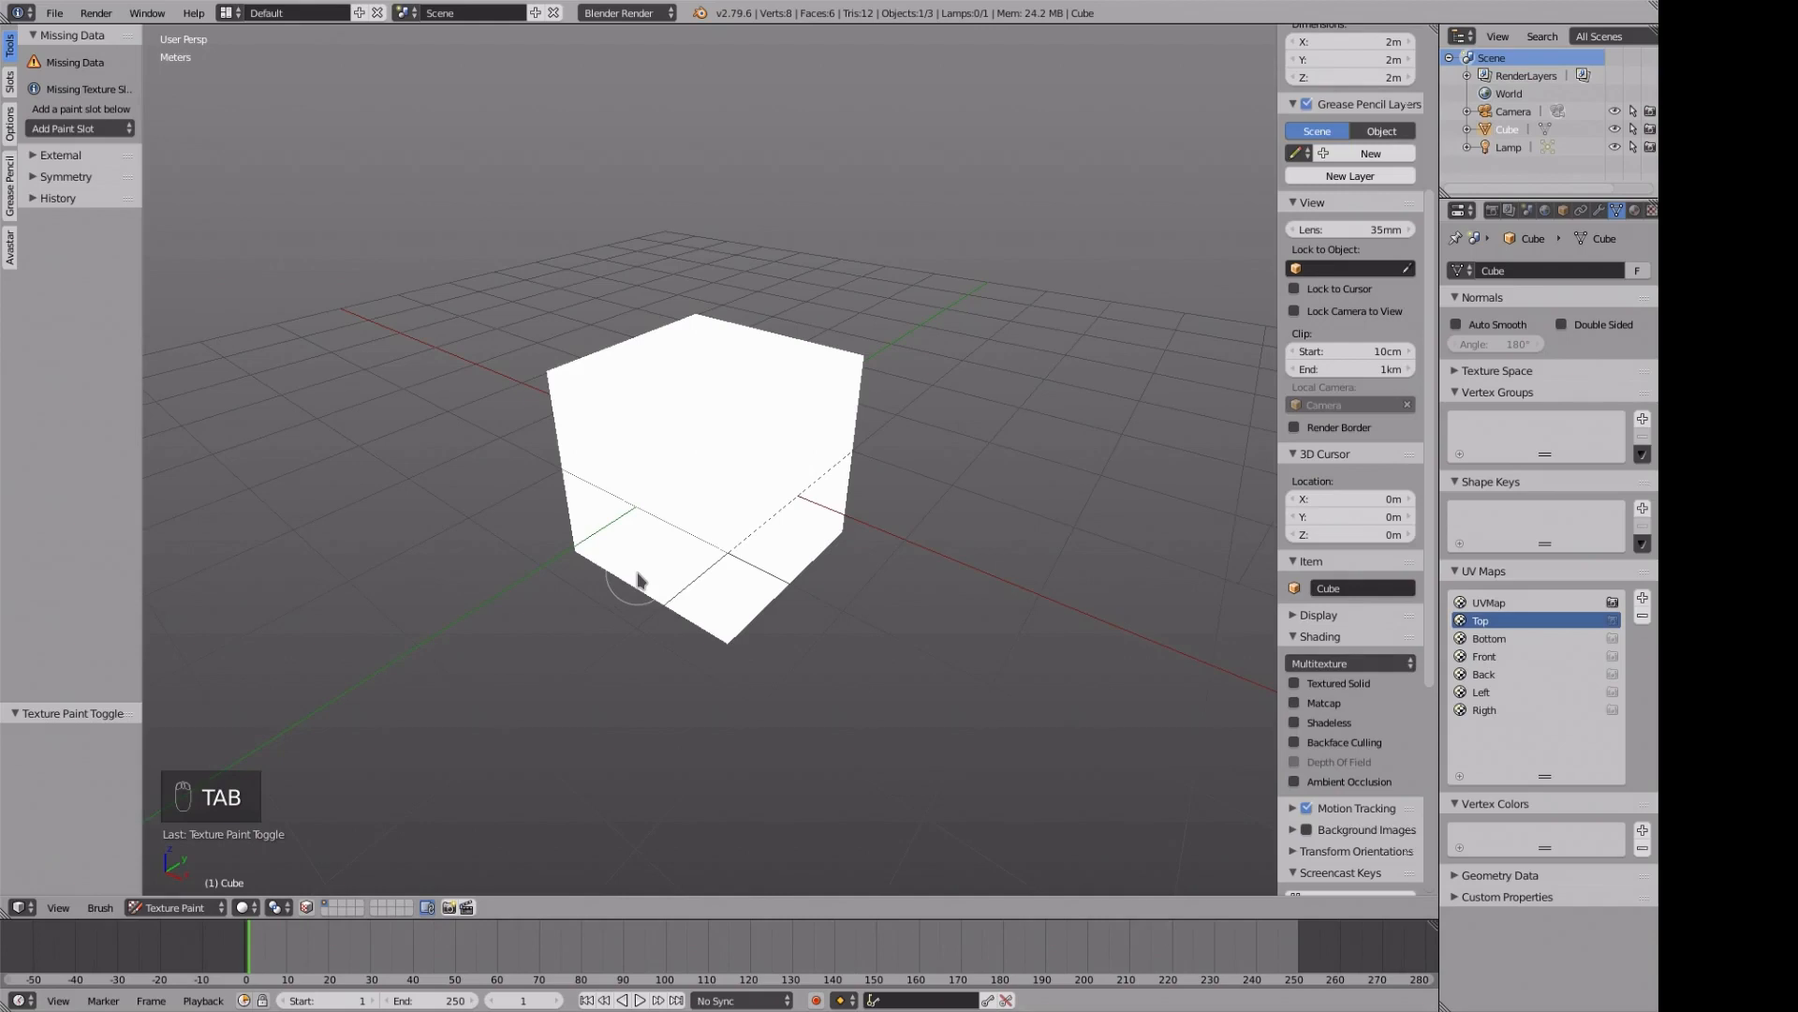
pyautogui.press('Tab')
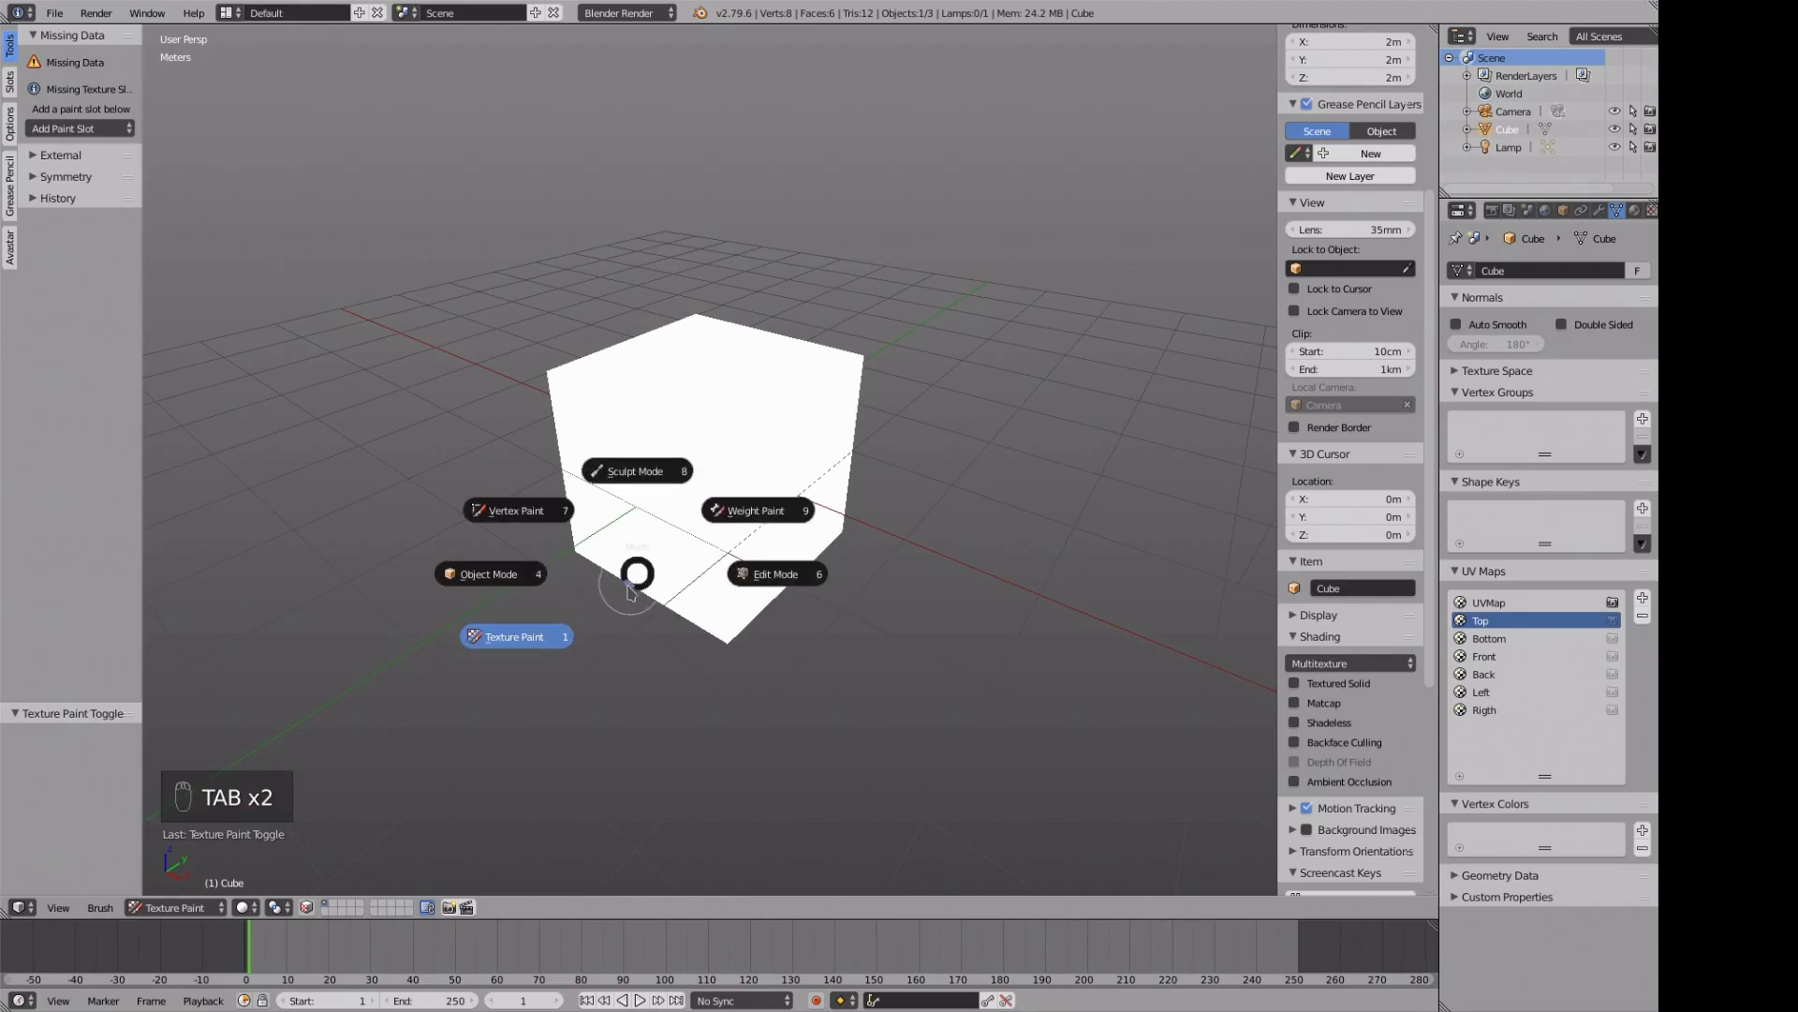
pyautogui.press('Escape')
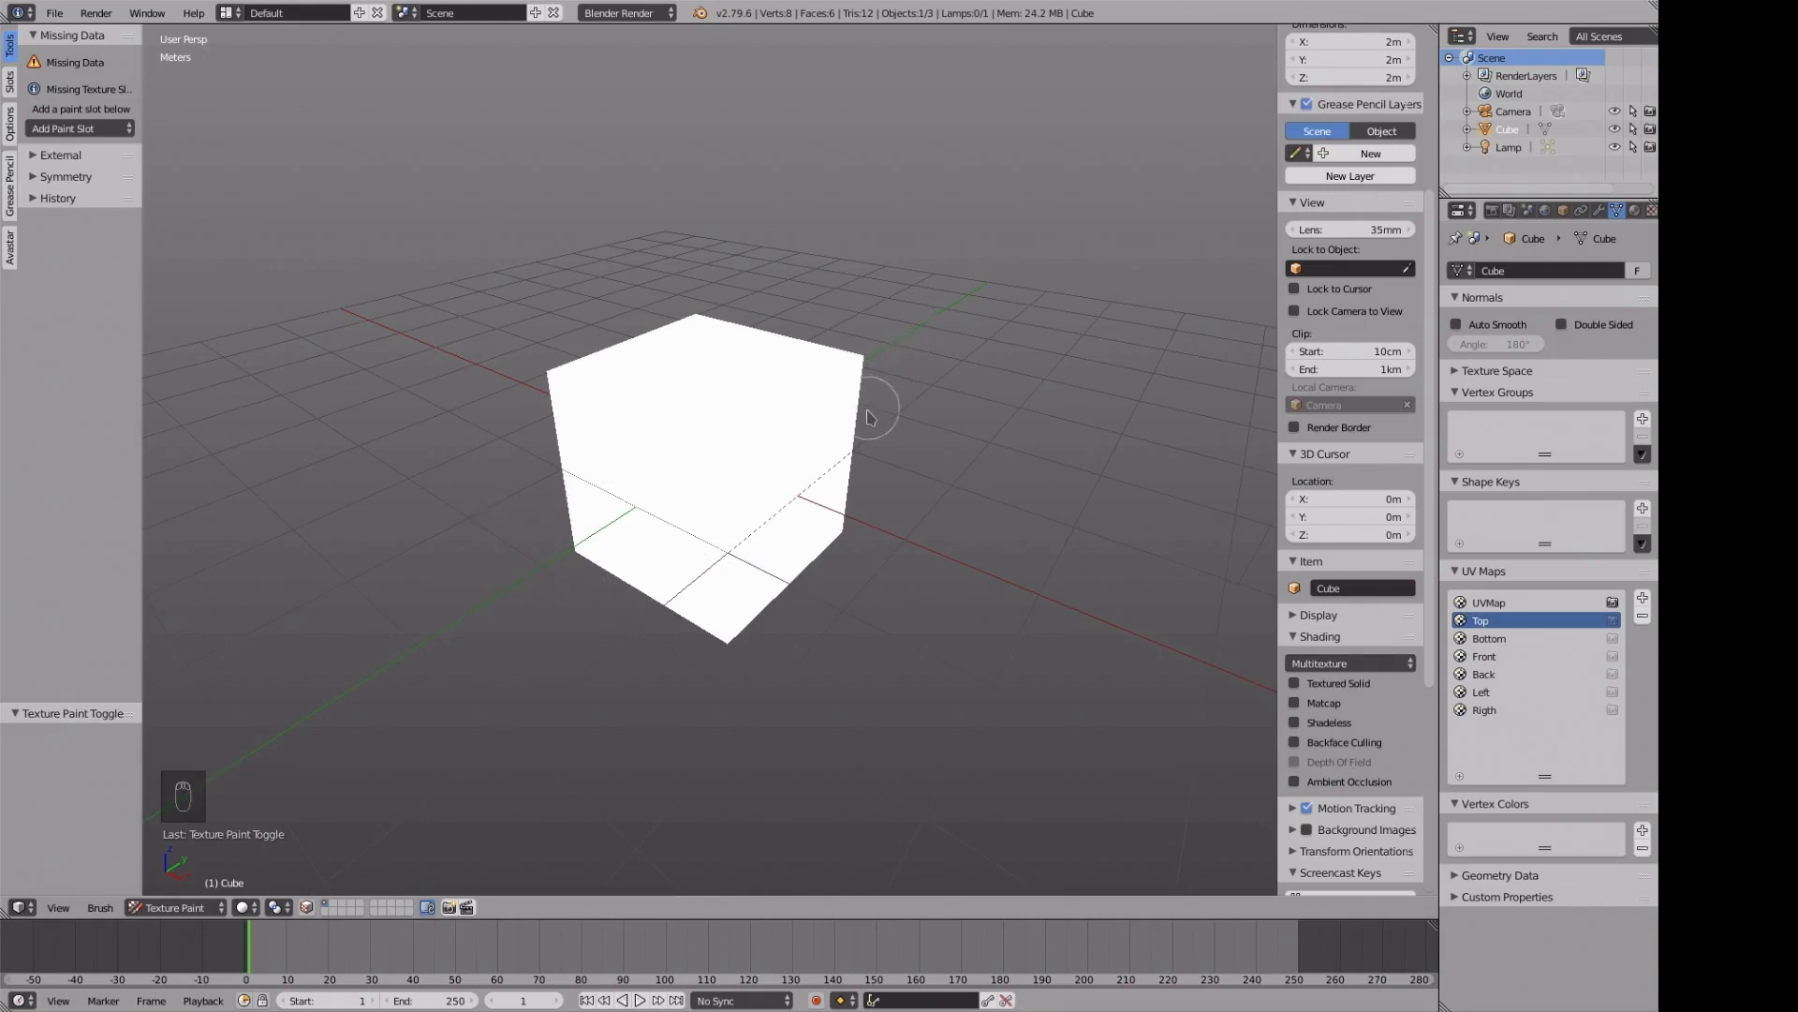
pyautogui.press('Tab')
# - Set the painting mode of the cube's paint slots to Image
pyautogui.click(11, 82)
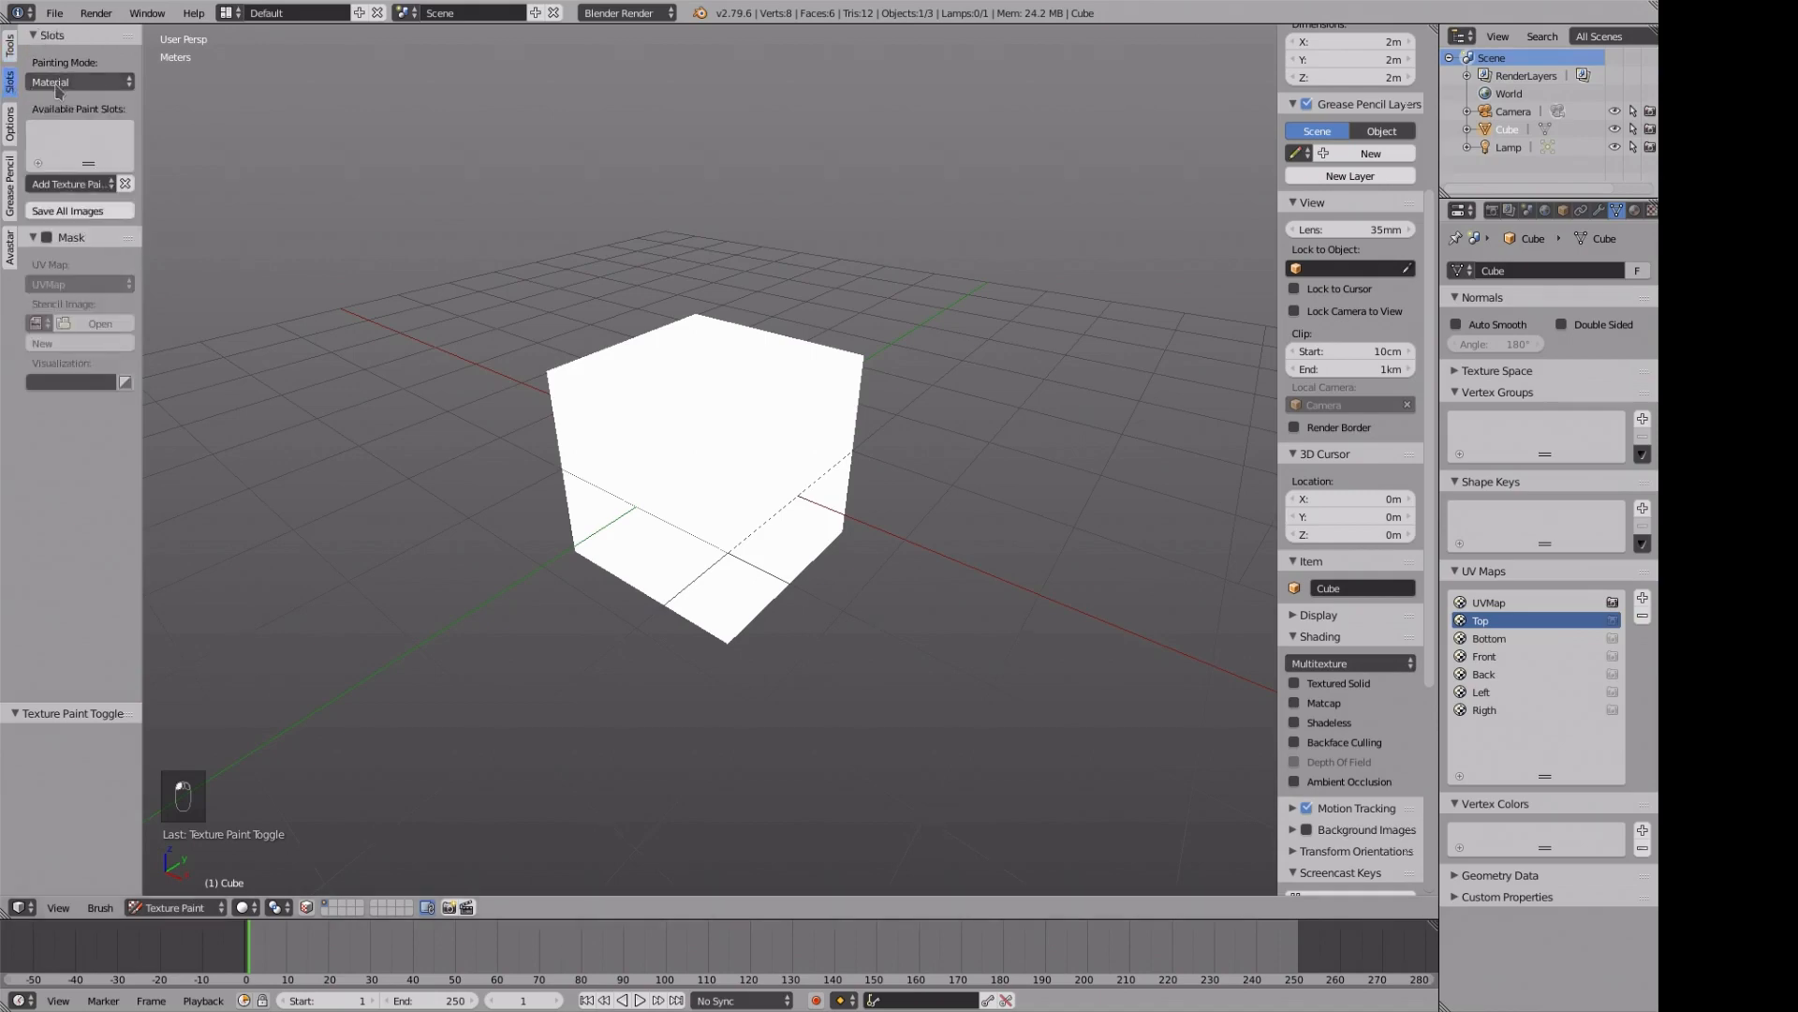
pyautogui.click(53, 85)
pyautogui.click(52, 125)
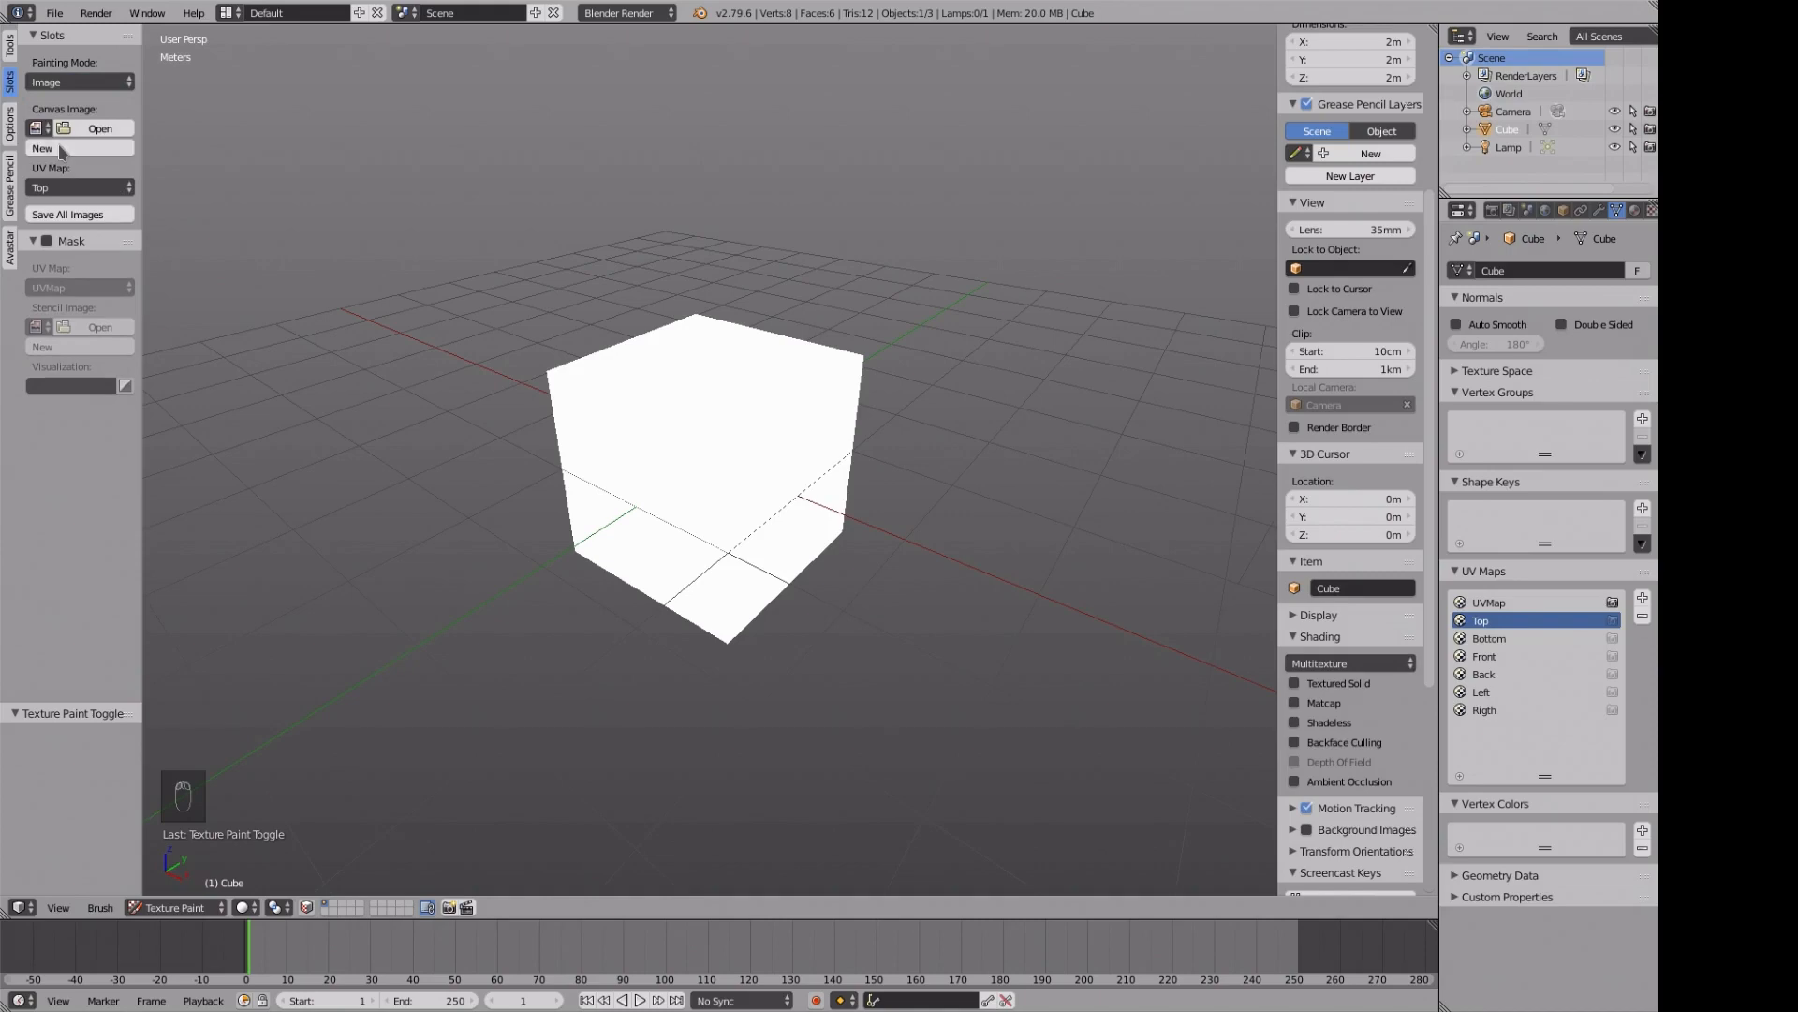
# - Create a new blank 1024 × 1024 px canvas image named CanvasImage and set the paint target's UV map to UVMap
pyautogui.click(62, 152)
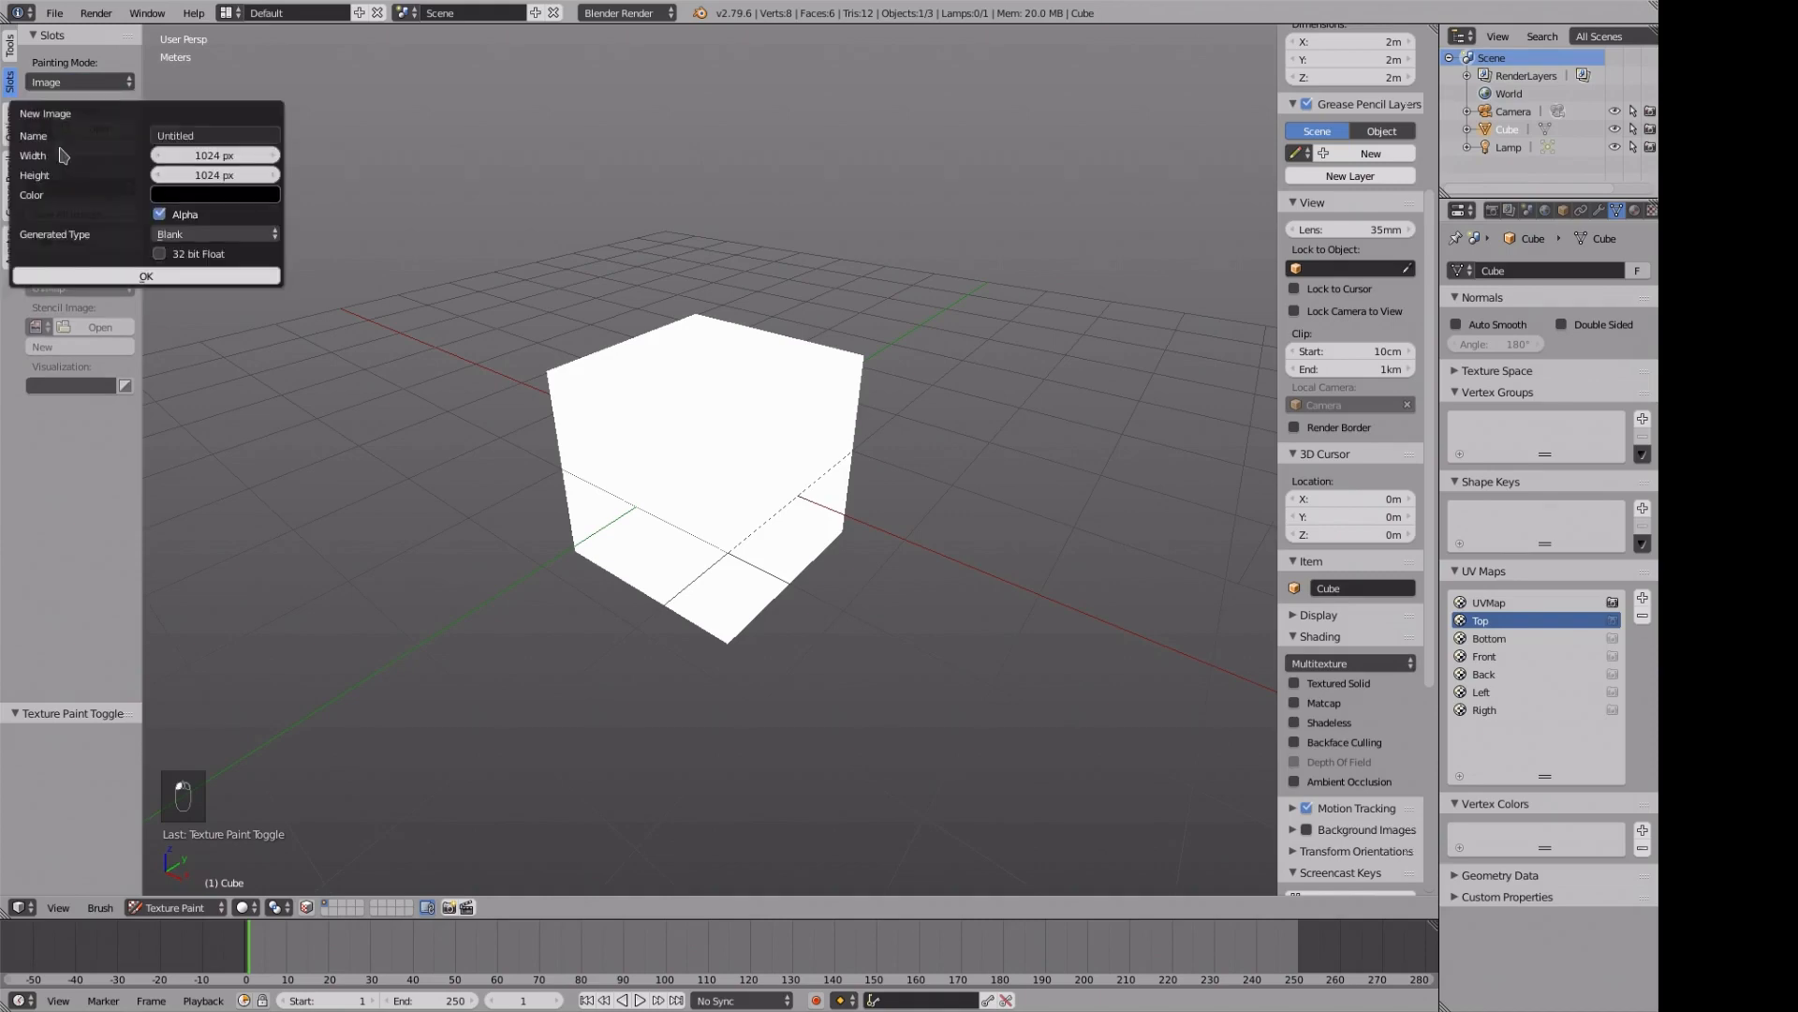
pyautogui.click(185, 132)
pyautogui.write('CanvasImage')
pyautogui.click(146, 276)
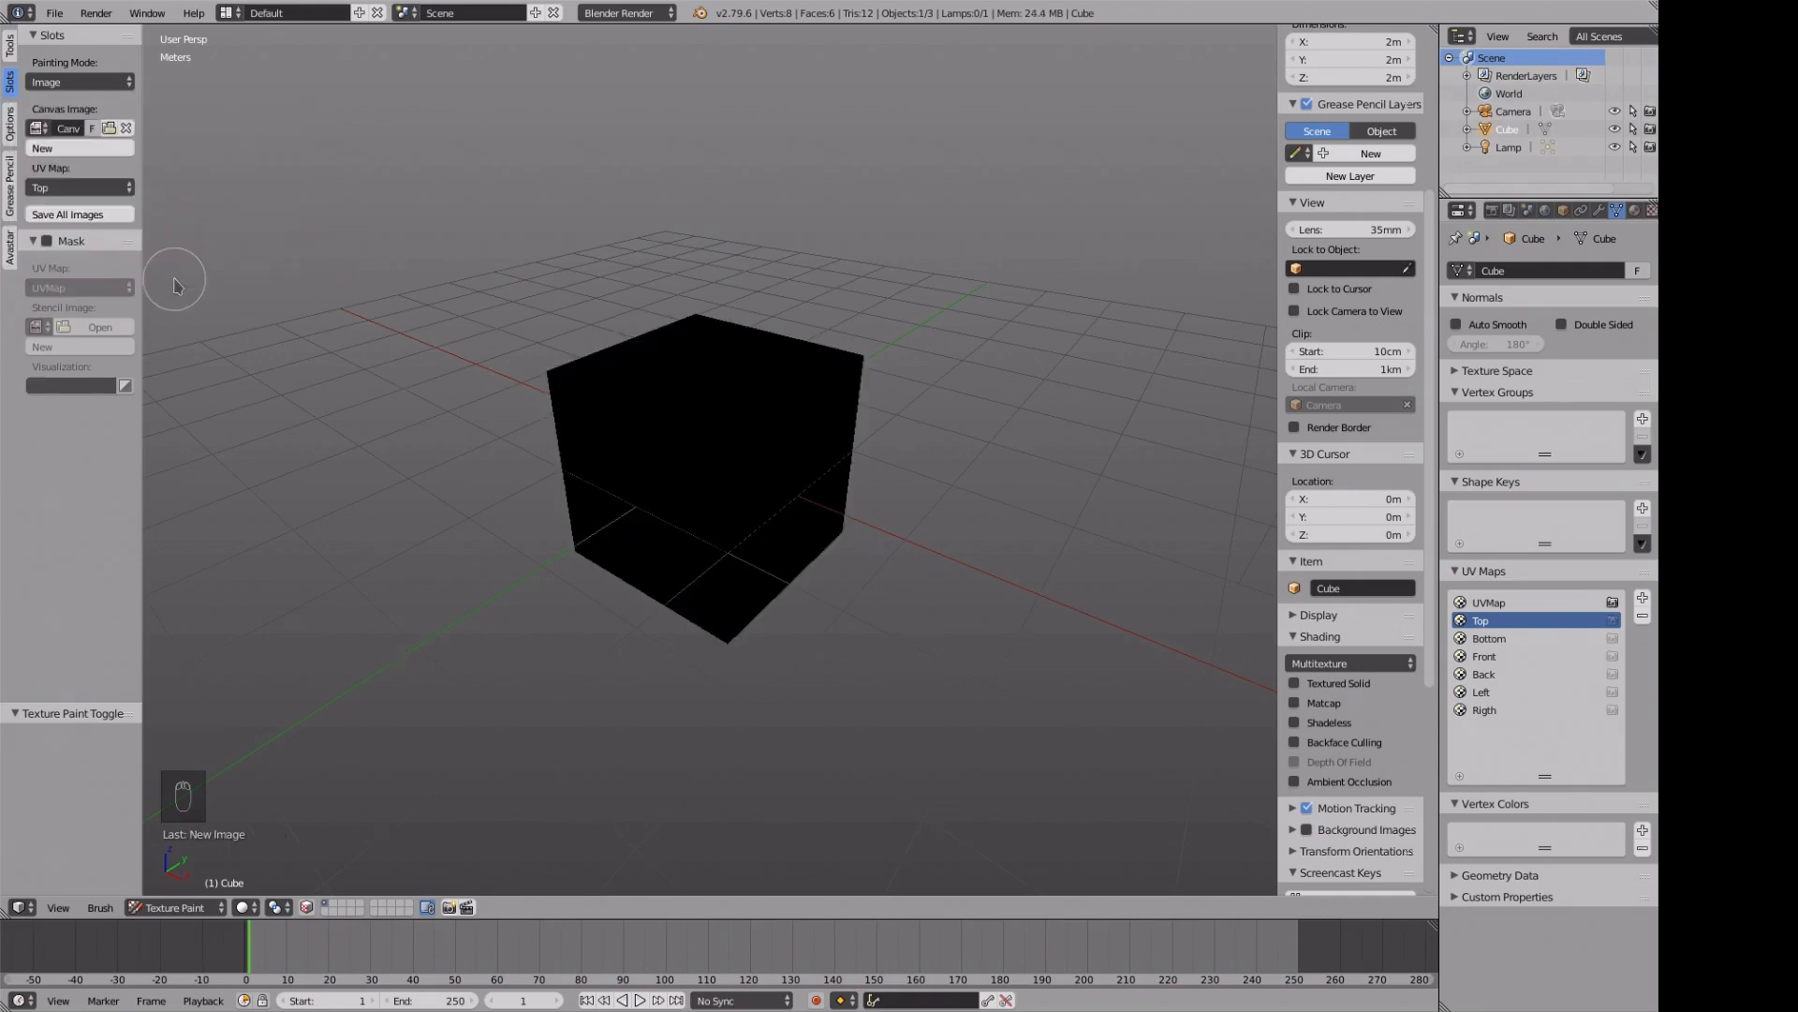
pyautogui.click(75, 187)
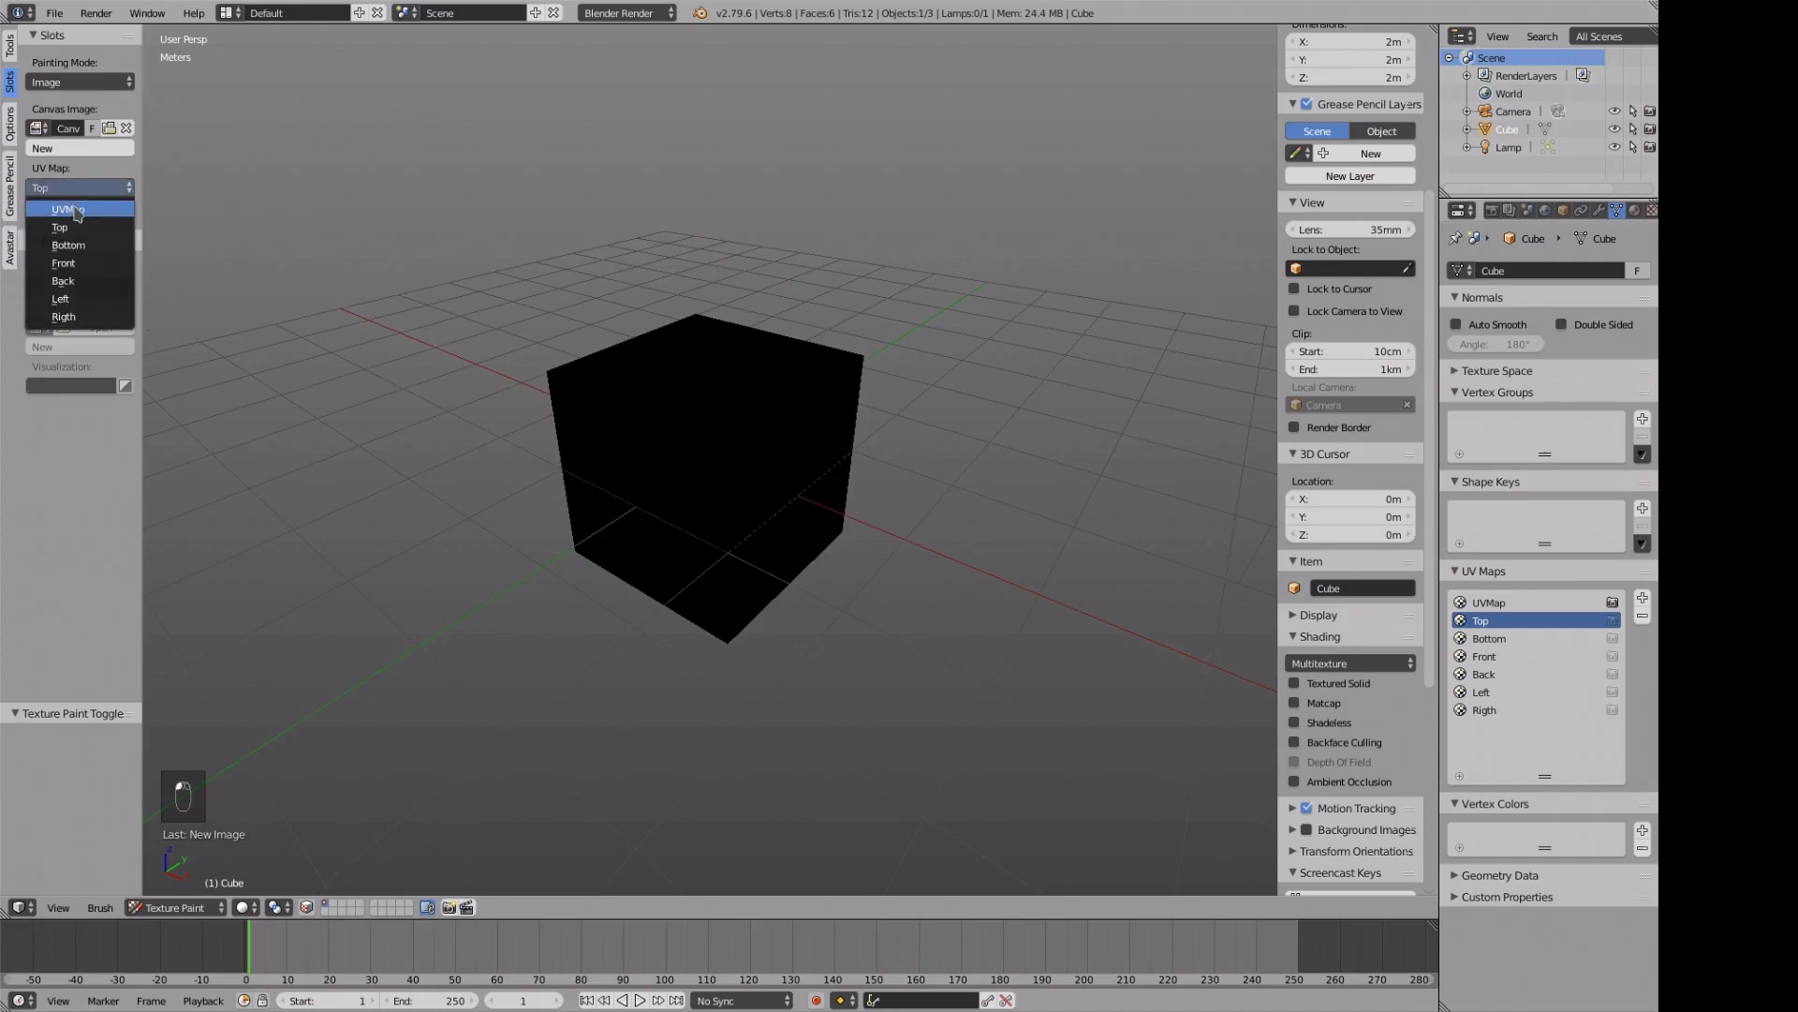
pyautogui.click(75, 210)
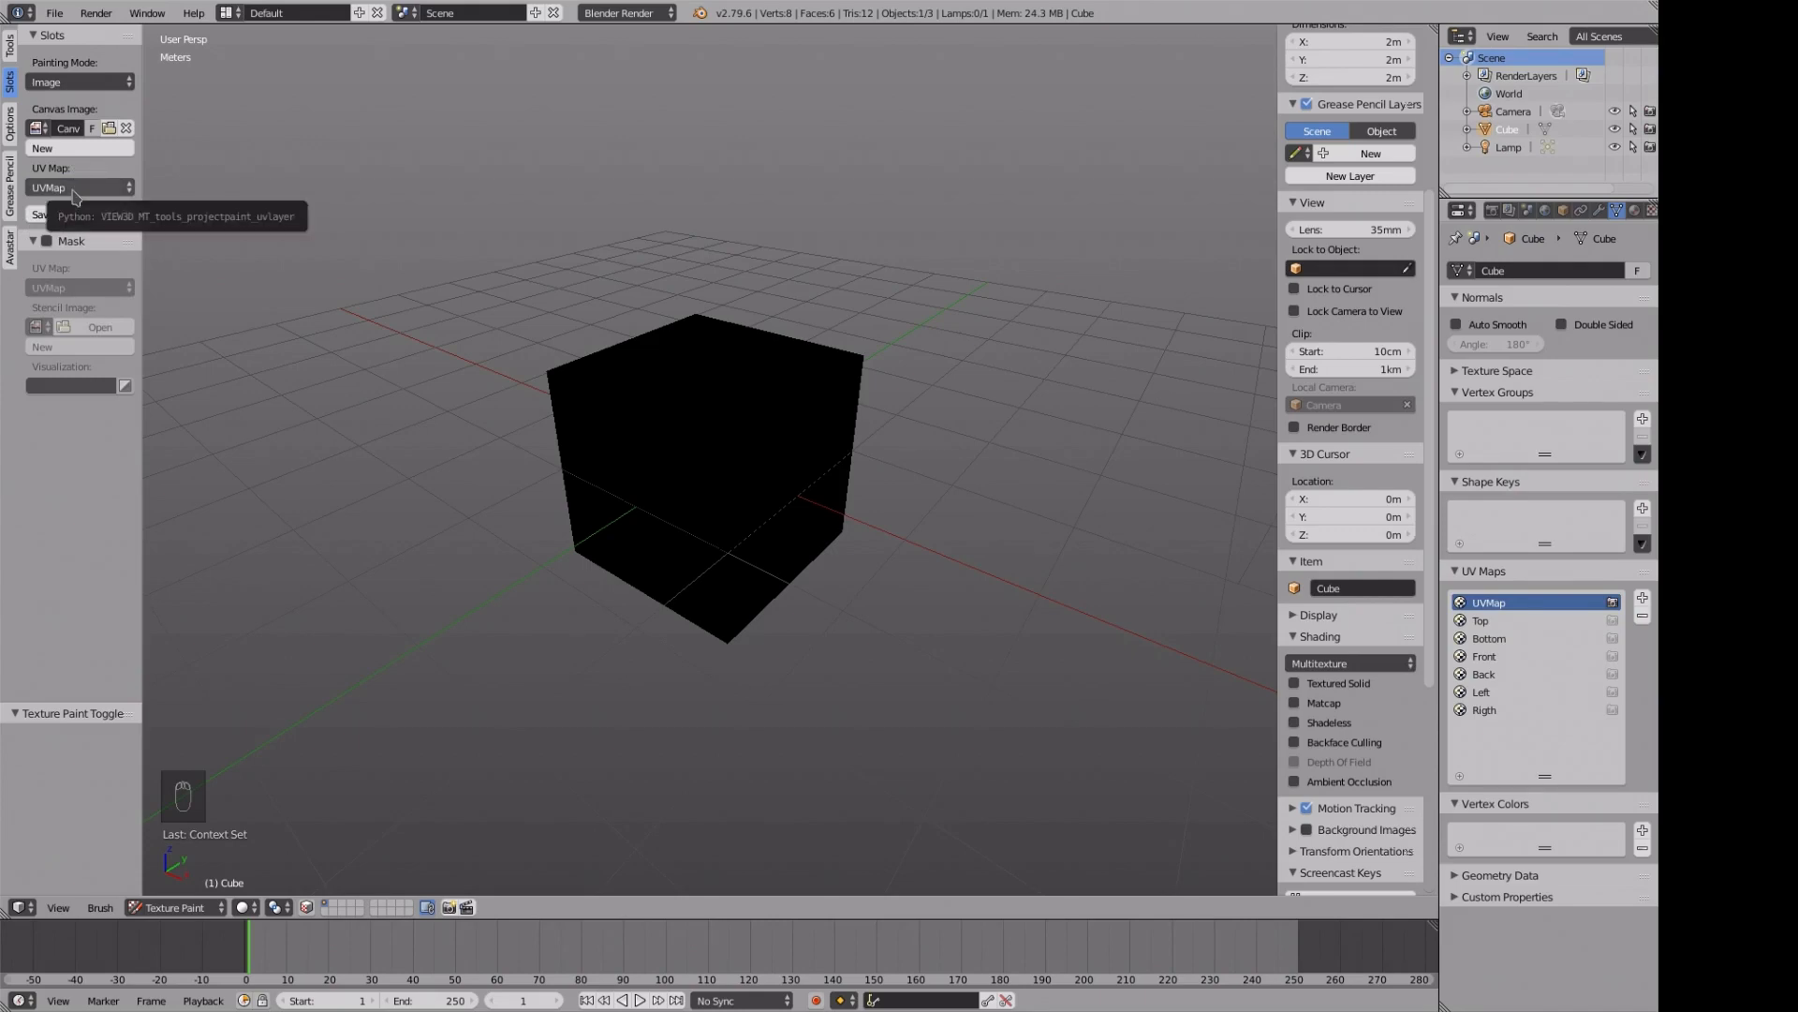
# - Choose the Clone brush for texture painting and enable Clone from Image/UV Map
pyautogui.click(11, 55)
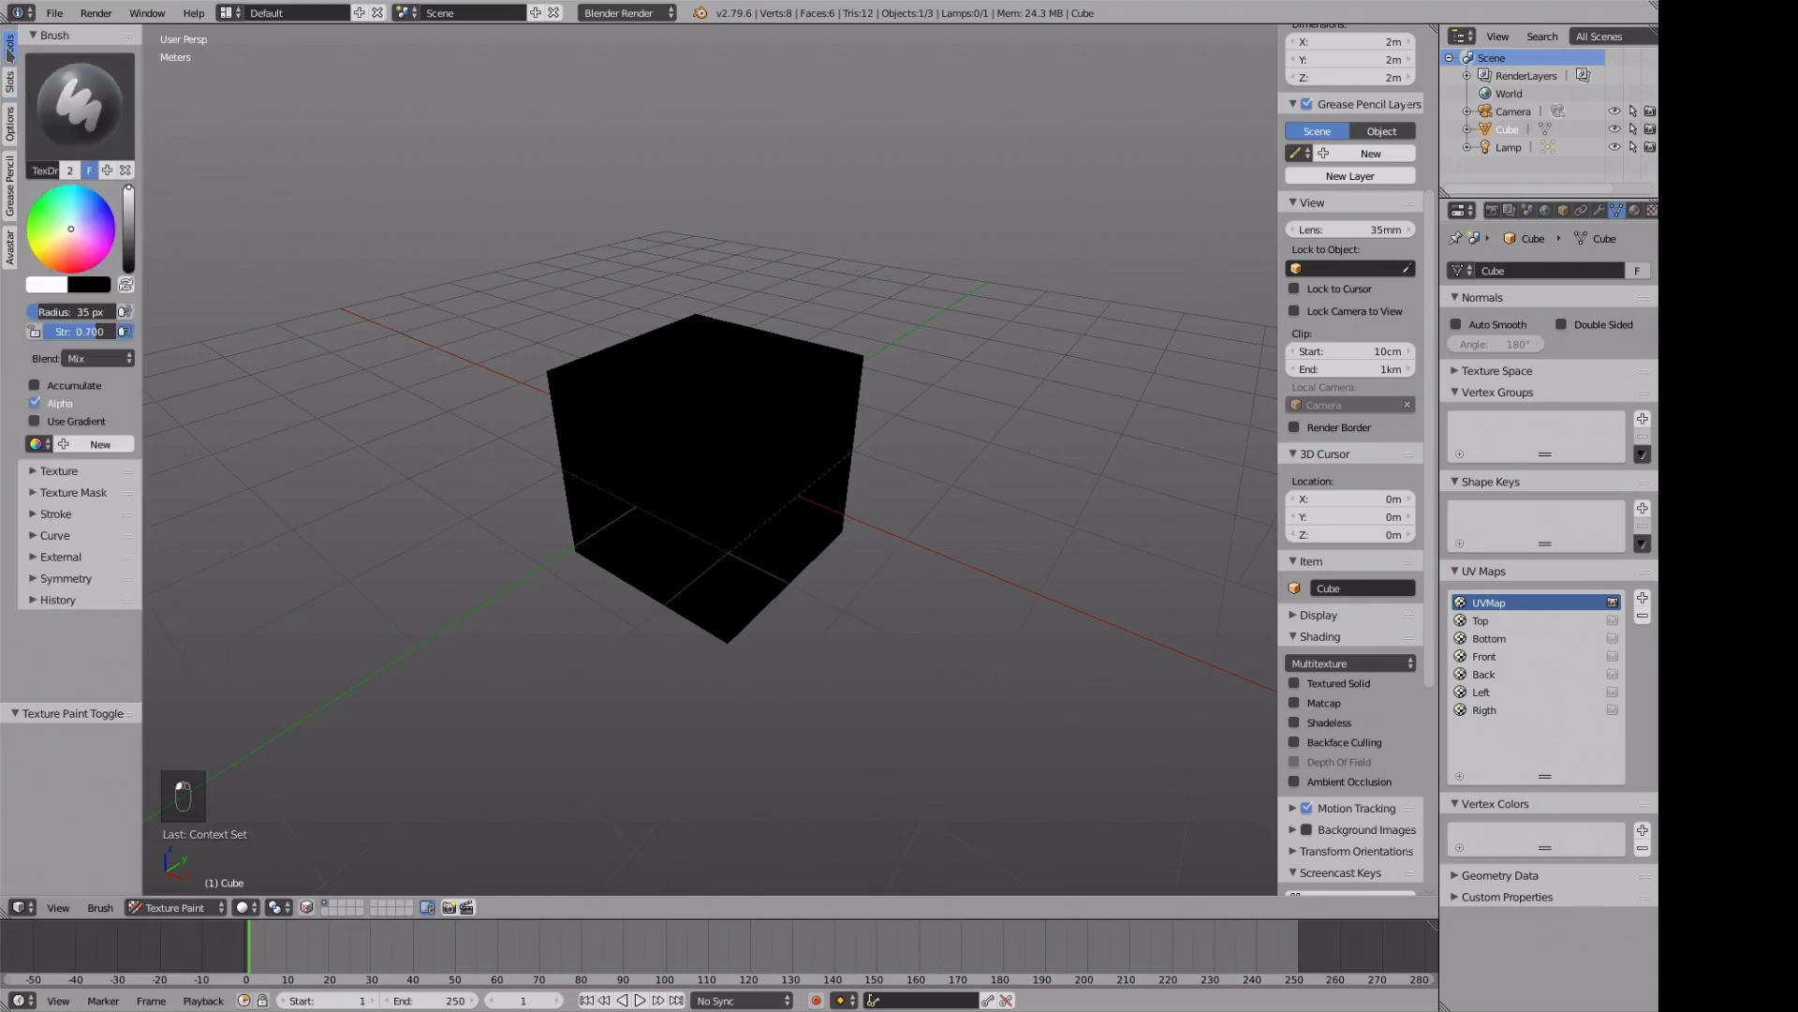
pyautogui.click(62, 105)
pyautogui.click(62, 211)
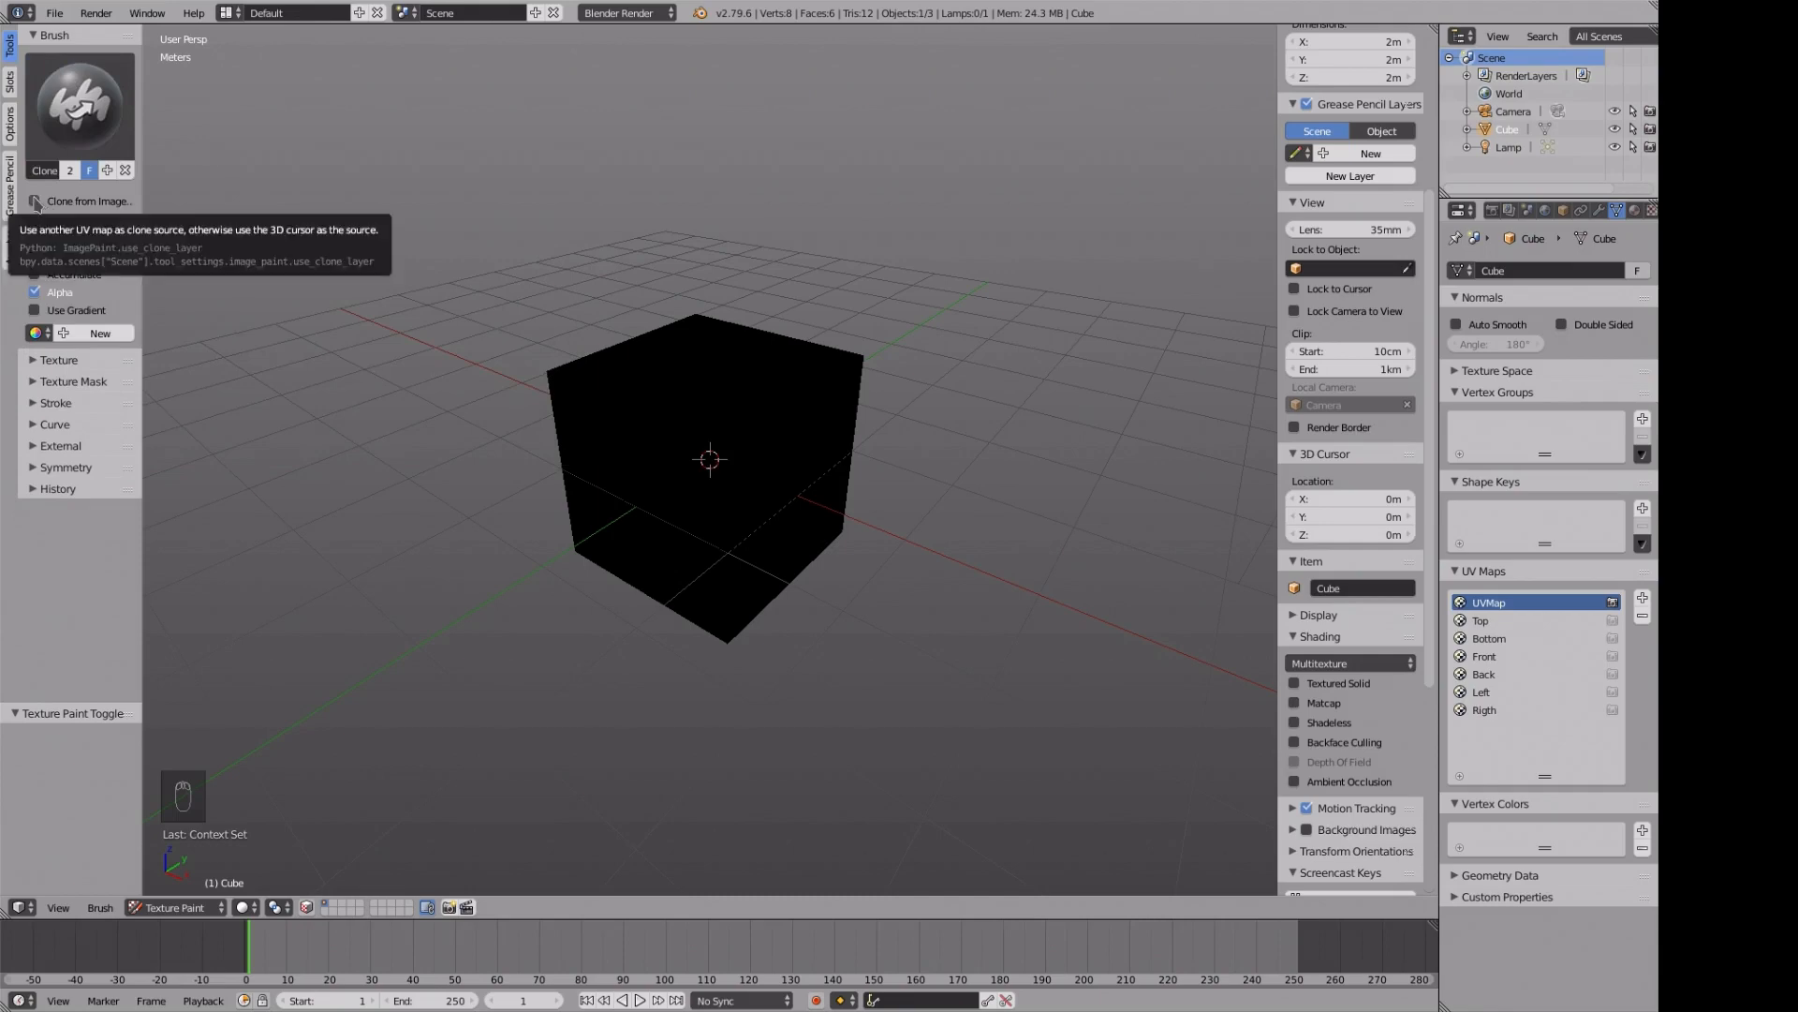
pyautogui.click(36, 203)
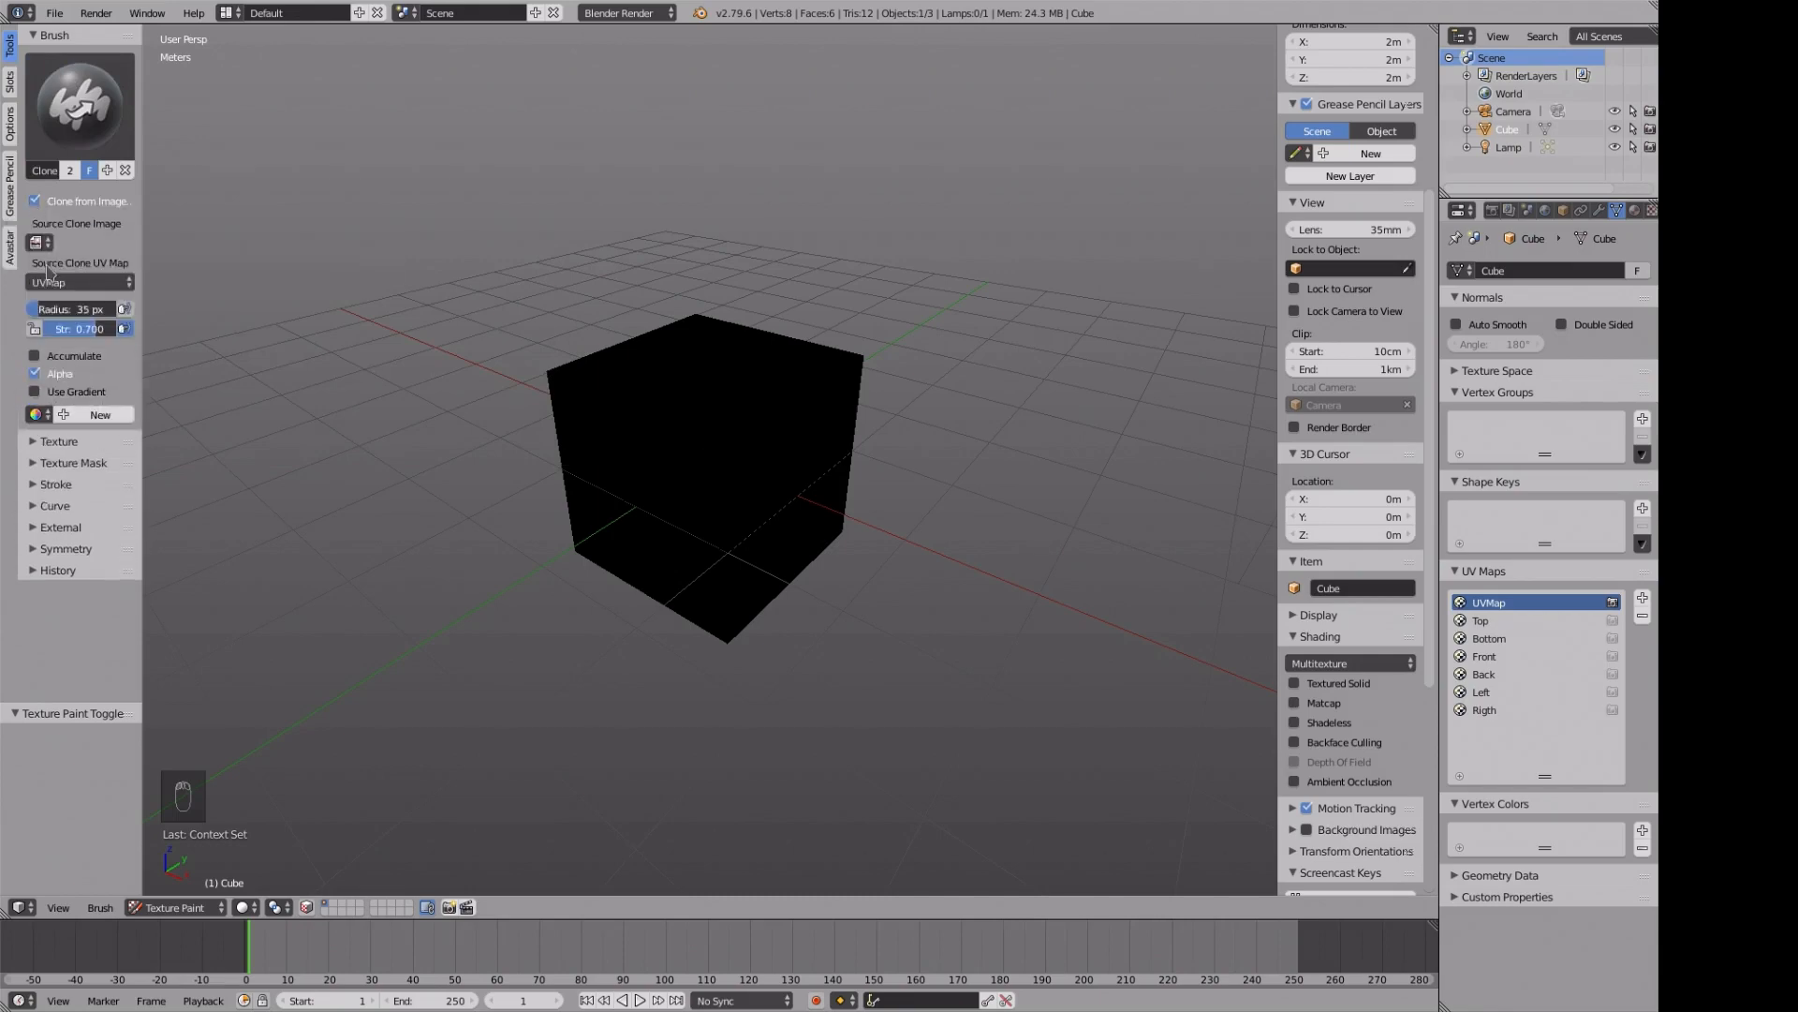
# - Set the clone source image to Back.png, its source UV map to Back, and the brush strength to 1.000
pyautogui.click(41, 243)
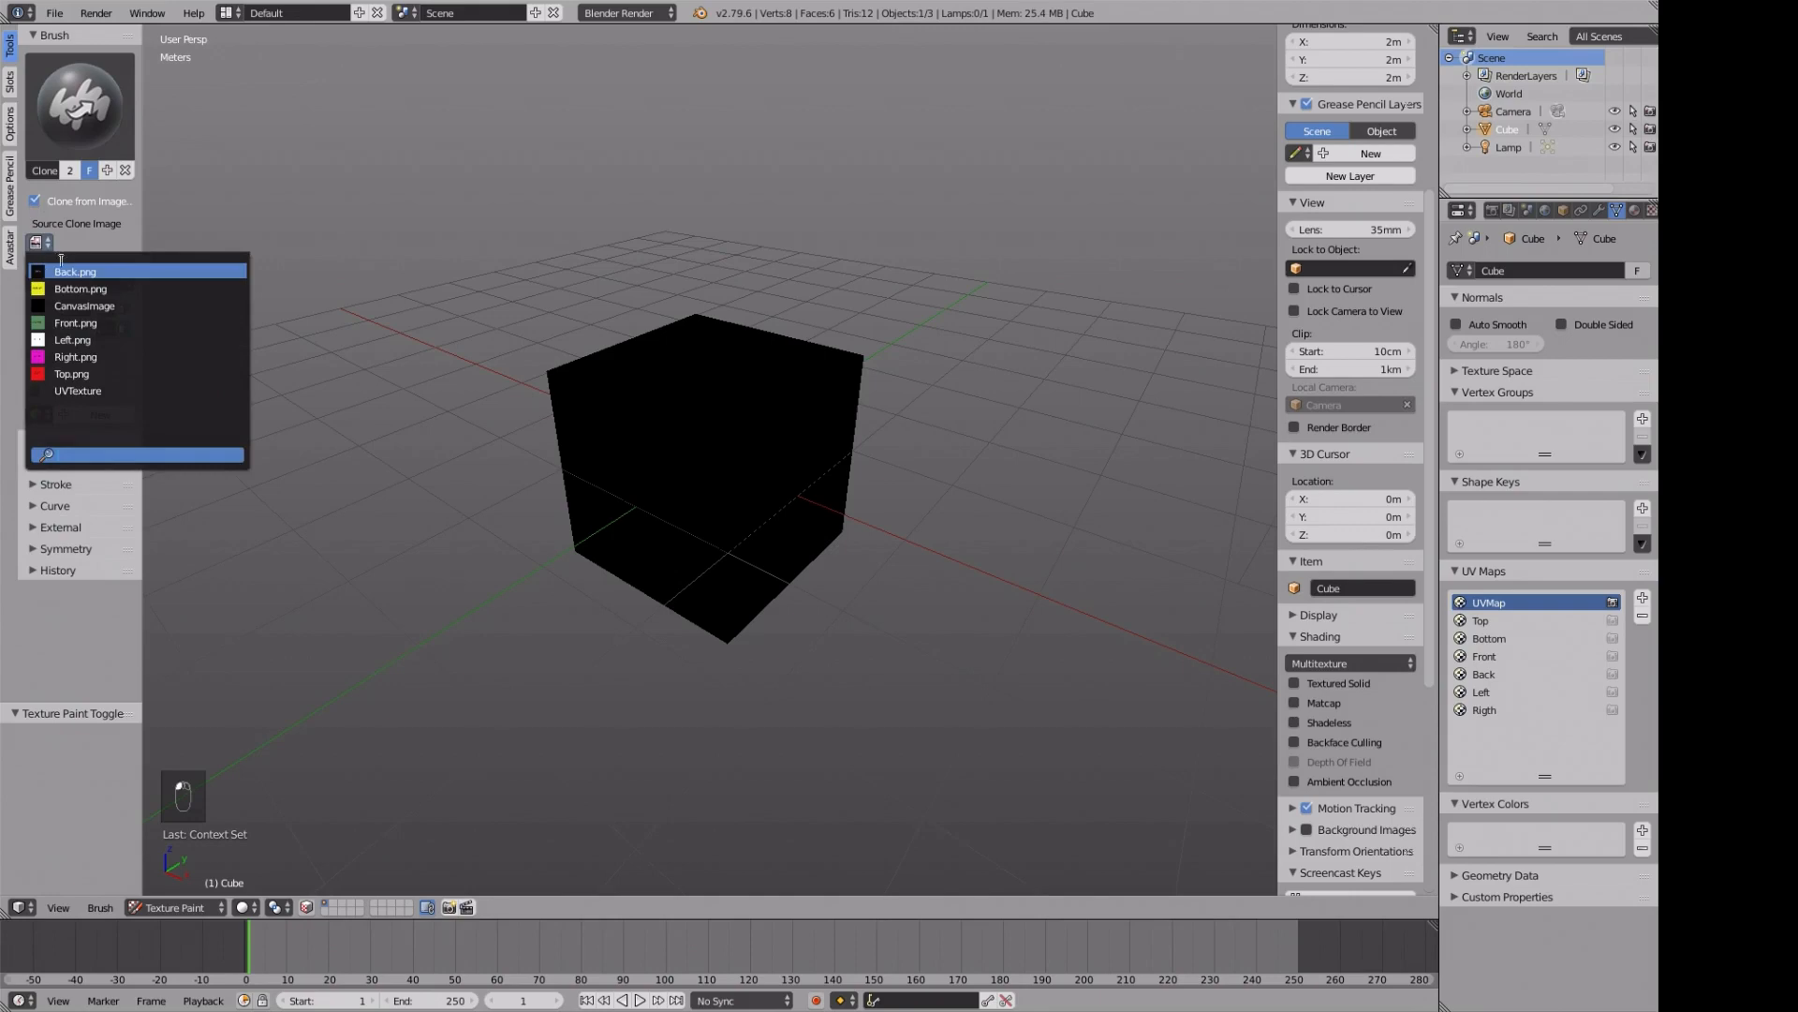
pyautogui.click(76, 273)
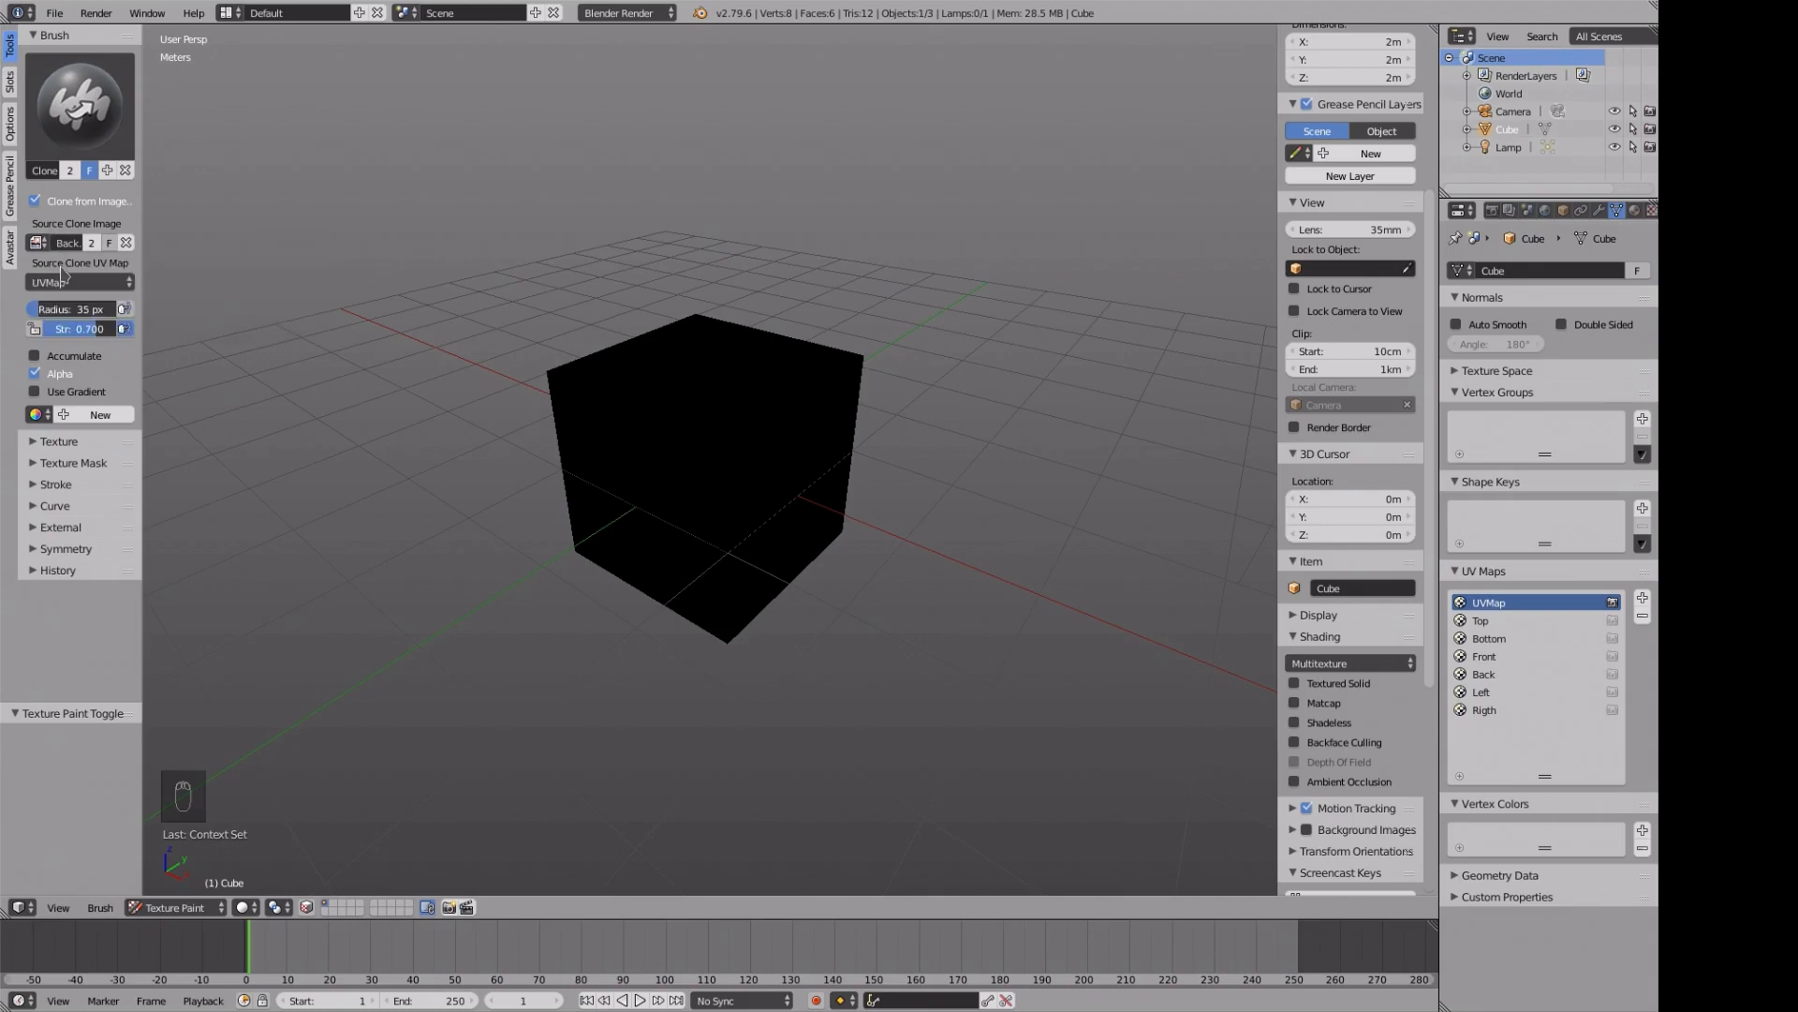
pyautogui.click(59, 280)
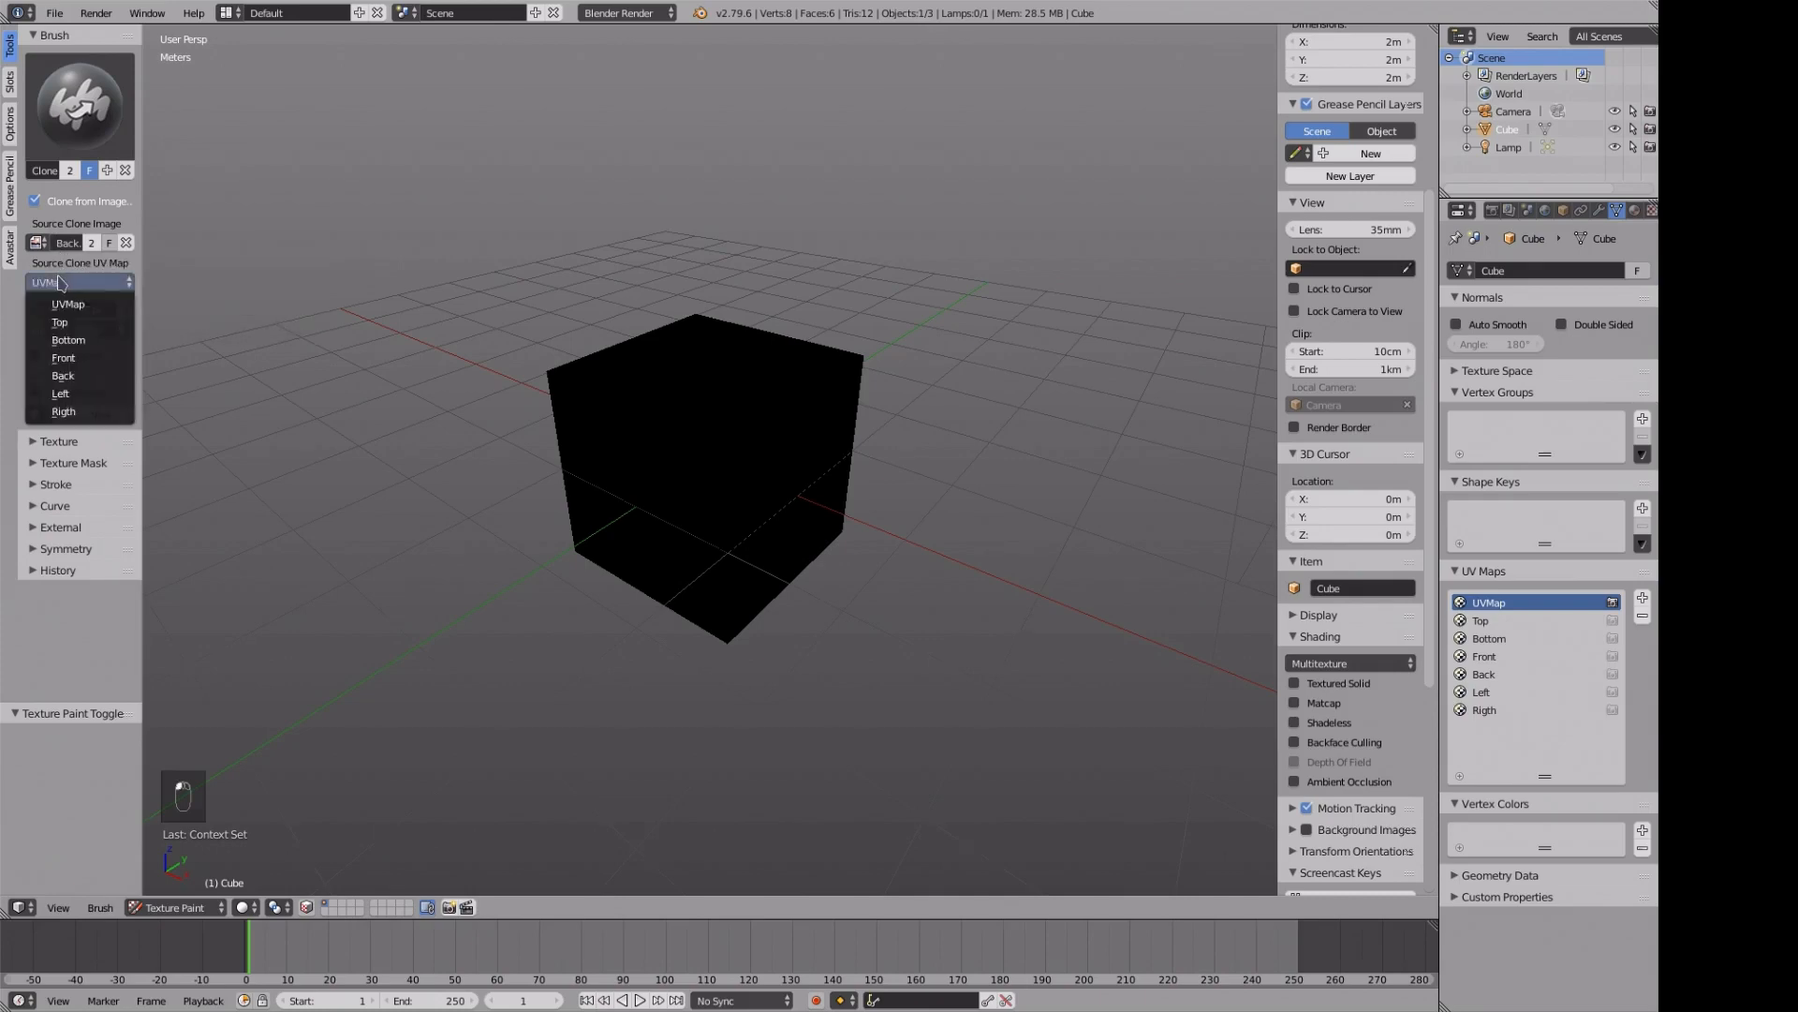
pyautogui.click(60, 376)
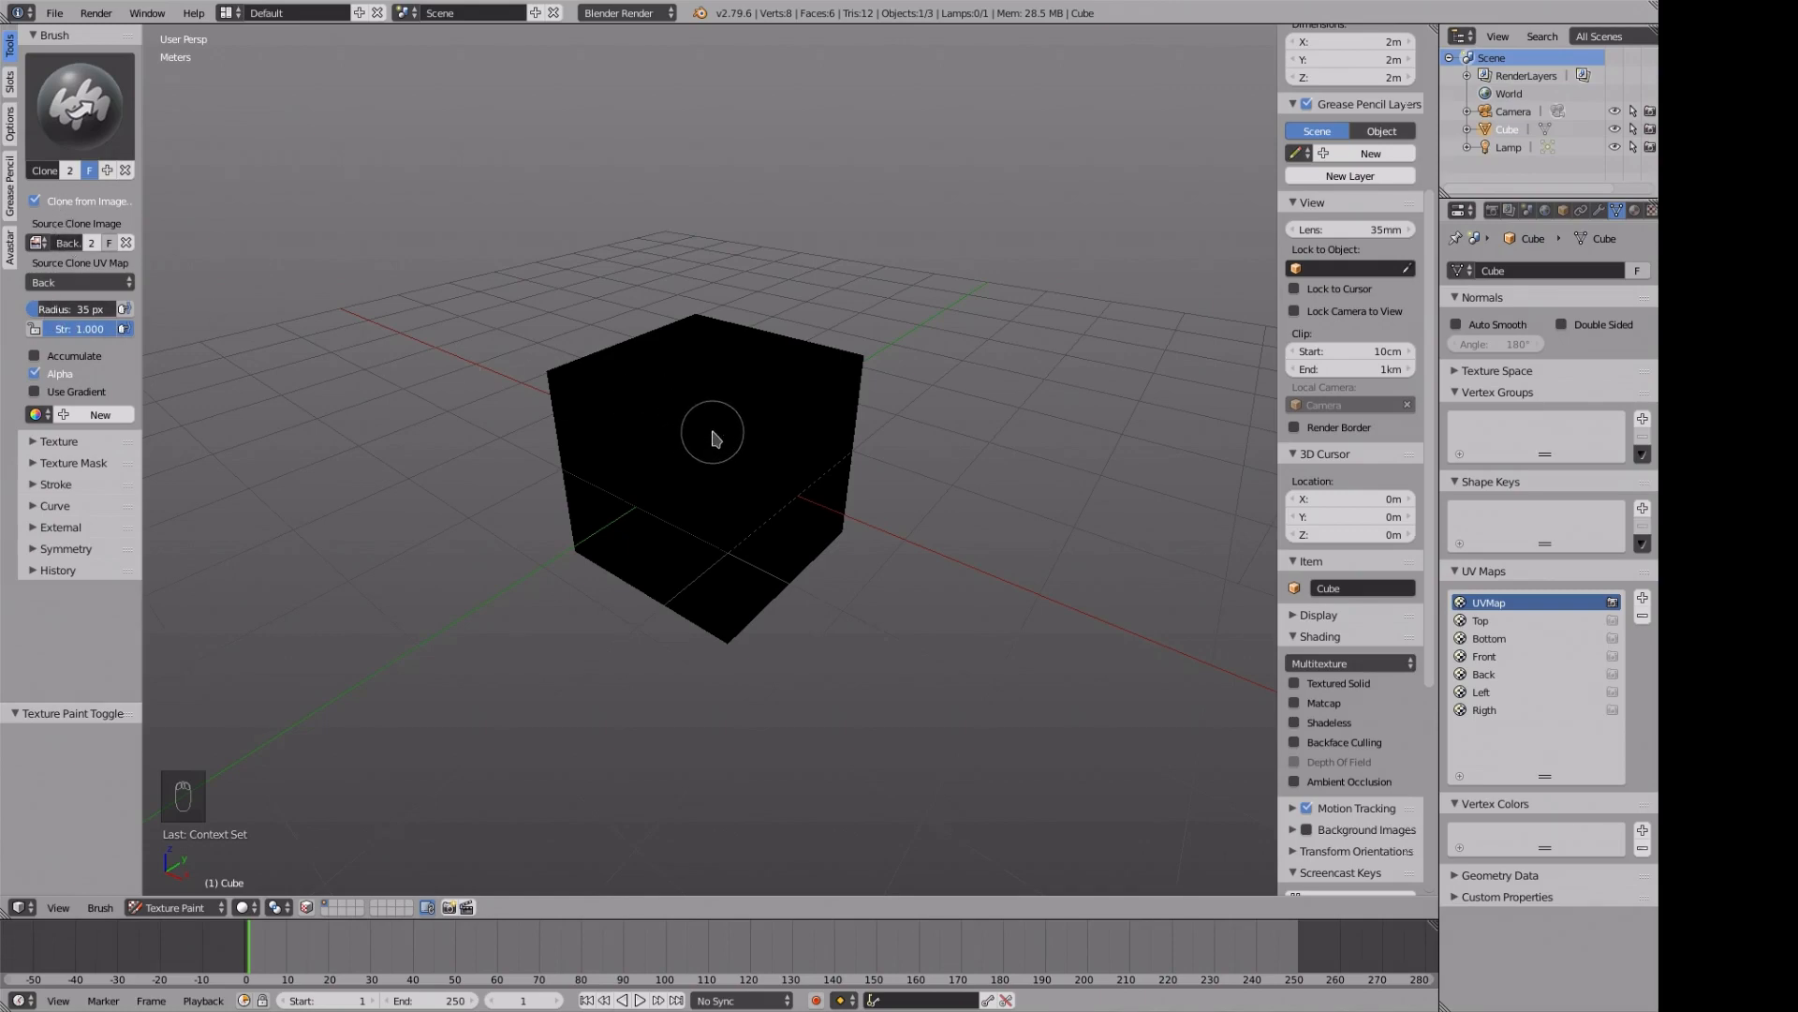
# - Enlarge the Clone brush radius to 92 px and paint the Back image onto the cube's back face in orthographic view
pyautogui.press('ctrl+KP_1')
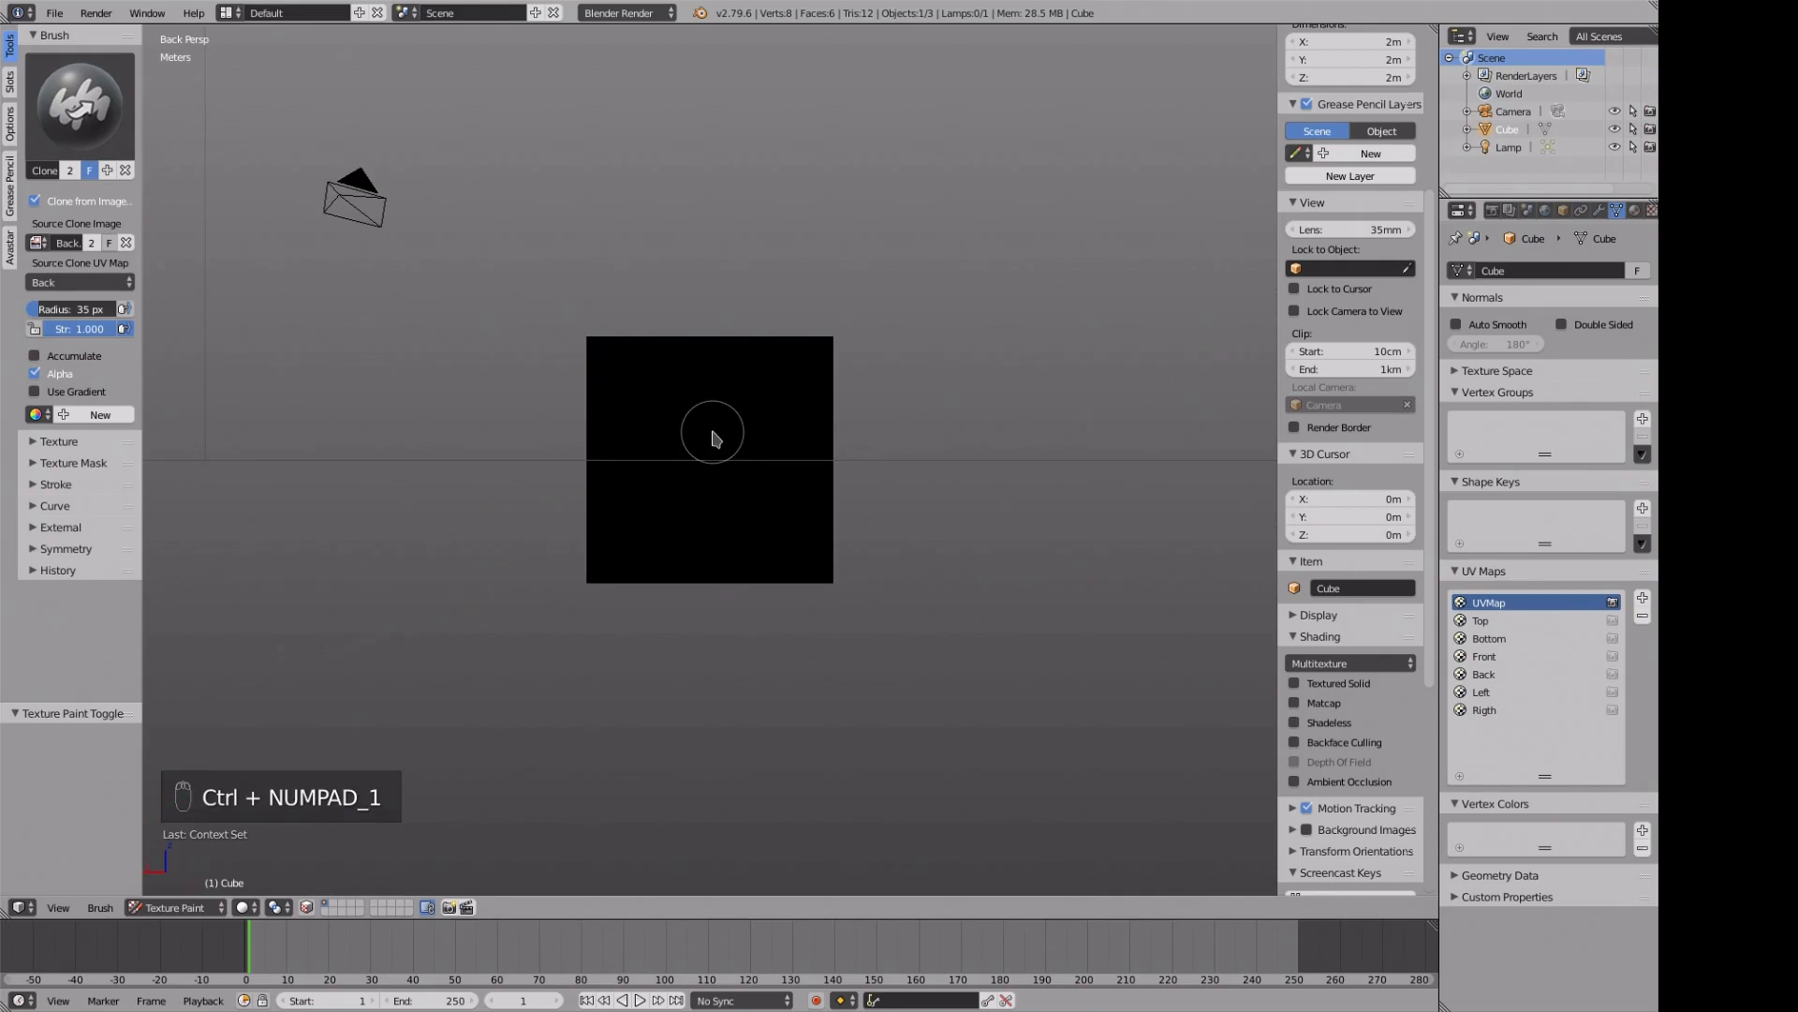
pyautogui.press('KP_5')
pyautogui.scroll(3, 712, 435)
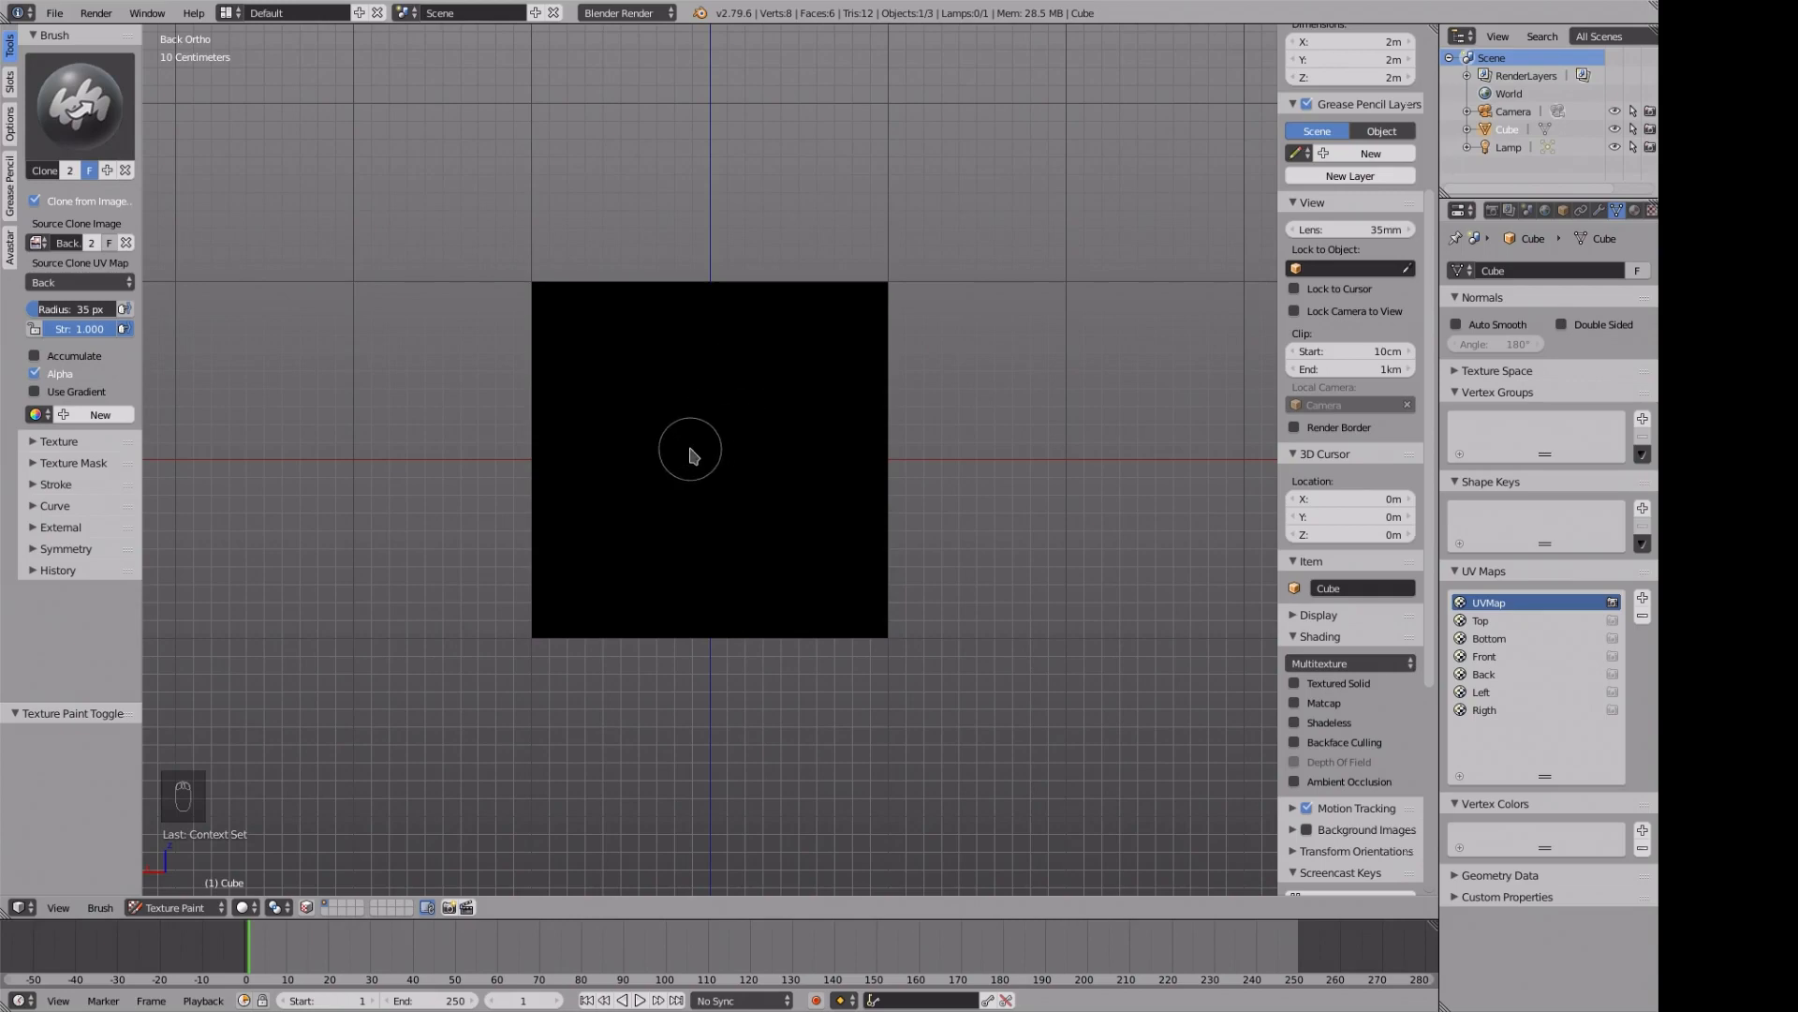
pyautogui.press(']')
pyautogui.press(']')
pyautogui.press(']')
pyautogui.press(']')
pyautogui.press(']')
pyautogui.press(']')
pyautogui.press(']')
pyautogui.press(']')
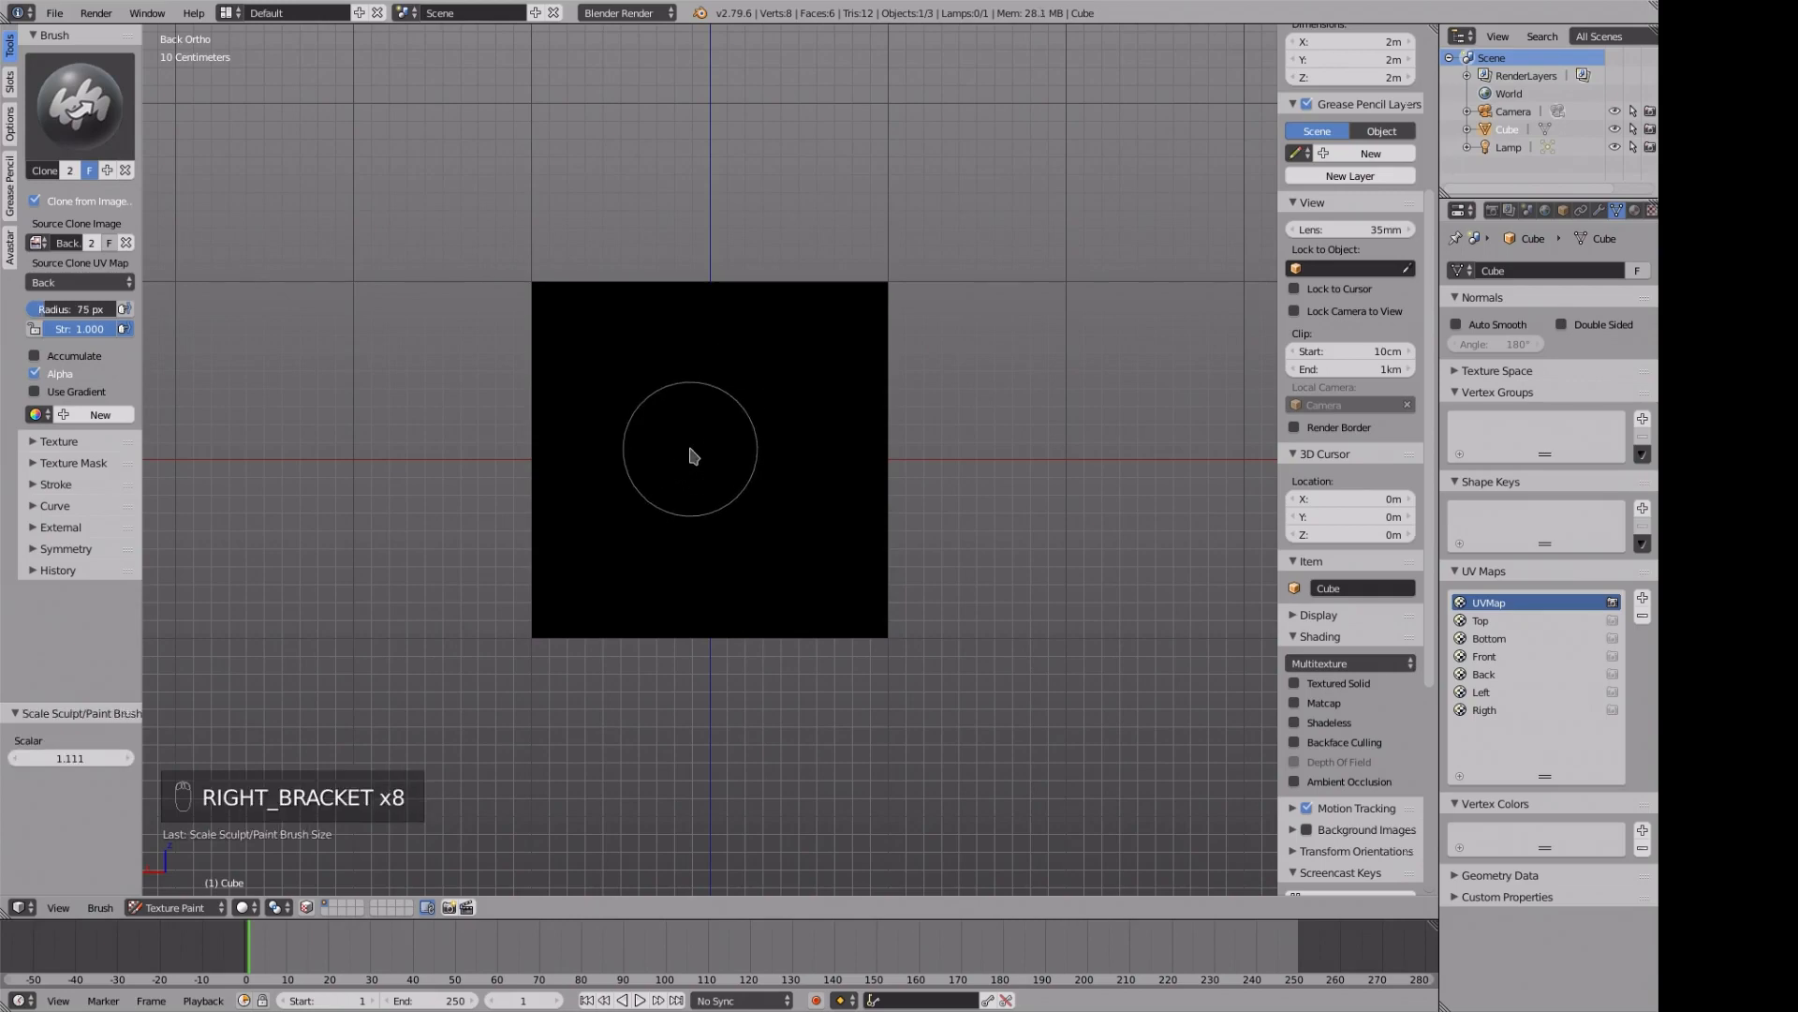
pyautogui.press(']')
pyautogui.press(']')
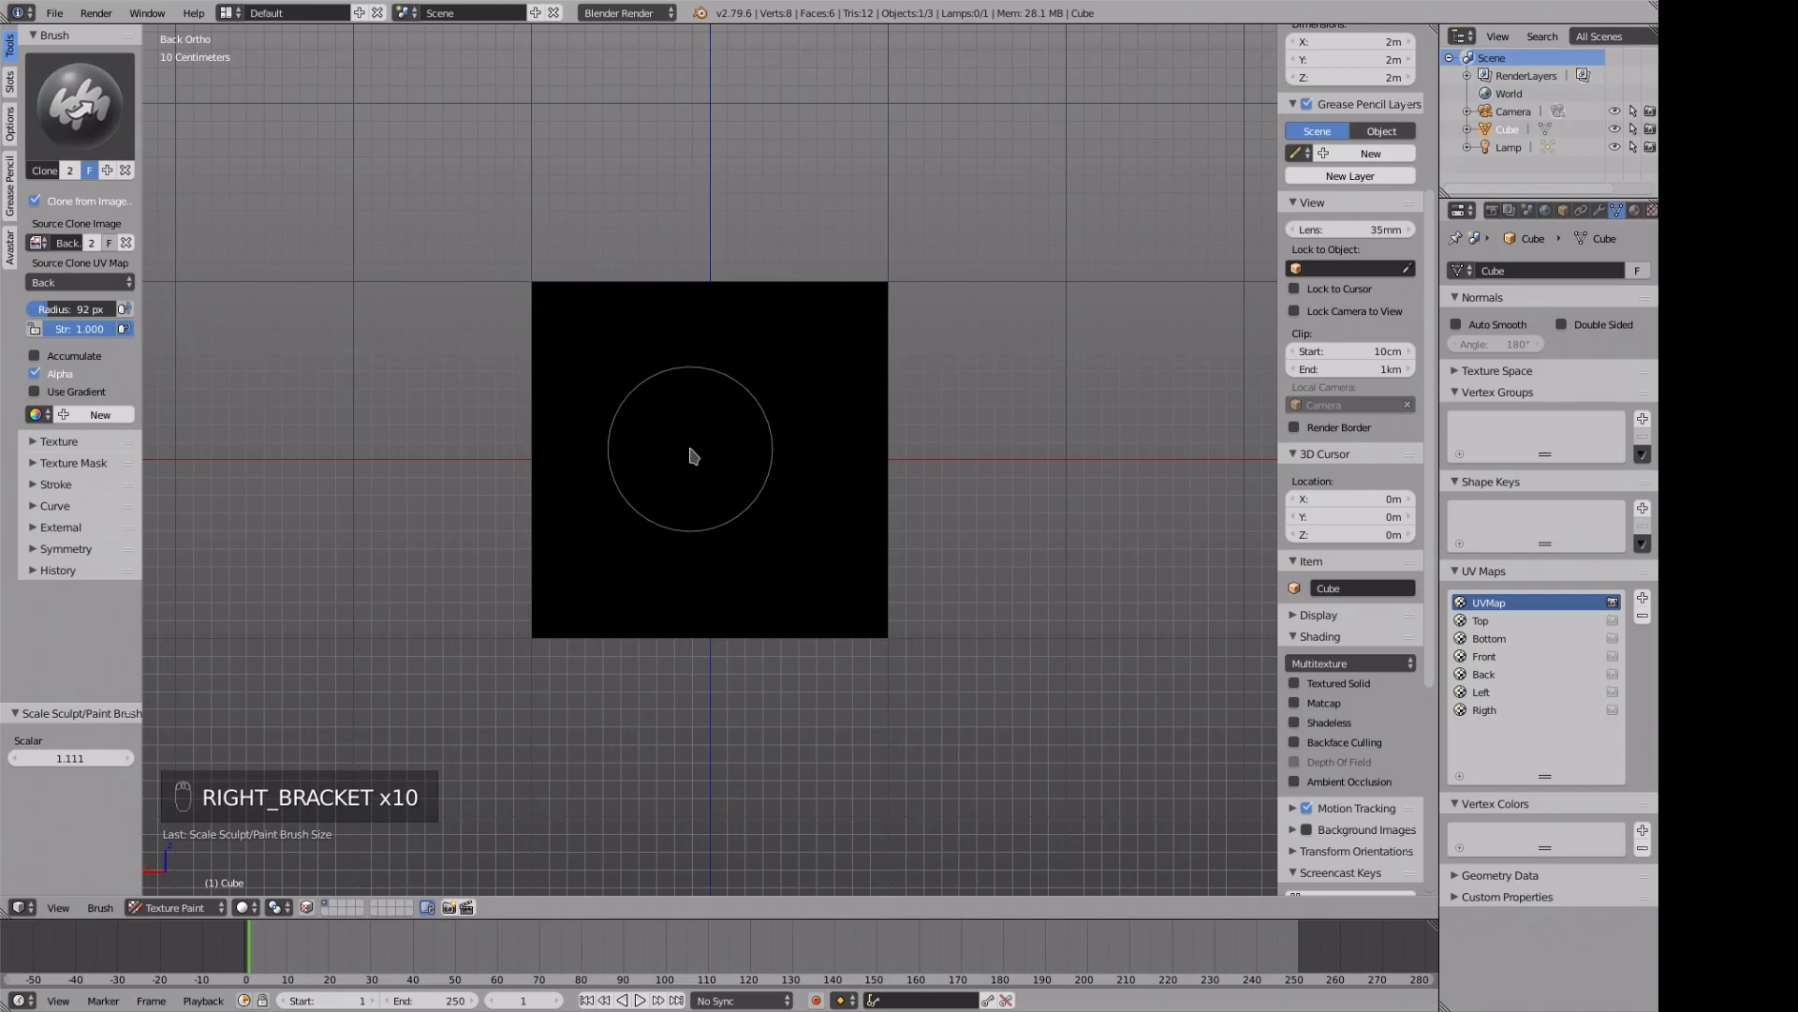
pyautogui.moveTo(743, 390)
pyautogui.mouseDown()
pyautogui.moveTo(742, 453)
pyautogui.moveTo(722, 418)
pyautogui.moveTo(681, 491)
pyautogui.moveTo(748, 465)
pyautogui.moveTo(653, 400)
pyautogui.moveTo(742, 505)
pyautogui.moveTo(660, 420)
pyautogui.mouseUp()
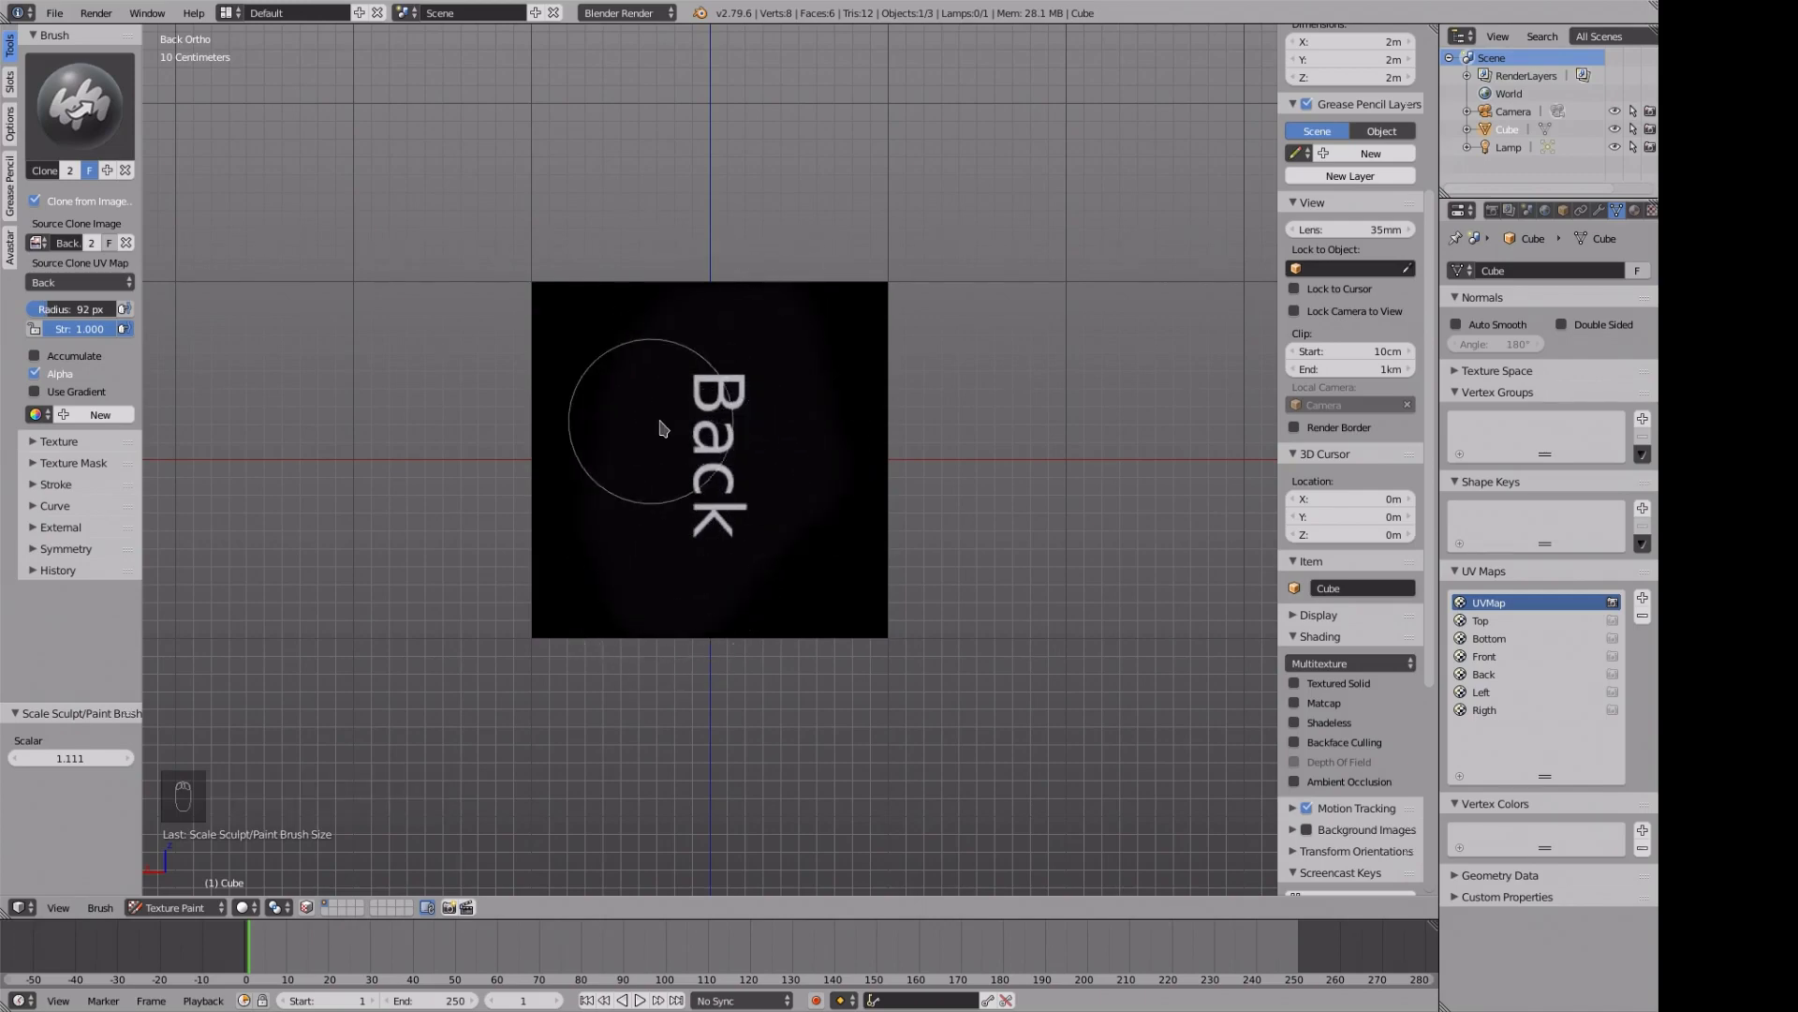
# - Set the clone source to Bottom.png with the Bottom UV map and paint it onto the cube's bottom face
pyautogui.click(38, 243)
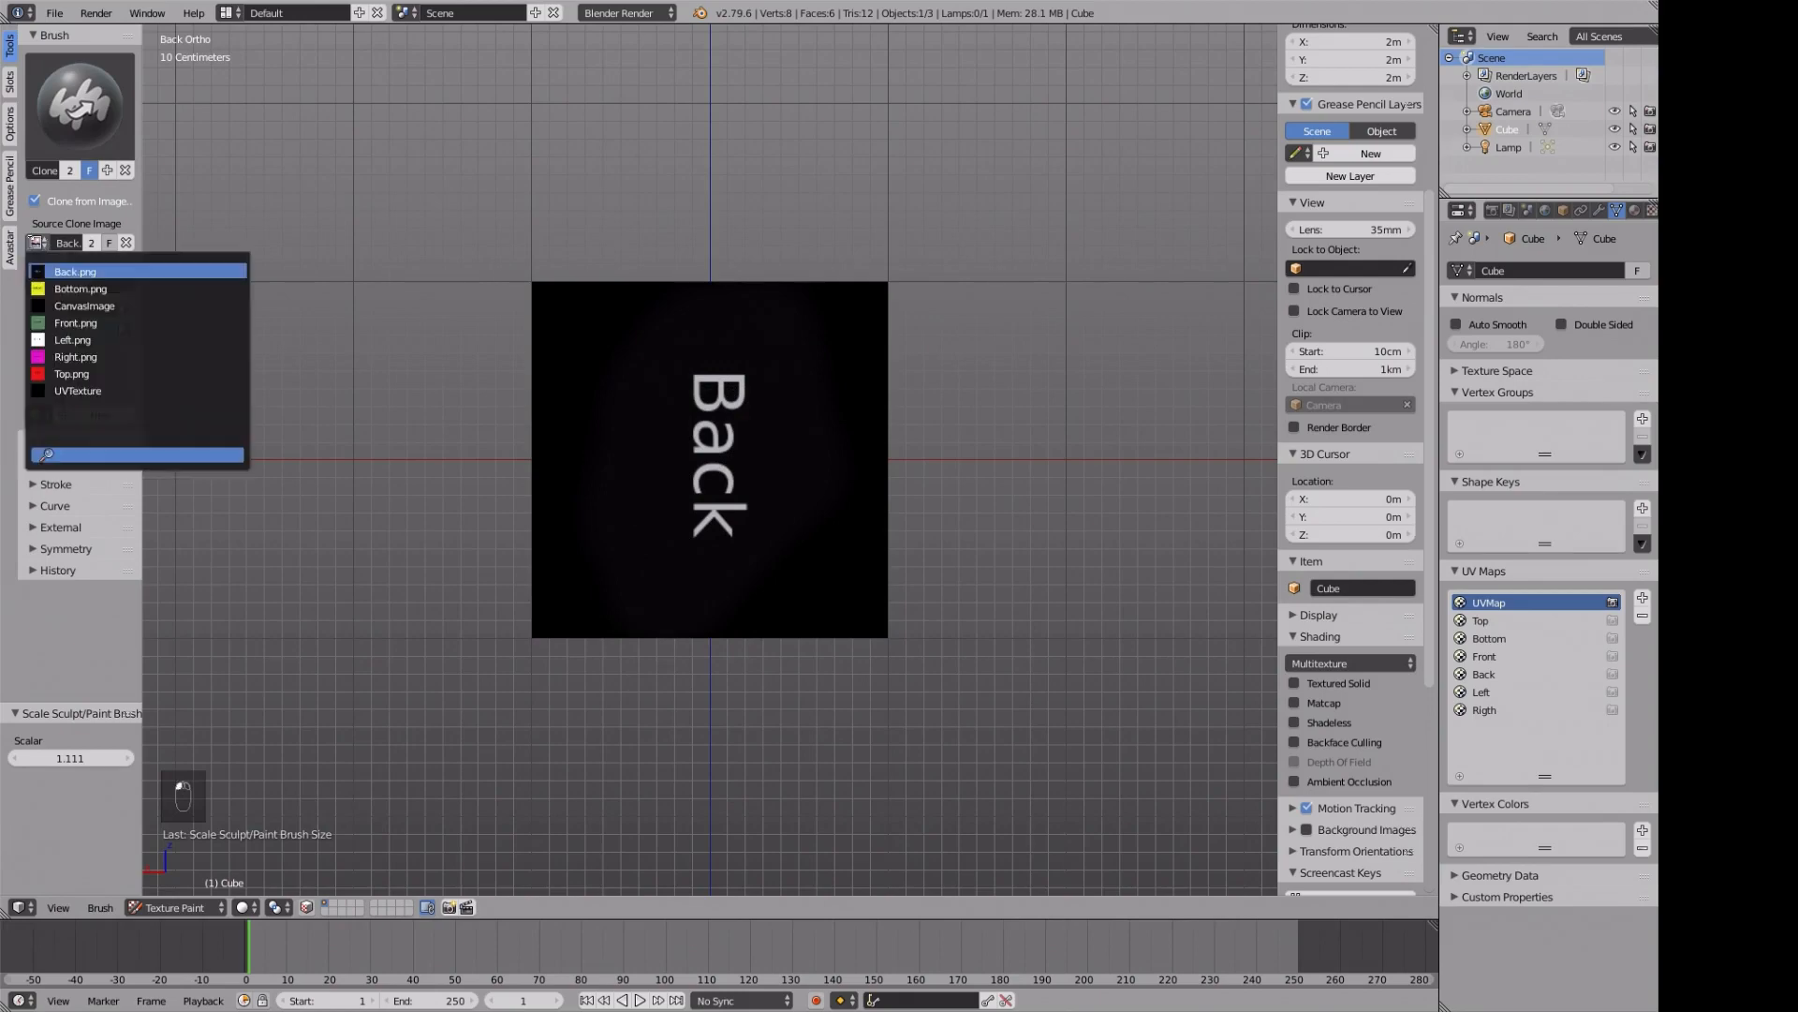
pyautogui.click(66, 288)
pyautogui.click(60, 282)
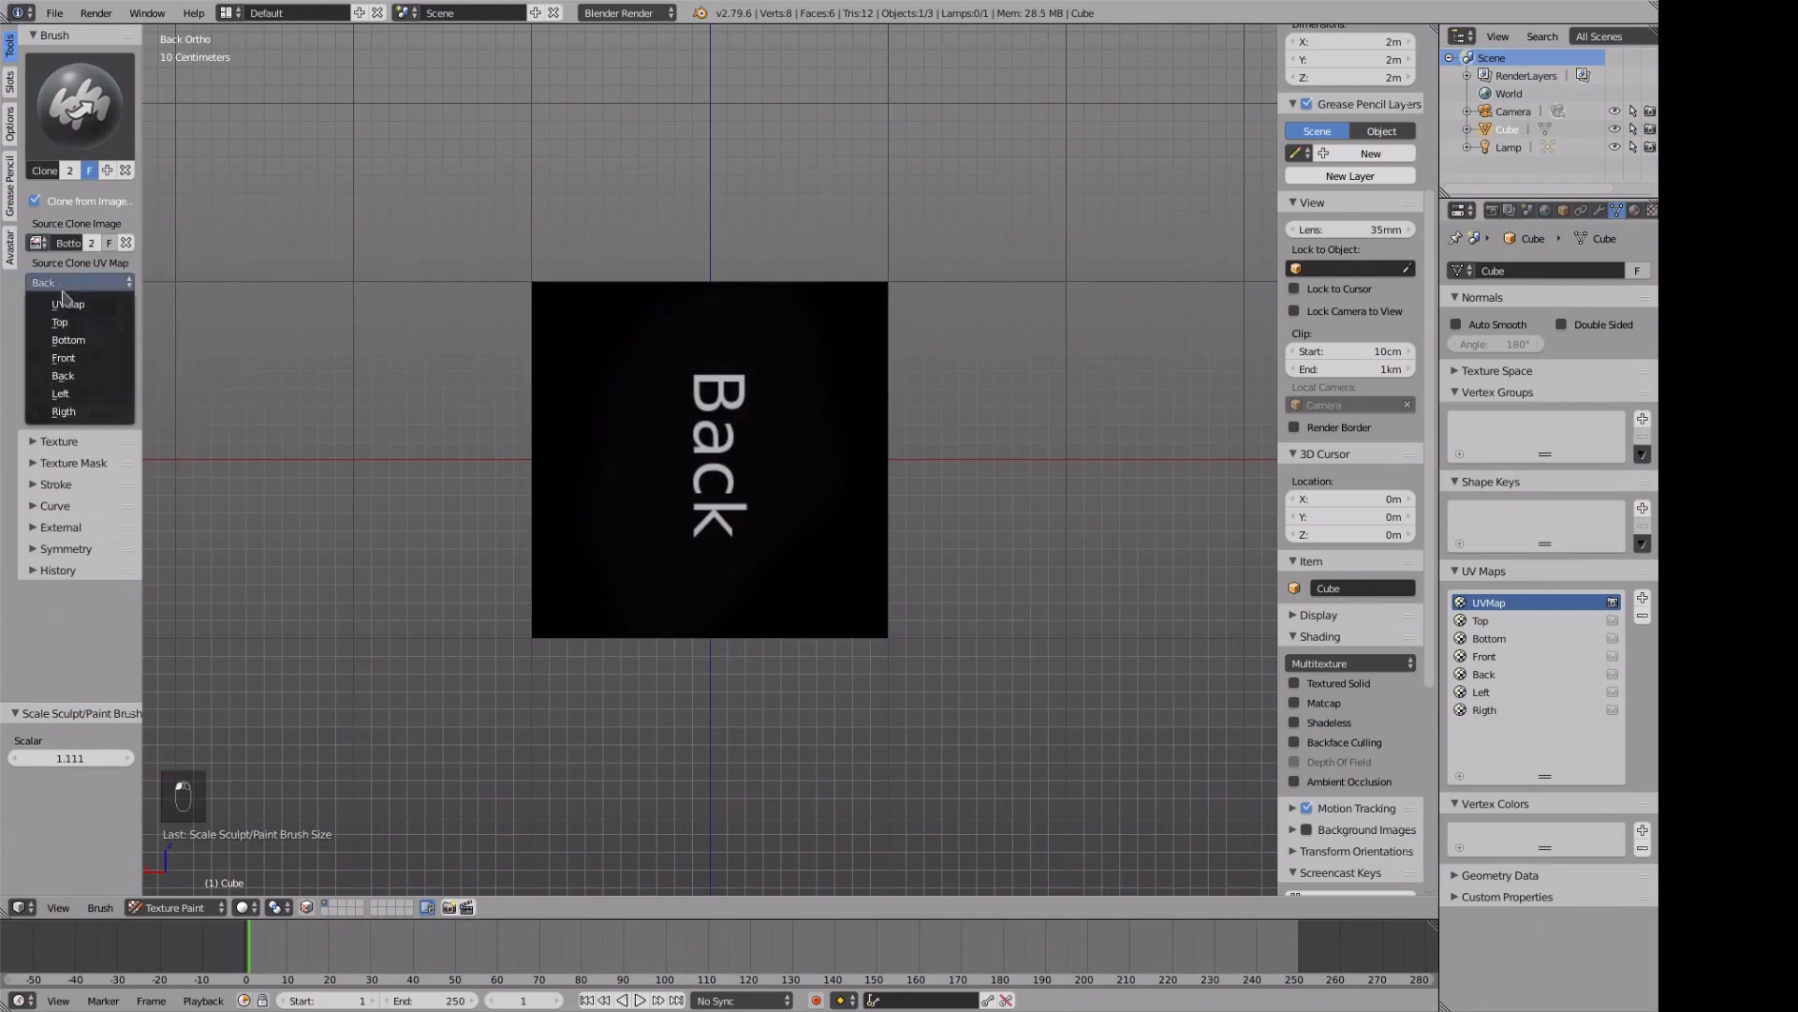
pyautogui.click(68, 339)
pyautogui.press('ctrl+KP_7')
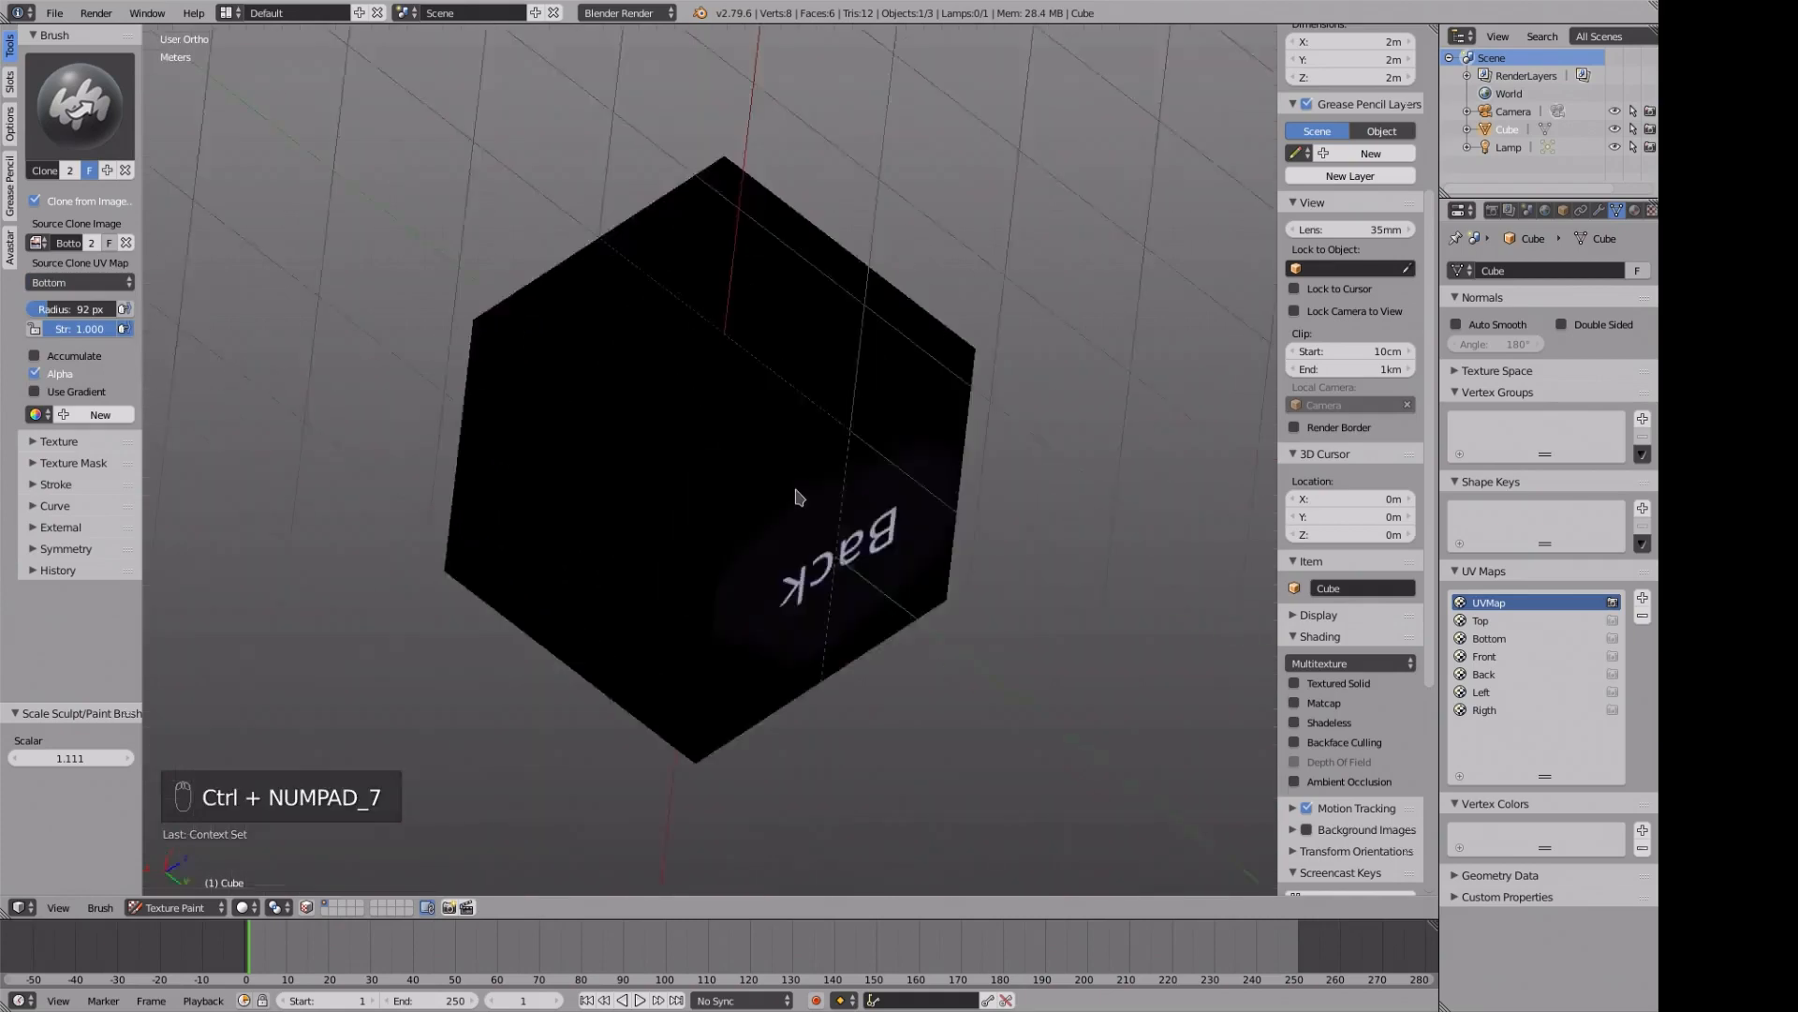
pyautogui.moveTo(759, 334)
pyautogui.mouseDown()
pyautogui.moveTo(524, 412)
pyautogui.moveTo(536, 483)
pyautogui.moveTo(944, 481)
pyautogui.moveTo(565, 405)
pyautogui.mouseUp()
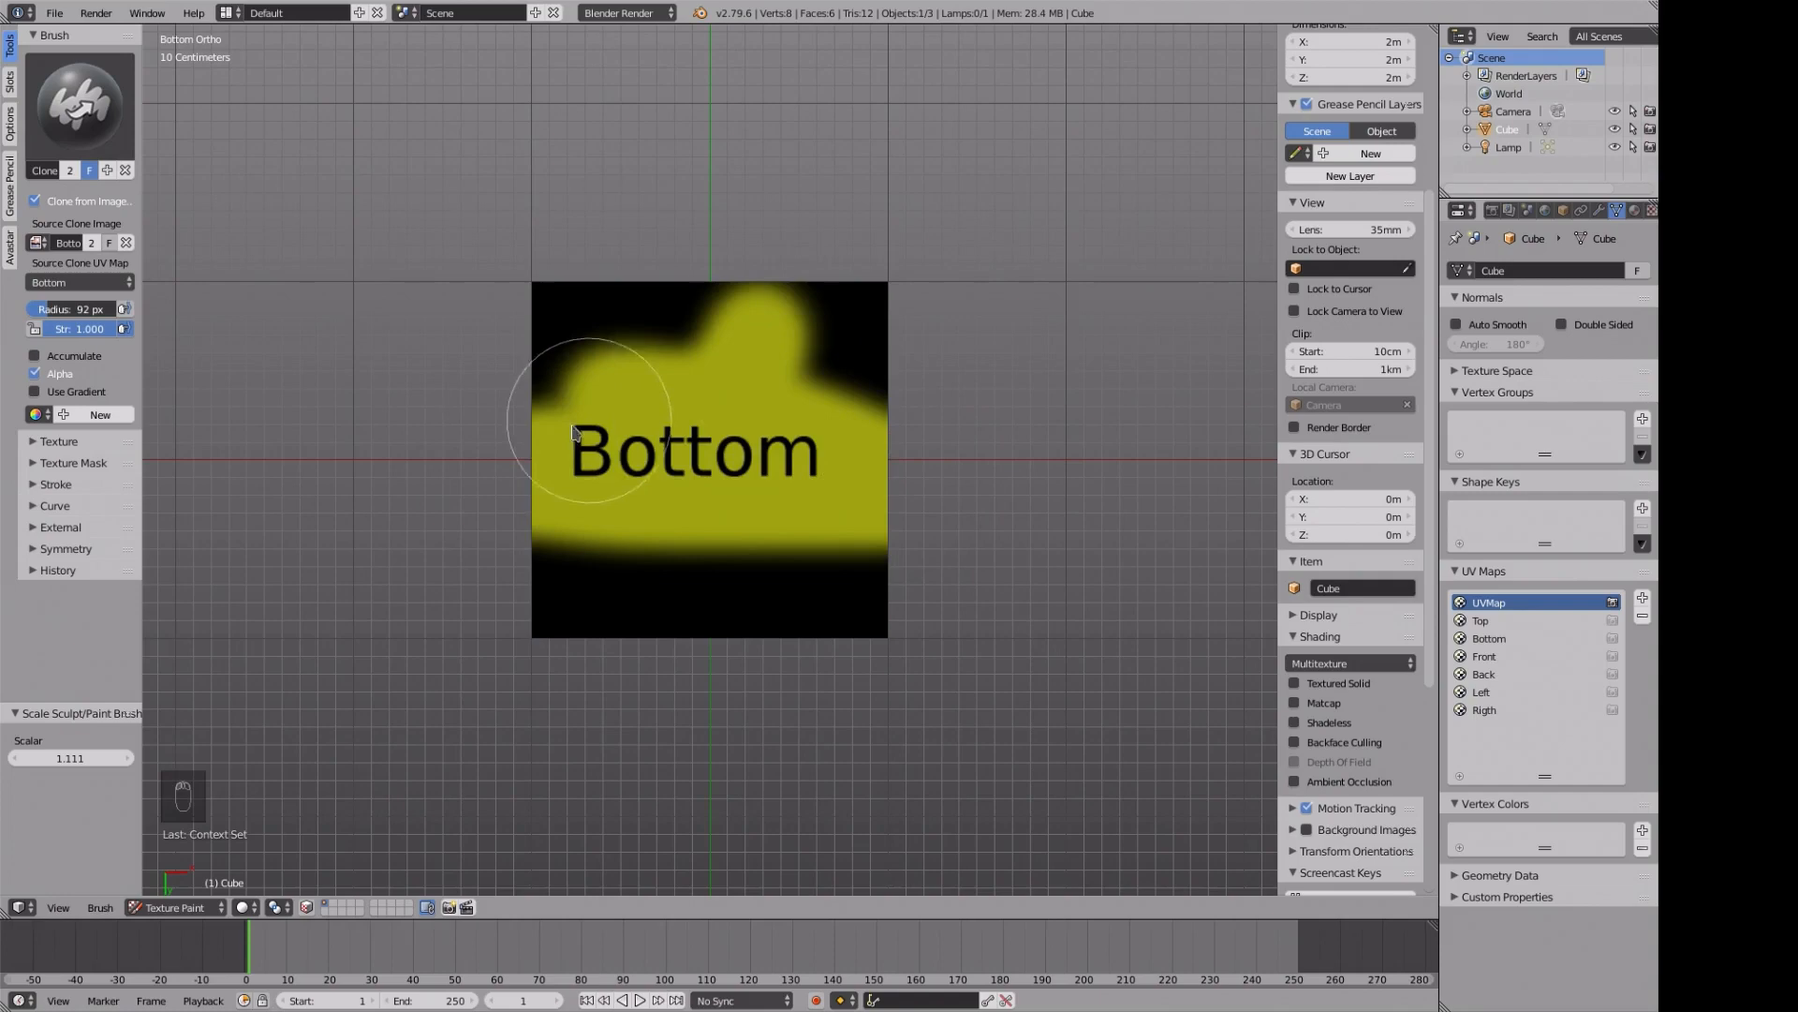
# - Set the clone source to Front.png with the Front UV map and paint it onto the cube's front face
pyautogui.click(36, 242)
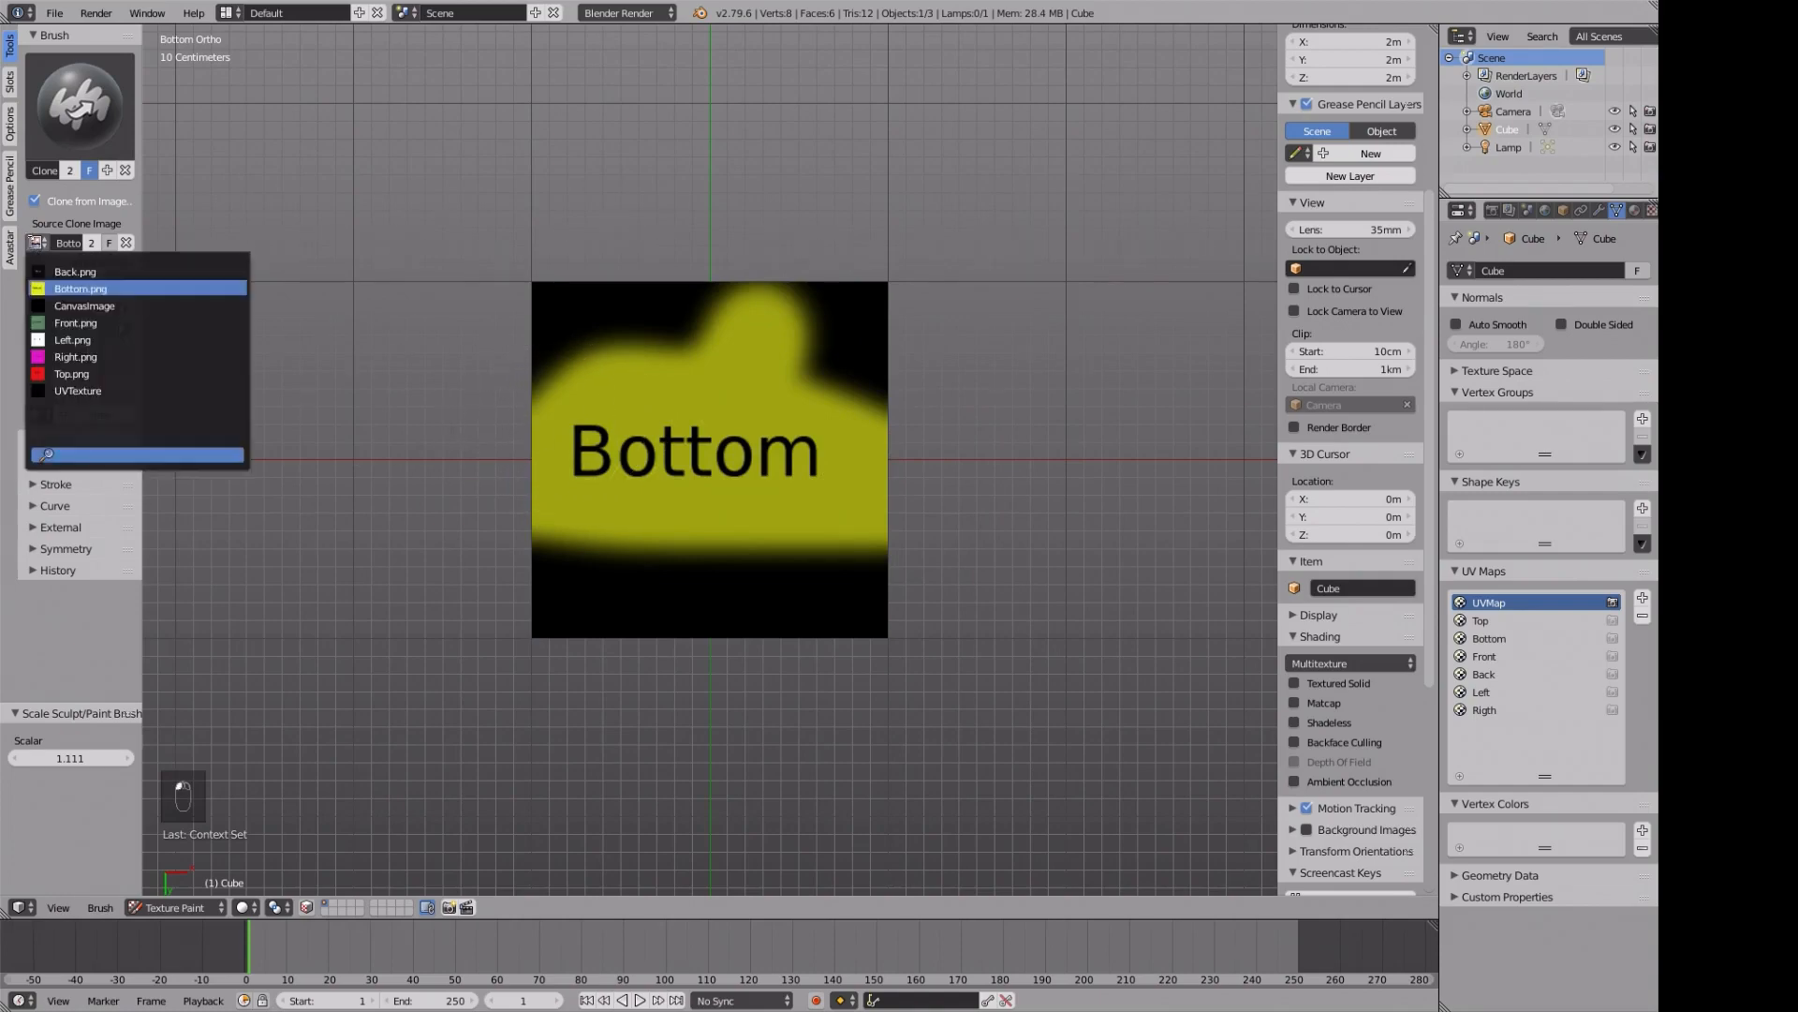
pyautogui.click(49, 323)
pyautogui.click(64, 283)
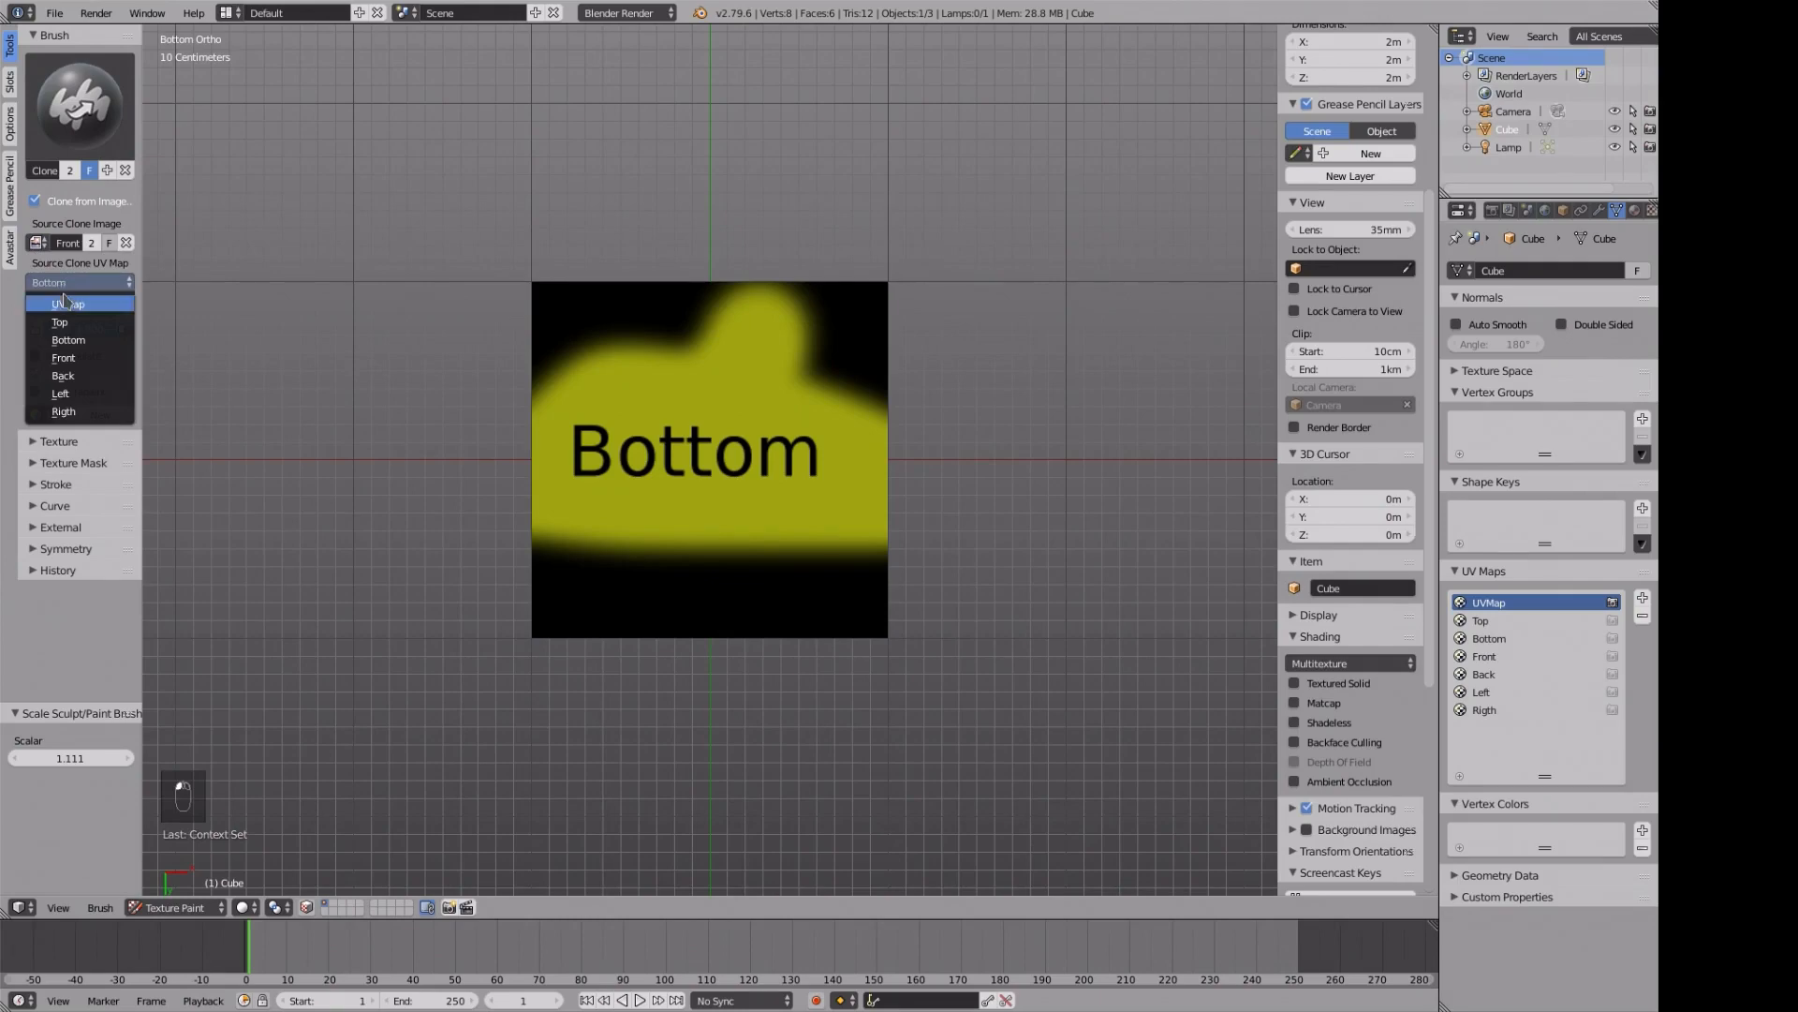
pyautogui.click(64, 358)
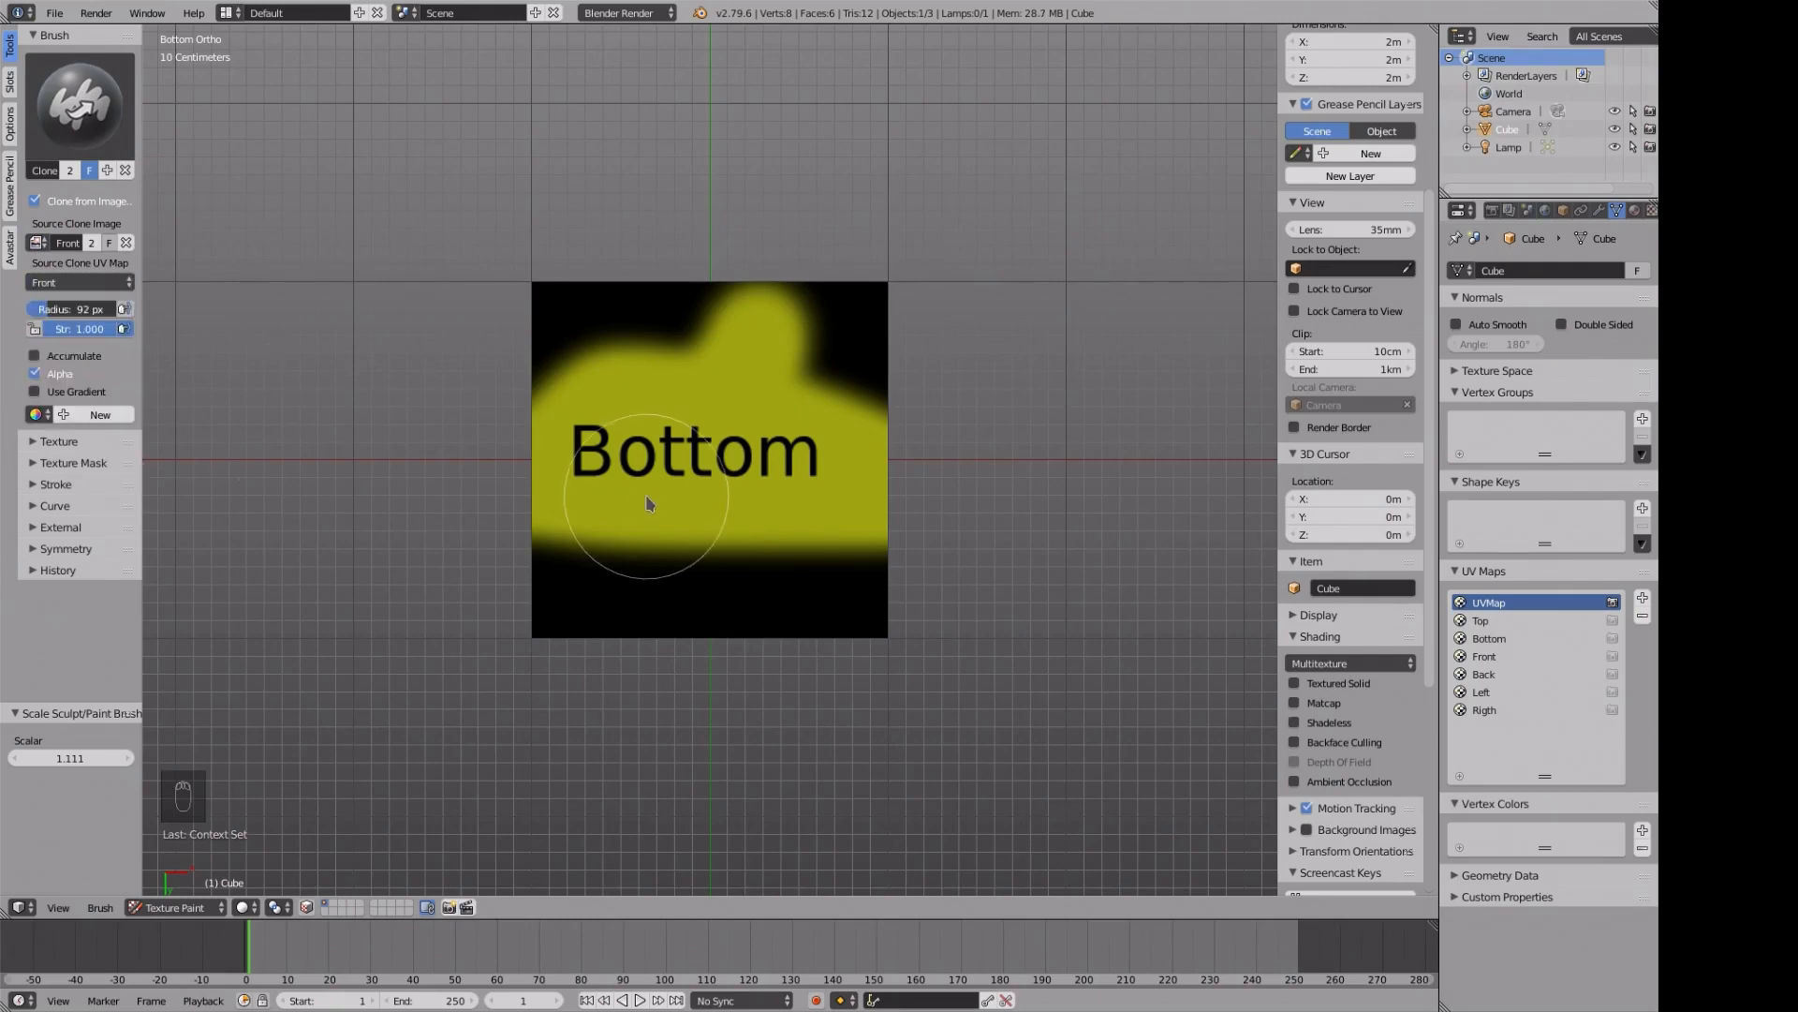
pyautogui.press('KP_1')
pyautogui.moveTo(829, 292)
pyautogui.mouseDown()
pyautogui.moveTo(683, 430)
pyautogui.moveTo(474, 393)
pyautogui.moveTo(963, 515)
pyautogui.moveTo(502, 543)
pyautogui.moveTo(891, 441)
pyautogui.mouseUp()
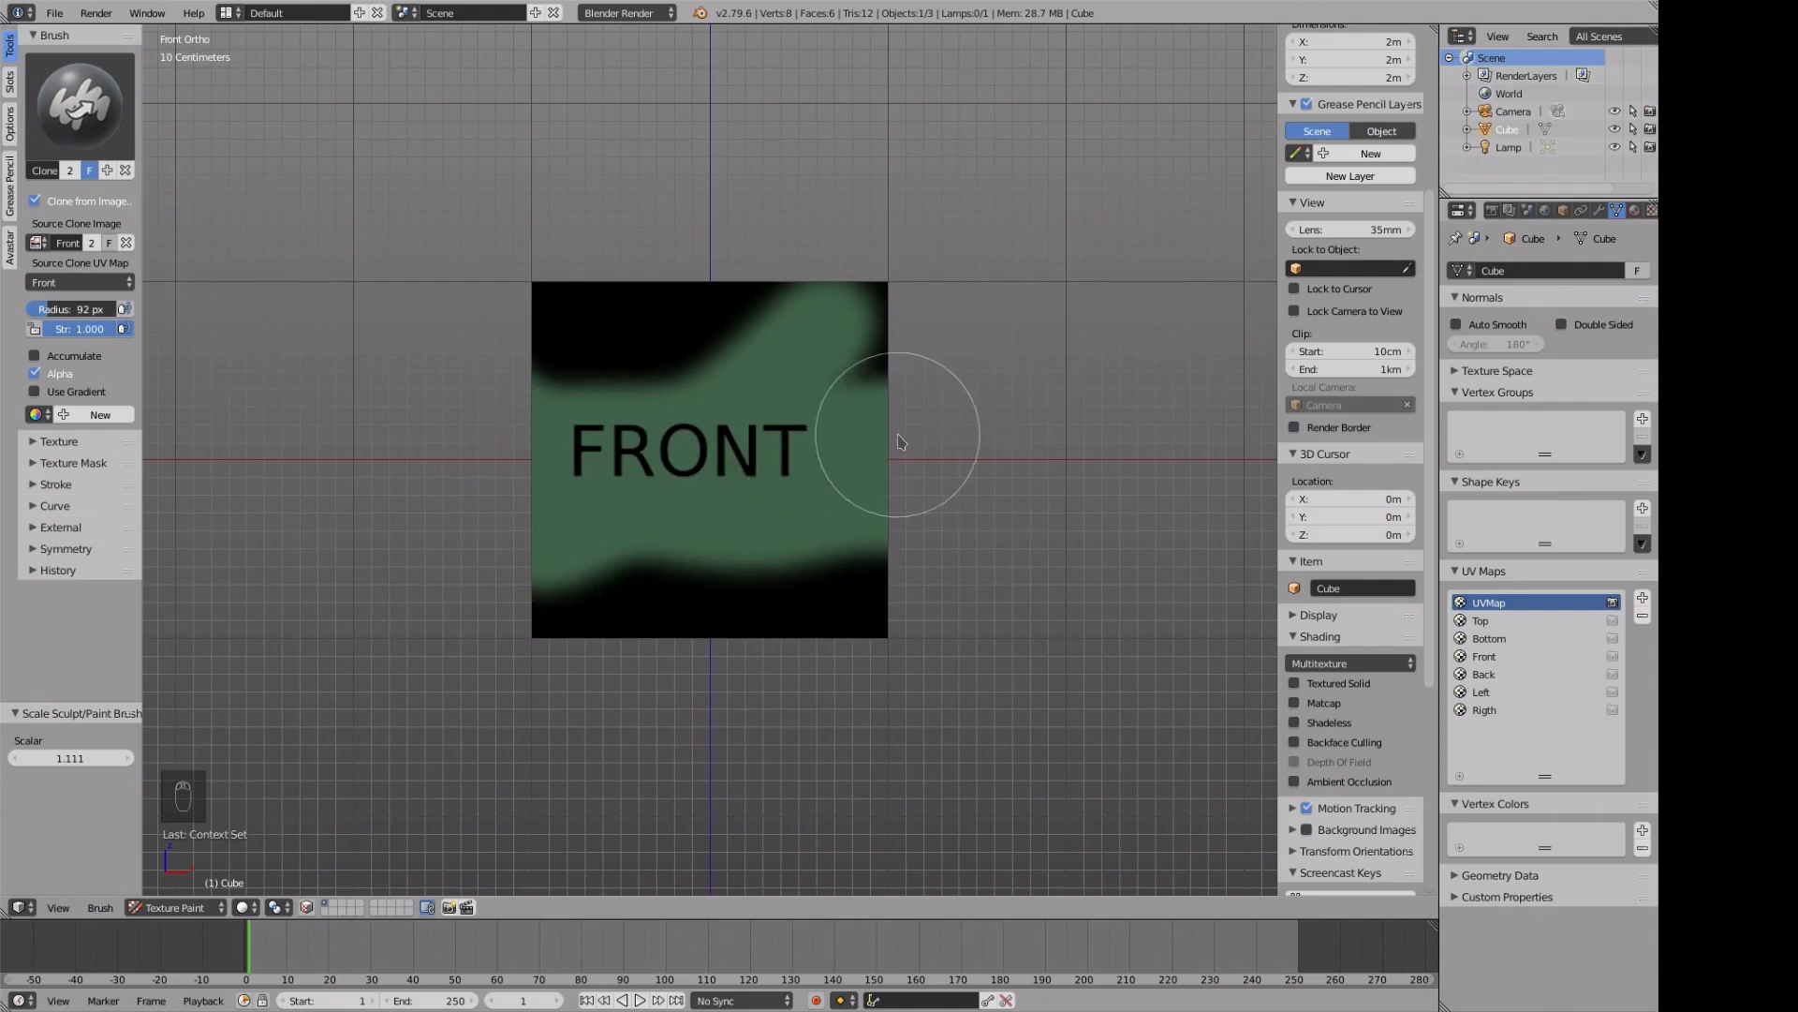
# - Set the clone source to Left.png with the Left UV map and paint it over the cube's left face
pyautogui.click(37, 243)
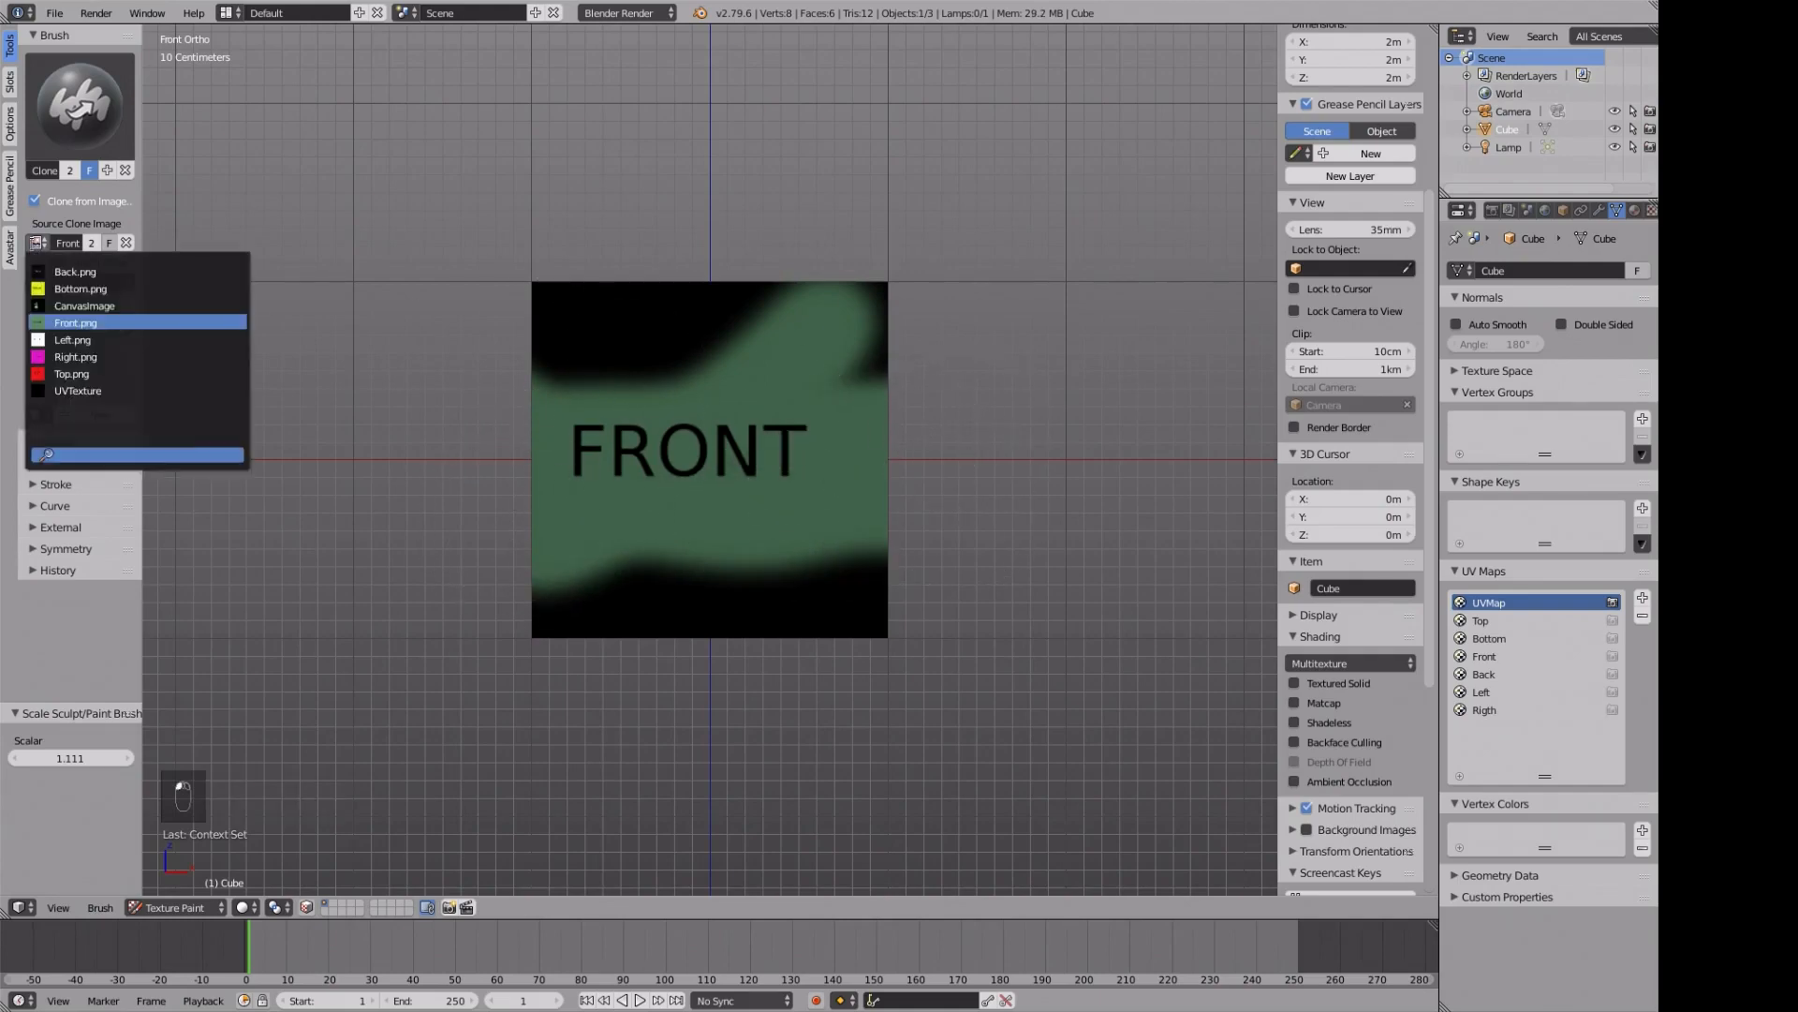
pyautogui.click(44, 337)
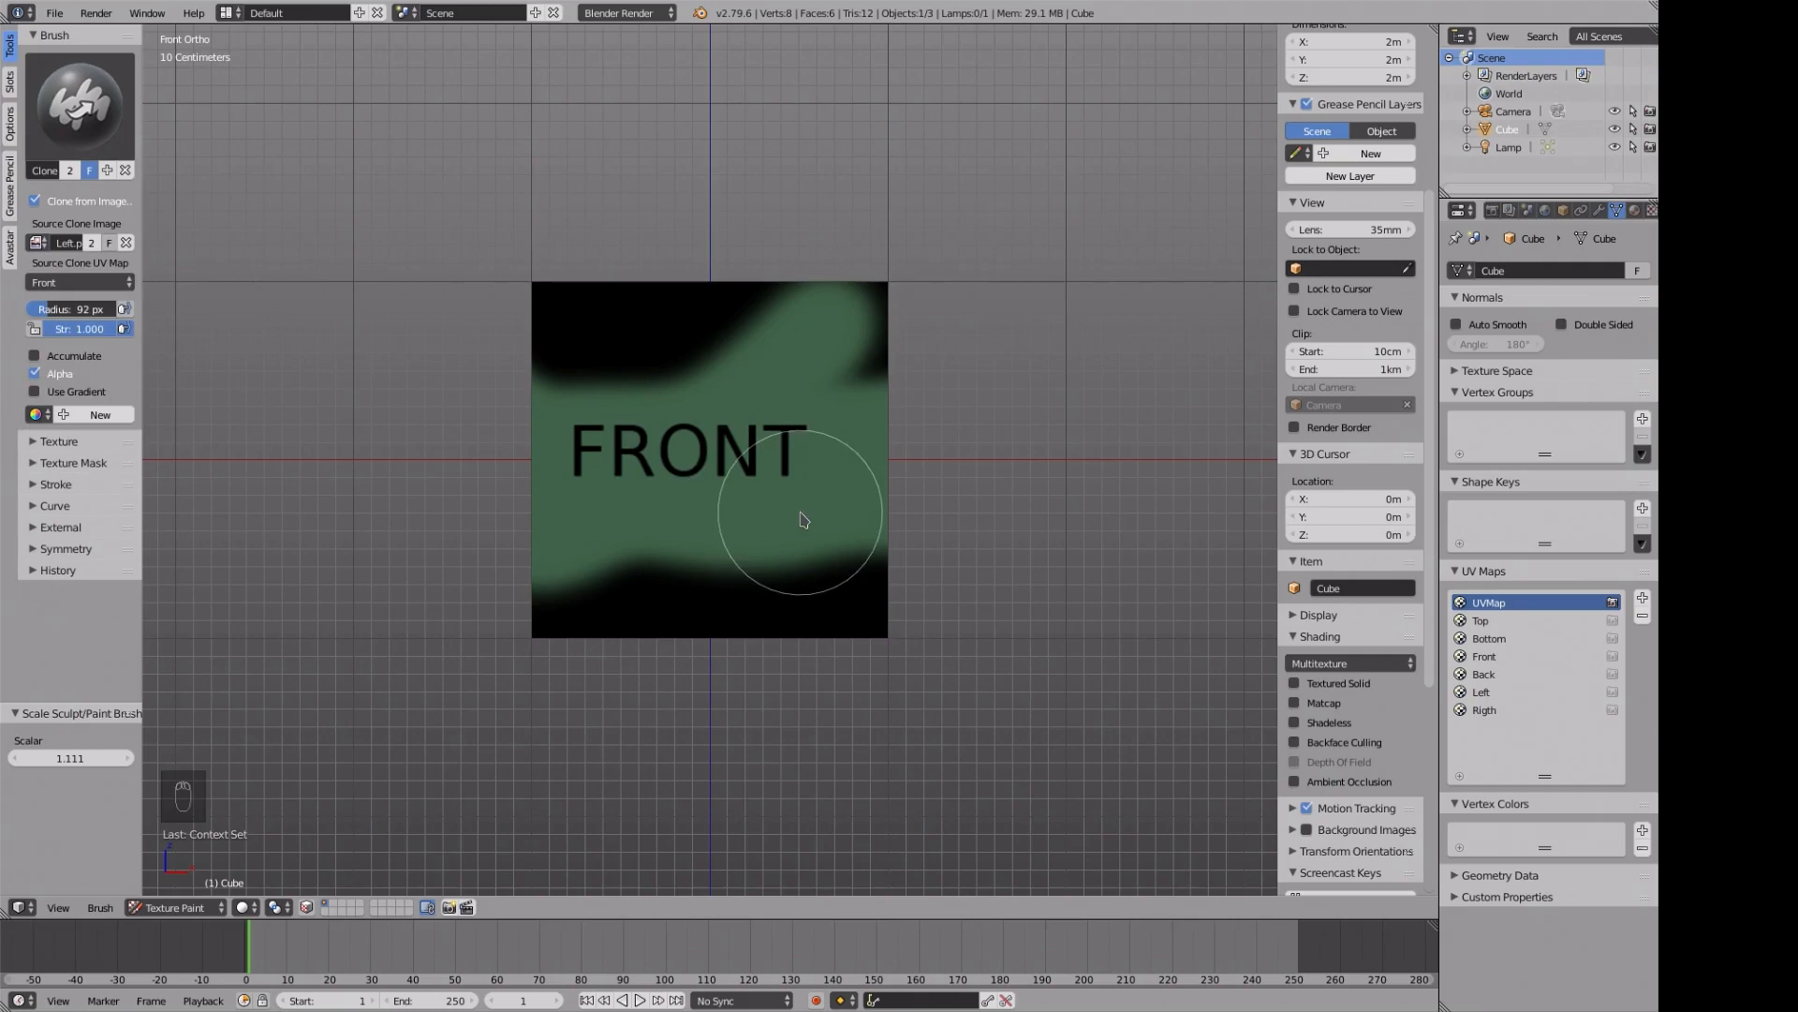
pyautogui.click(81, 282)
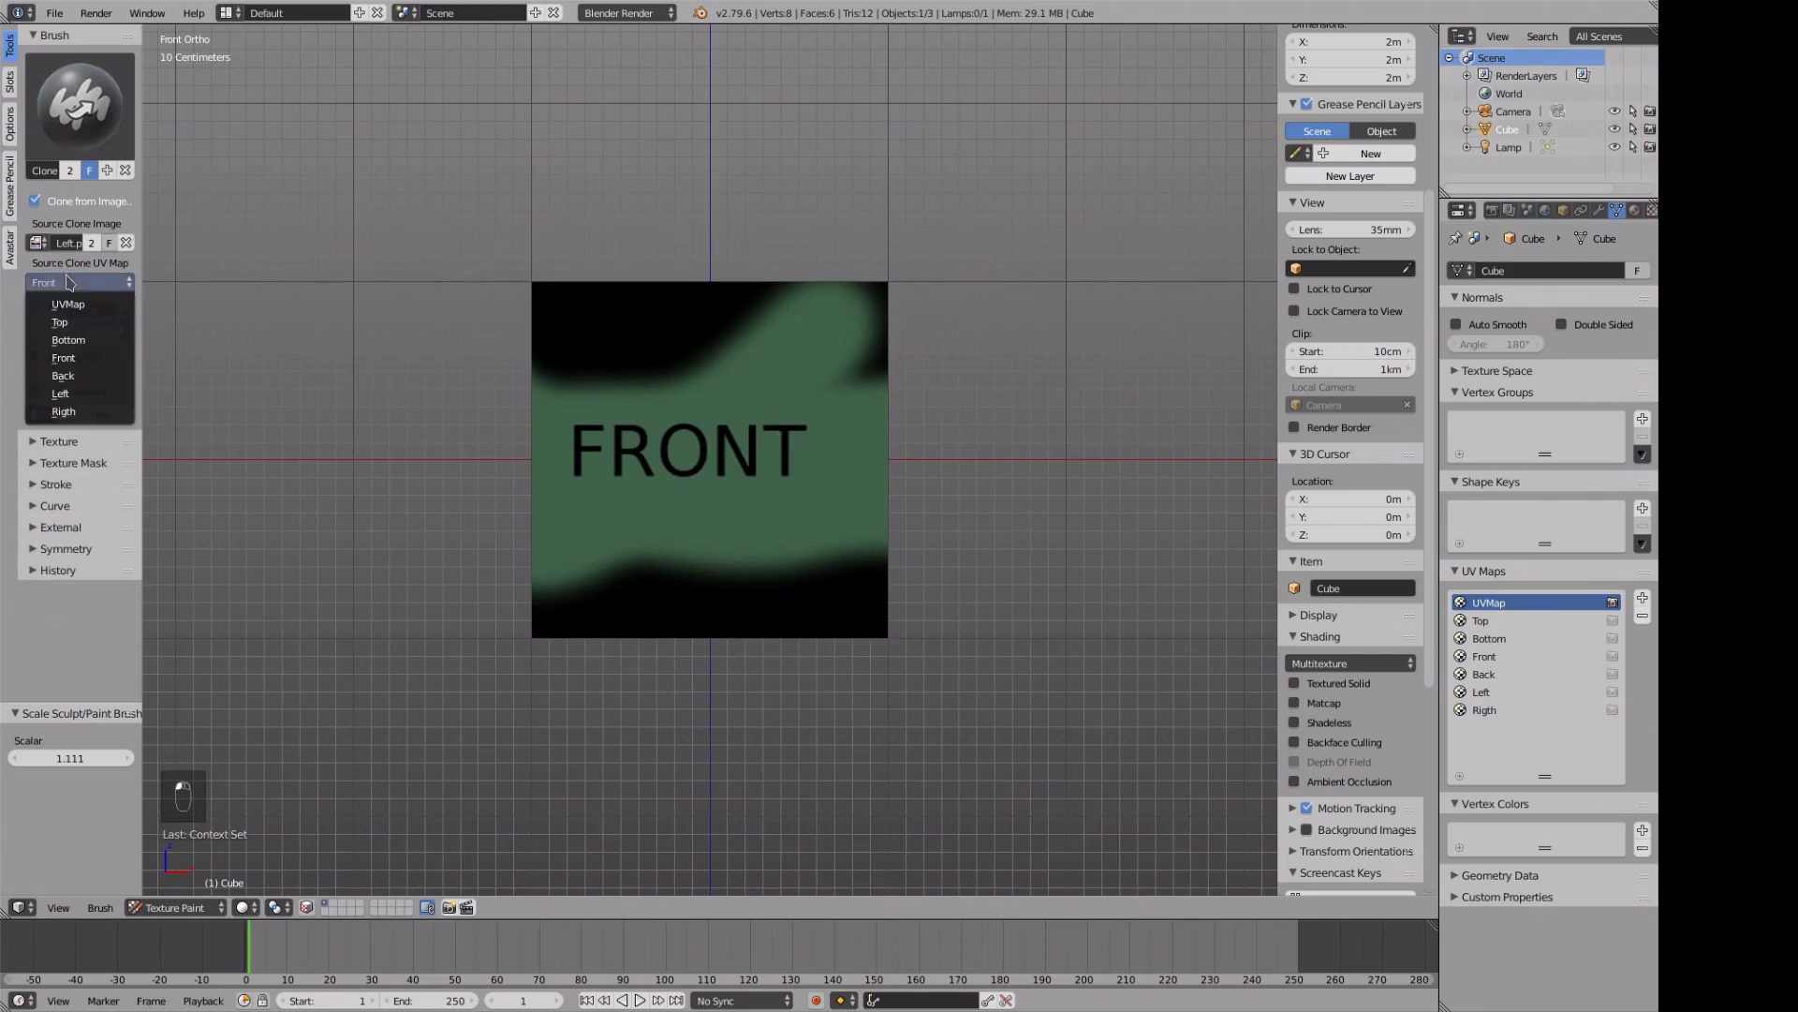
pyautogui.click(67, 393)
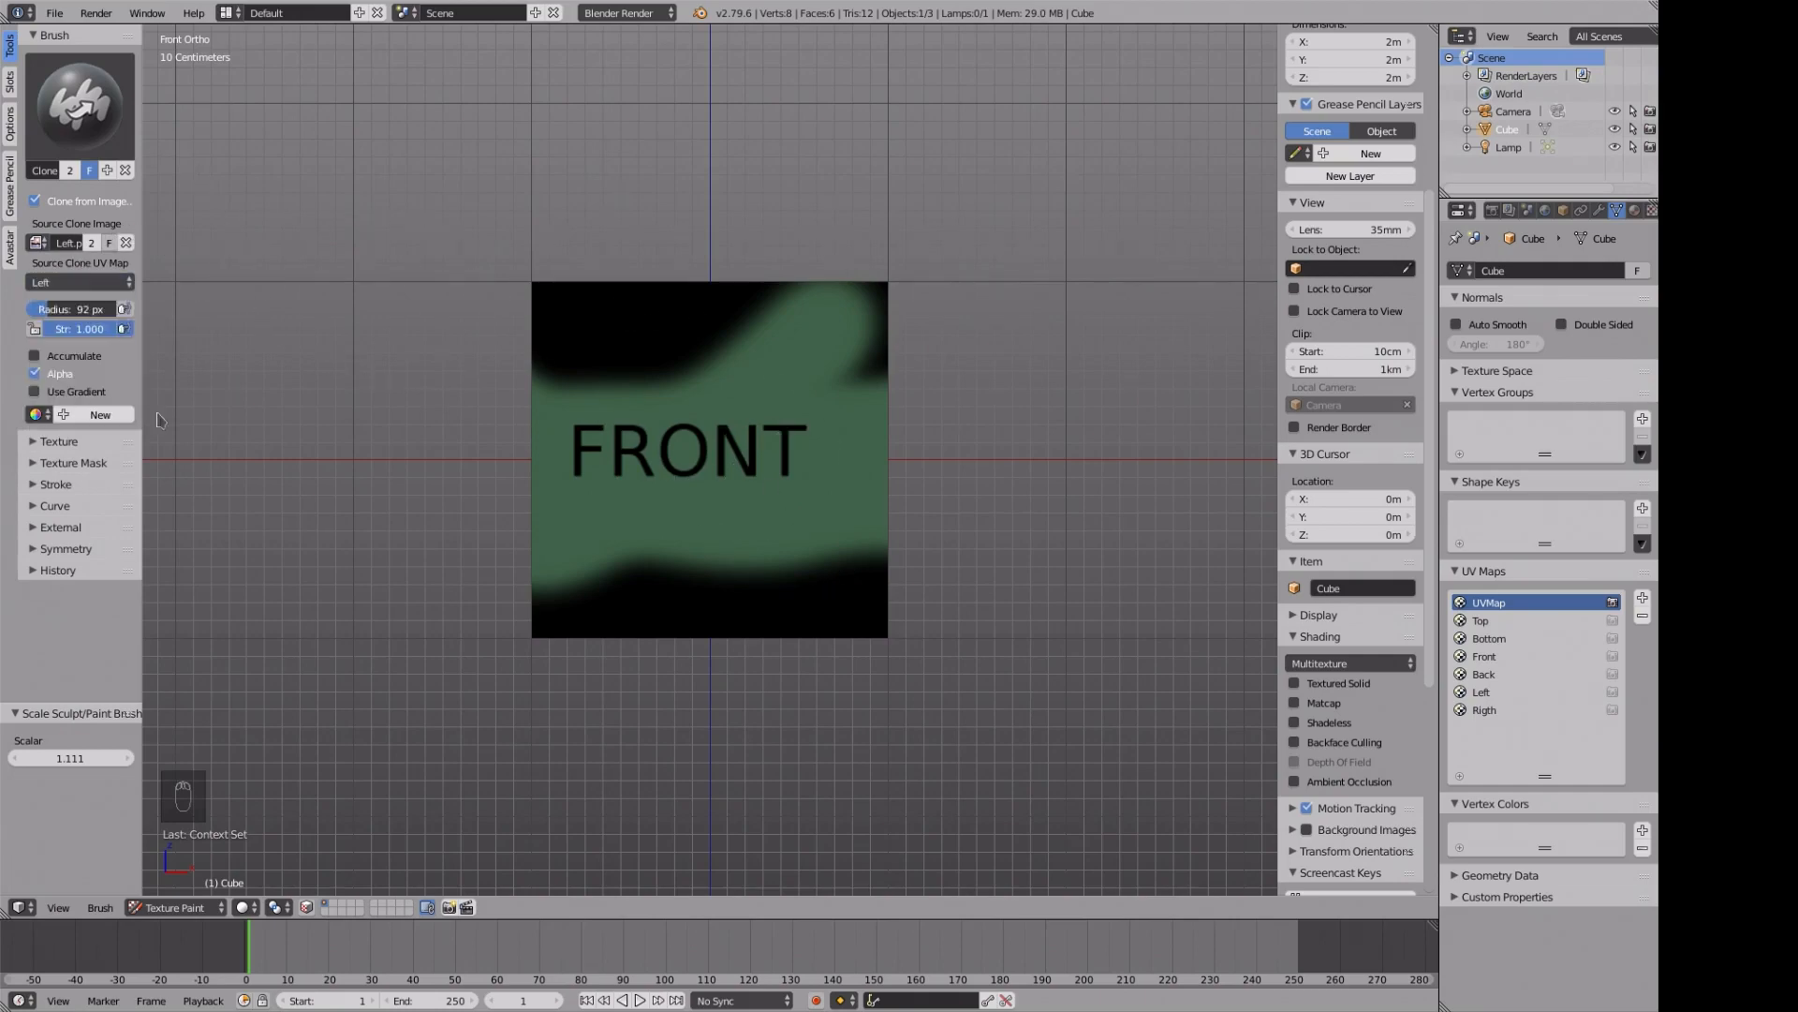
pyautogui.press('ctrl+KP_3')
pyautogui.moveTo(626, 459)
pyautogui.mouseDown()
pyautogui.moveTo(891, 428)
pyautogui.moveTo(814, 441)
pyautogui.moveTo(750, 234)
pyautogui.moveTo(744, 386)
pyautogui.moveTo(1003, 461)
pyautogui.moveTo(450, 459)
pyautogui.moveTo(600, 292)
pyautogui.moveTo(602, 410)
pyautogui.moveTo(539, 289)
pyautogui.moveTo(901, 331)
pyautogui.moveTo(855, 582)
pyautogui.moveTo(903, 622)
pyautogui.moveTo(462, 622)
pyautogui.moveTo(1006, 614)
pyautogui.moveTo(482, 514)
pyautogui.moveTo(643, 522)
pyautogui.mouseUp()
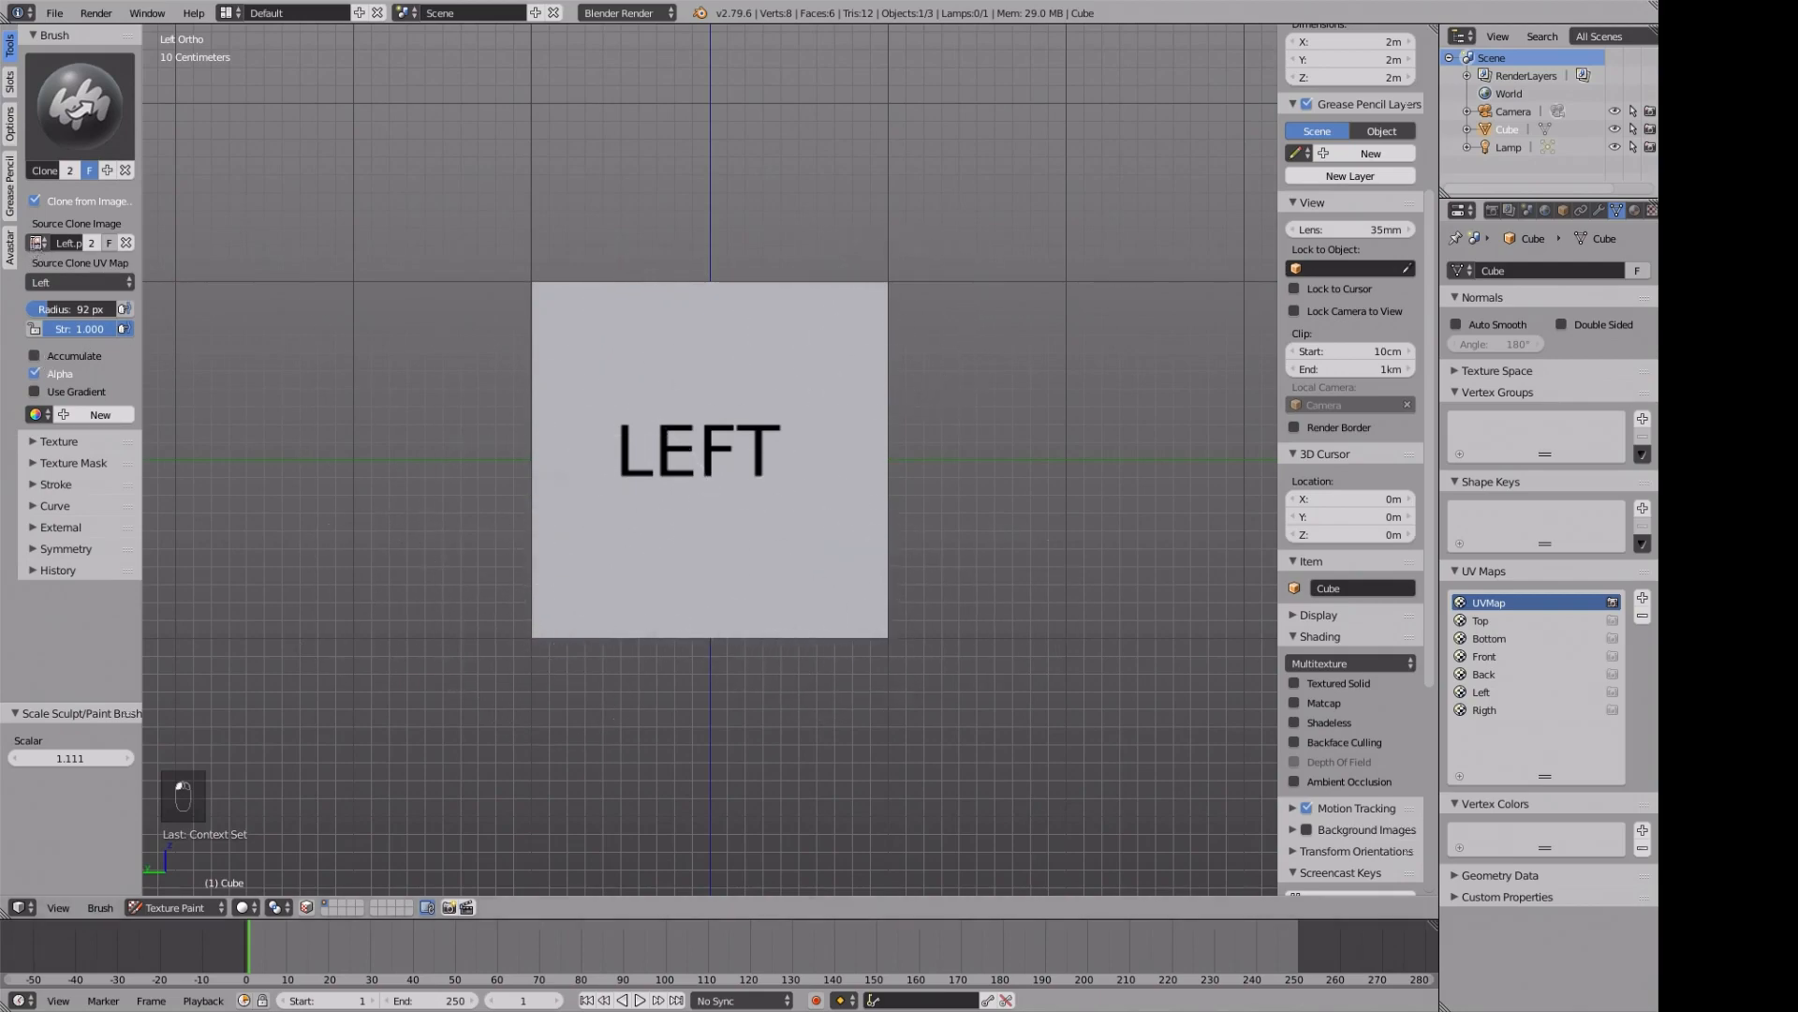
# - Set the clone source to Right.png with the Rigth UV map and paint it onto the cube's right face
pyautogui.click(37, 242)
pyautogui.click(53, 356)
pyautogui.click(49, 283)
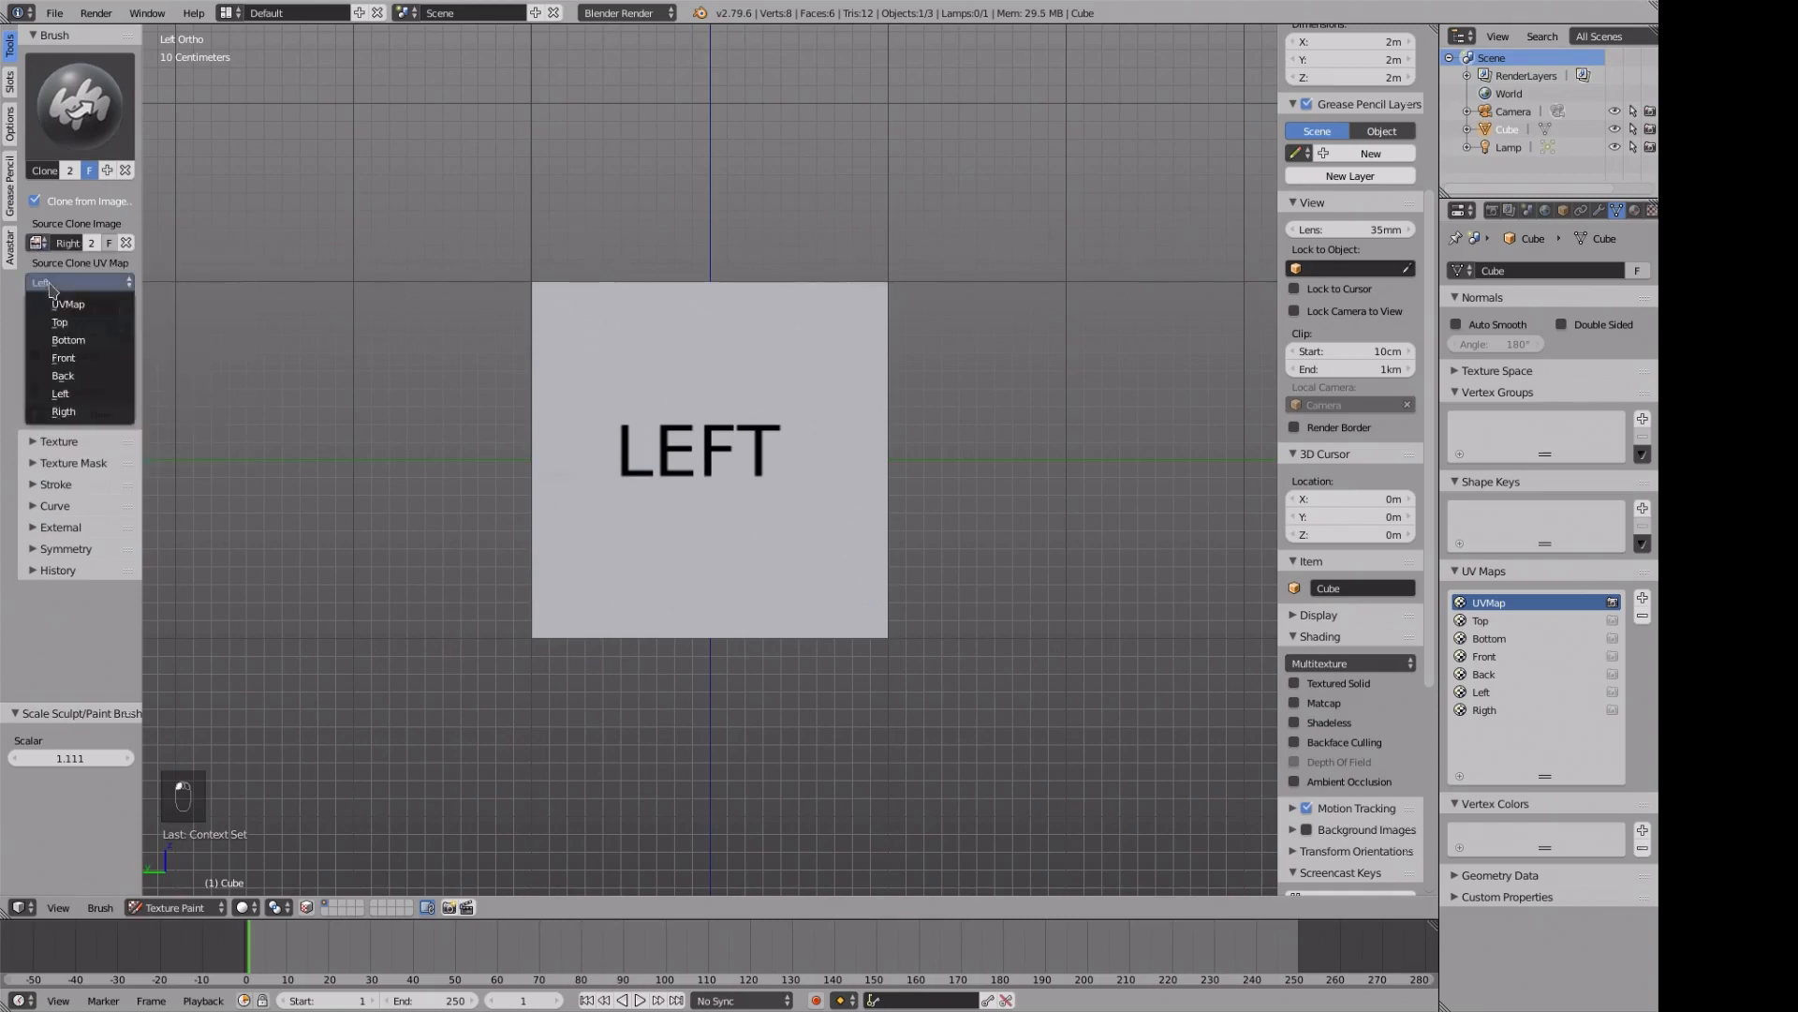
pyautogui.click(73, 412)
pyautogui.press('KP_3')
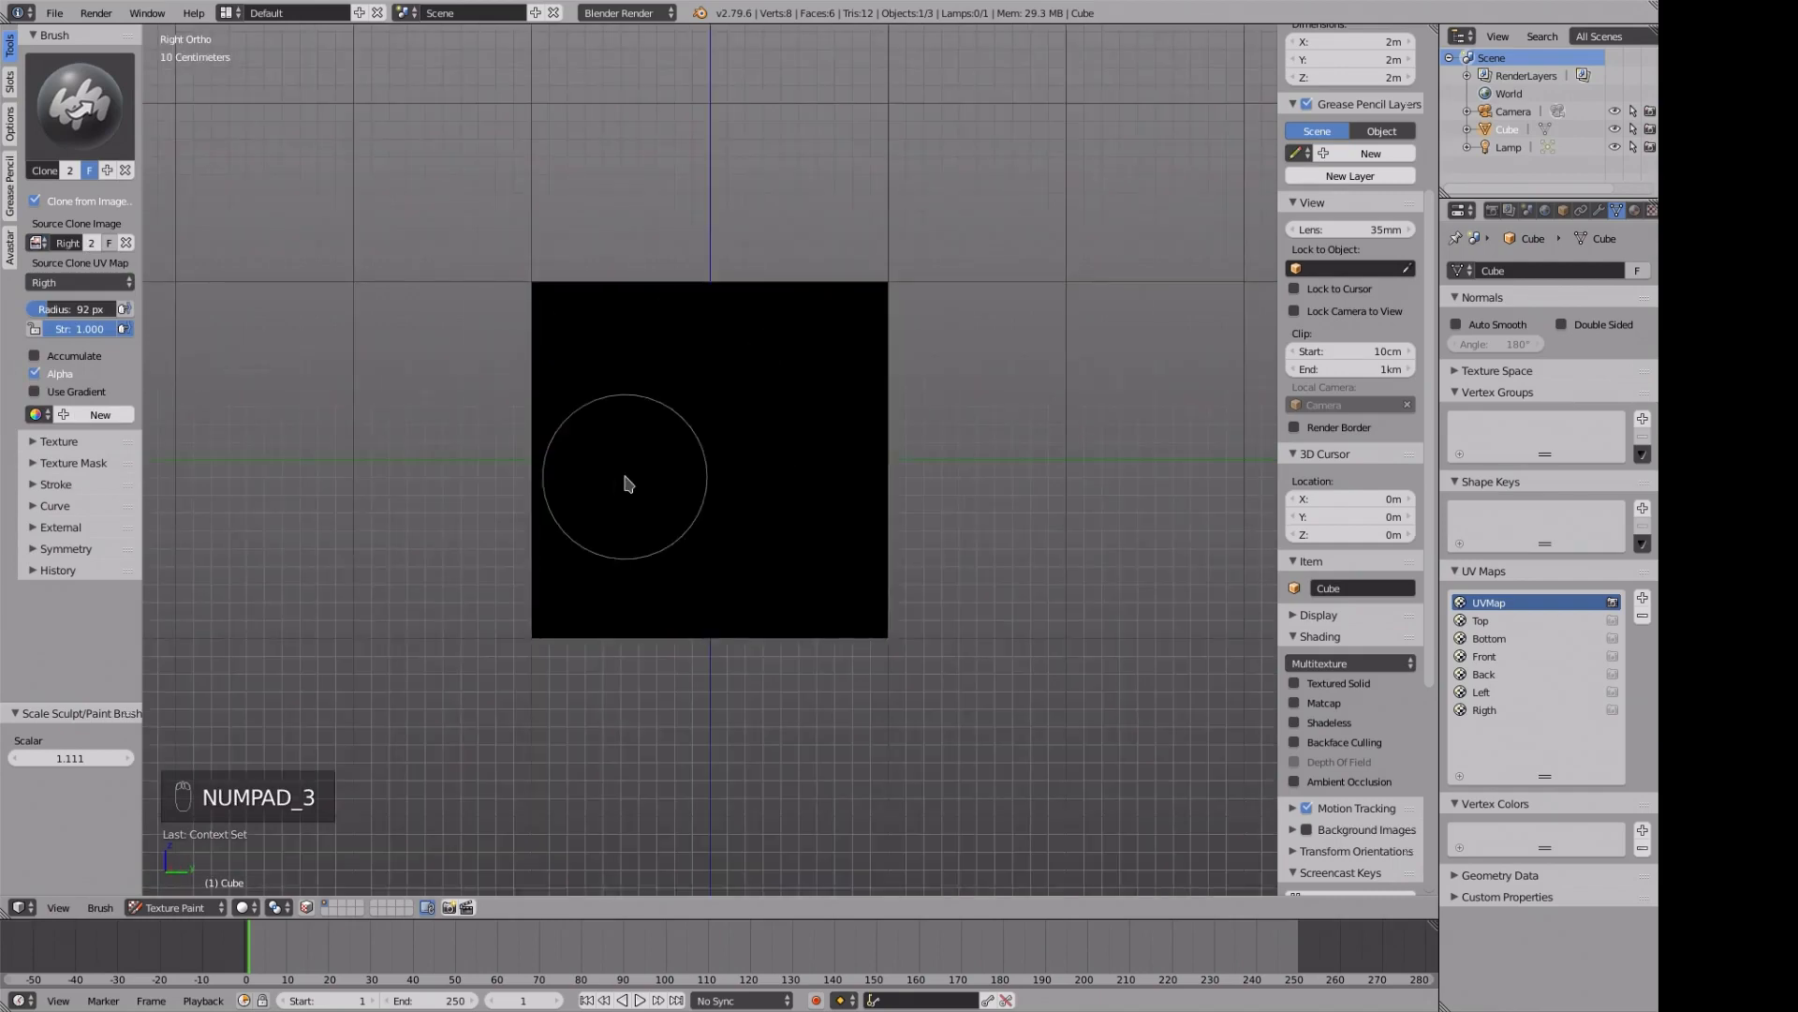
pyautogui.moveTo(634, 441)
pyautogui.mouseDown()
pyautogui.moveTo(750, 369)
pyautogui.moveTo(662, 450)
pyautogui.moveTo(474, 434)
pyautogui.moveTo(859, 462)
pyautogui.moveTo(653, 456)
pyautogui.moveTo(929, 490)
pyautogui.moveTo(466, 431)
pyautogui.moveTo(464, 451)
pyautogui.mouseUp()
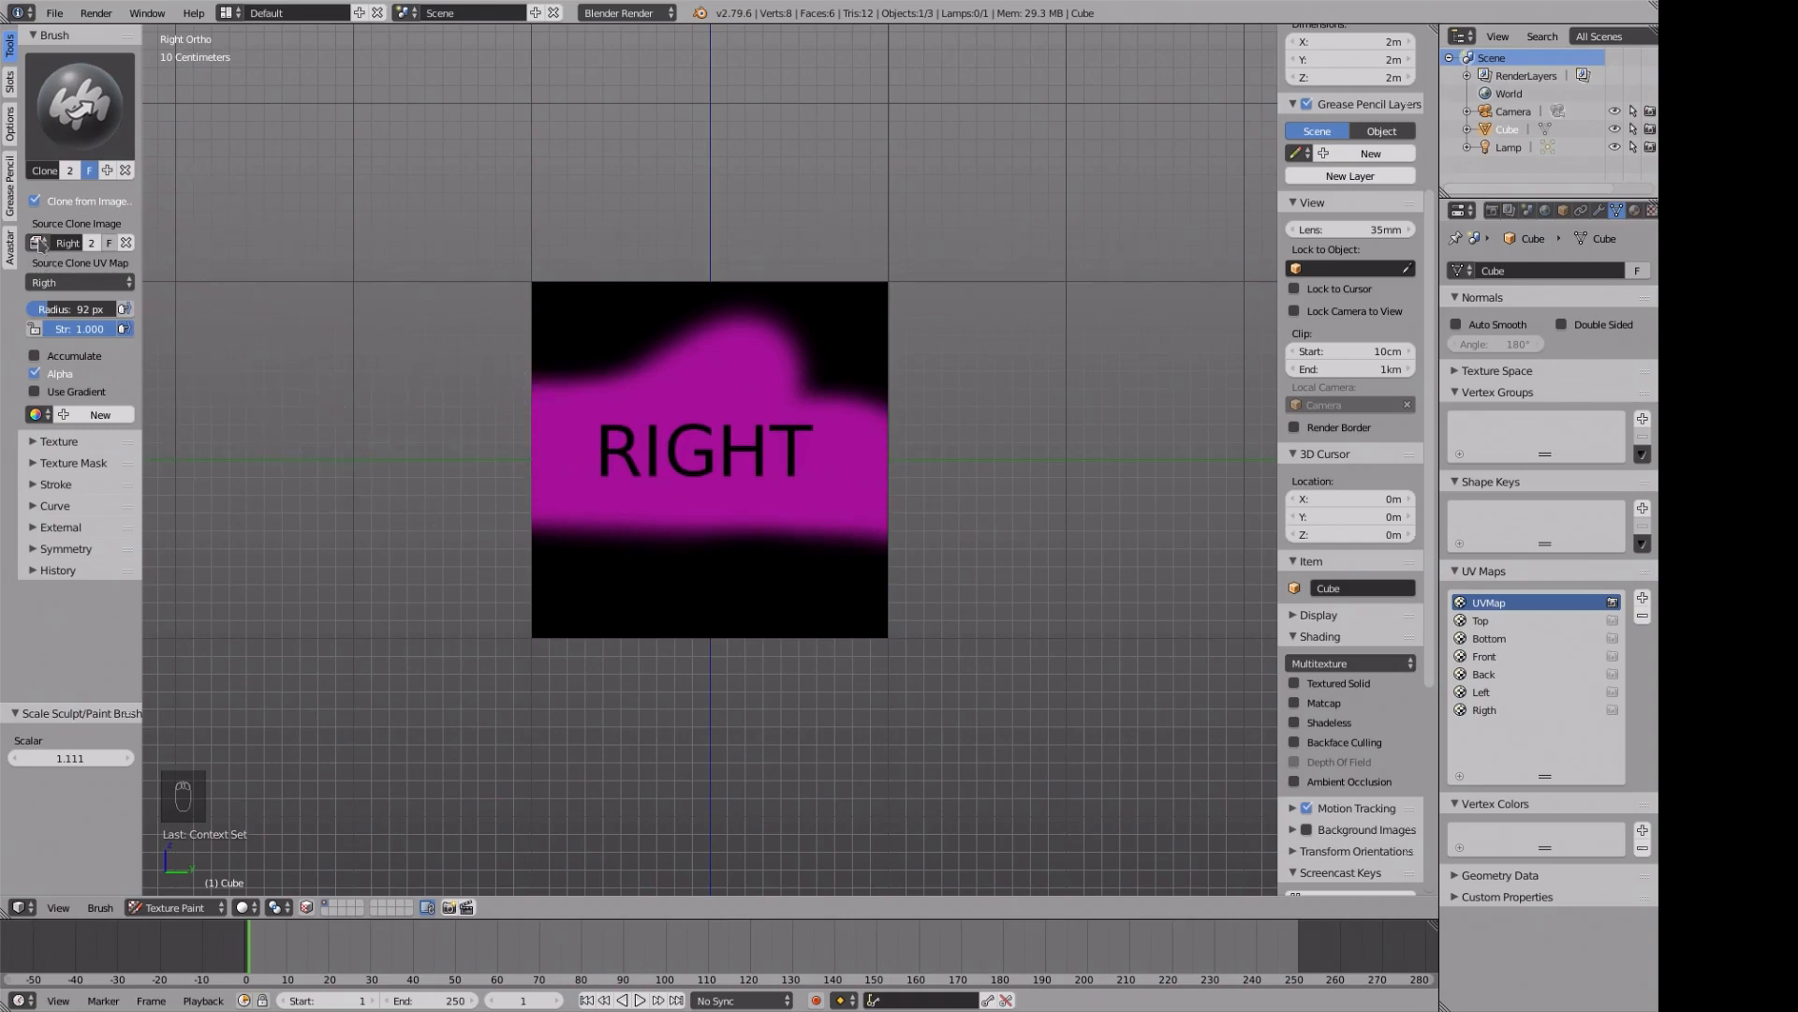
# - Set the clone source to Top.png with the Top UV map and paint it diagonally both ways across the cube's top face
pyautogui.click(37, 242)
pyautogui.click(47, 375)
pyautogui.click(53, 283)
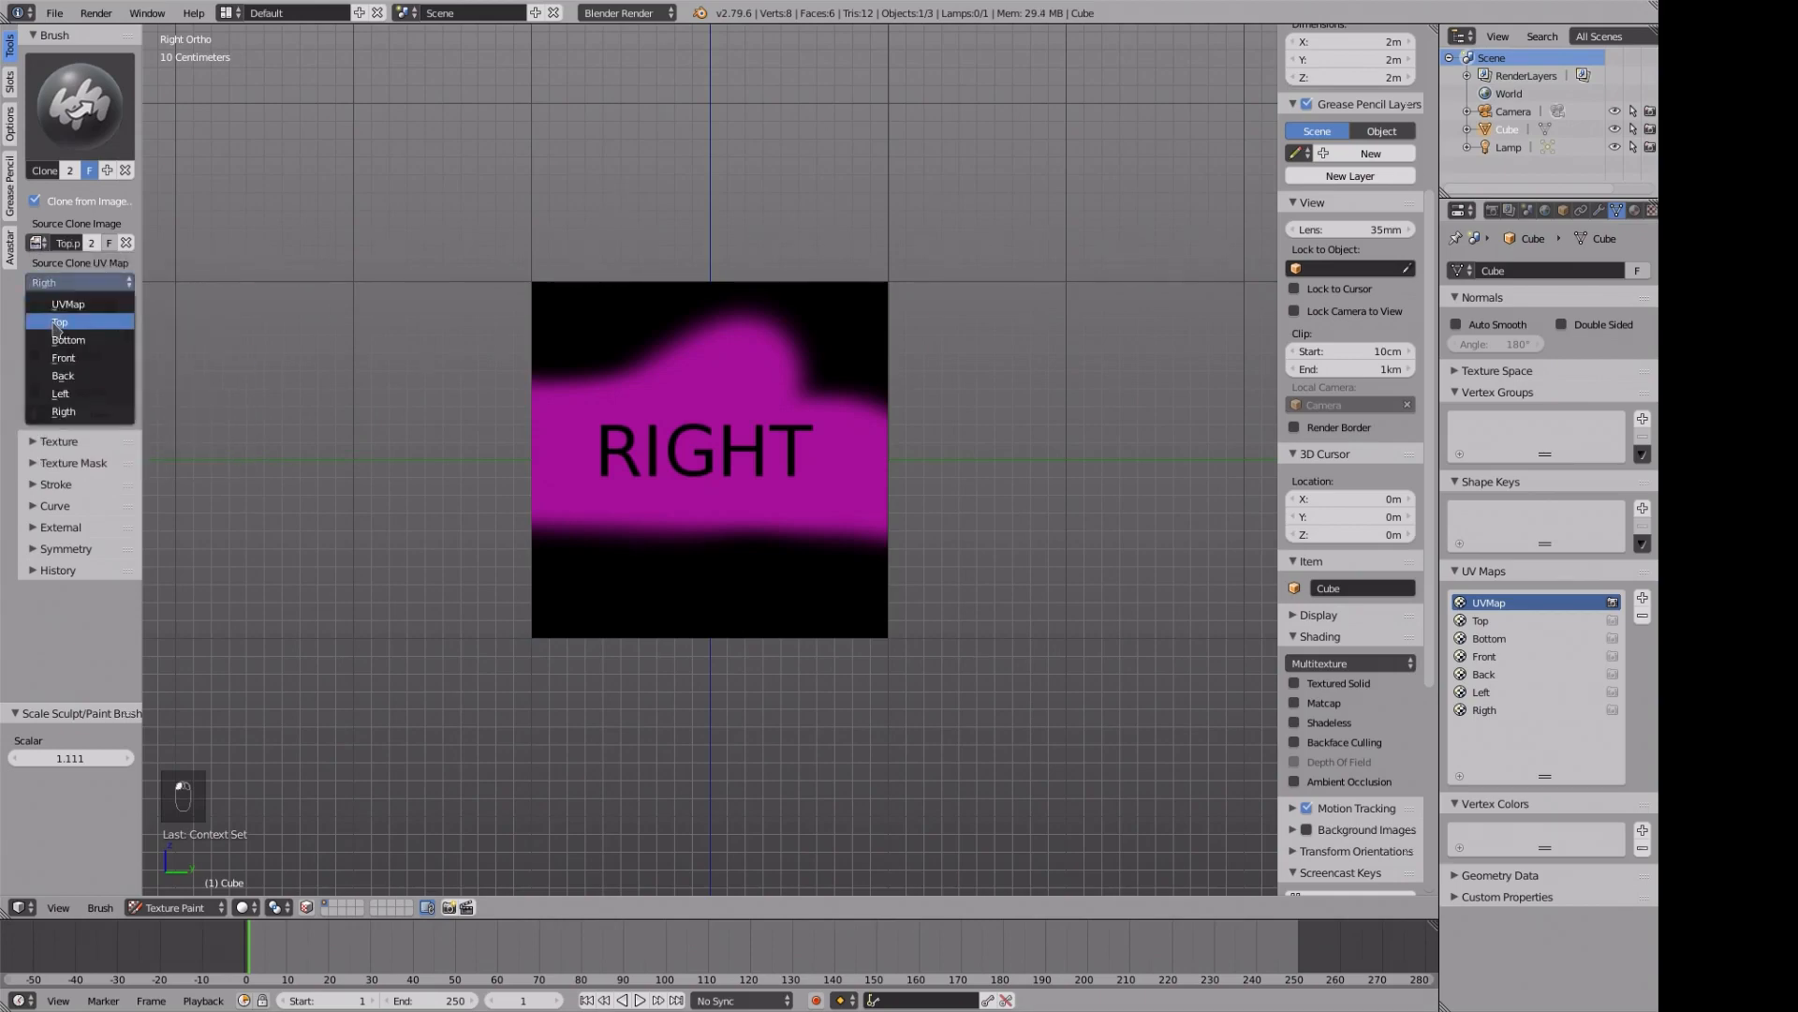
pyautogui.click(53, 322)
pyautogui.press('KP_7')
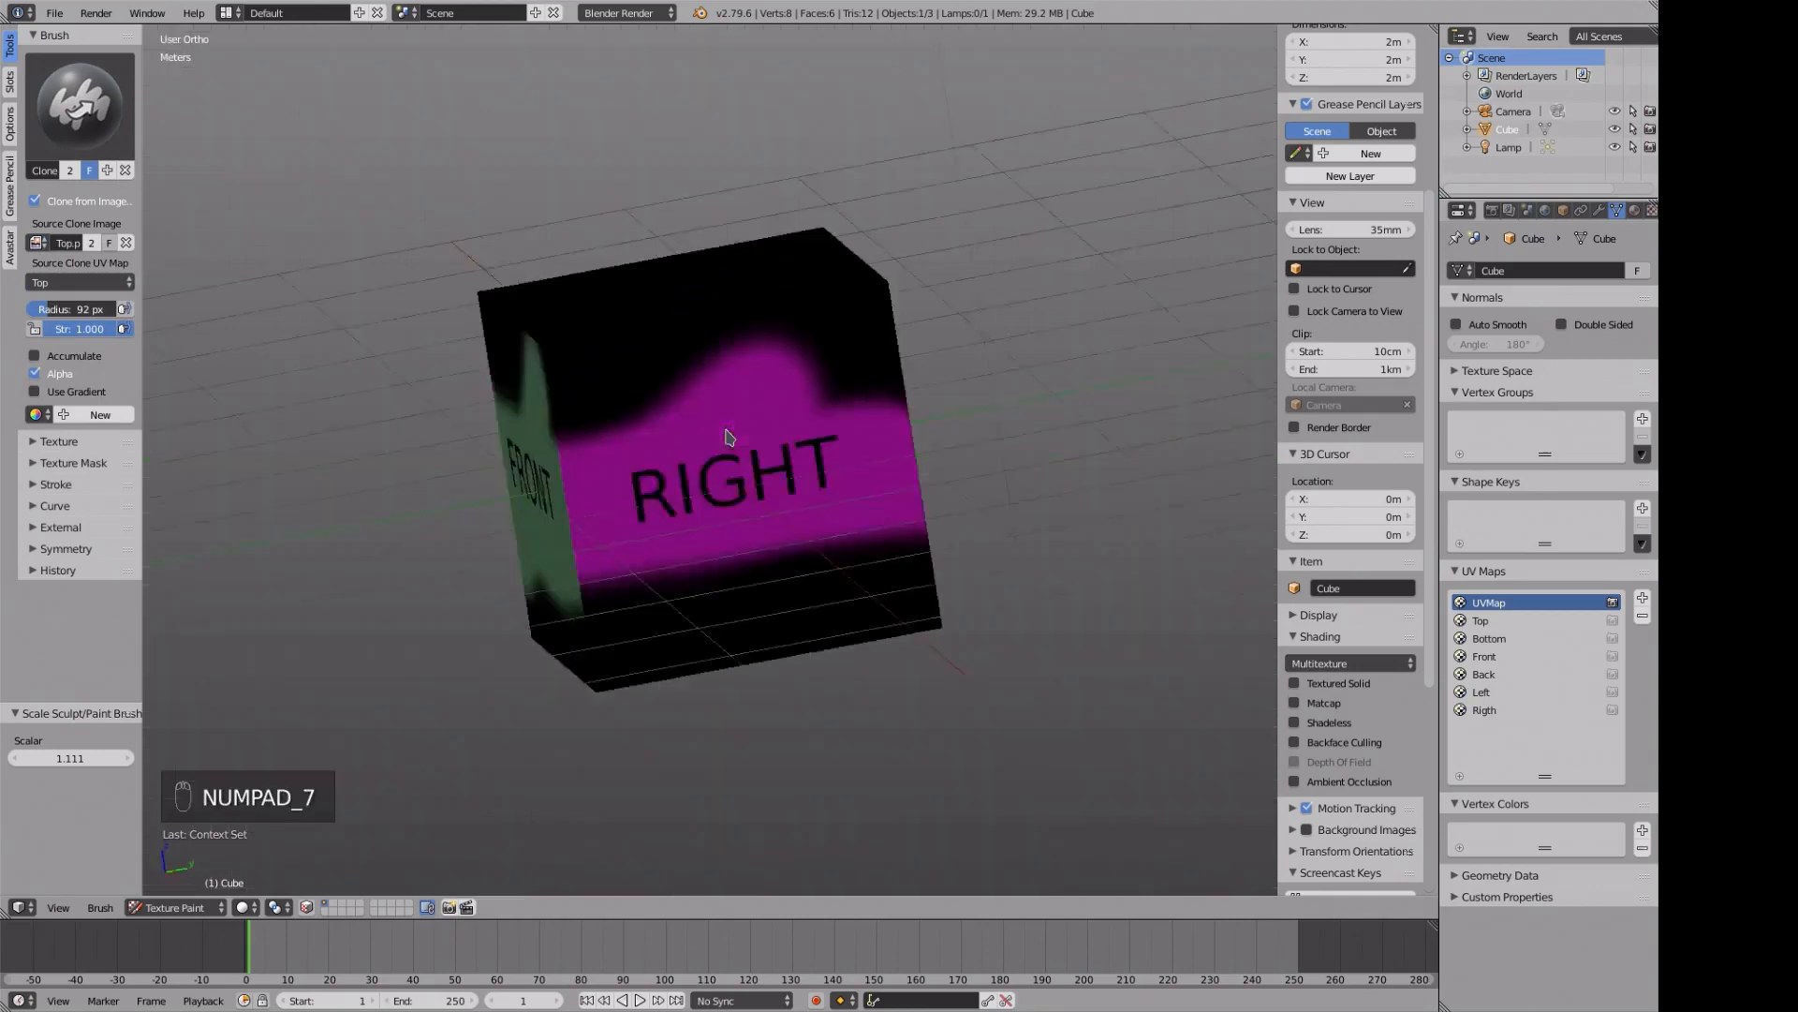
pyautogui.moveTo(722, 434)
pyautogui.mouseDown()
pyautogui.moveTo(481, 534)
pyautogui.moveTo(855, 329)
pyautogui.moveTo(882, 287)
pyautogui.mouseUp()
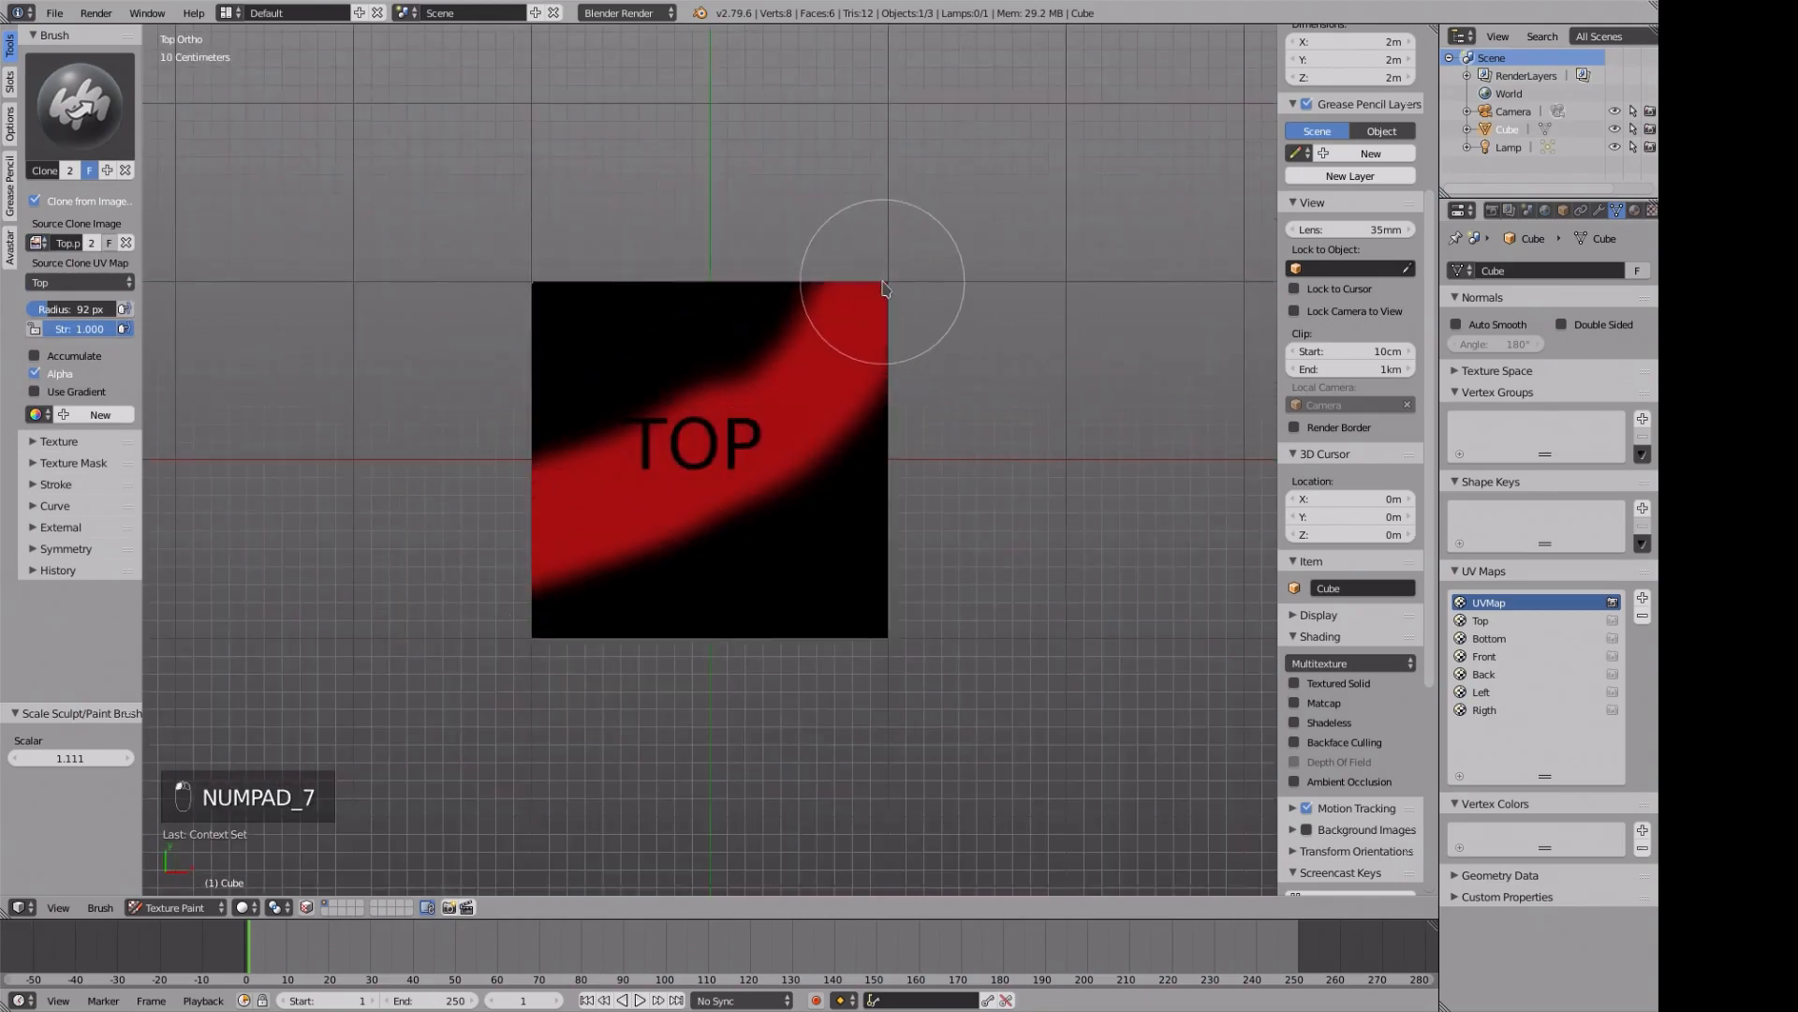
pyautogui.moveTo(538, 329)
pyautogui.mouseDown()
pyautogui.moveTo(514, 350)
pyautogui.moveTo(915, 755)
pyautogui.mouseUp()
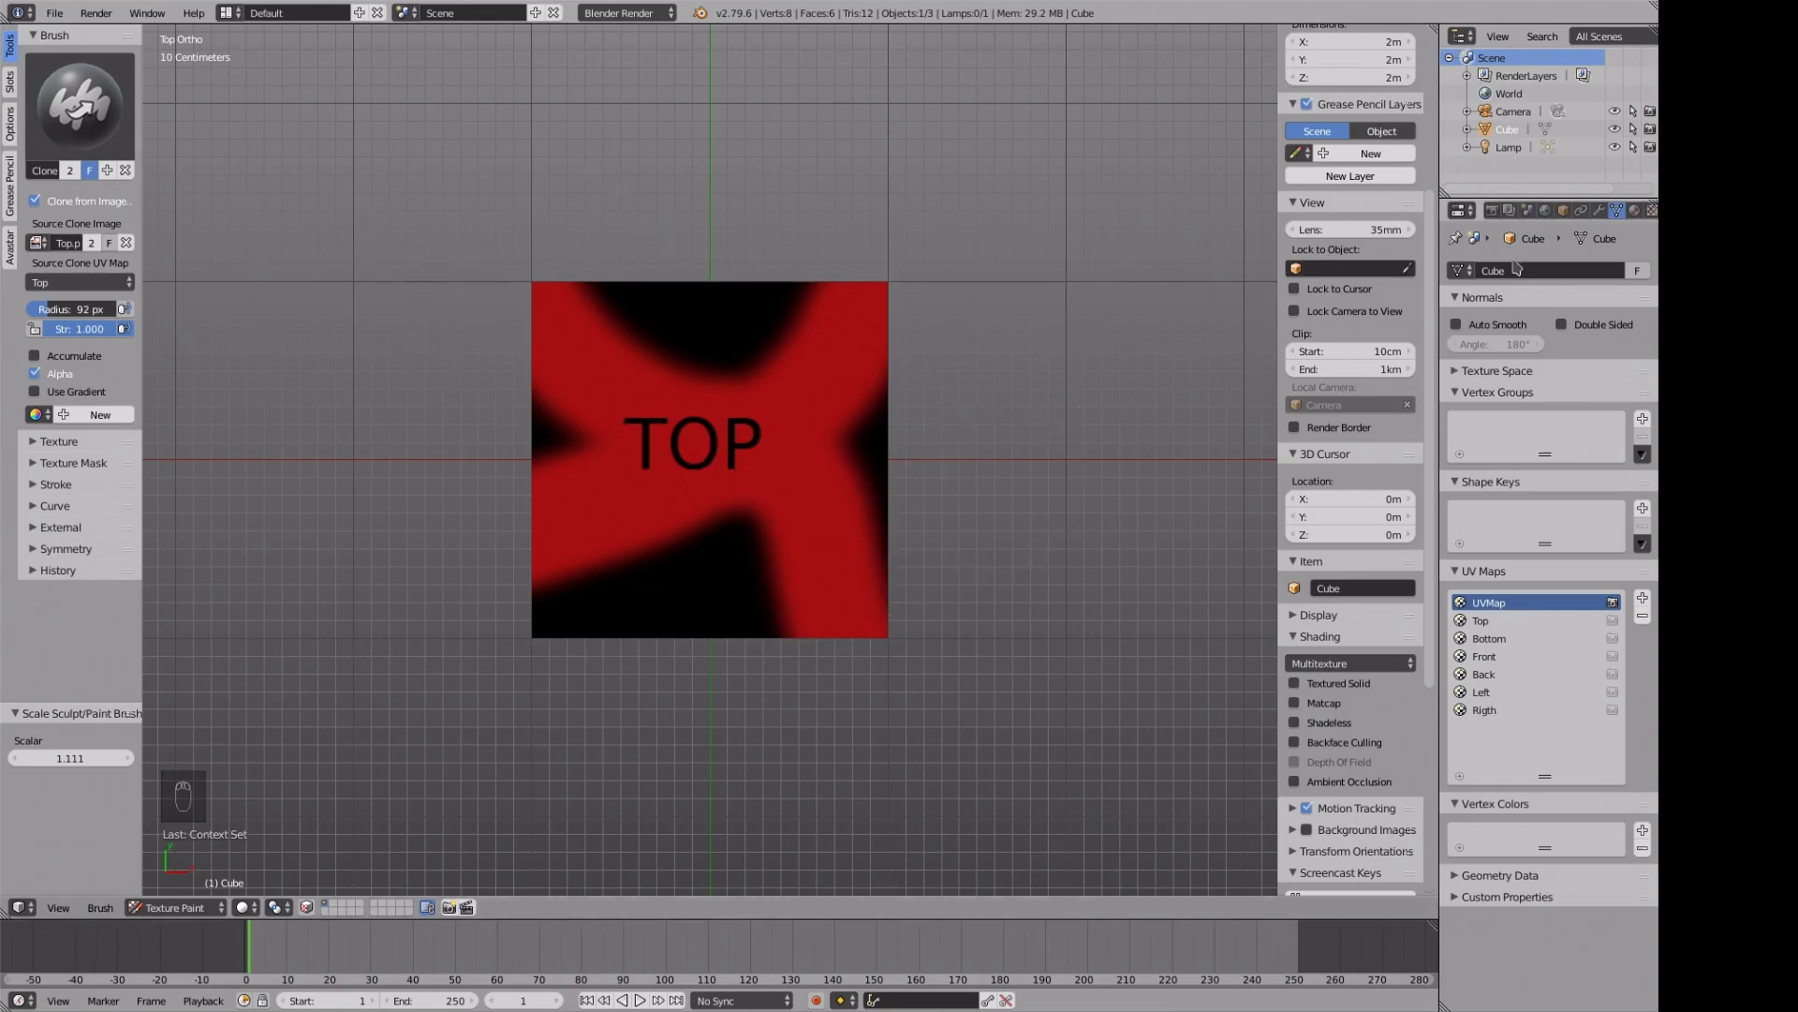
# - Return the cube to Object Mode and add a new texture using CanvasImage in the material's second texture slot
pyautogui.press('Tab')
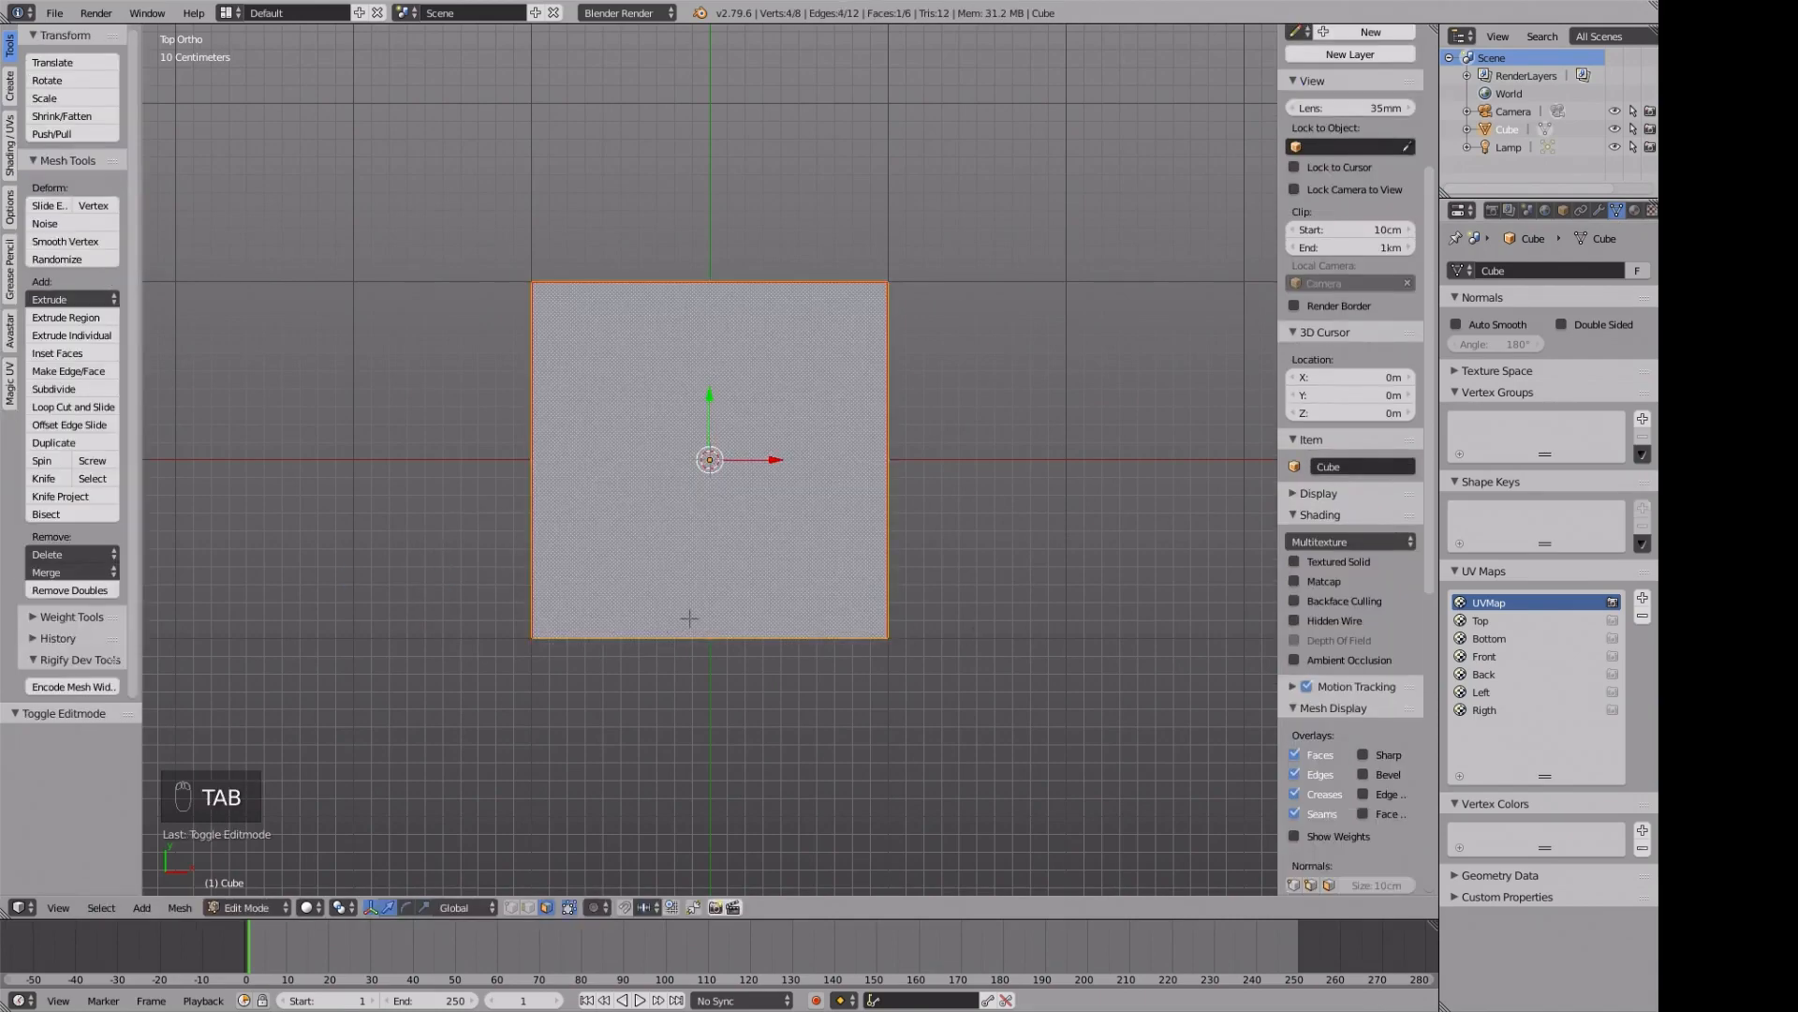
pyautogui.press('Tab')
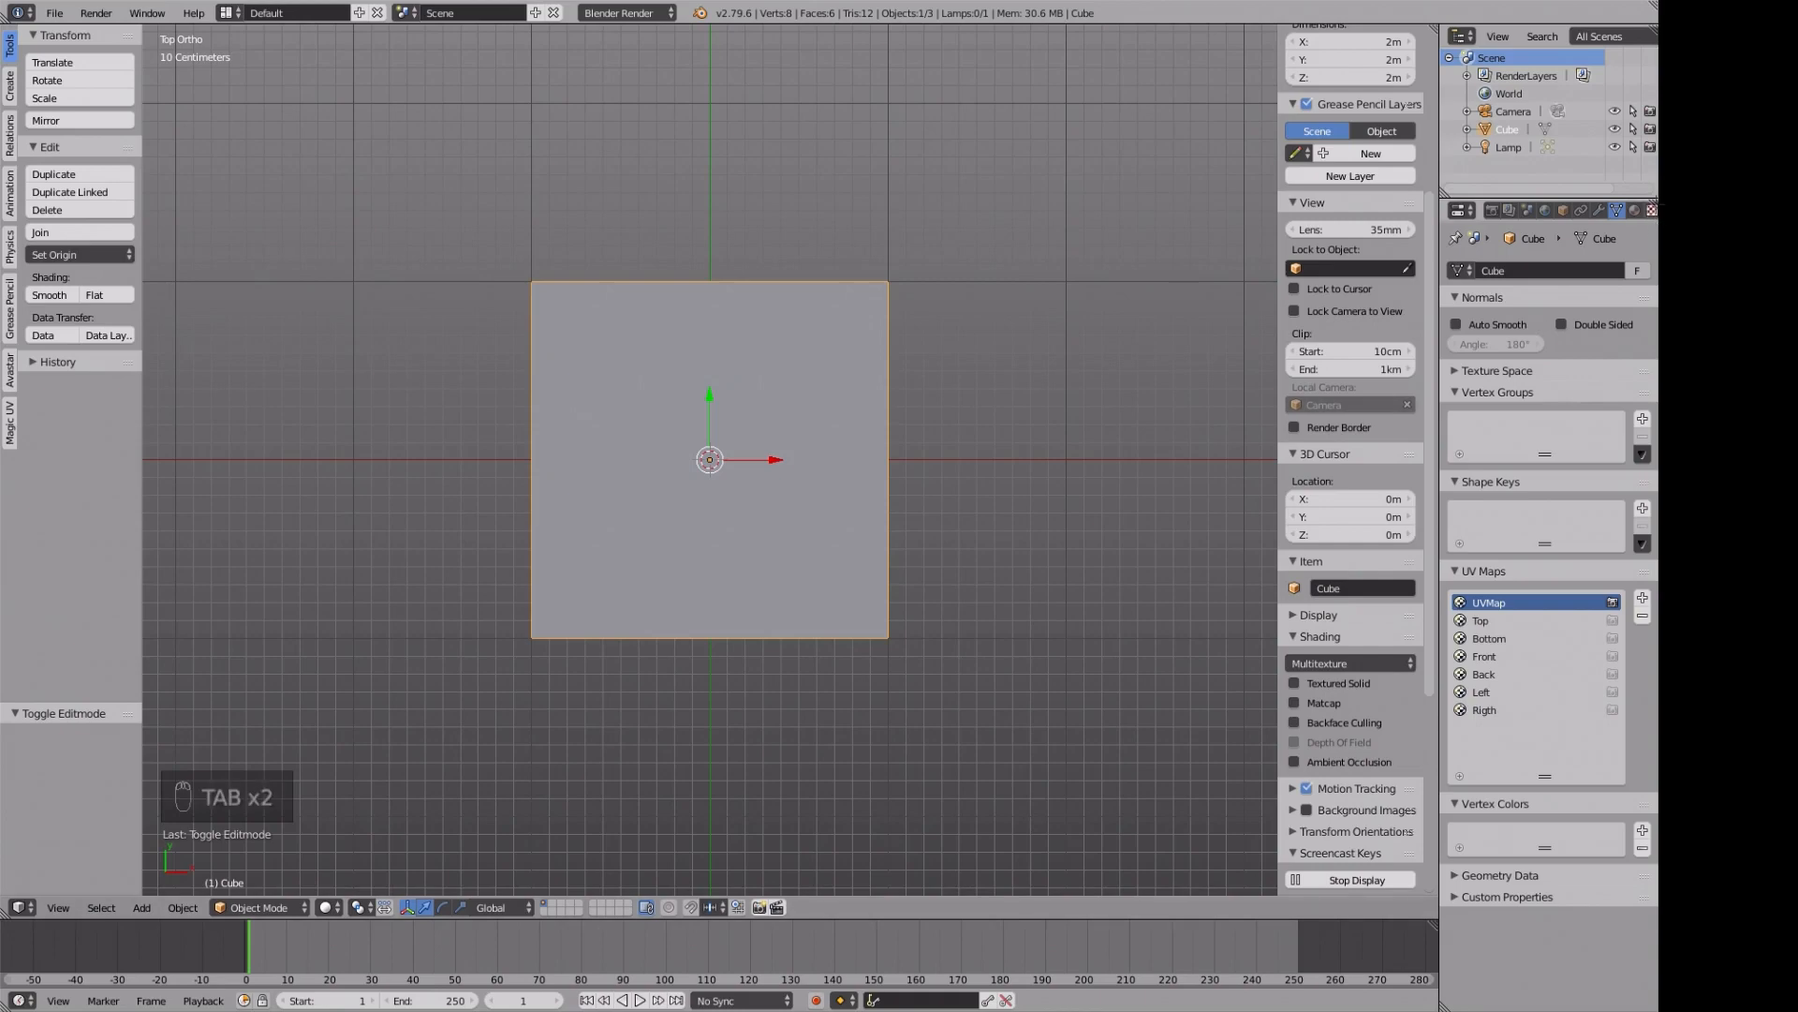
pyautogui.click(1652, 211)
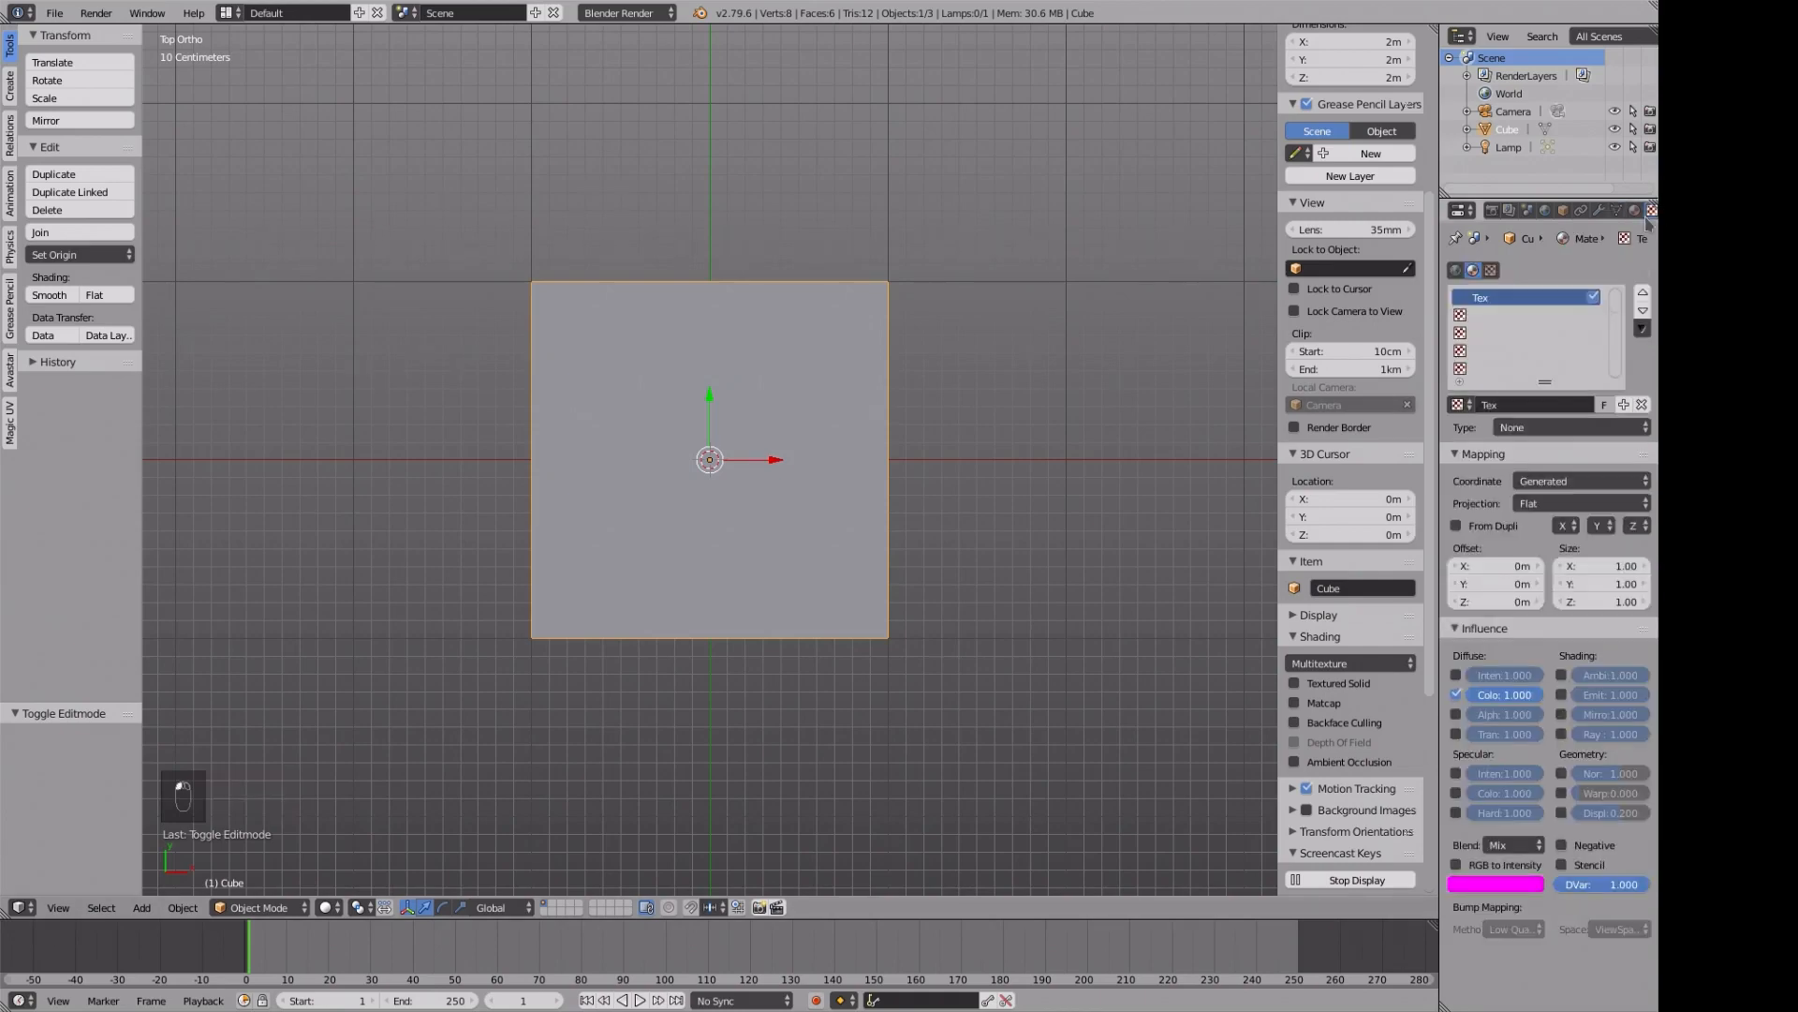
pyautogui.click(1467, 316)
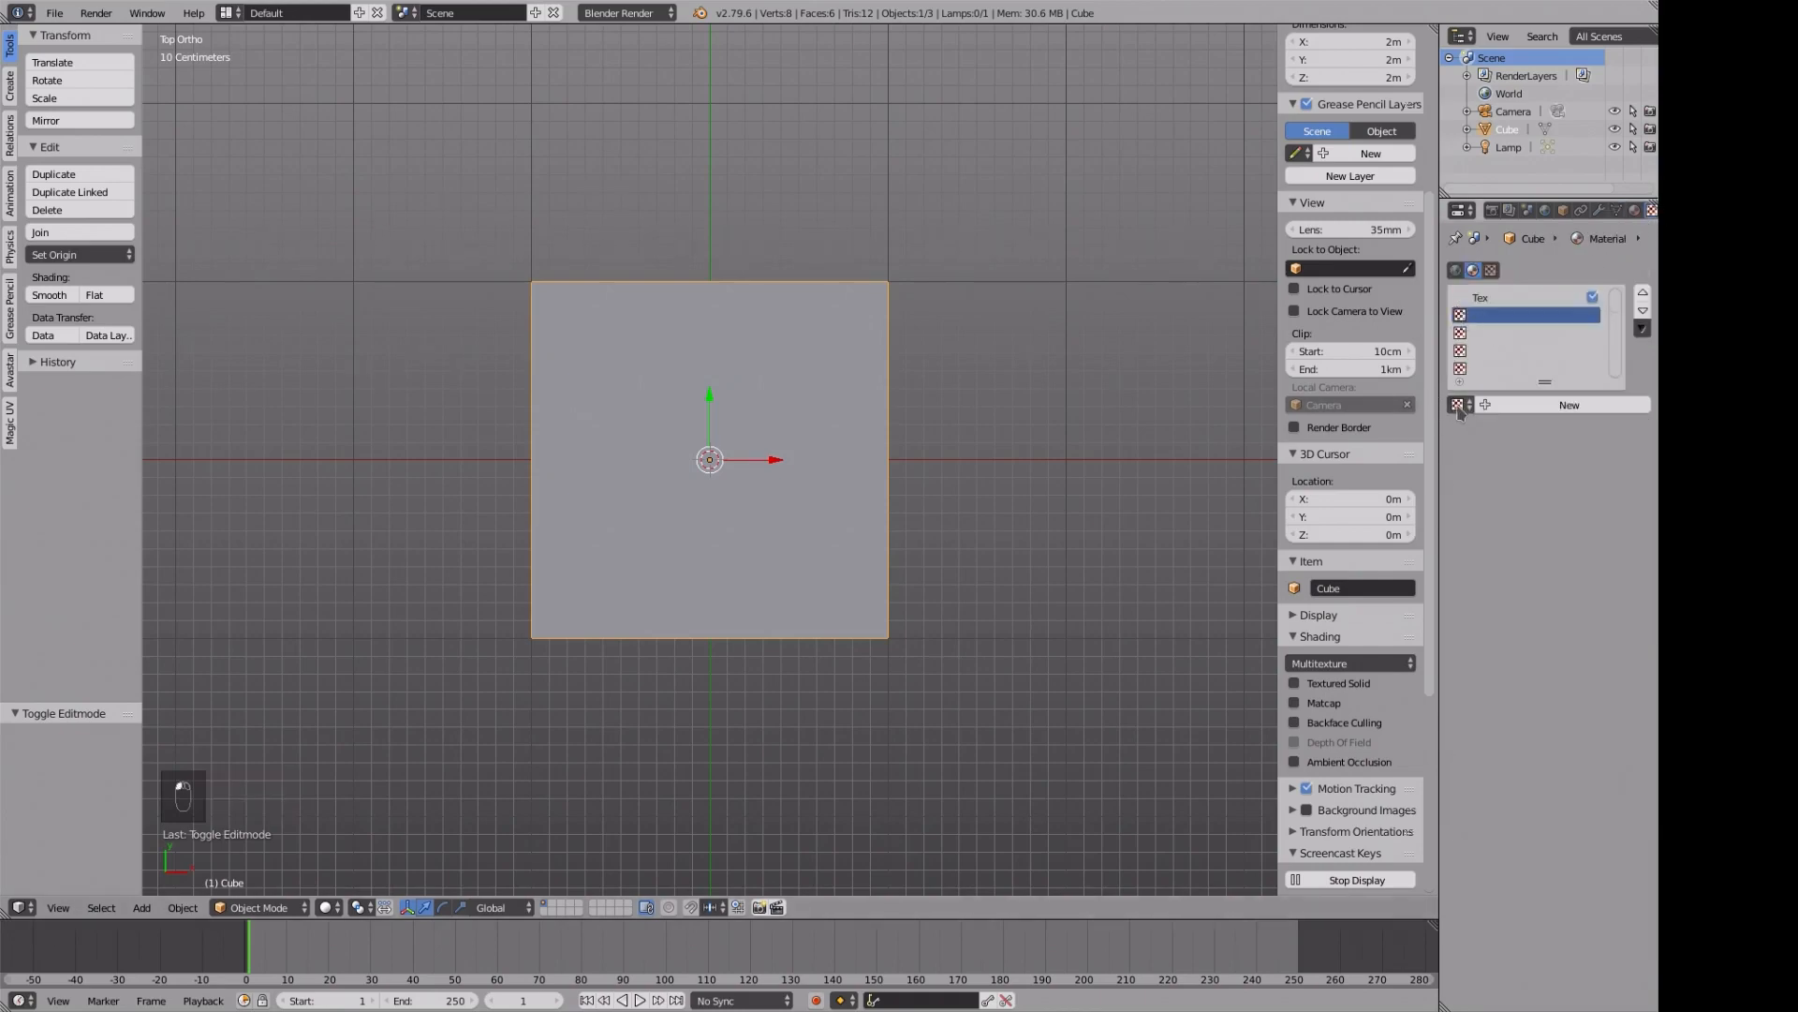
pyautogui.click(1518, 405)
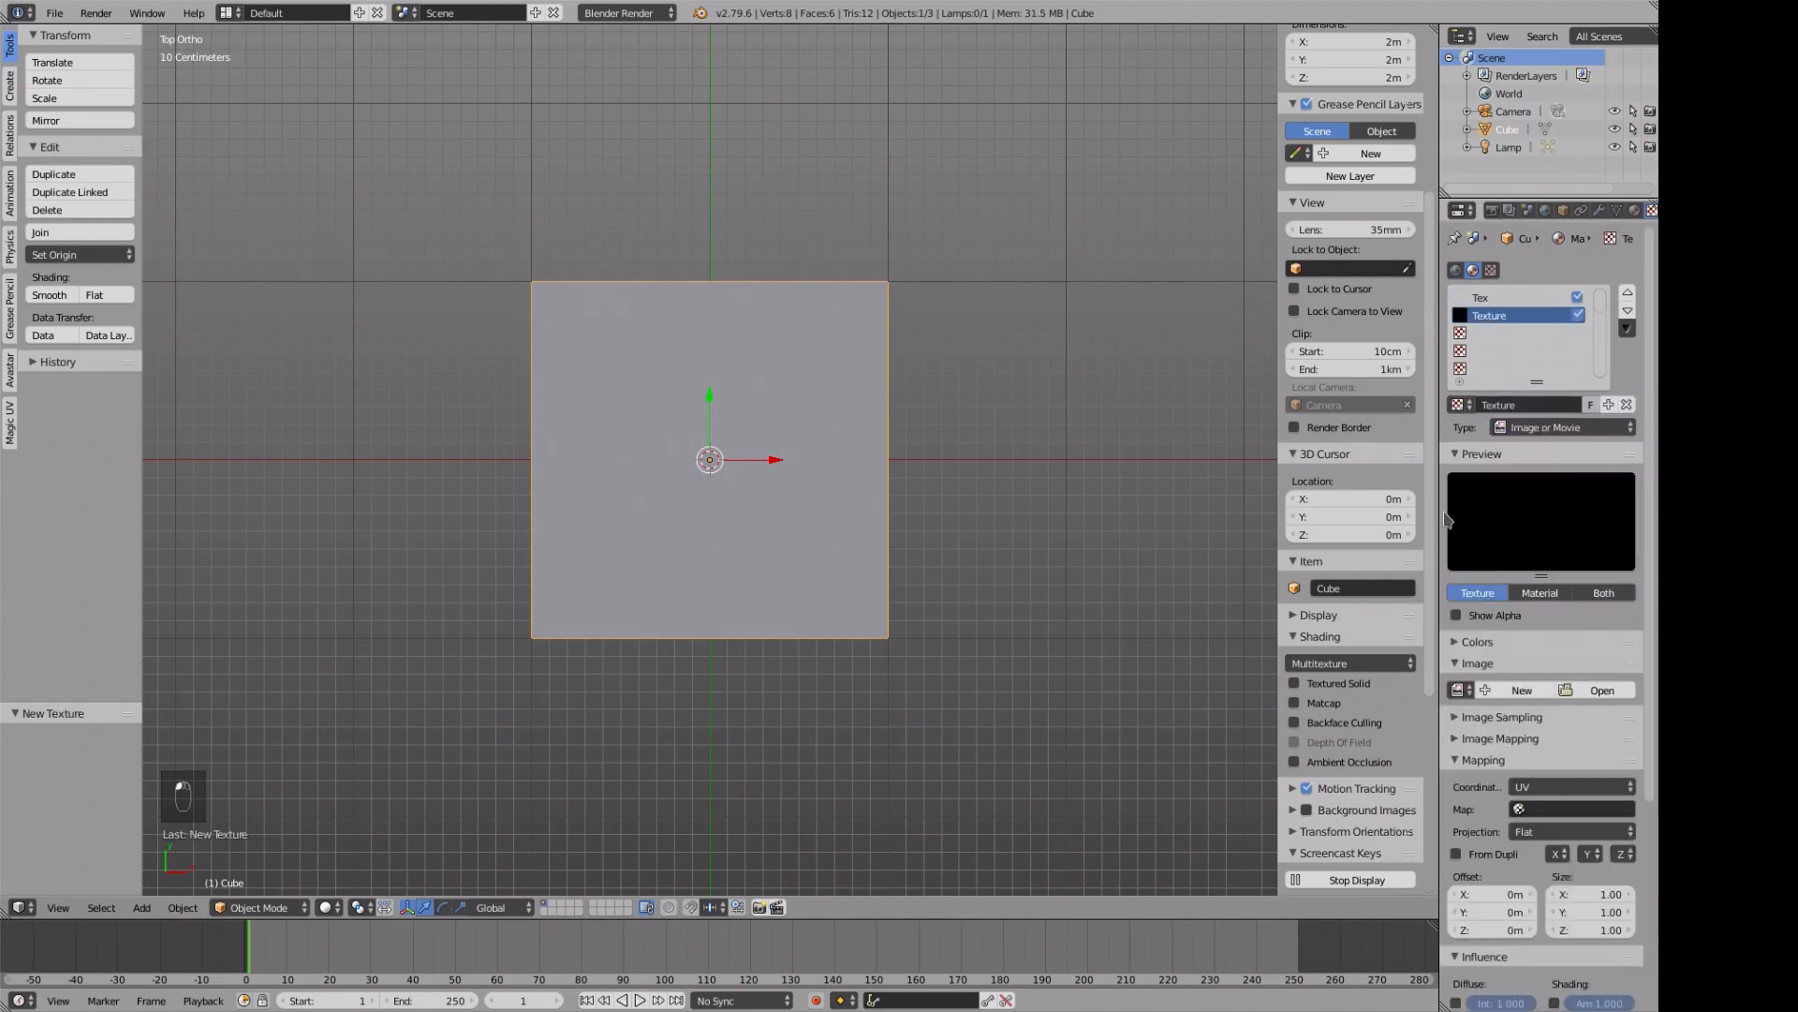
pyautogui.click(1458, 691)
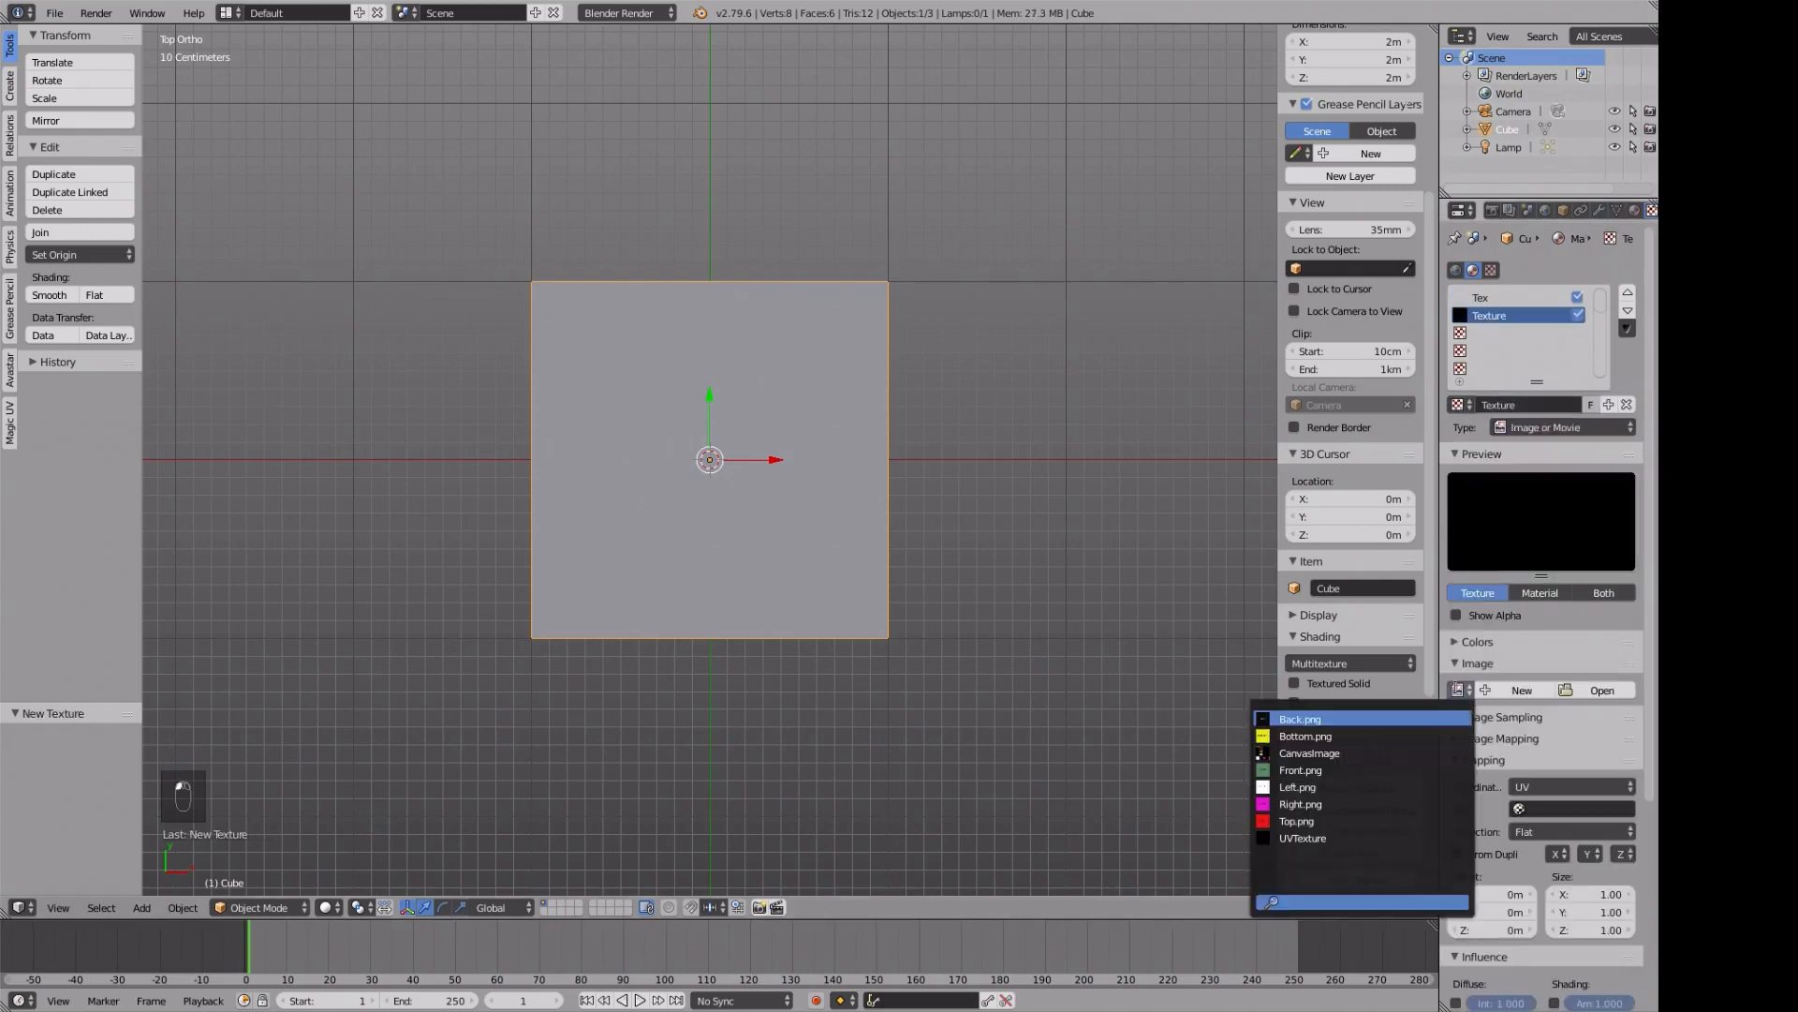
pyautogui.click(1321, 753)
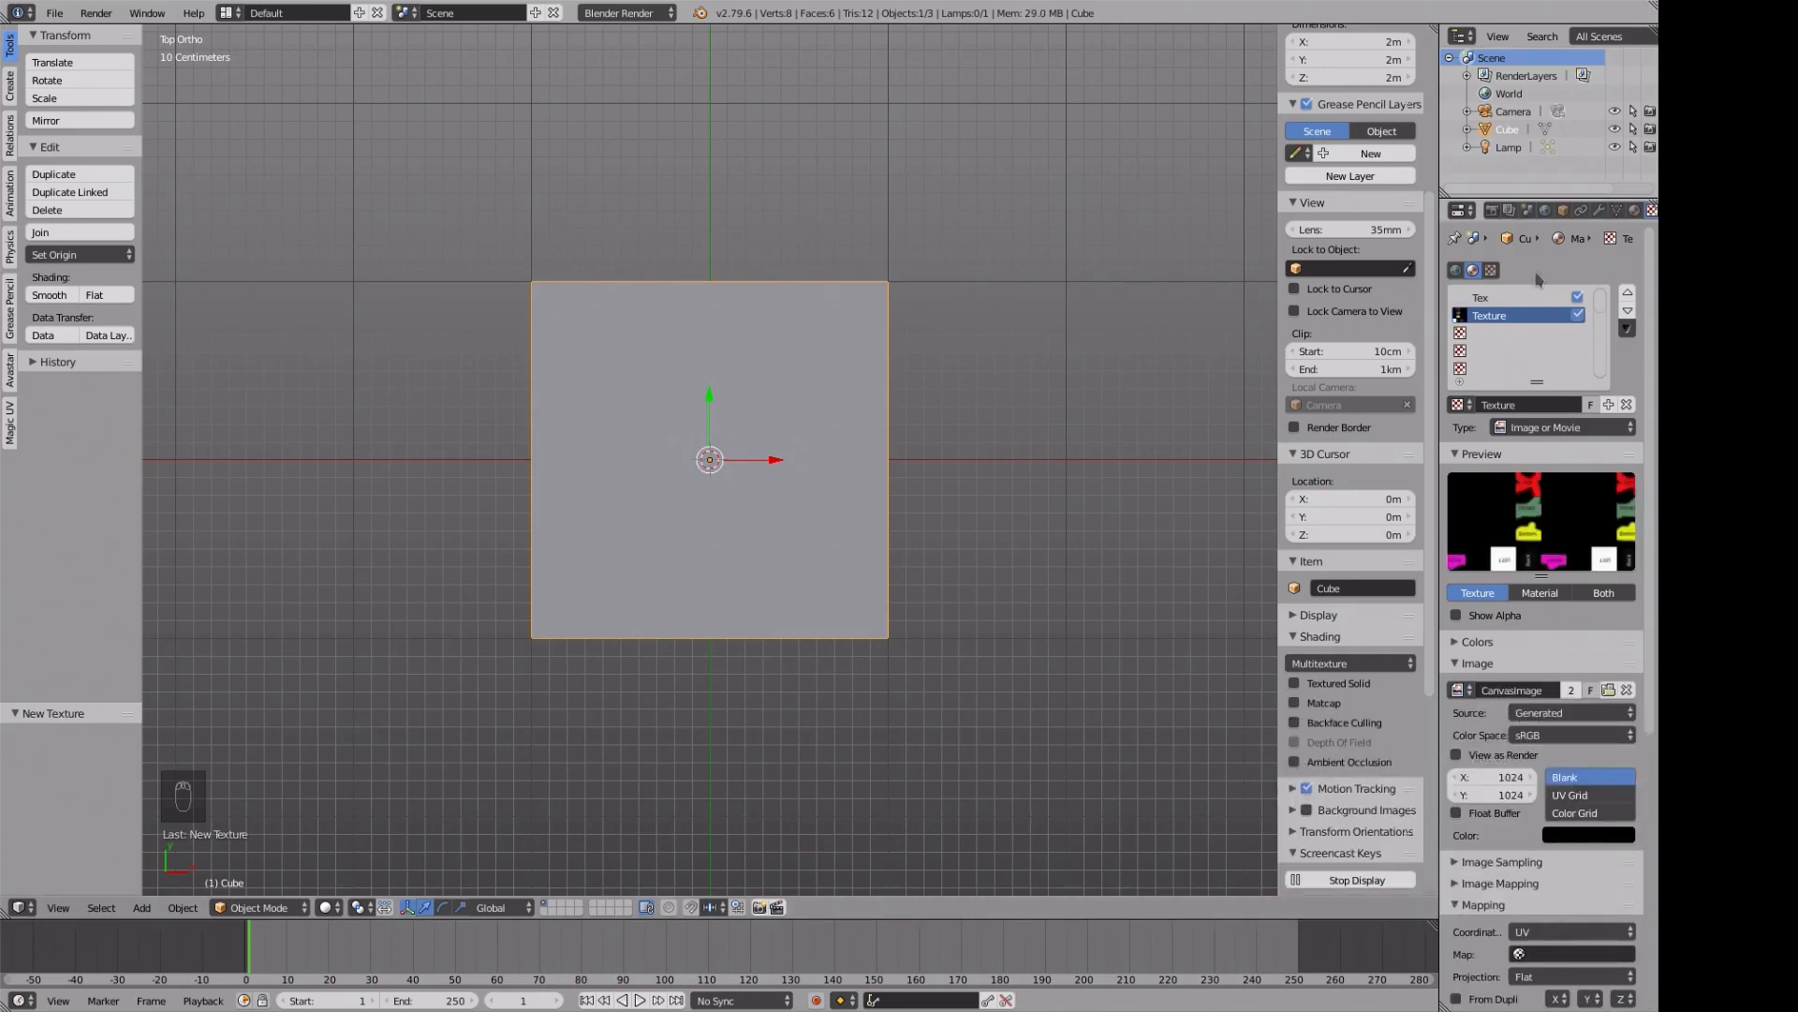
# - Duplicate the lamp in the front view and place the copy about 9.8 m away in negative X, across the cube
pyautogui.click(1495, 211)
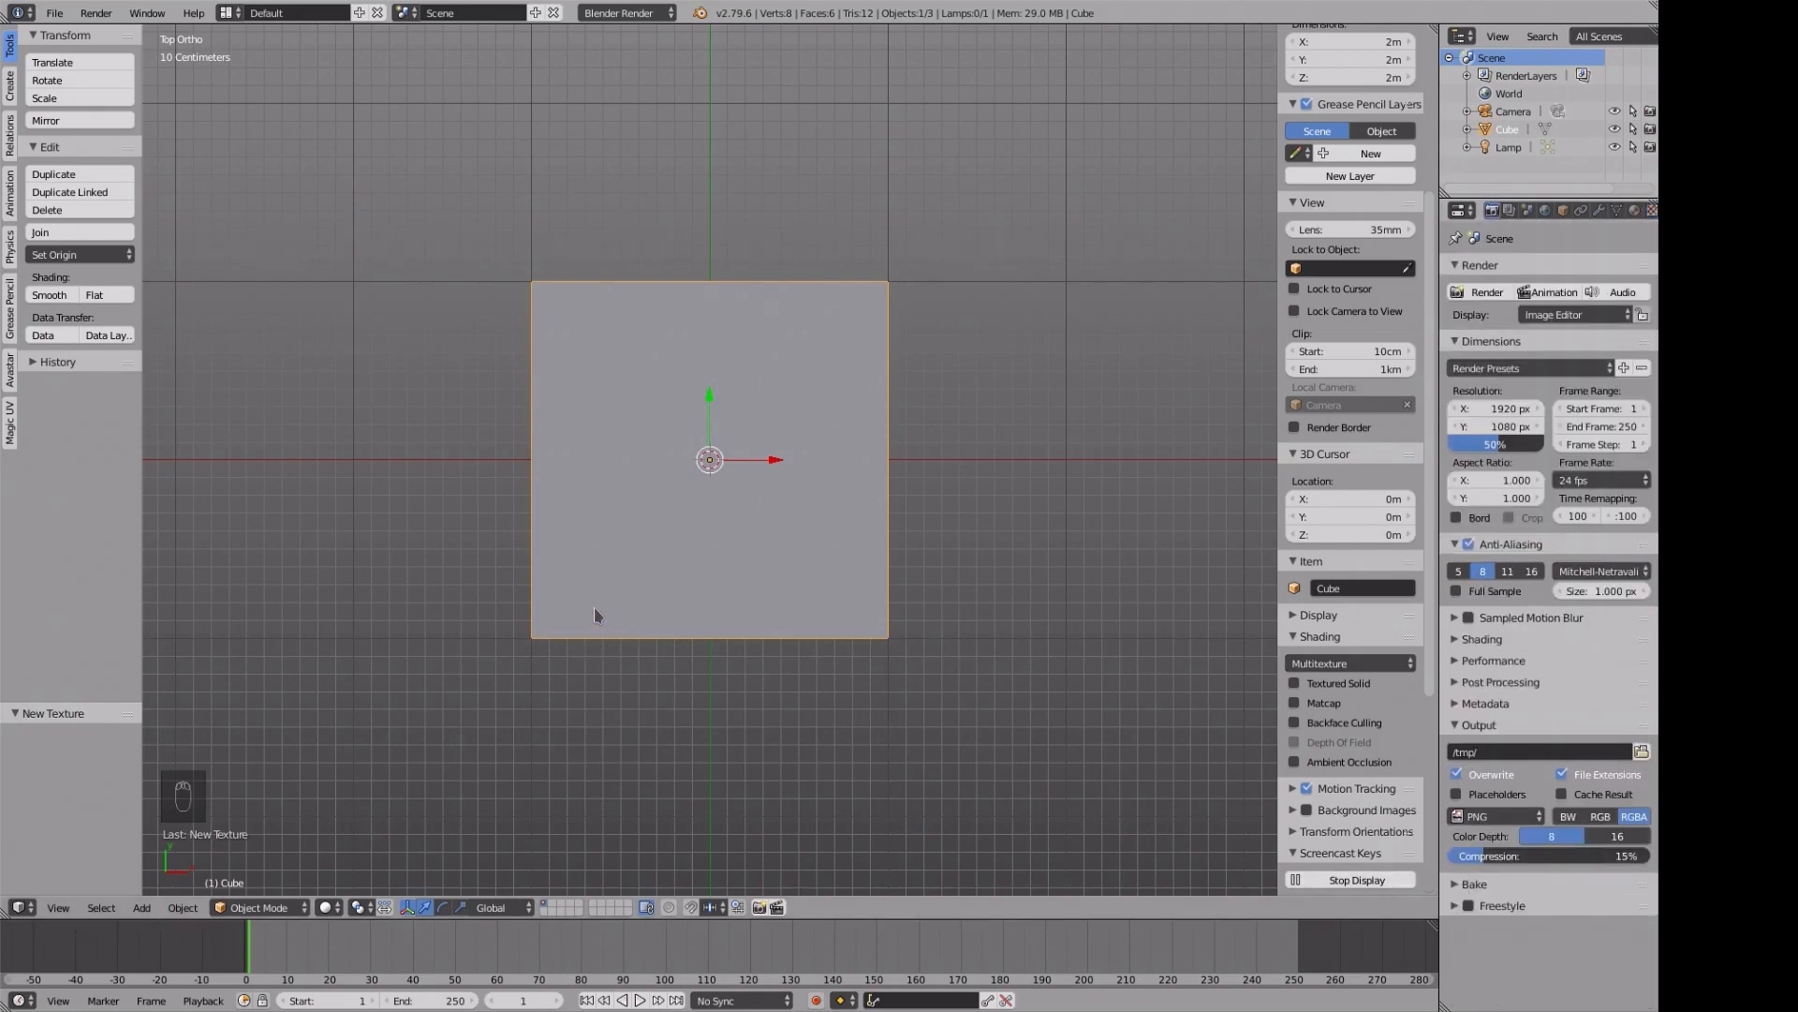
pyautogui.scroll(-5, 594, 613)
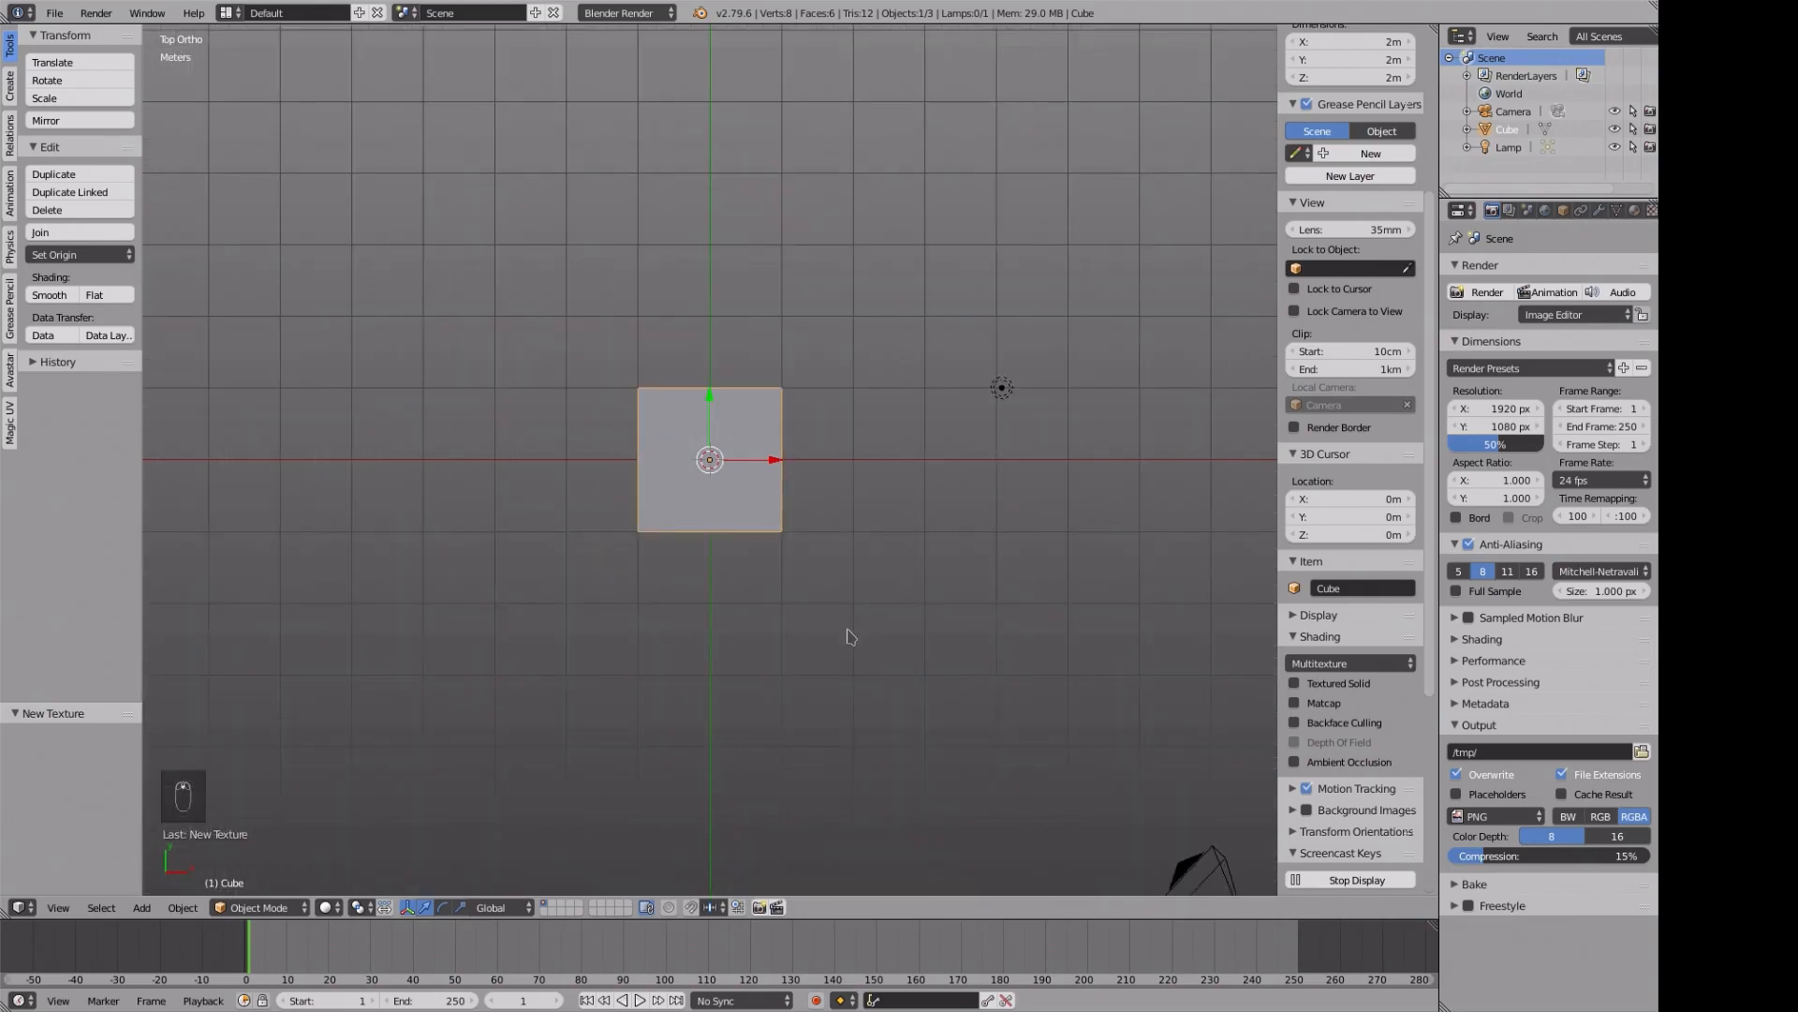
pyautogui.press('KP_1')
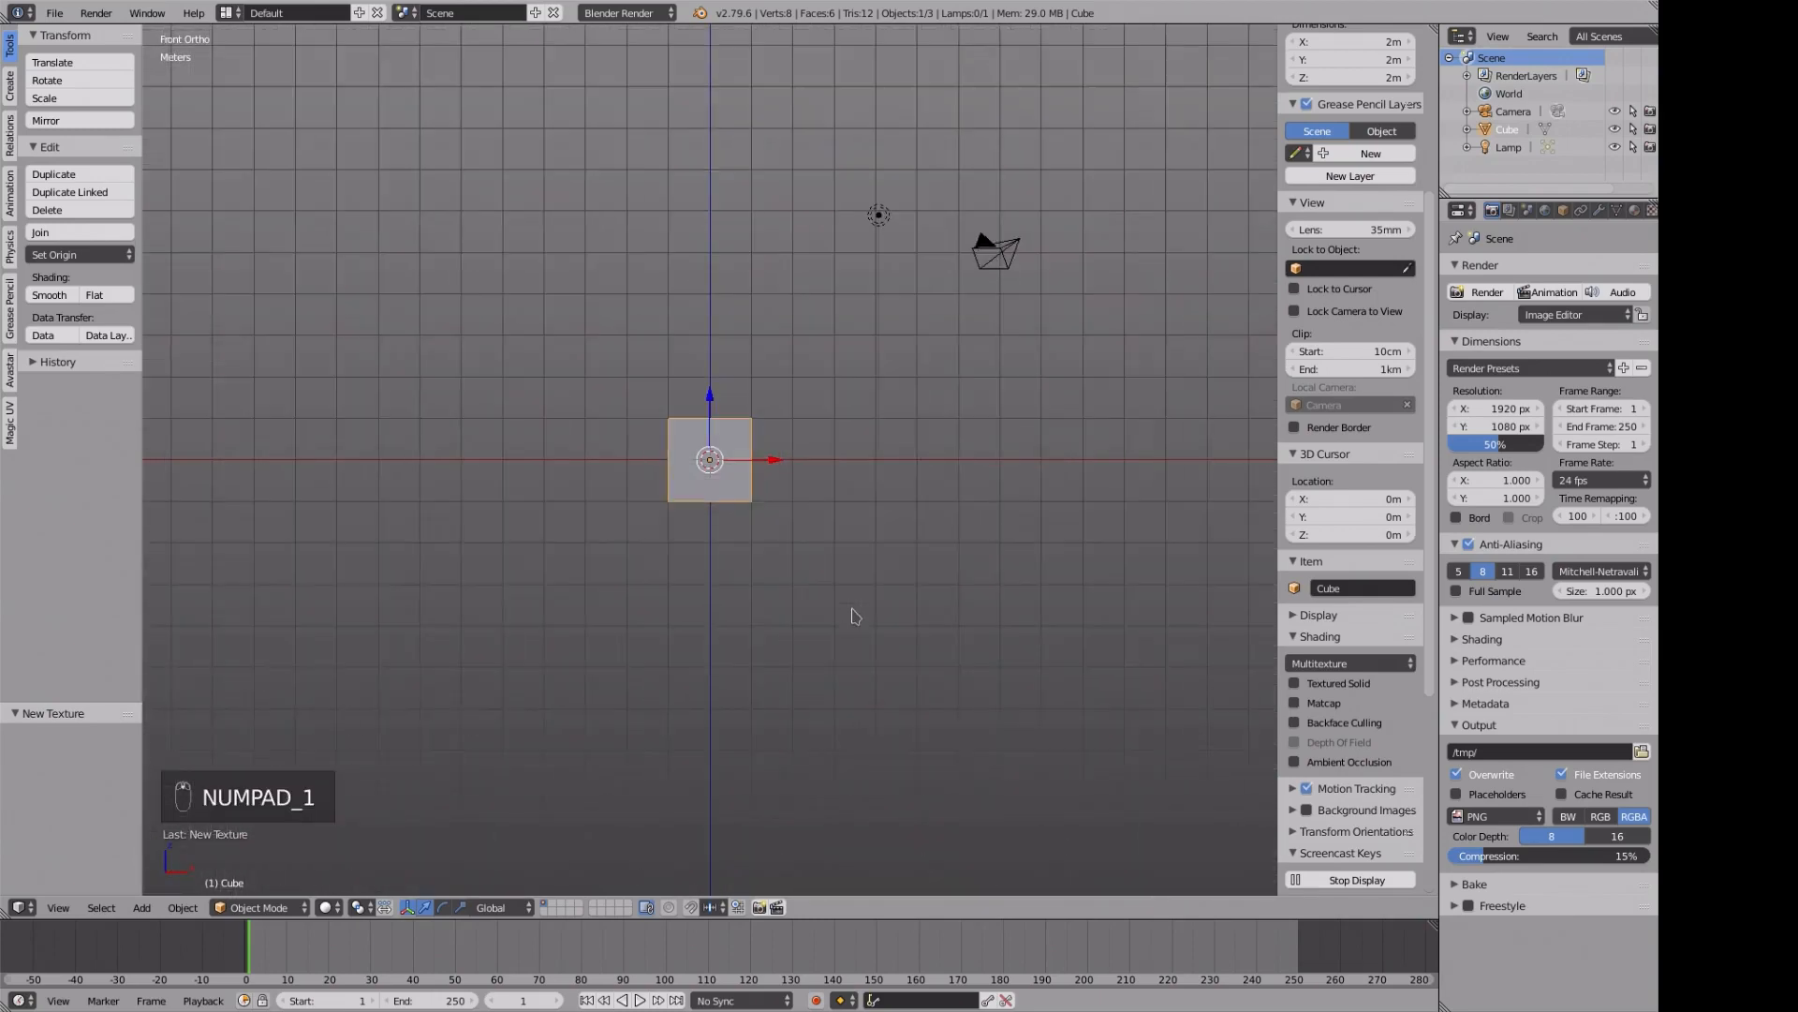
pyautogui.rightClick(885, 223)
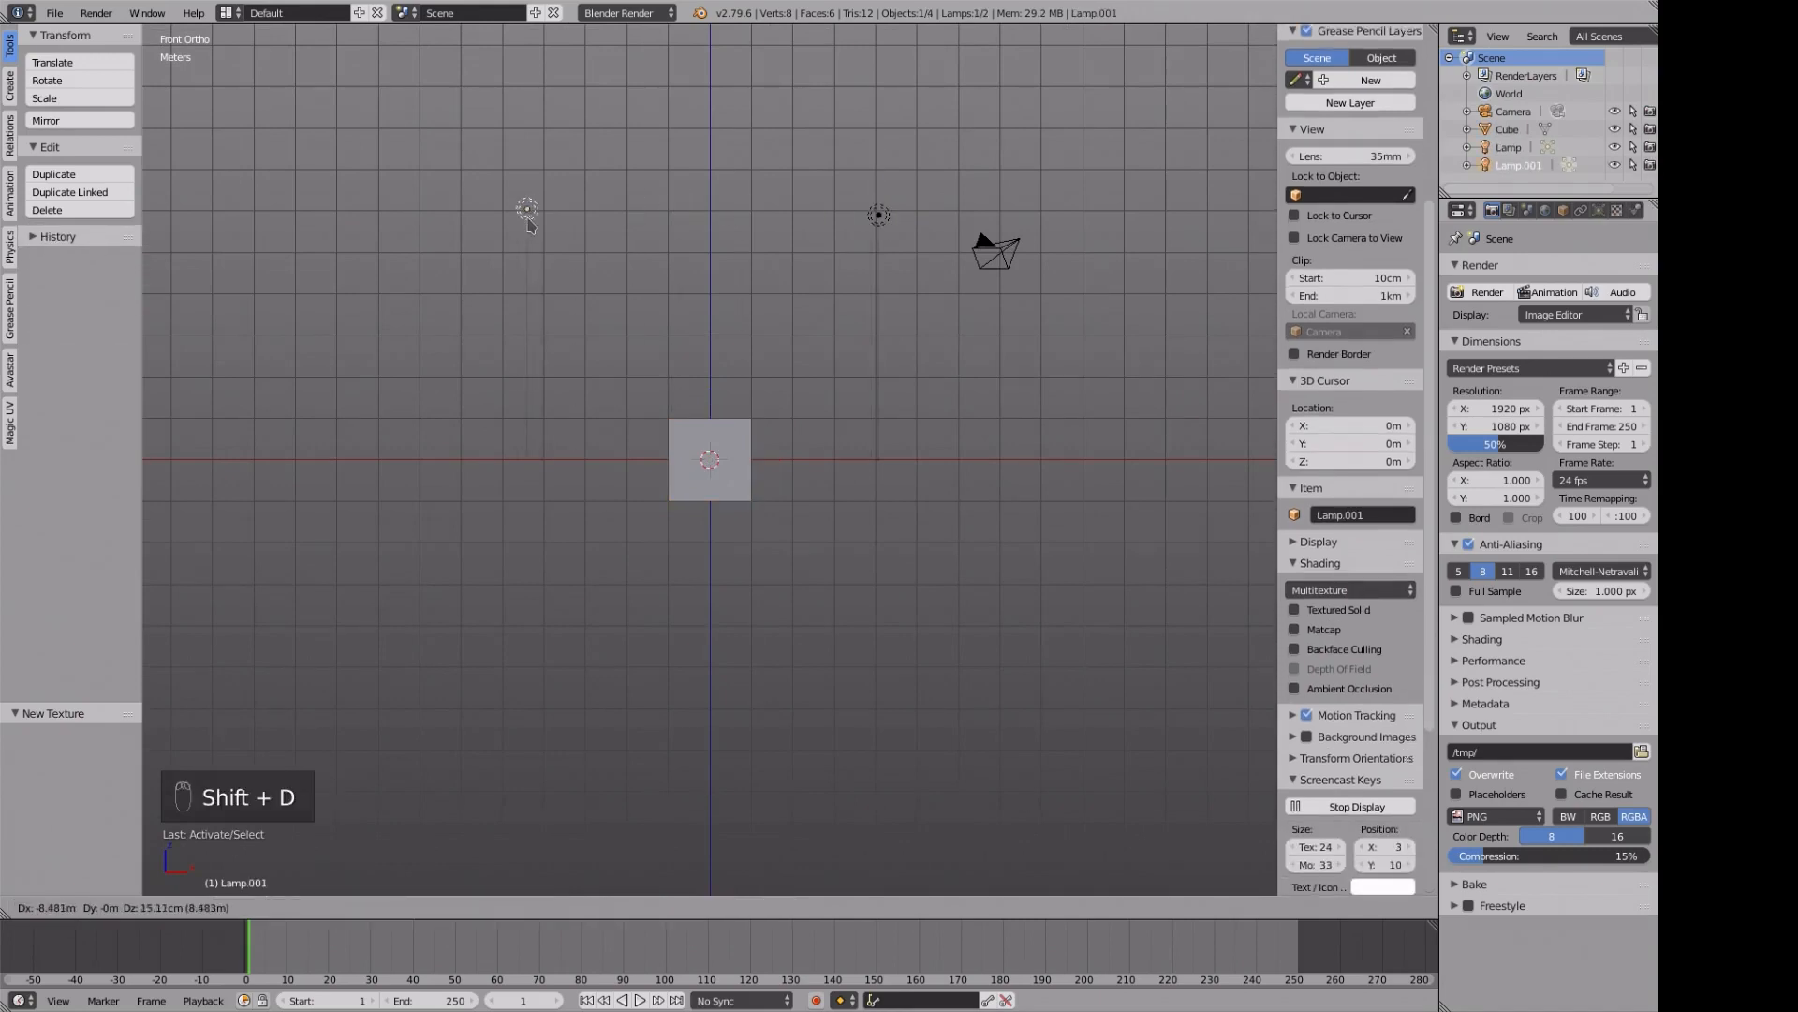
pyautogui.click(481, 217)
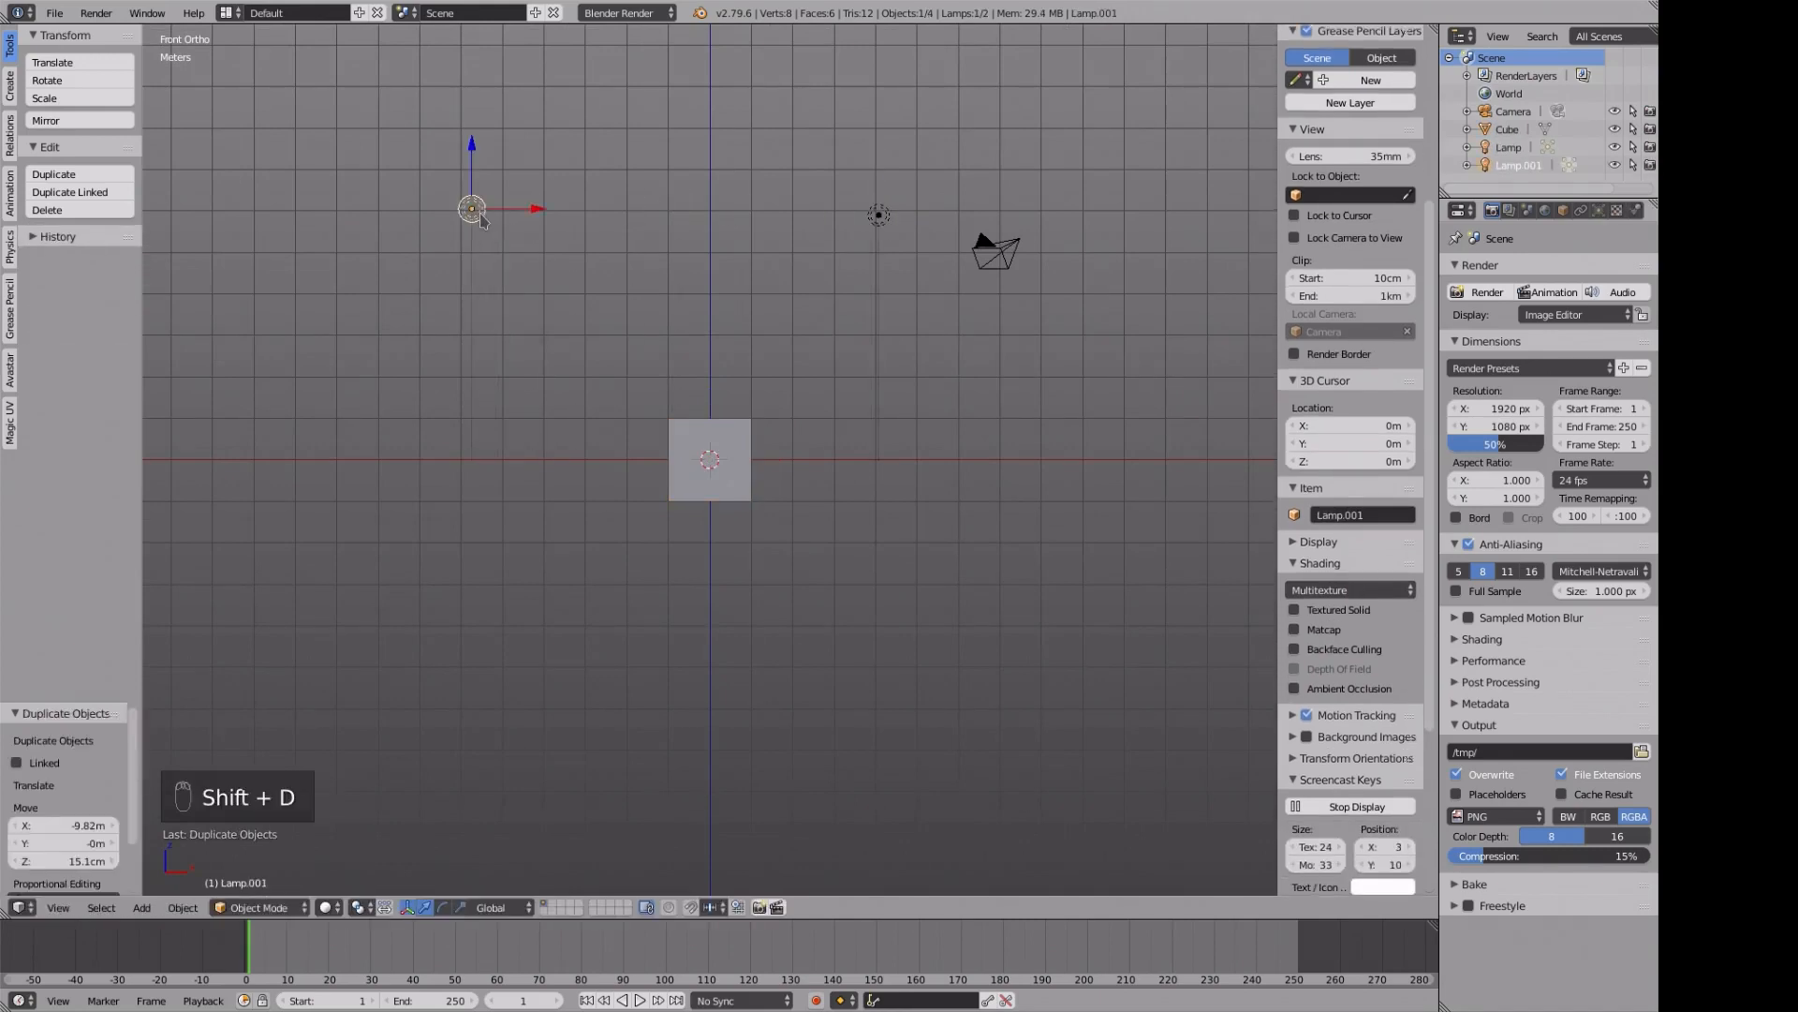
# - Duplicate both lamps in place and rotate the copies about 85° in the top view
pyautogui.keyDown('shift'); pyautogui.rightClick(885, 217); pyautogui.keyUp('shift')
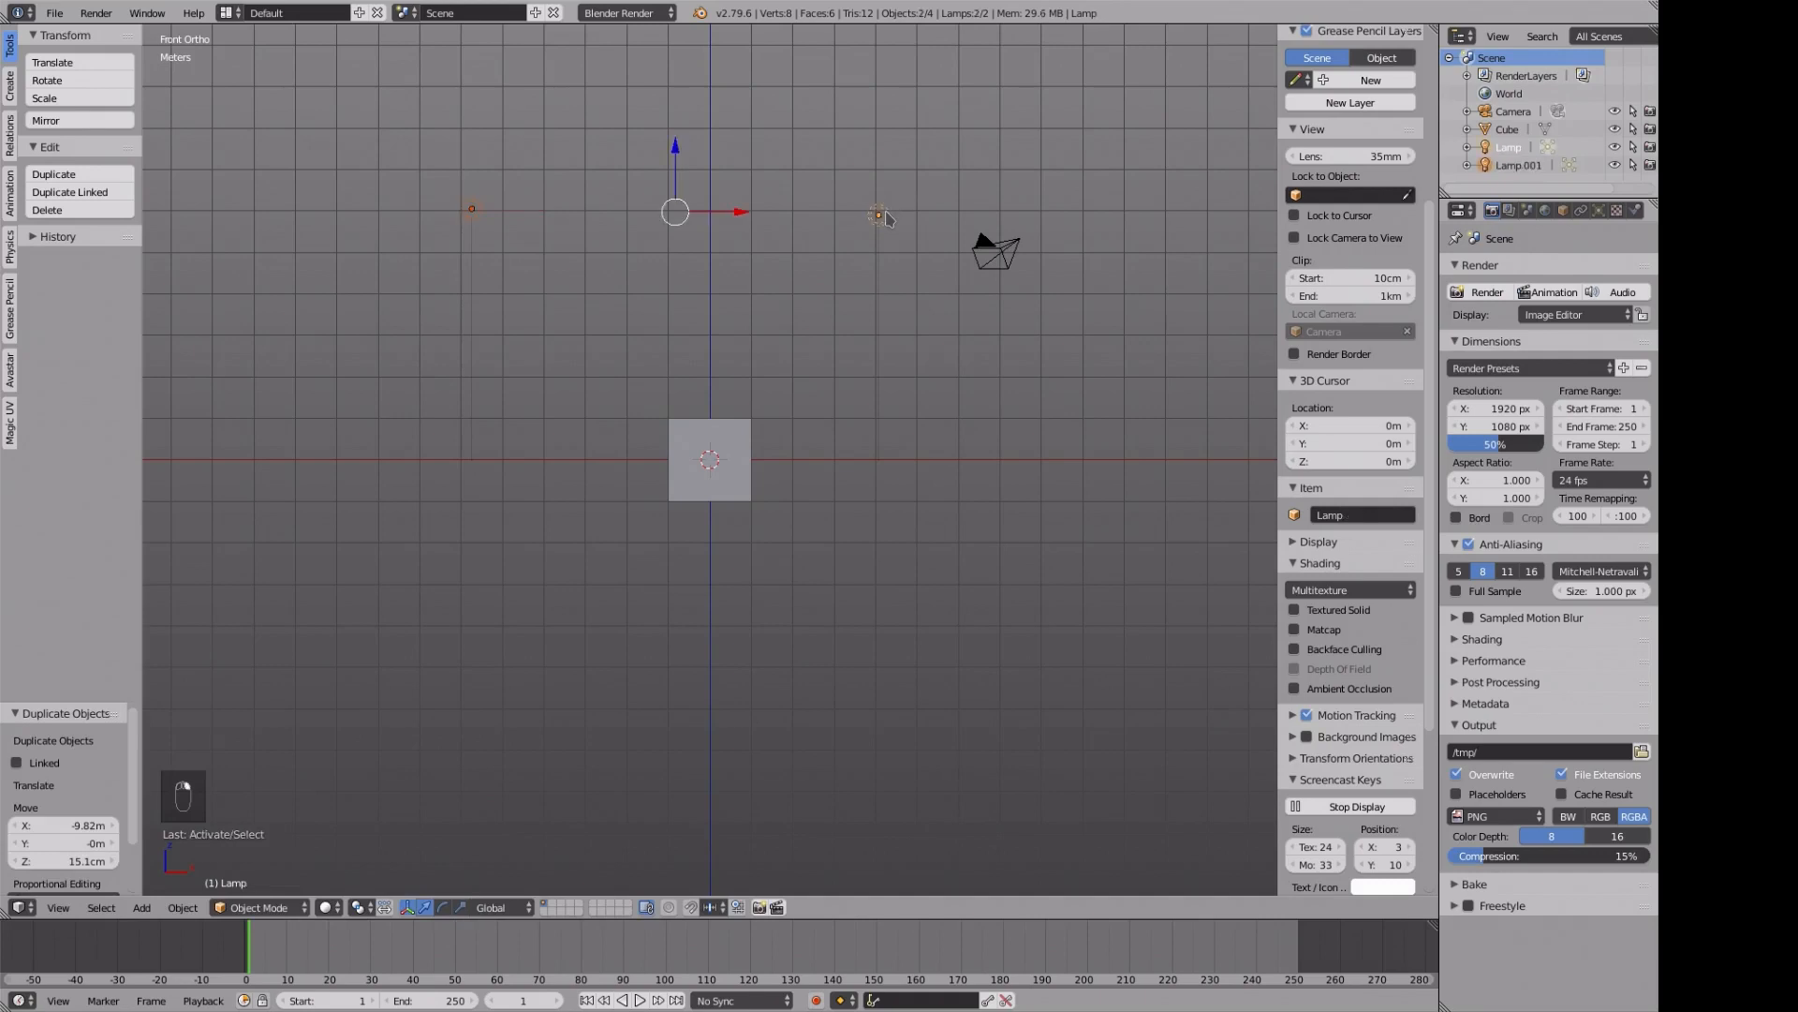
pyautogui.hotkey('shift', 'd')
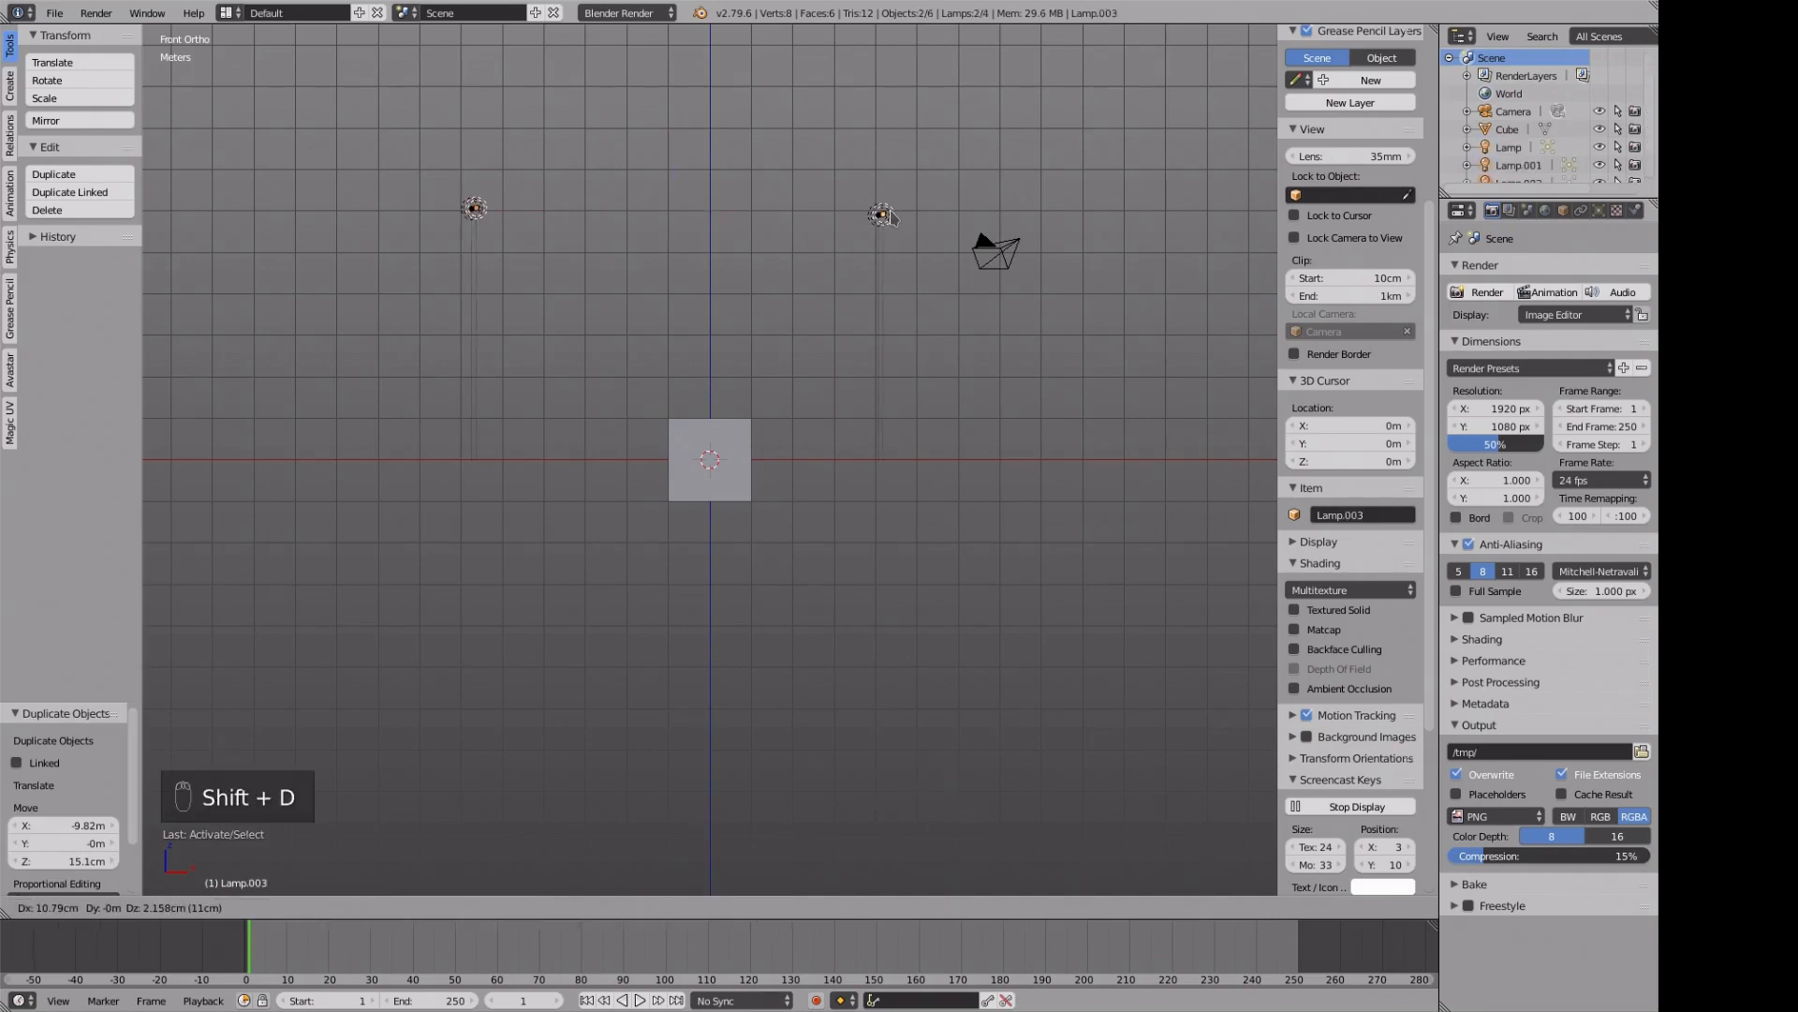
pyautogui.rightClick(885, 216)
pyautogui.press('KP_7')
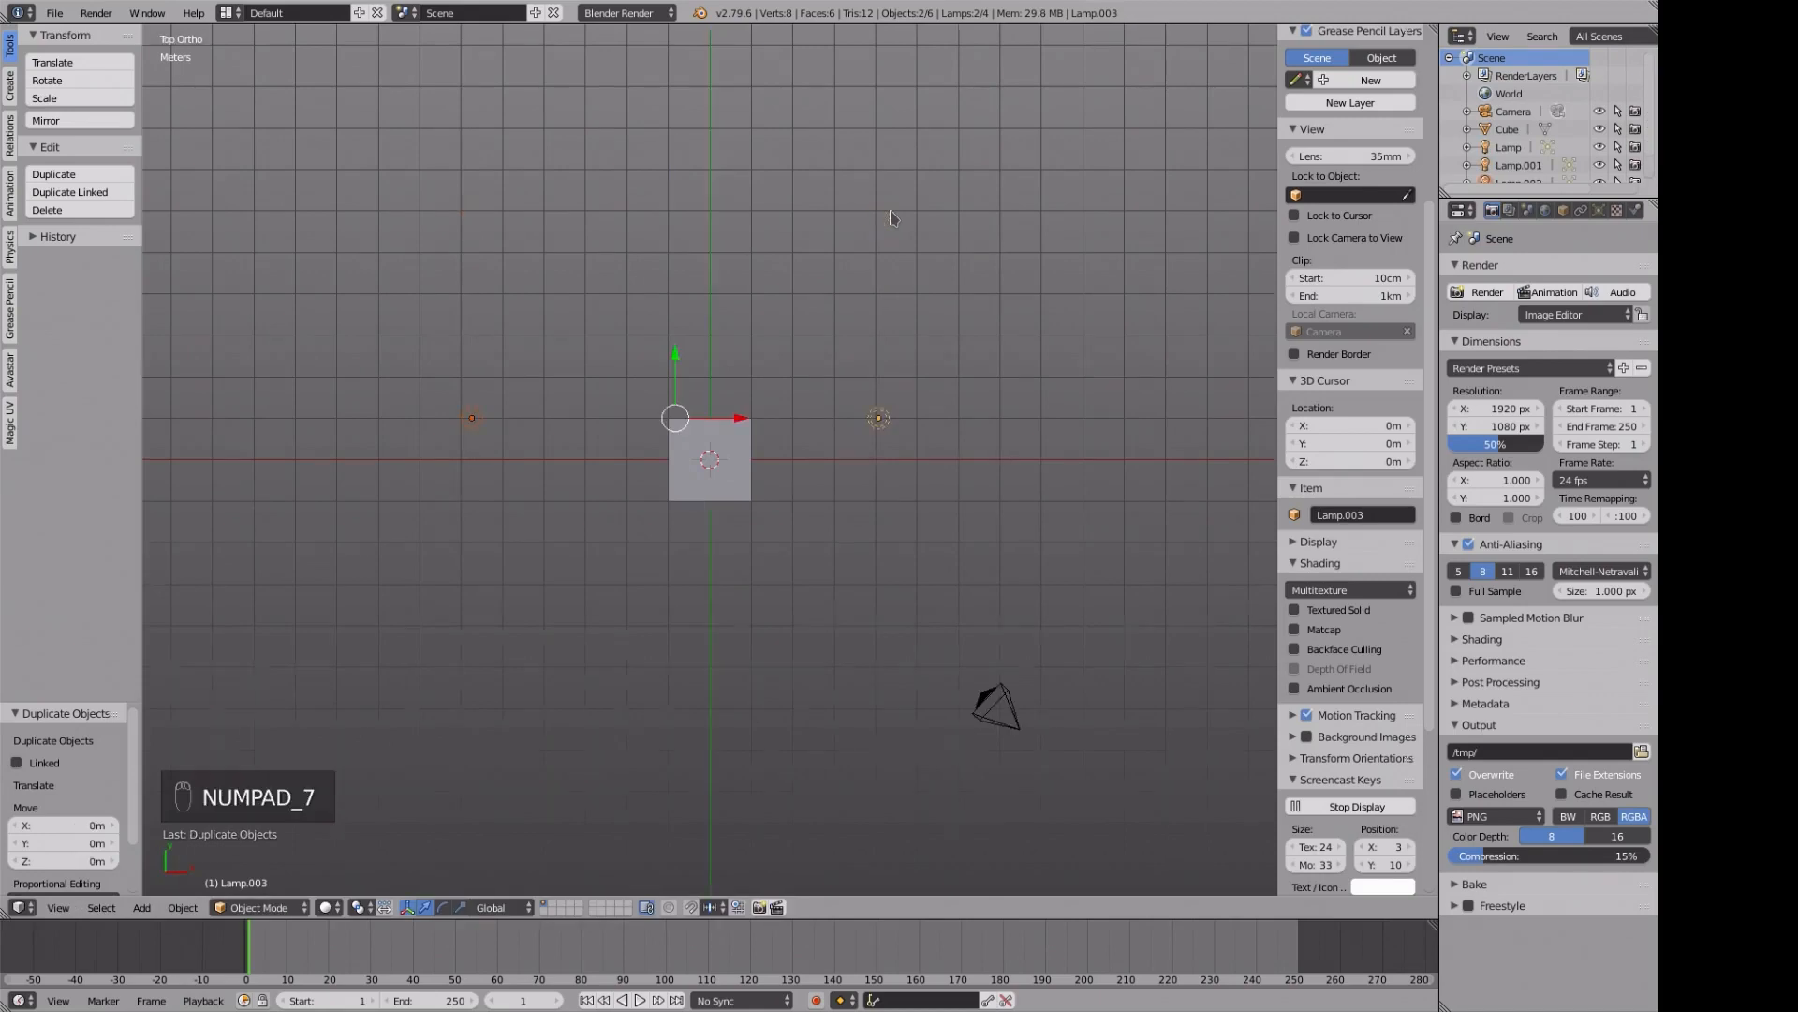
pyautogui.press('r')
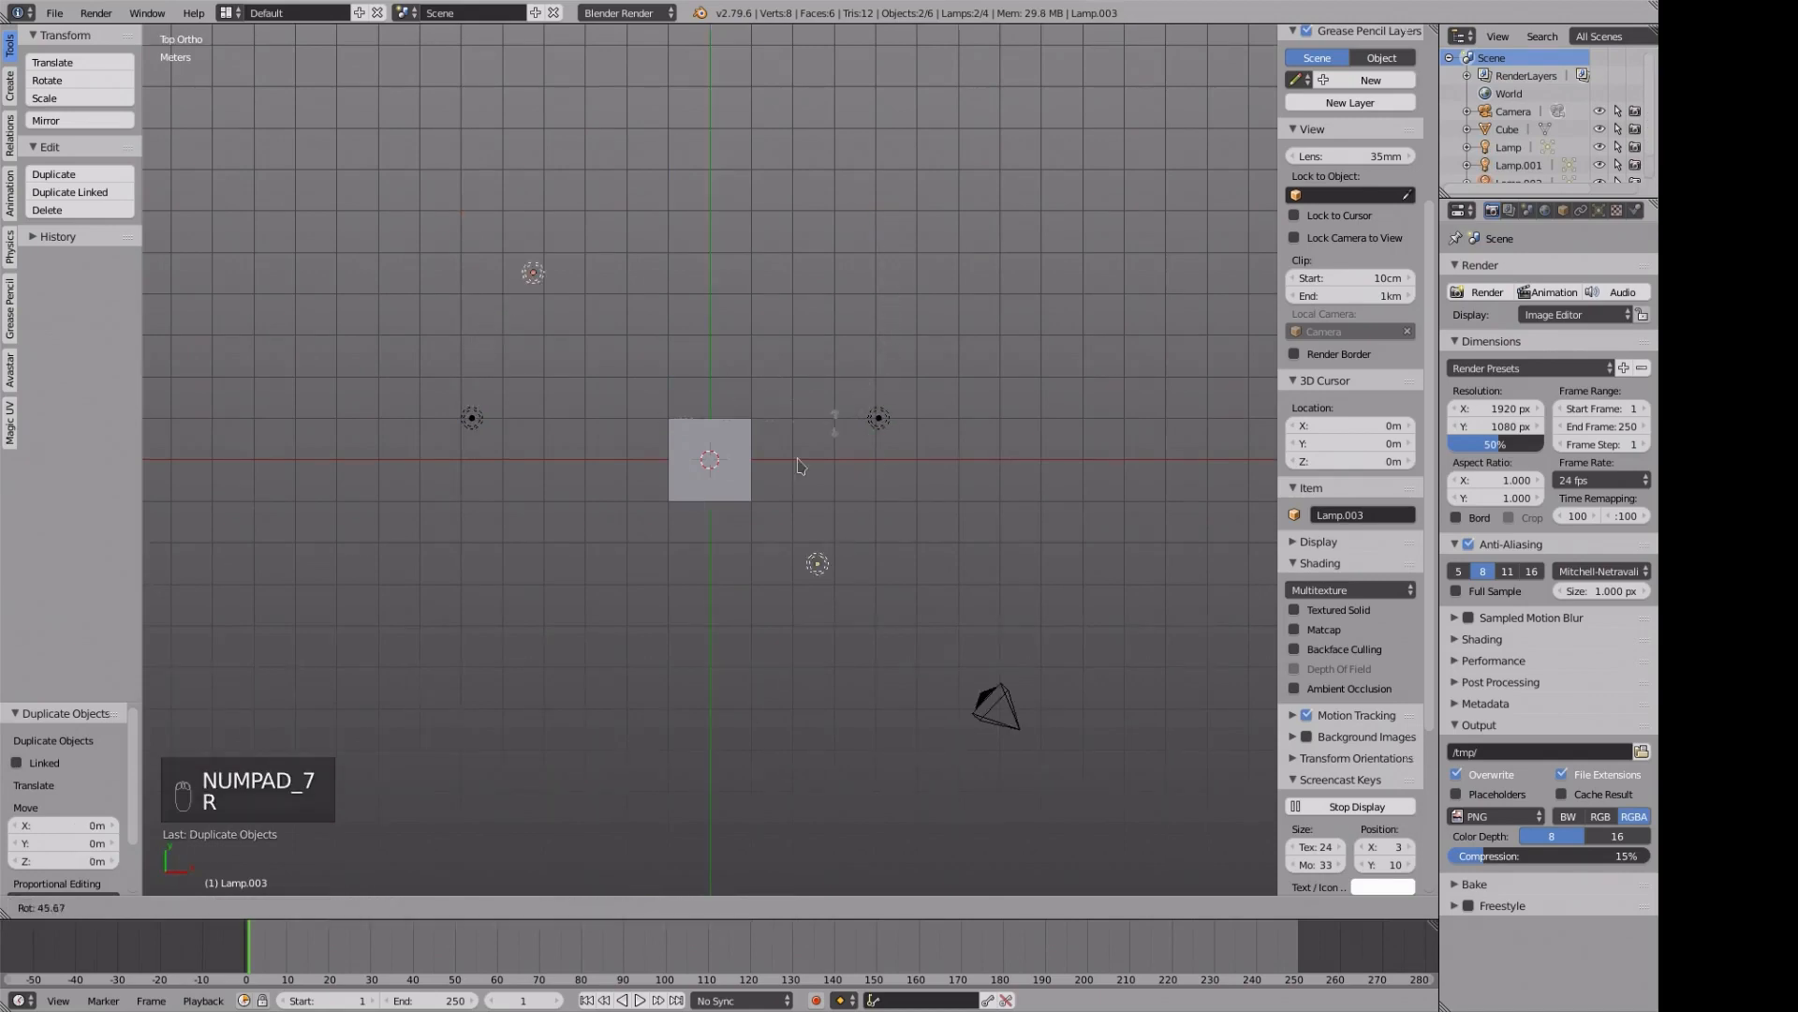
pyautogui.click(754, 508)
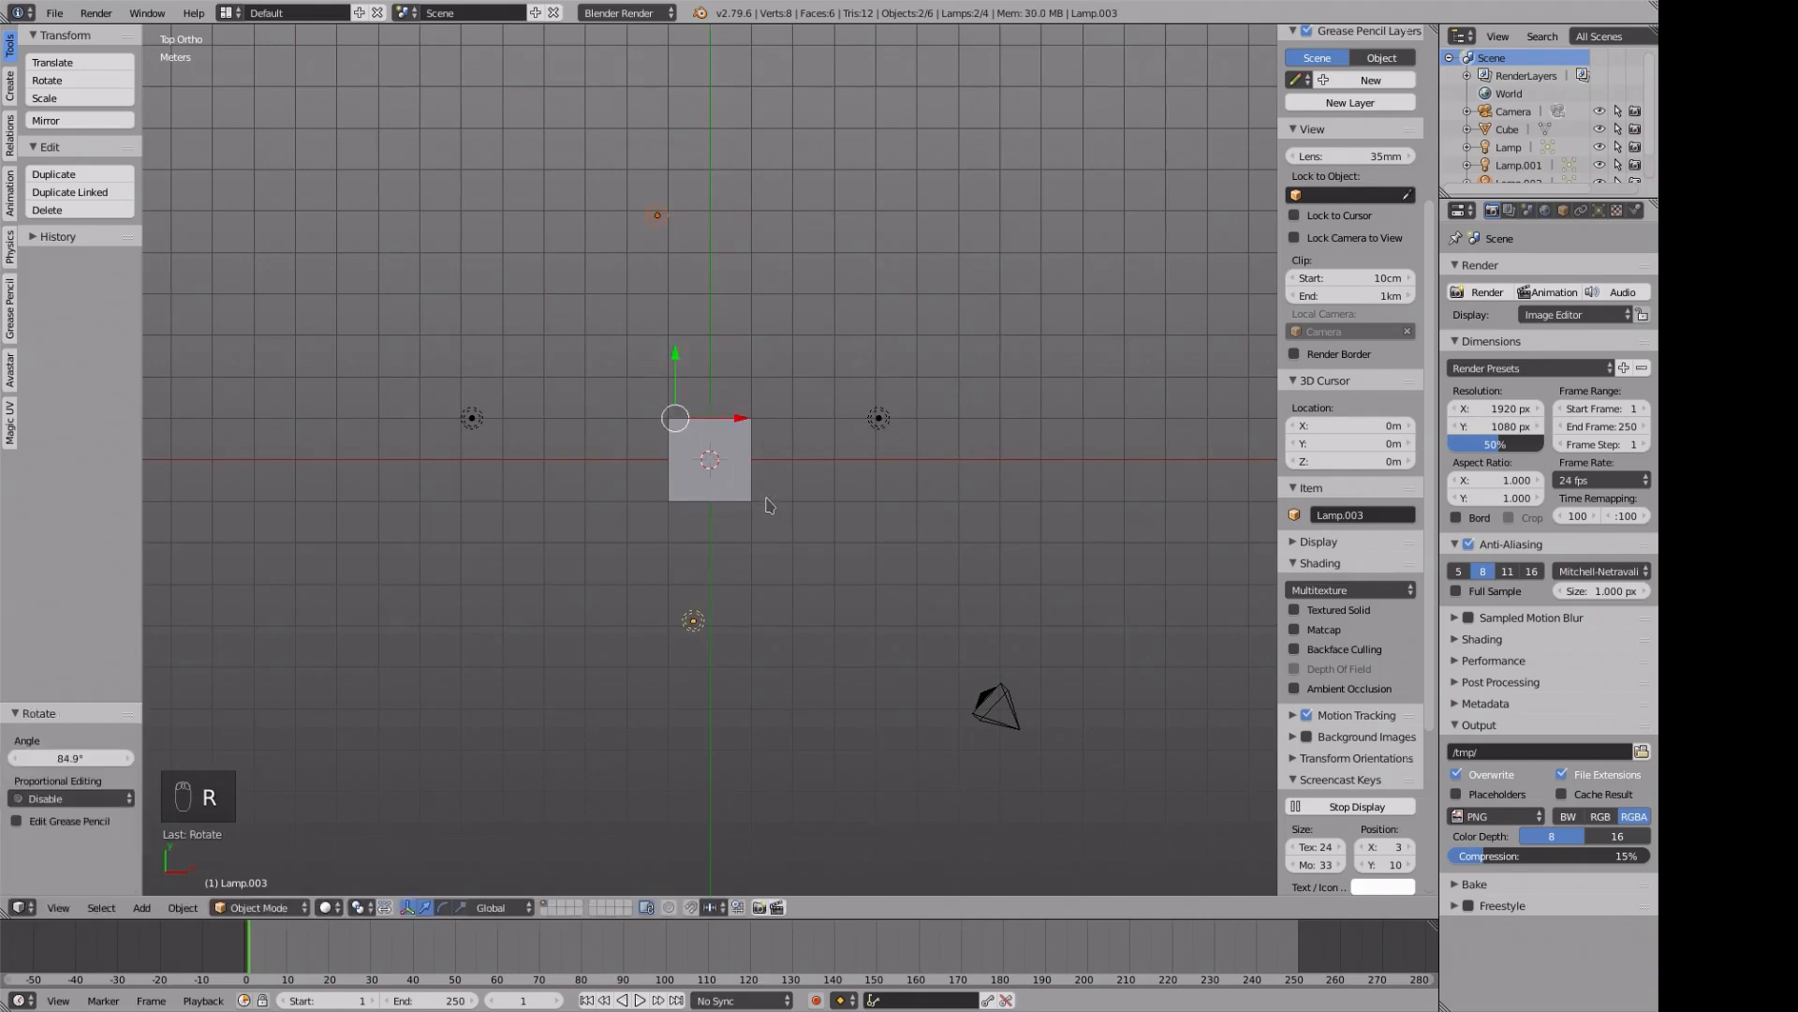
# - Move the two rotated lamps about 10.2 m down along Z, below the cube
pyautogui.press('KP_1')
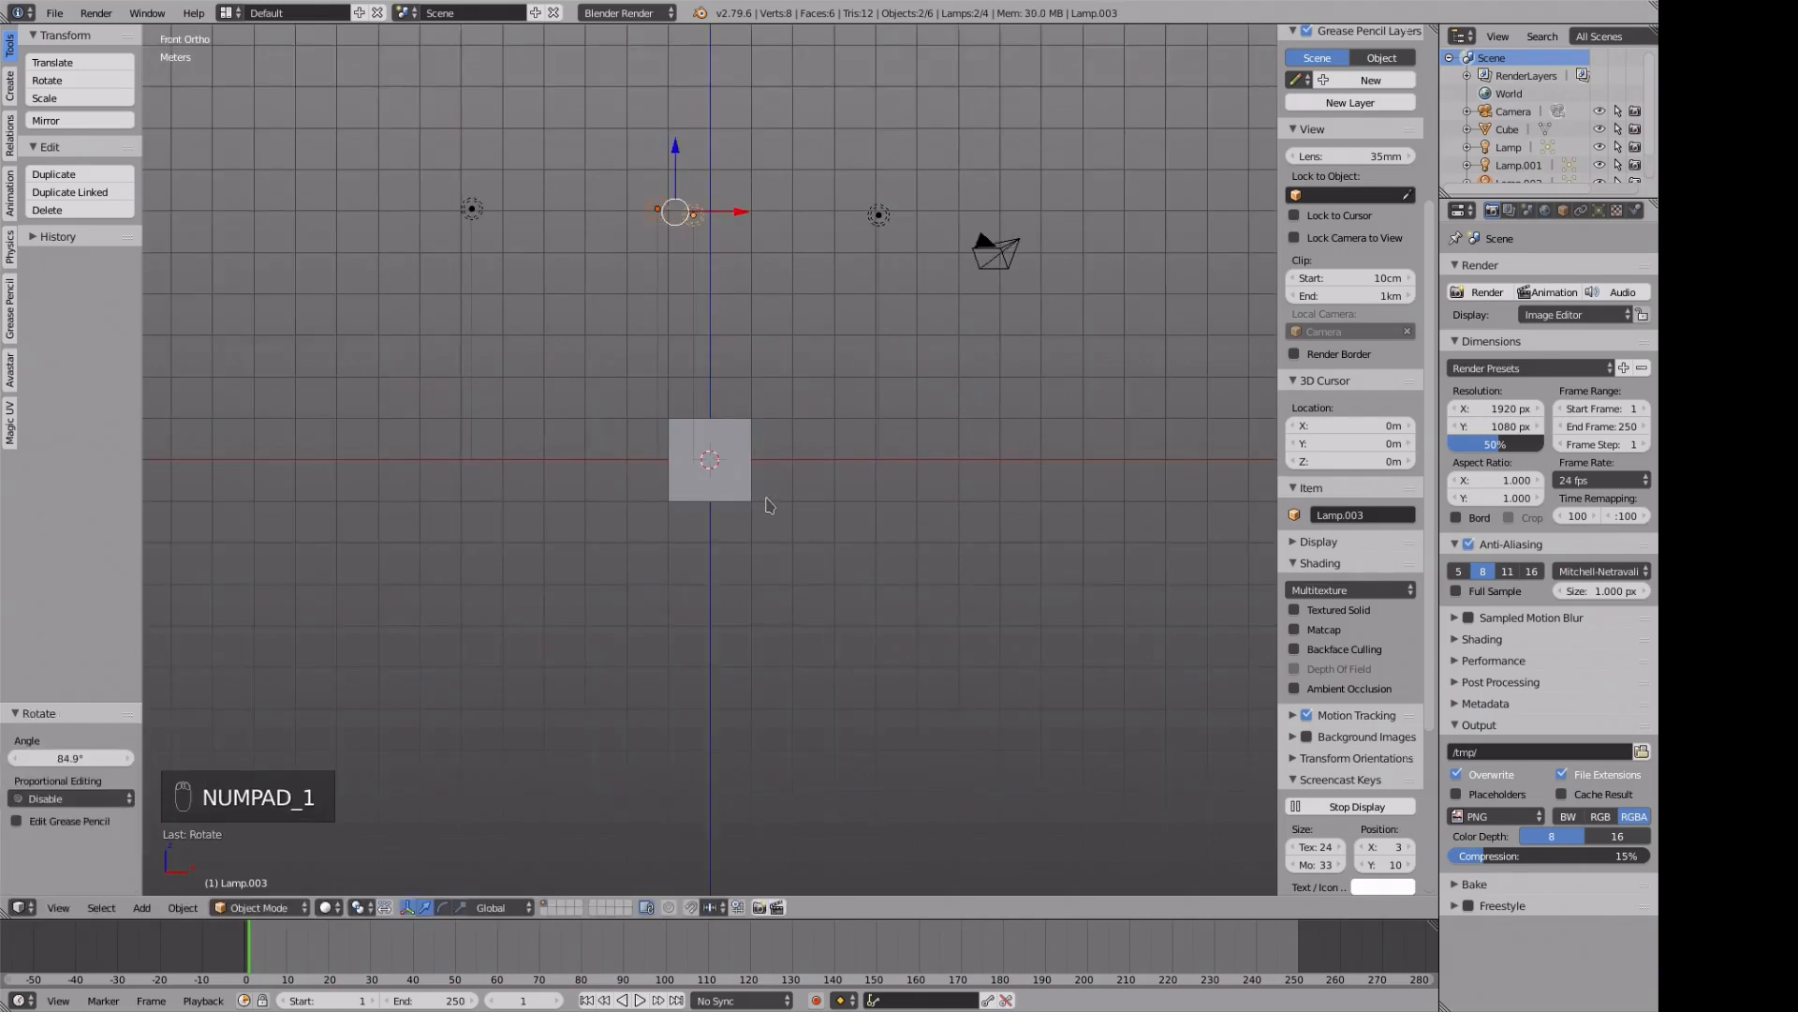
pyautogui.press('g')
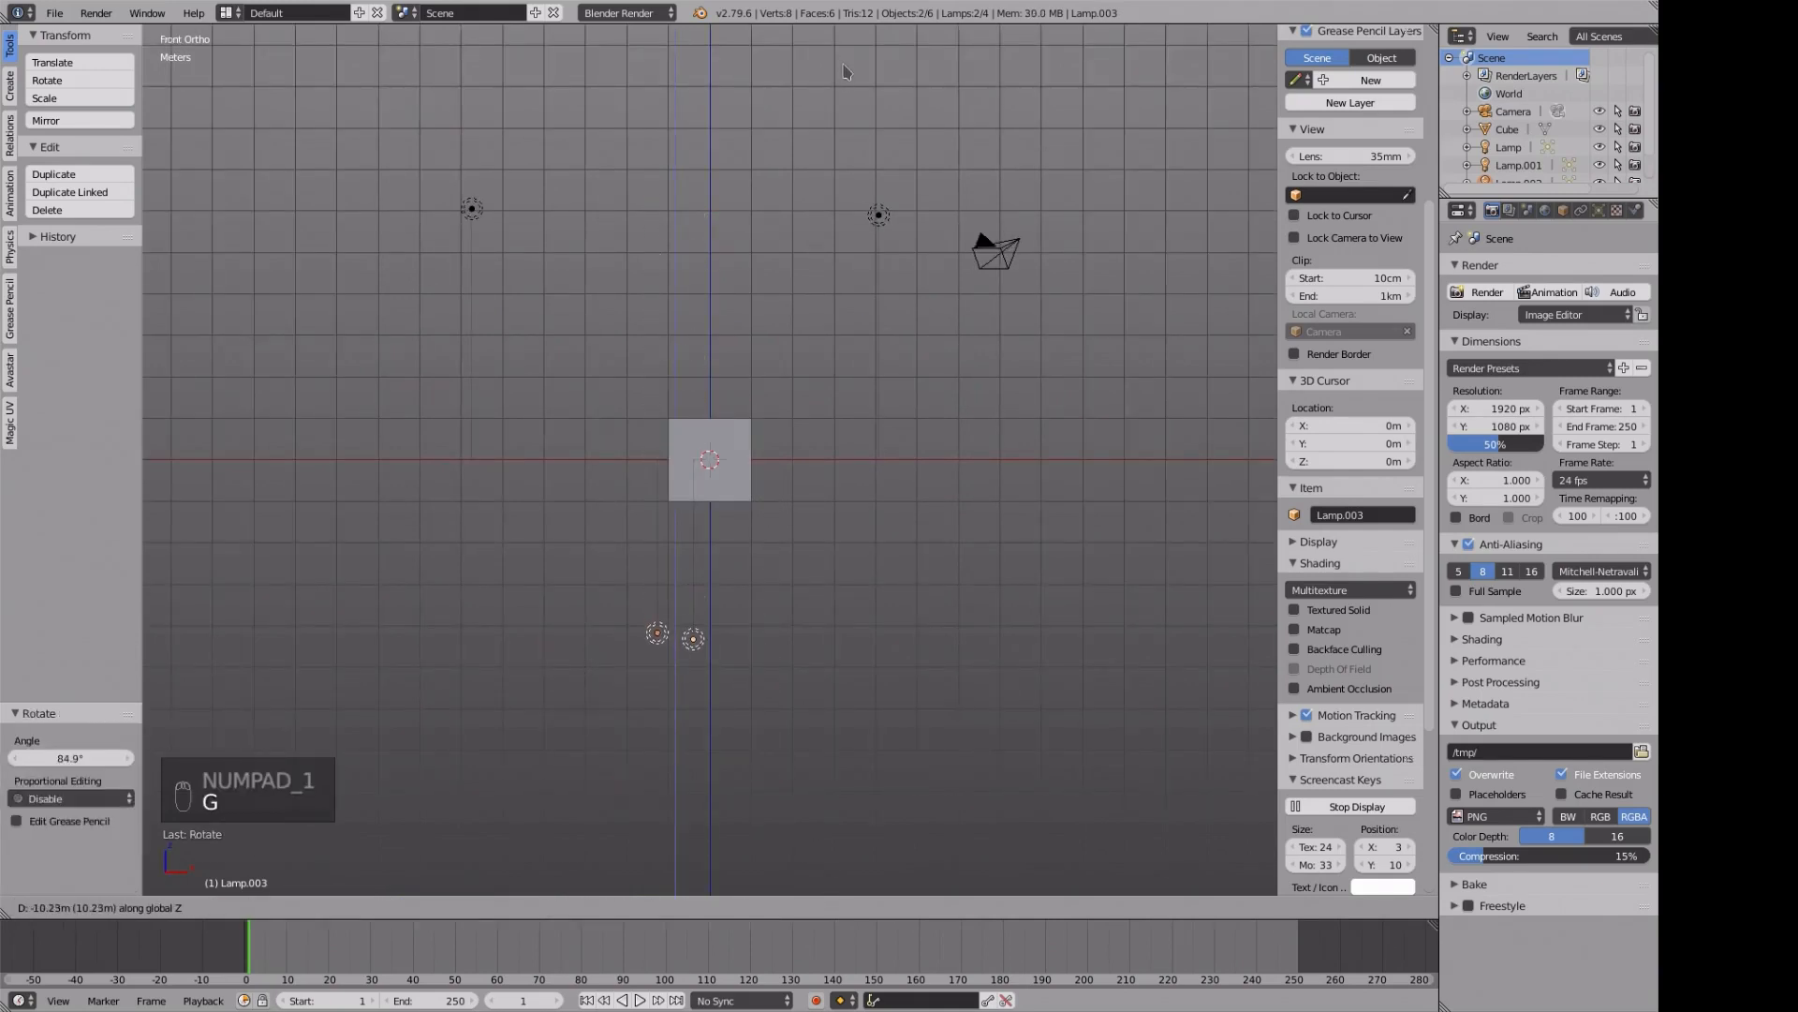
pyautogui.click(843, 71)
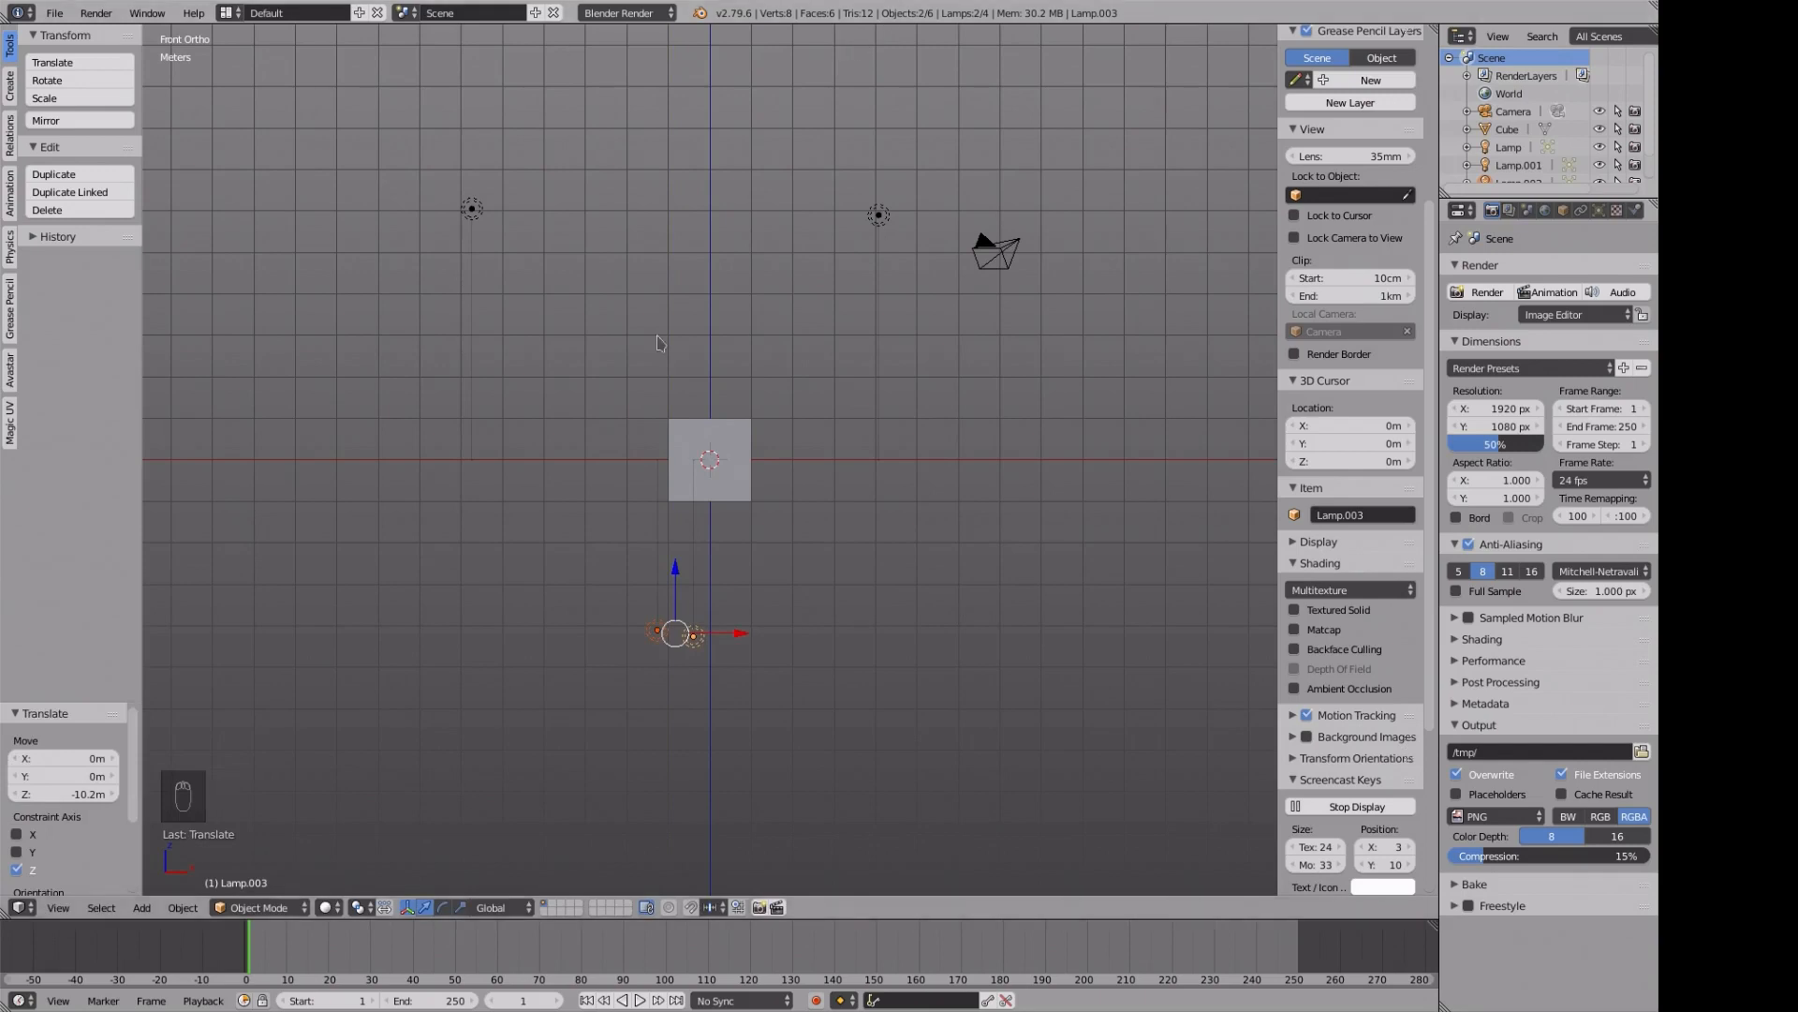
# - Select the cube, set the bake mode to Textures and bake it
pyautogui.rightClick(704, 455)
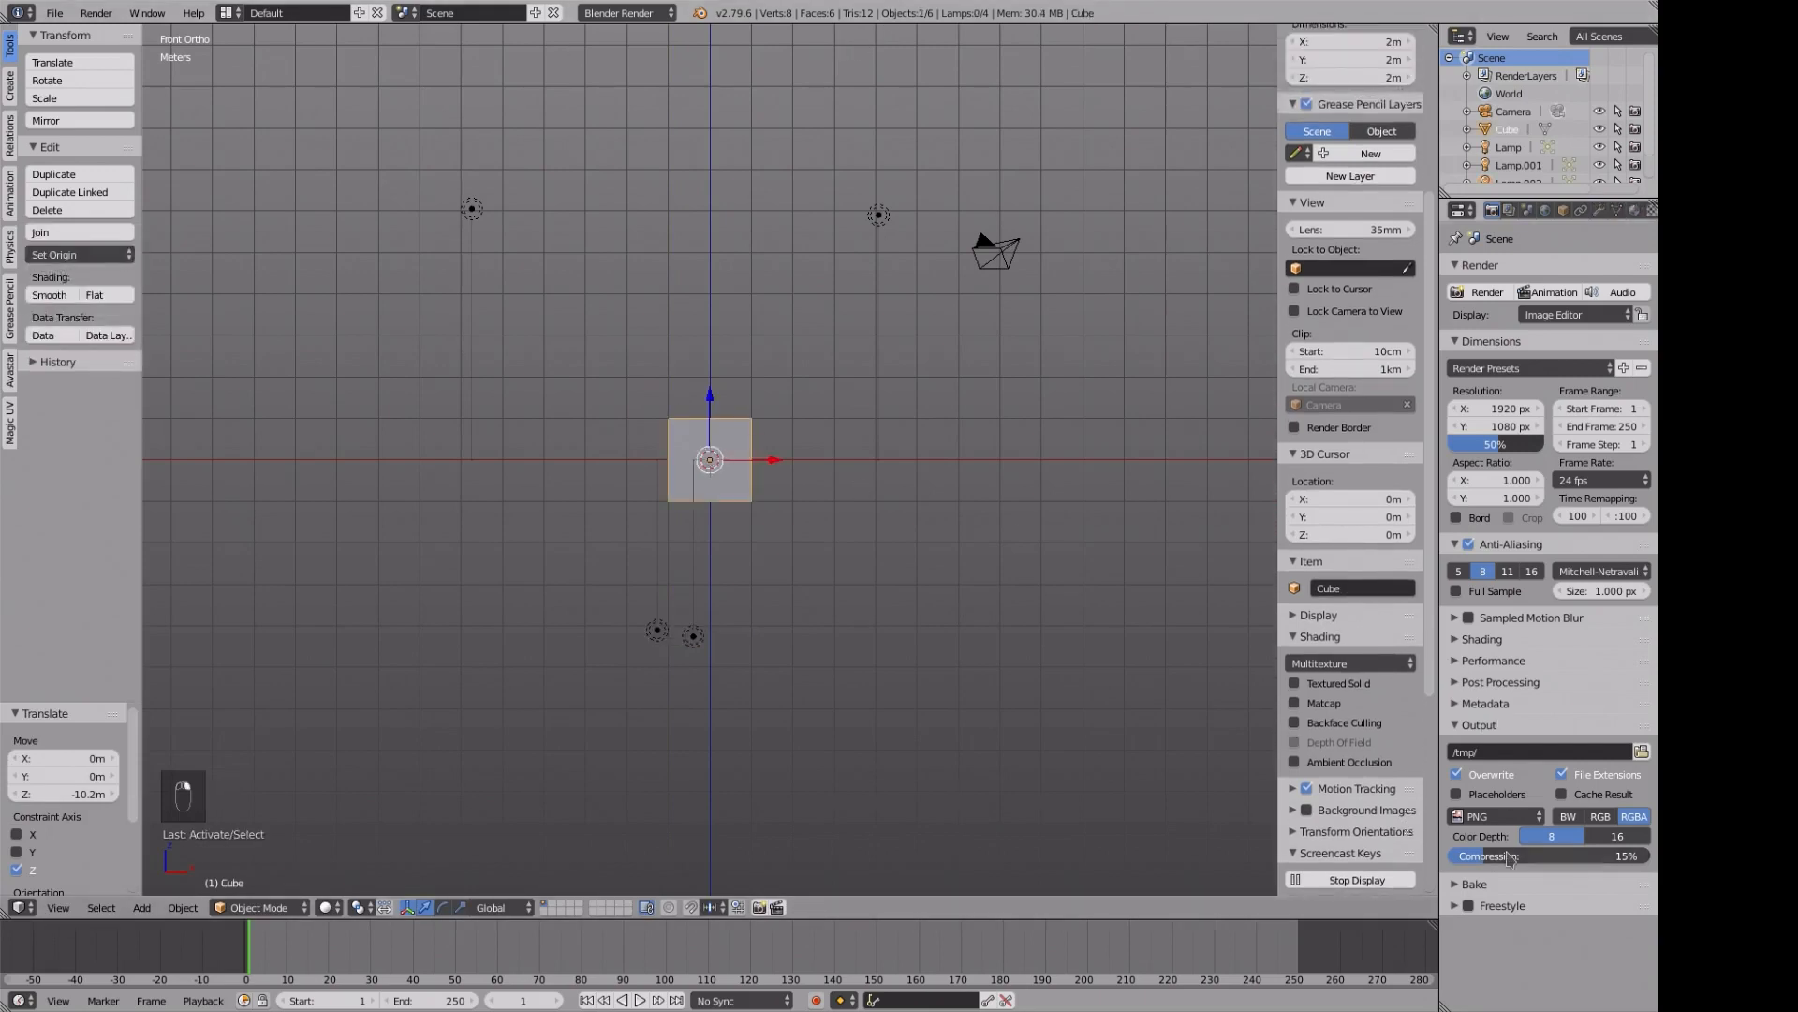
pyautogui.click(1455, 885)
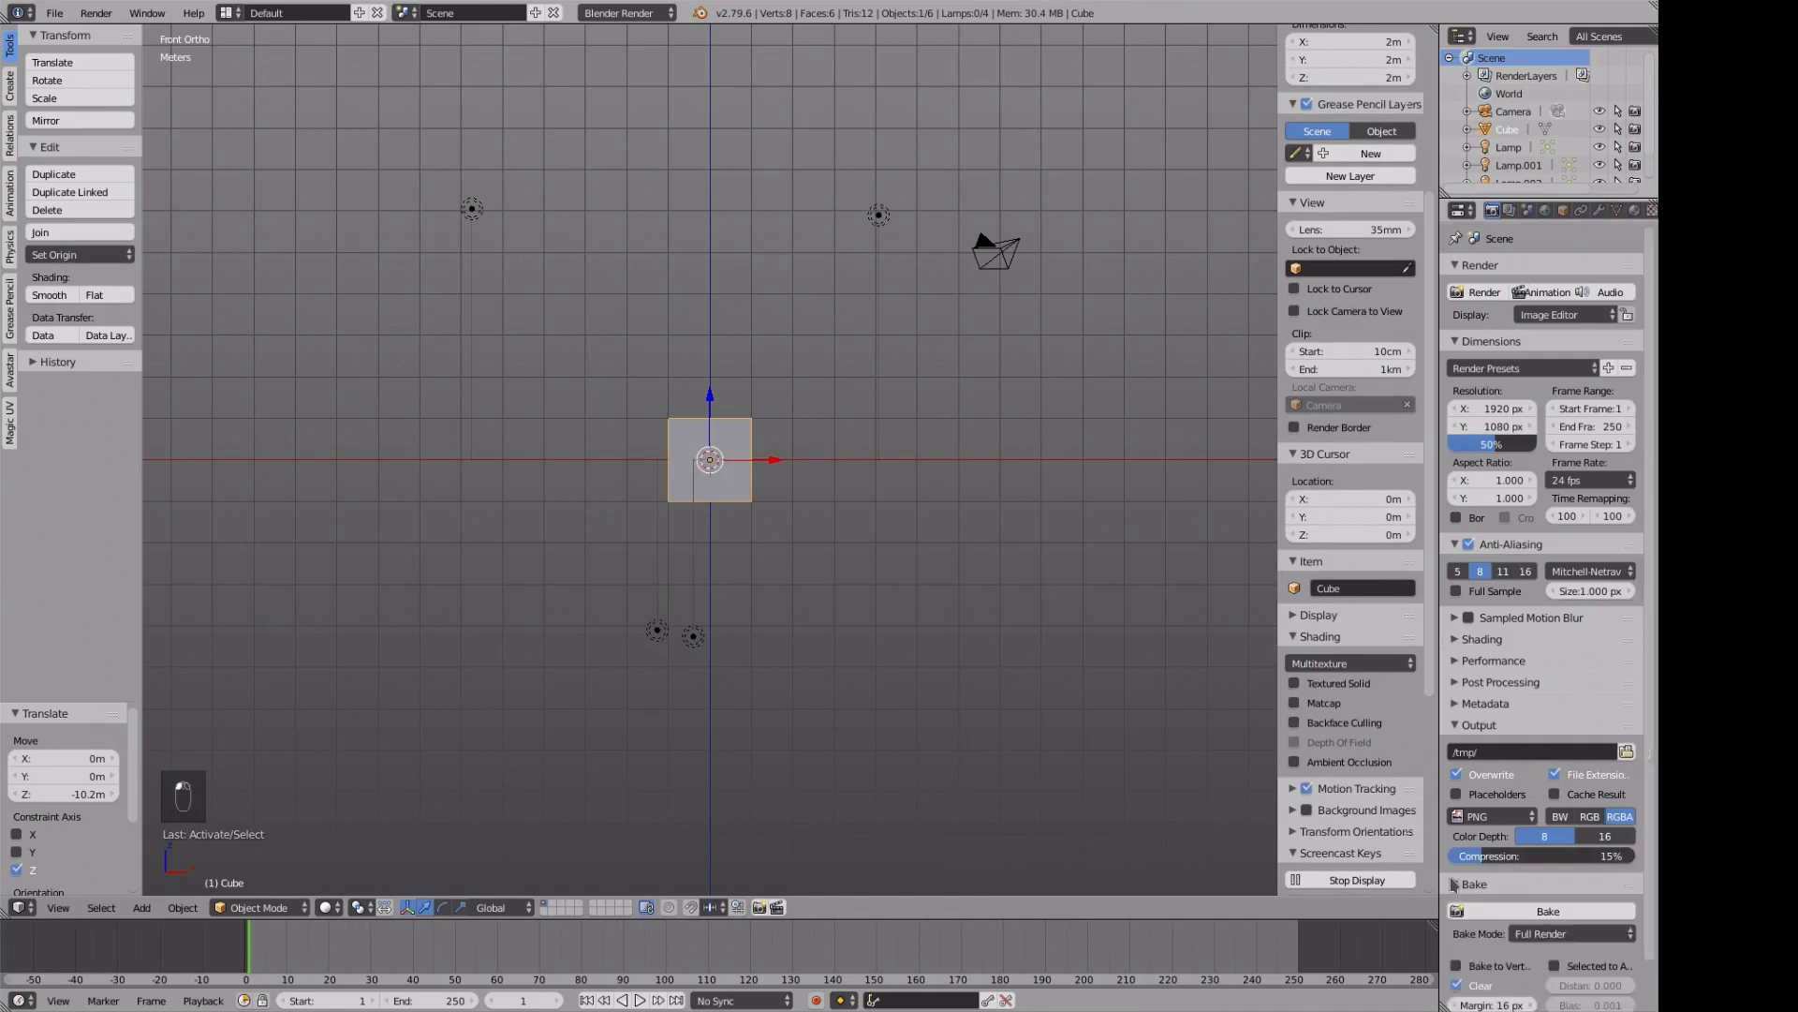
pyautogui.click(1559, 934)
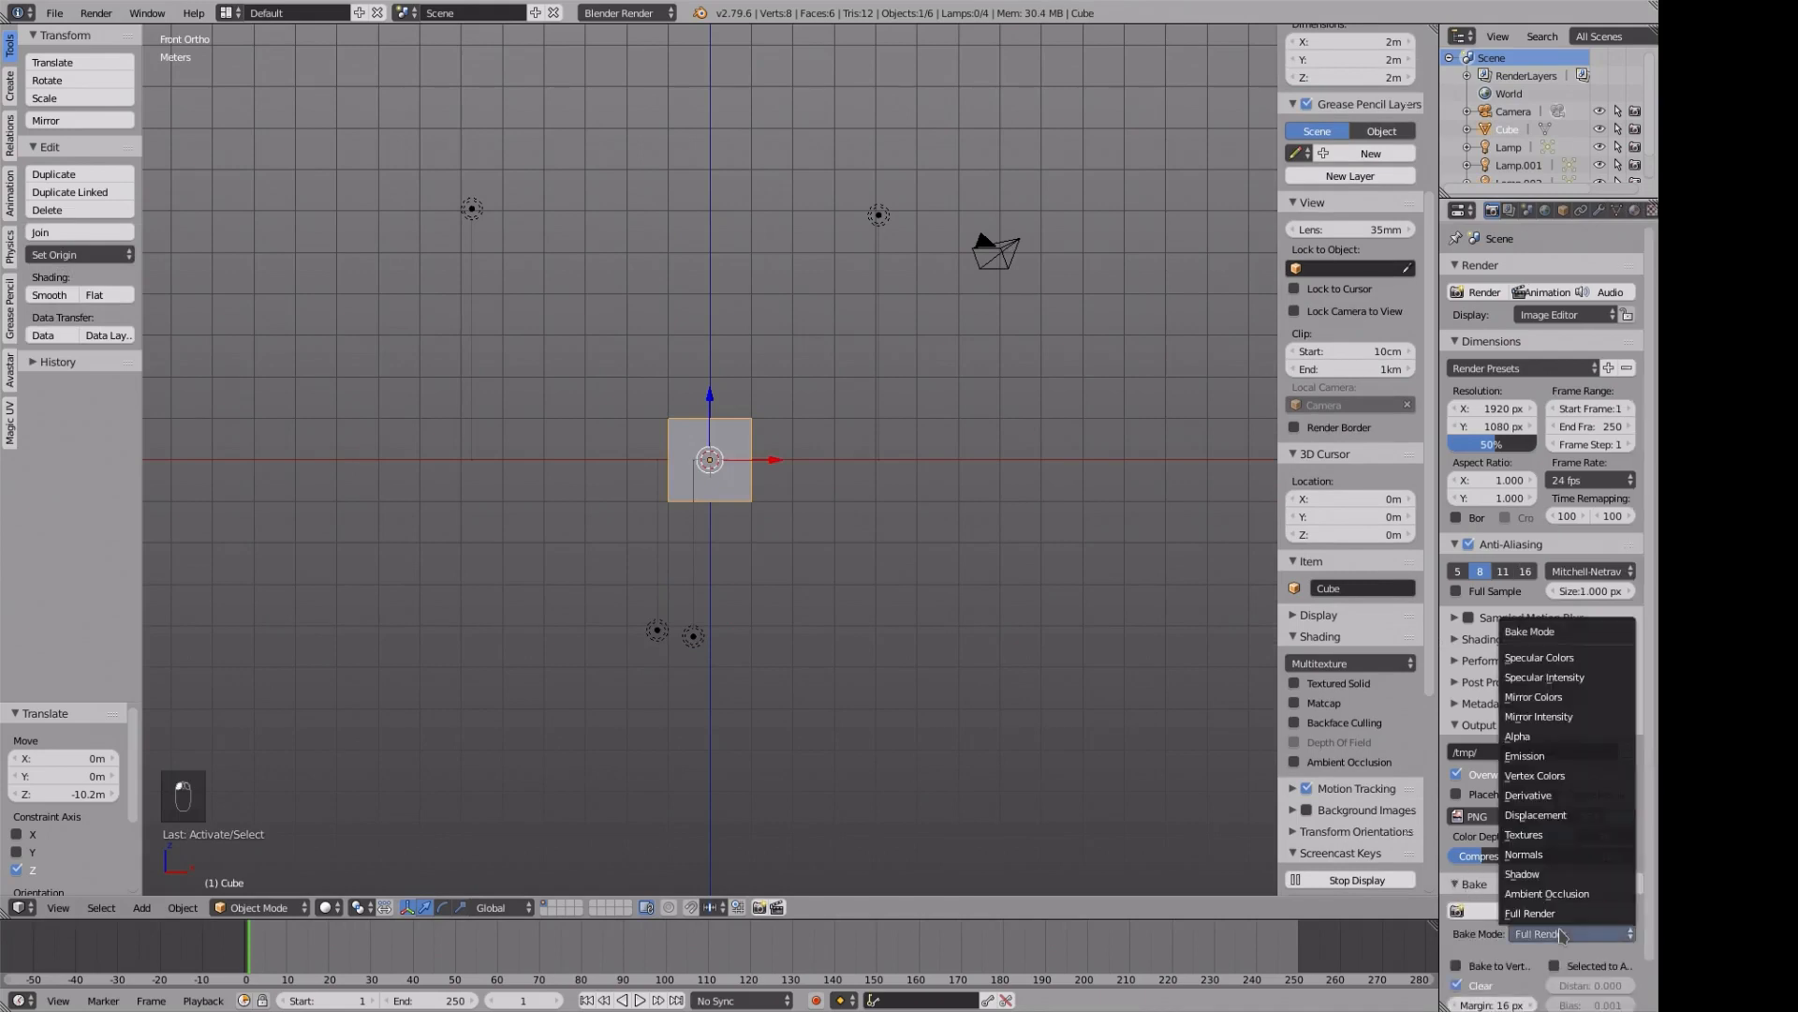
pyautogui.click(1533, 840)
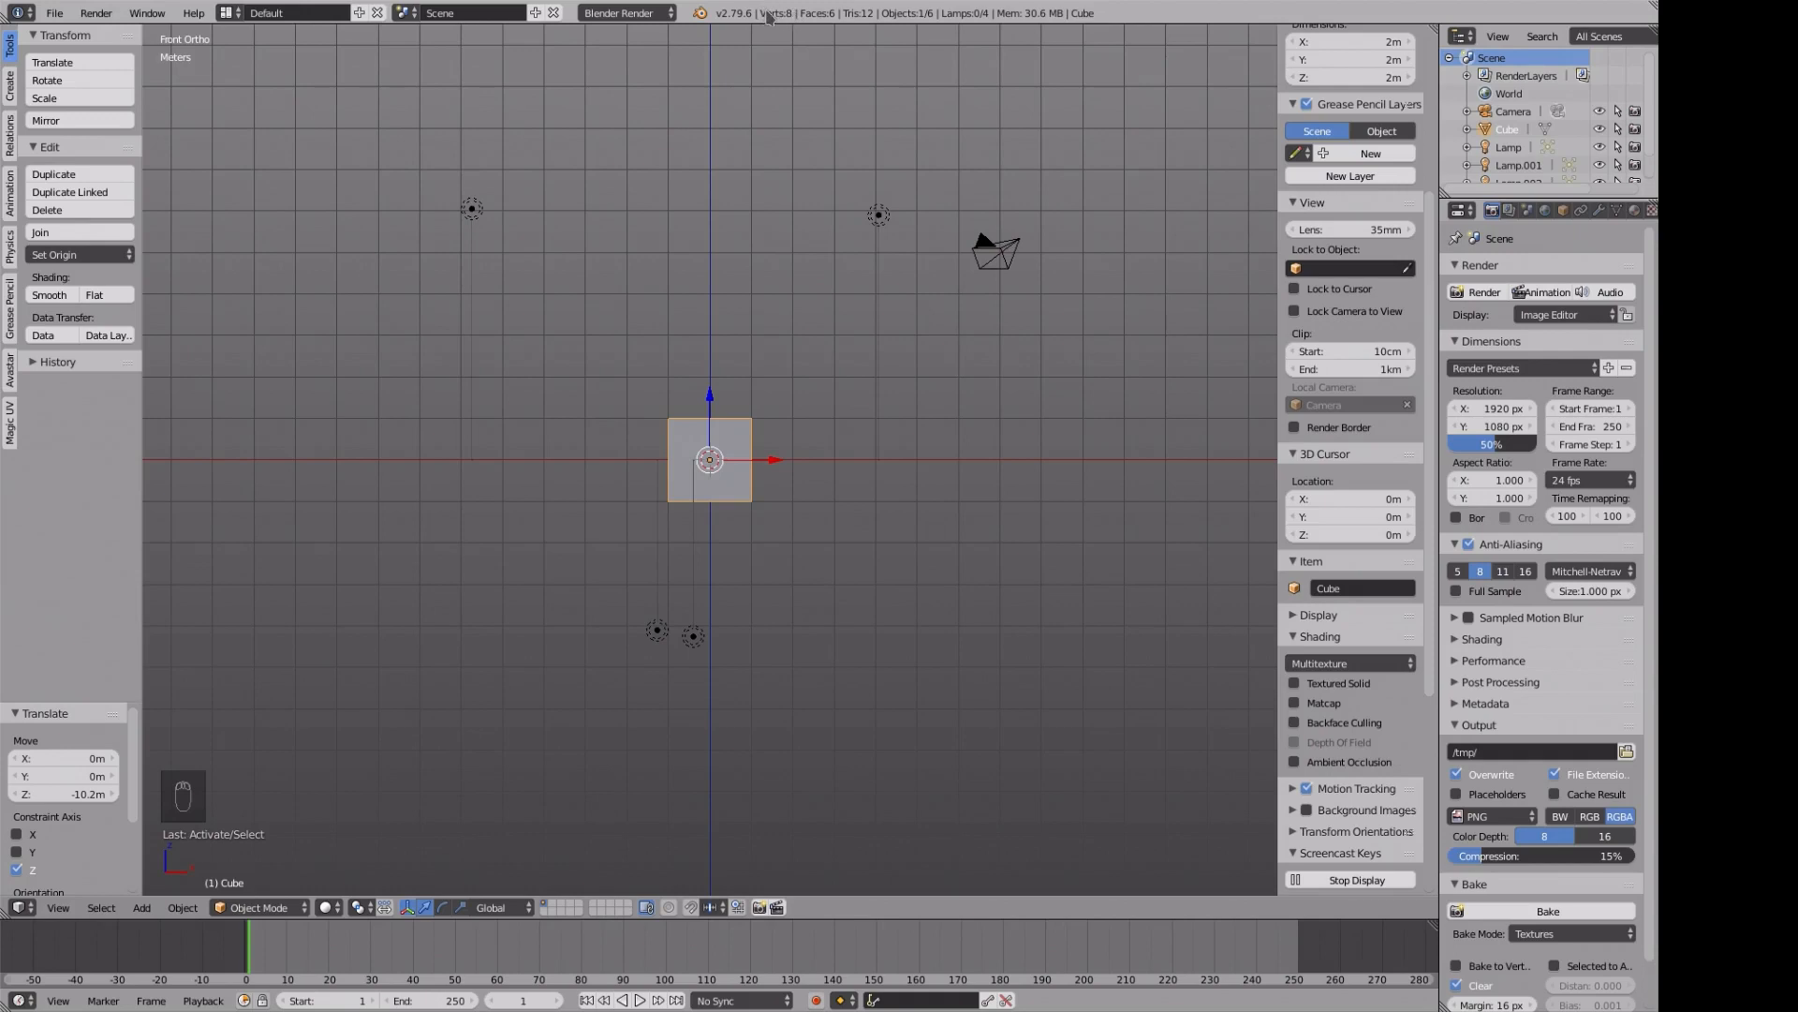
pyautogui.click(1537, 914)
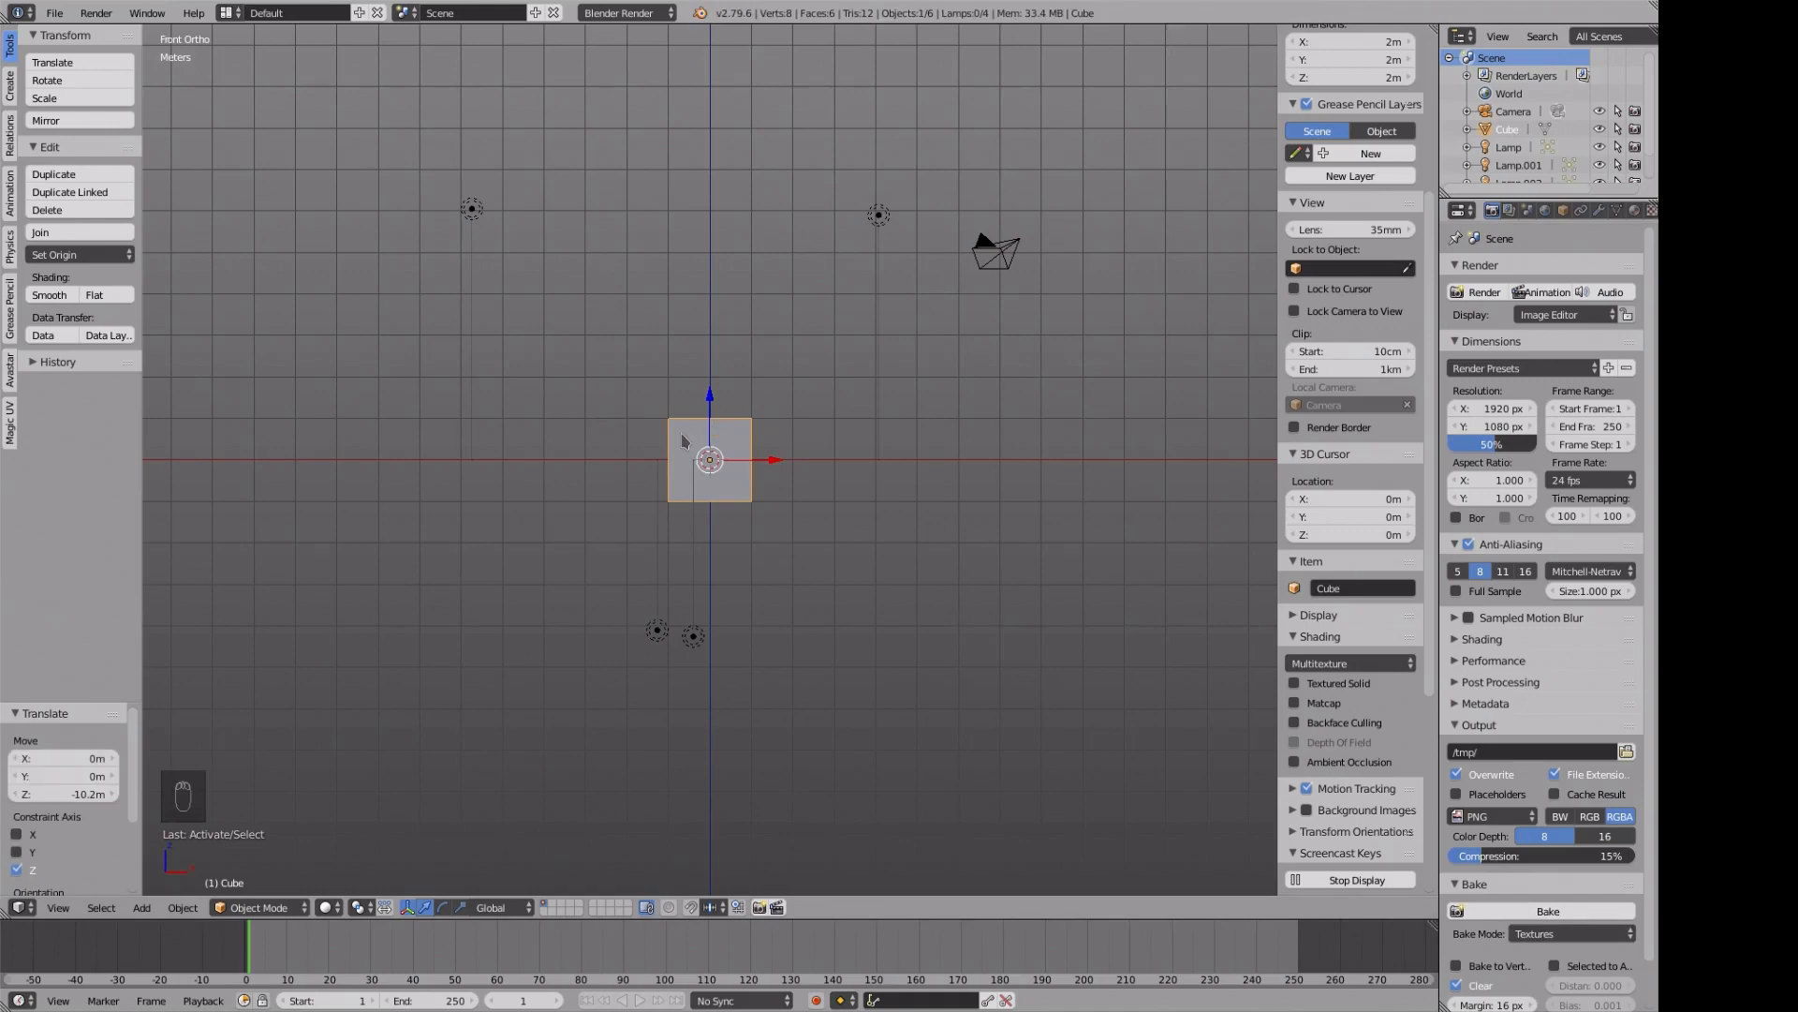
# - Switch the viewport to Rendered shading and examine the painted faces of the cube from an angle
pyautogui.hotkey('shift', 'z')
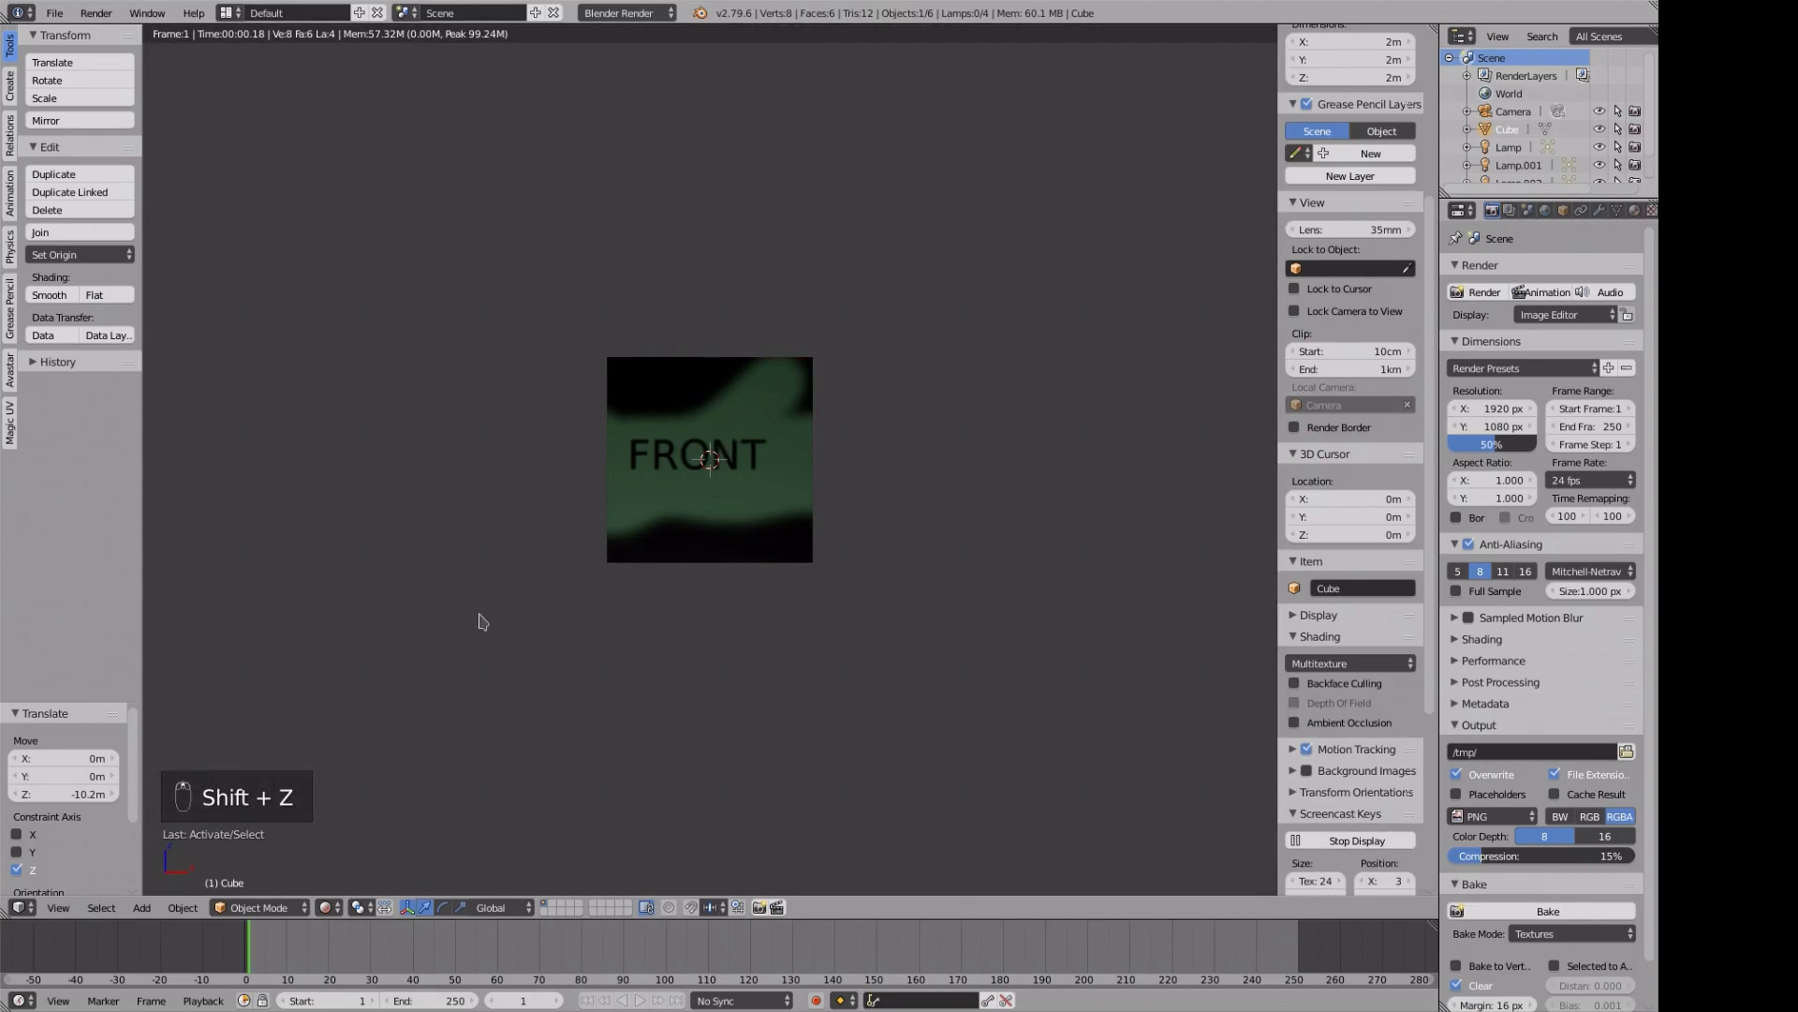
pyautogui.click(326, 907)
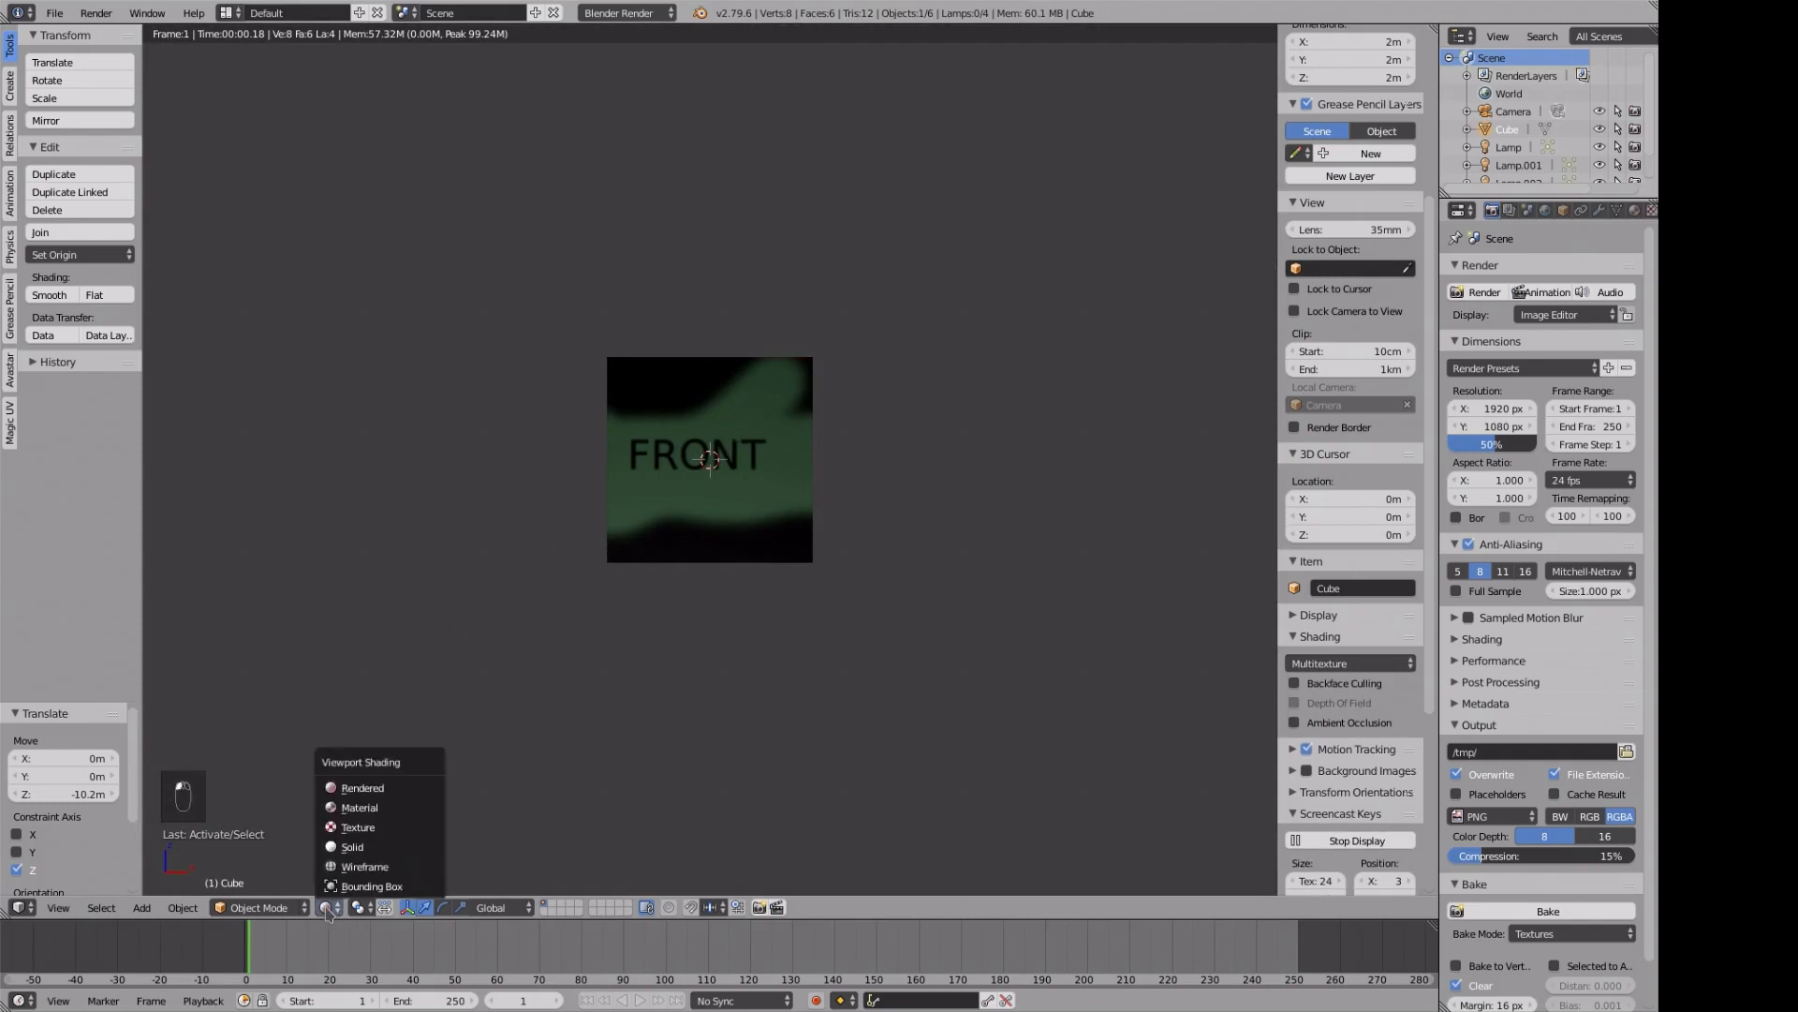
pyautogui.click(343, 786)
pyautogui.press('Escape')
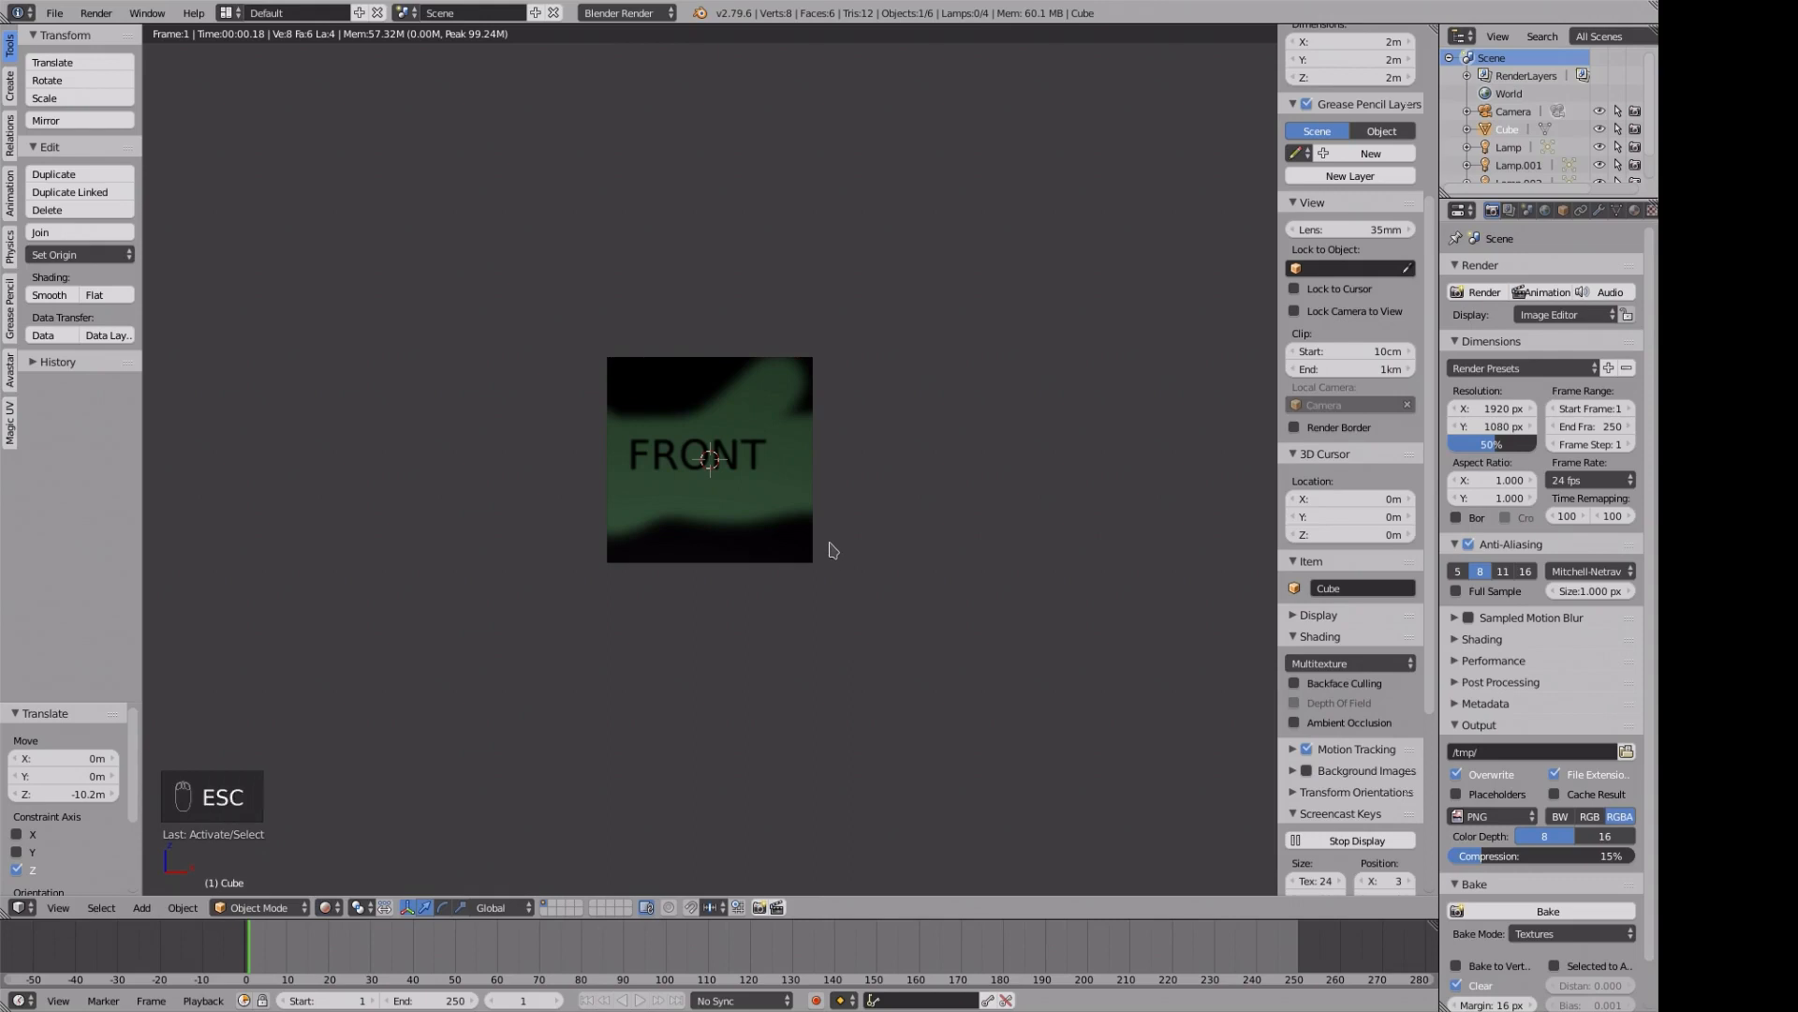
pyautogui.moveTo(815, 546); pyautogui.dragTo(891, 502, button='middle')
pyautogui.scroll(-3, 618, 539)
pyautogui.scroll(3, 886, 509)
pyautogui.scroll(3, 877, 517)
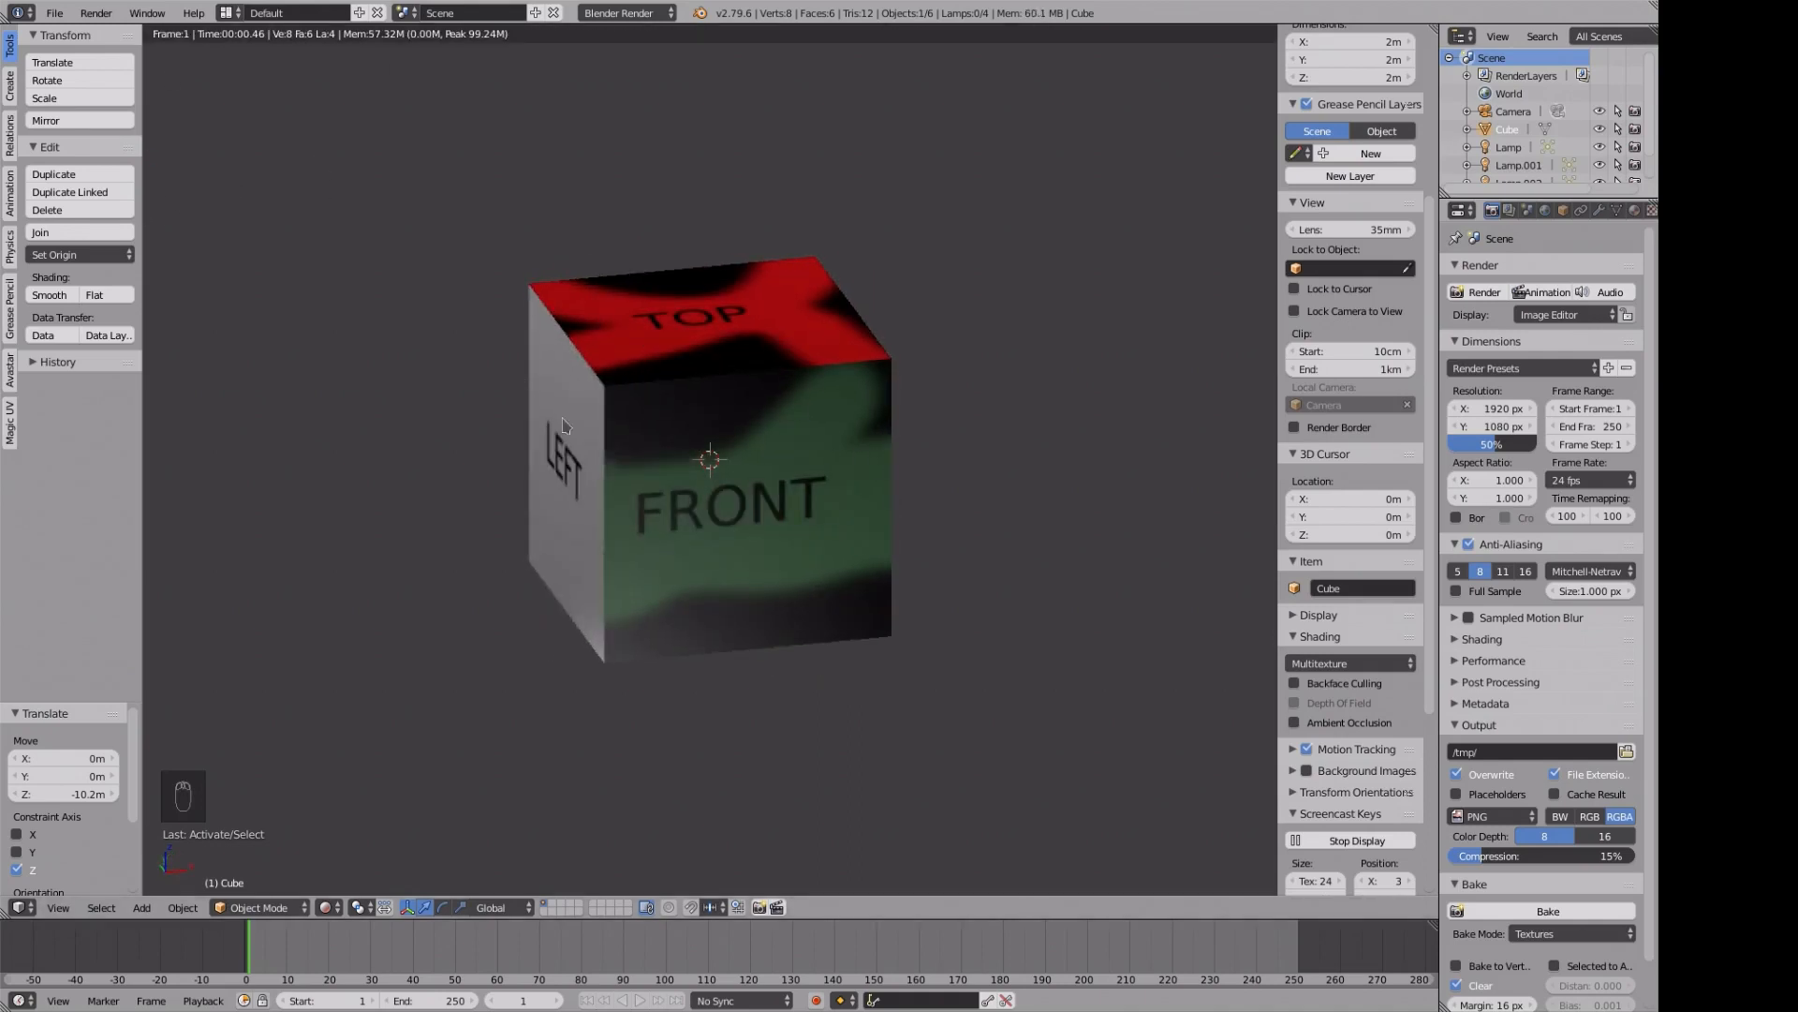
# - Switch to the UV Editing layout and display the baked UVTexture image for checking
pyautogui.click(229, 14)
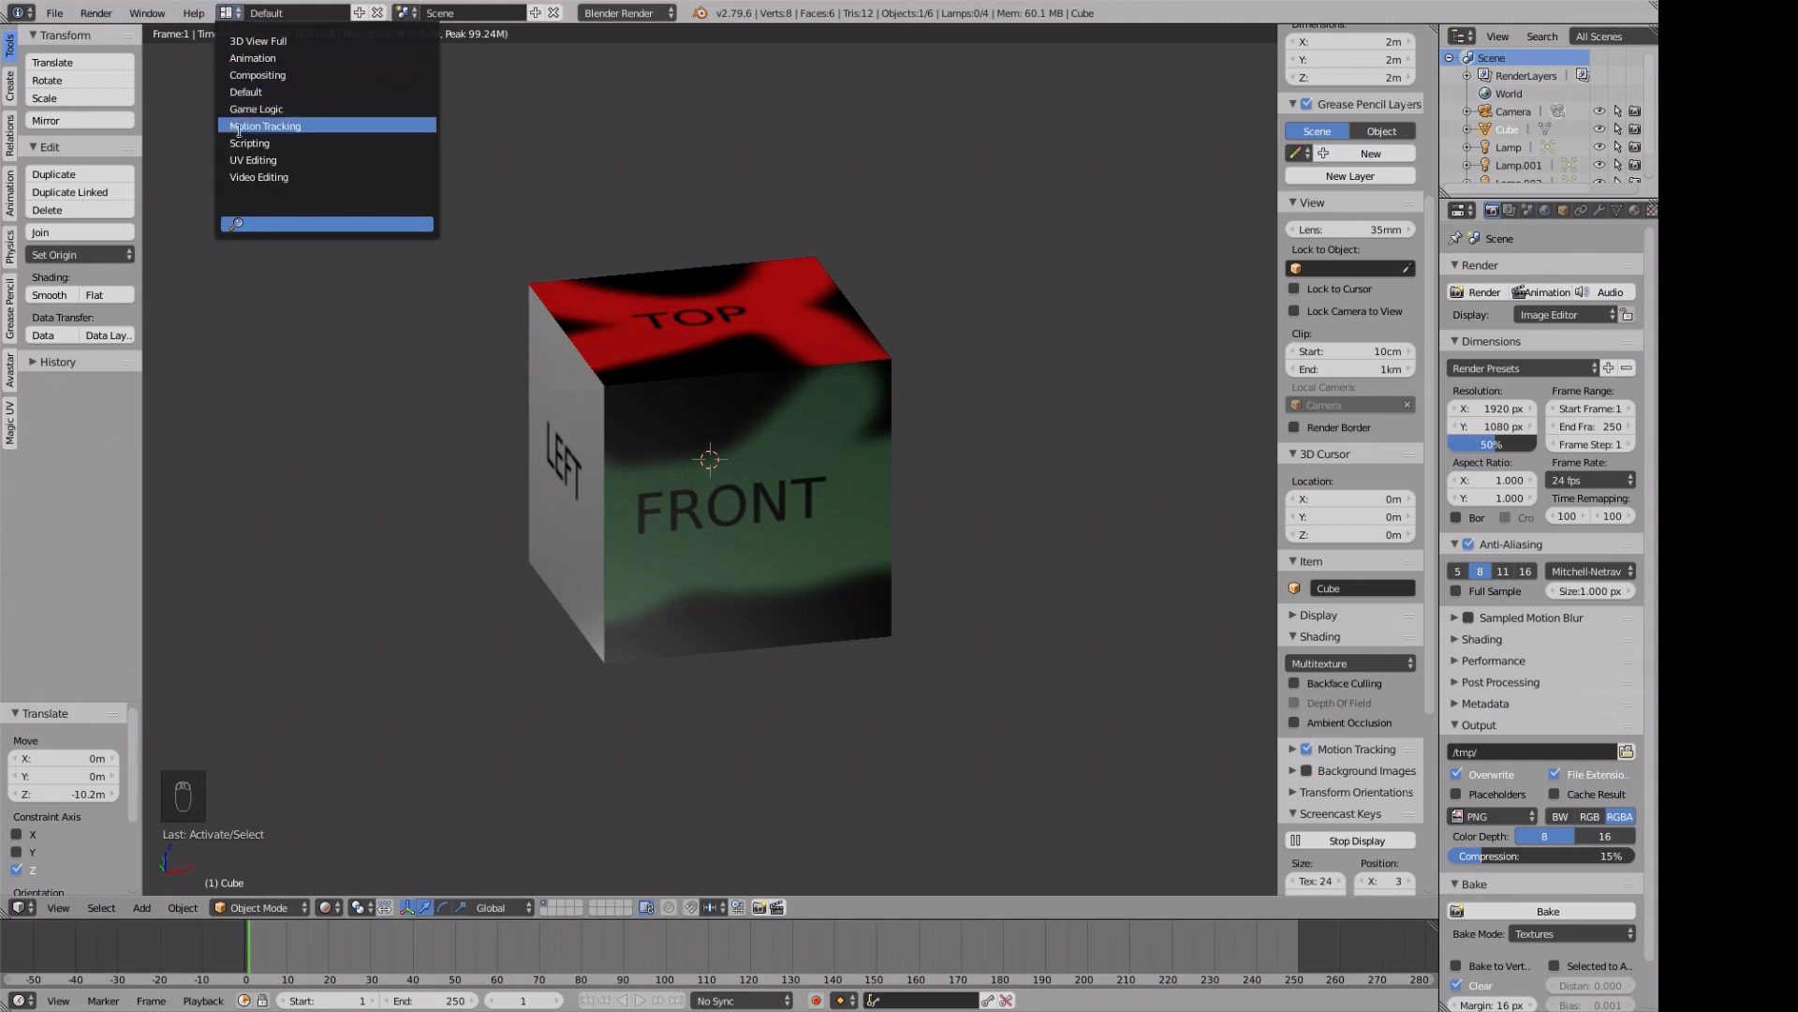
pyautogui.click(250, 160)
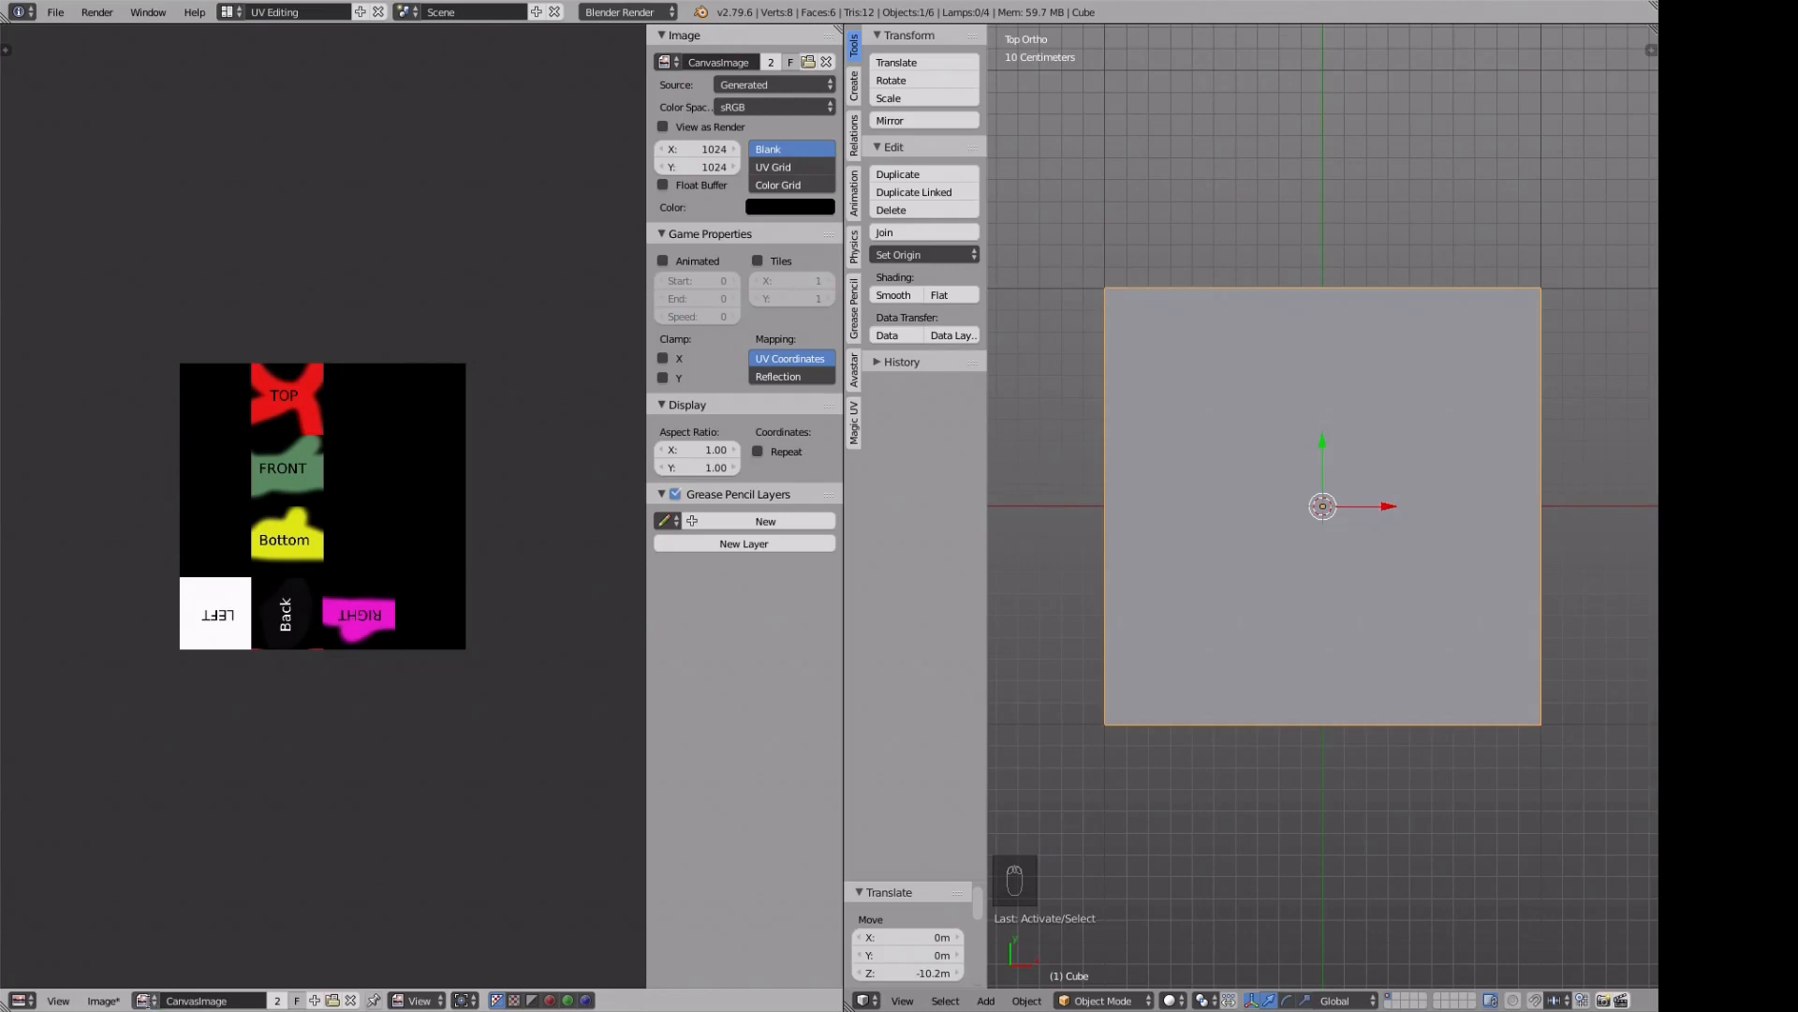
pyautogui.click(147, 1000)
pyautogui.click(171, 940)
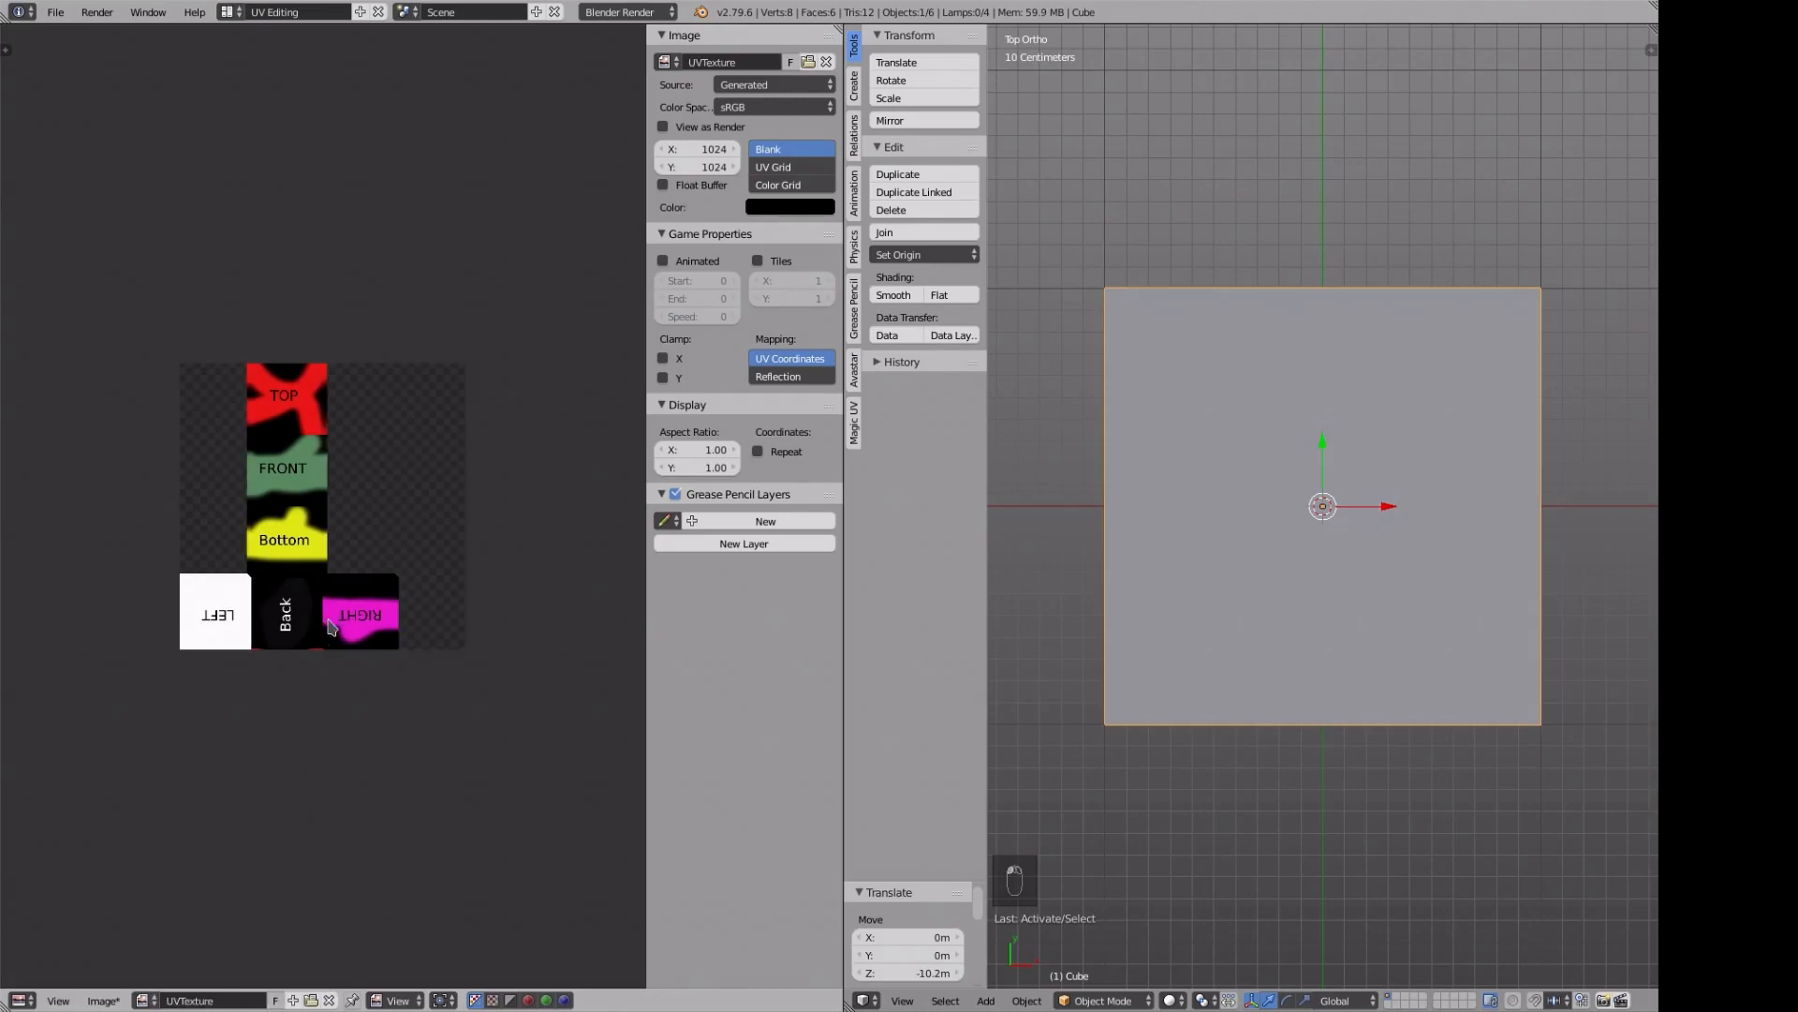
pyautogui.click(111, 1000)
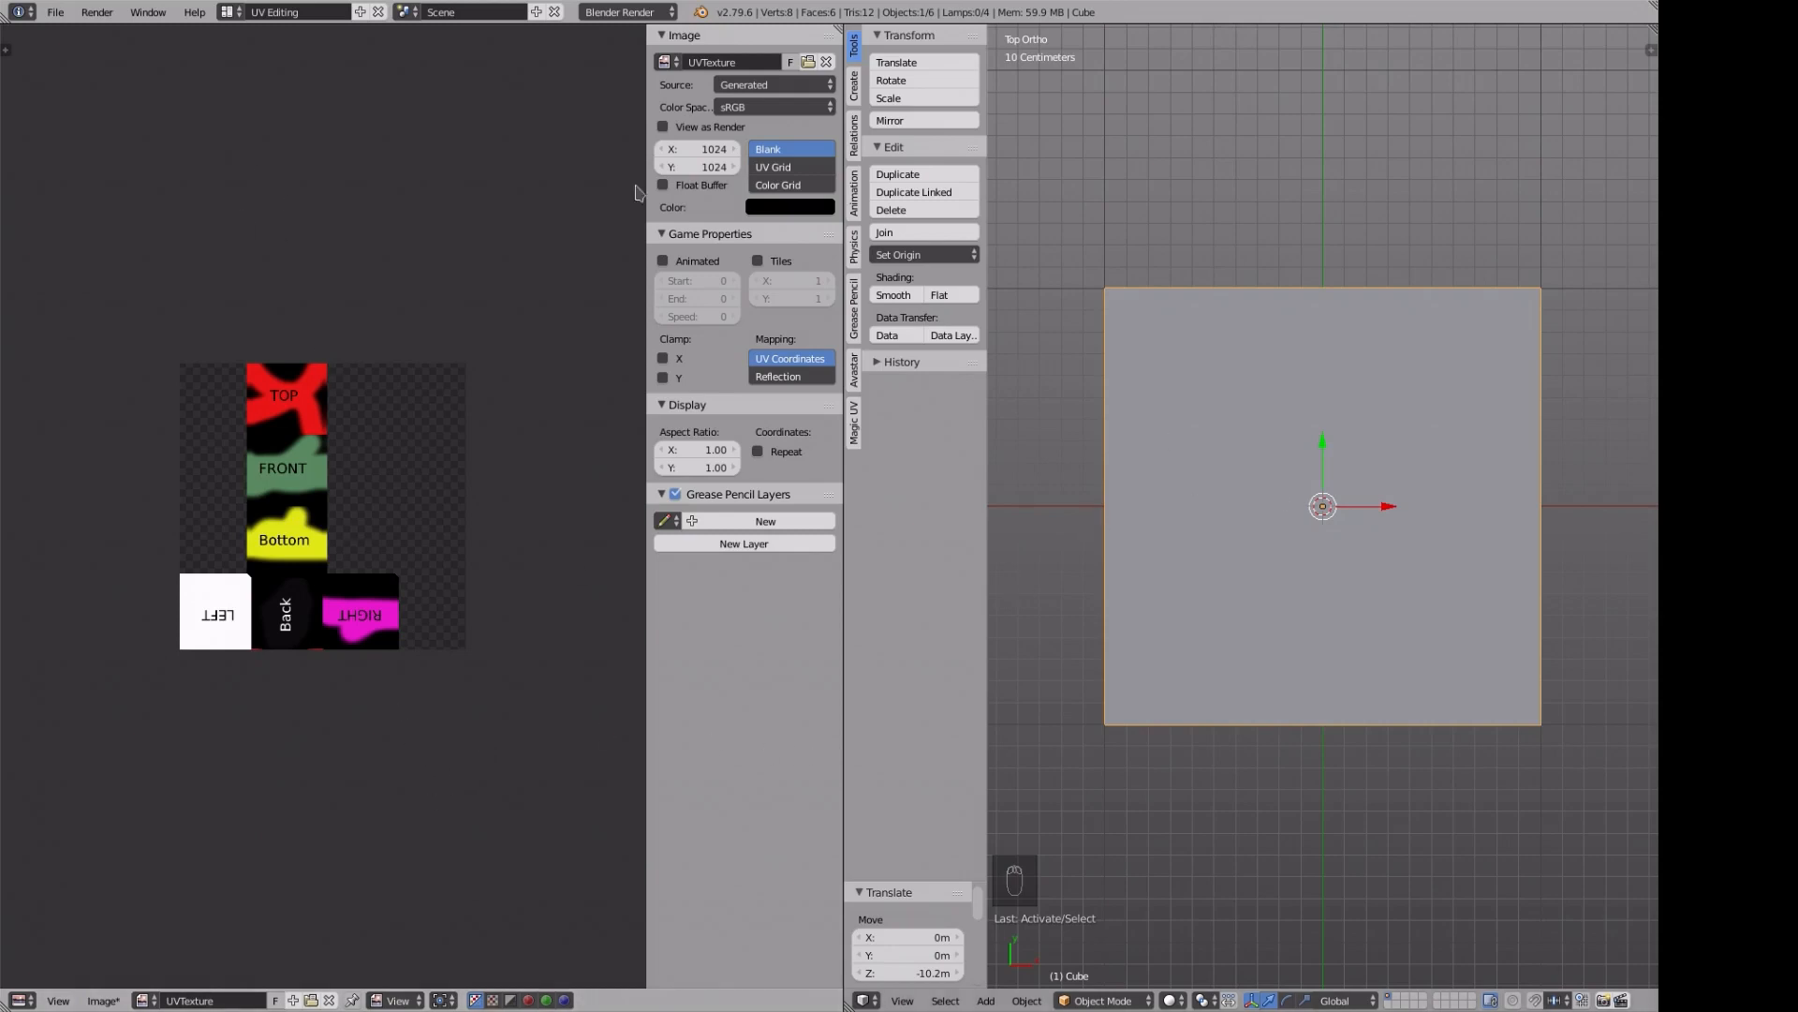
# - Examine the COLLADA export's data and texture options, including Selection Only and the texture type choices, and leave without exporting
pyautogui.click(56, 12)
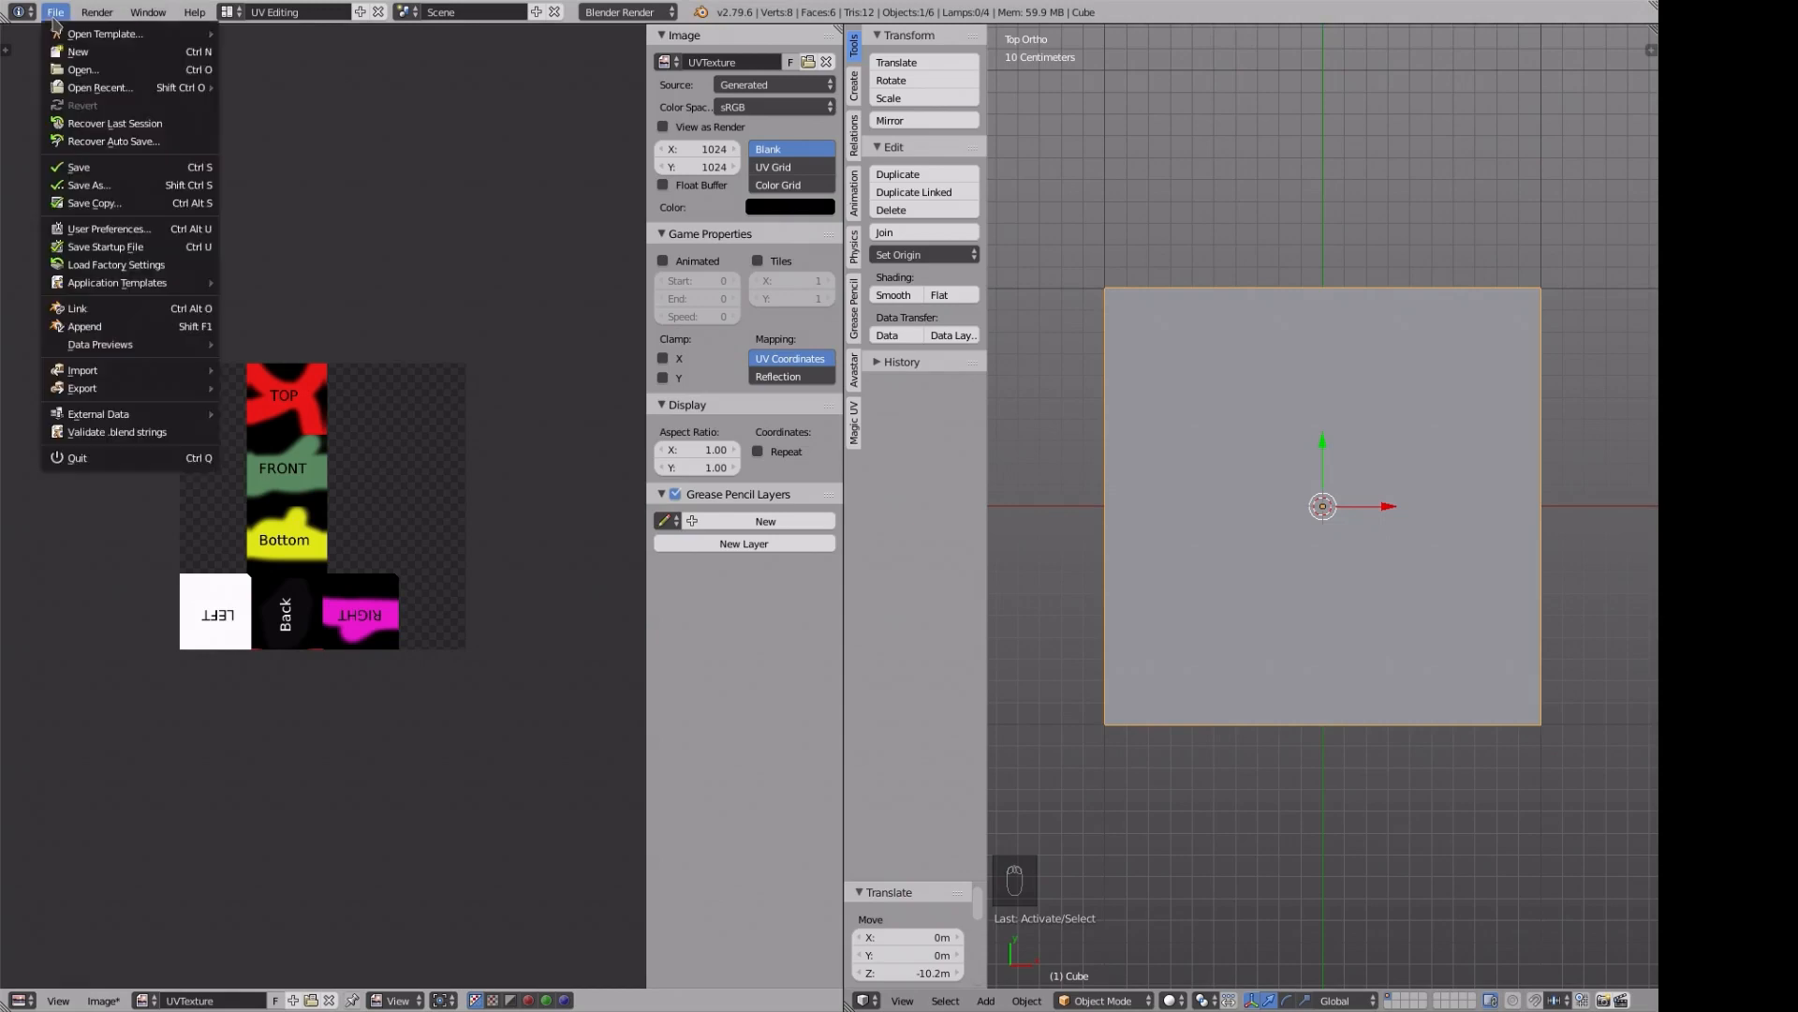
pyautogui.moveTo(85, 388)
pyautogui.click(284, 405)
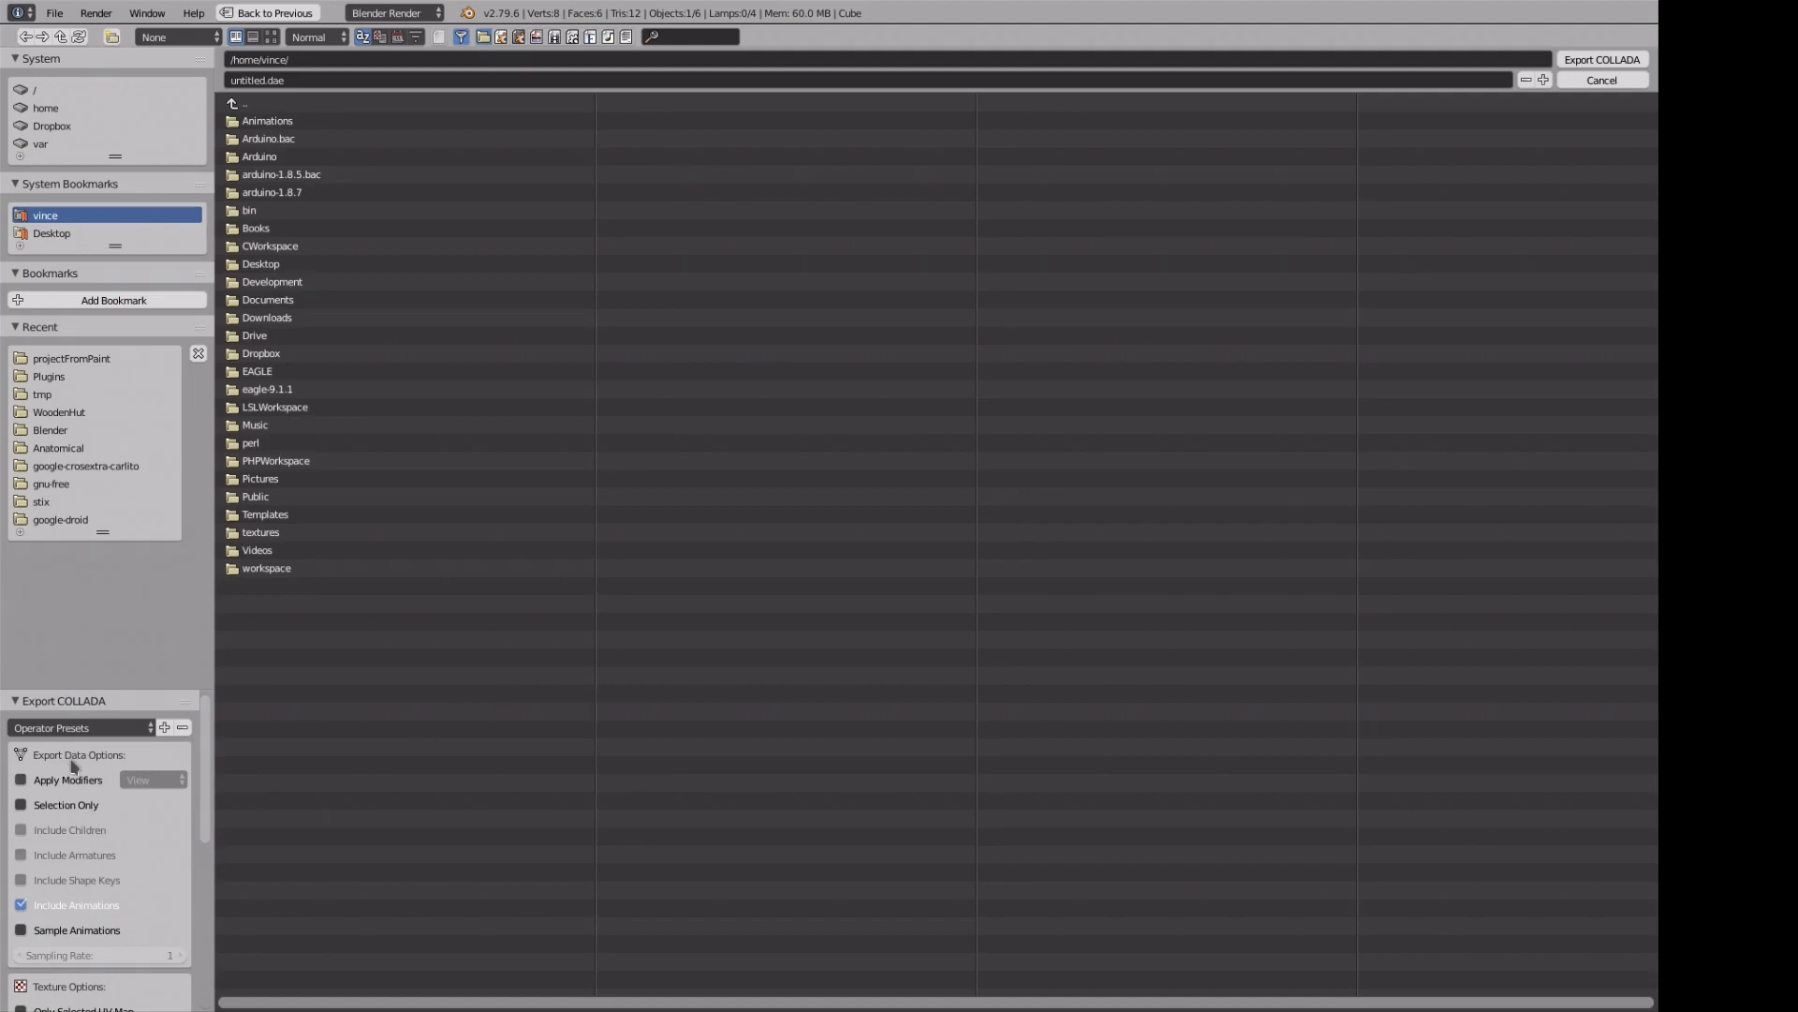
pyautogui.scroll(-3, 75, 817)
pyautogui.scroll(3, 75, 818)
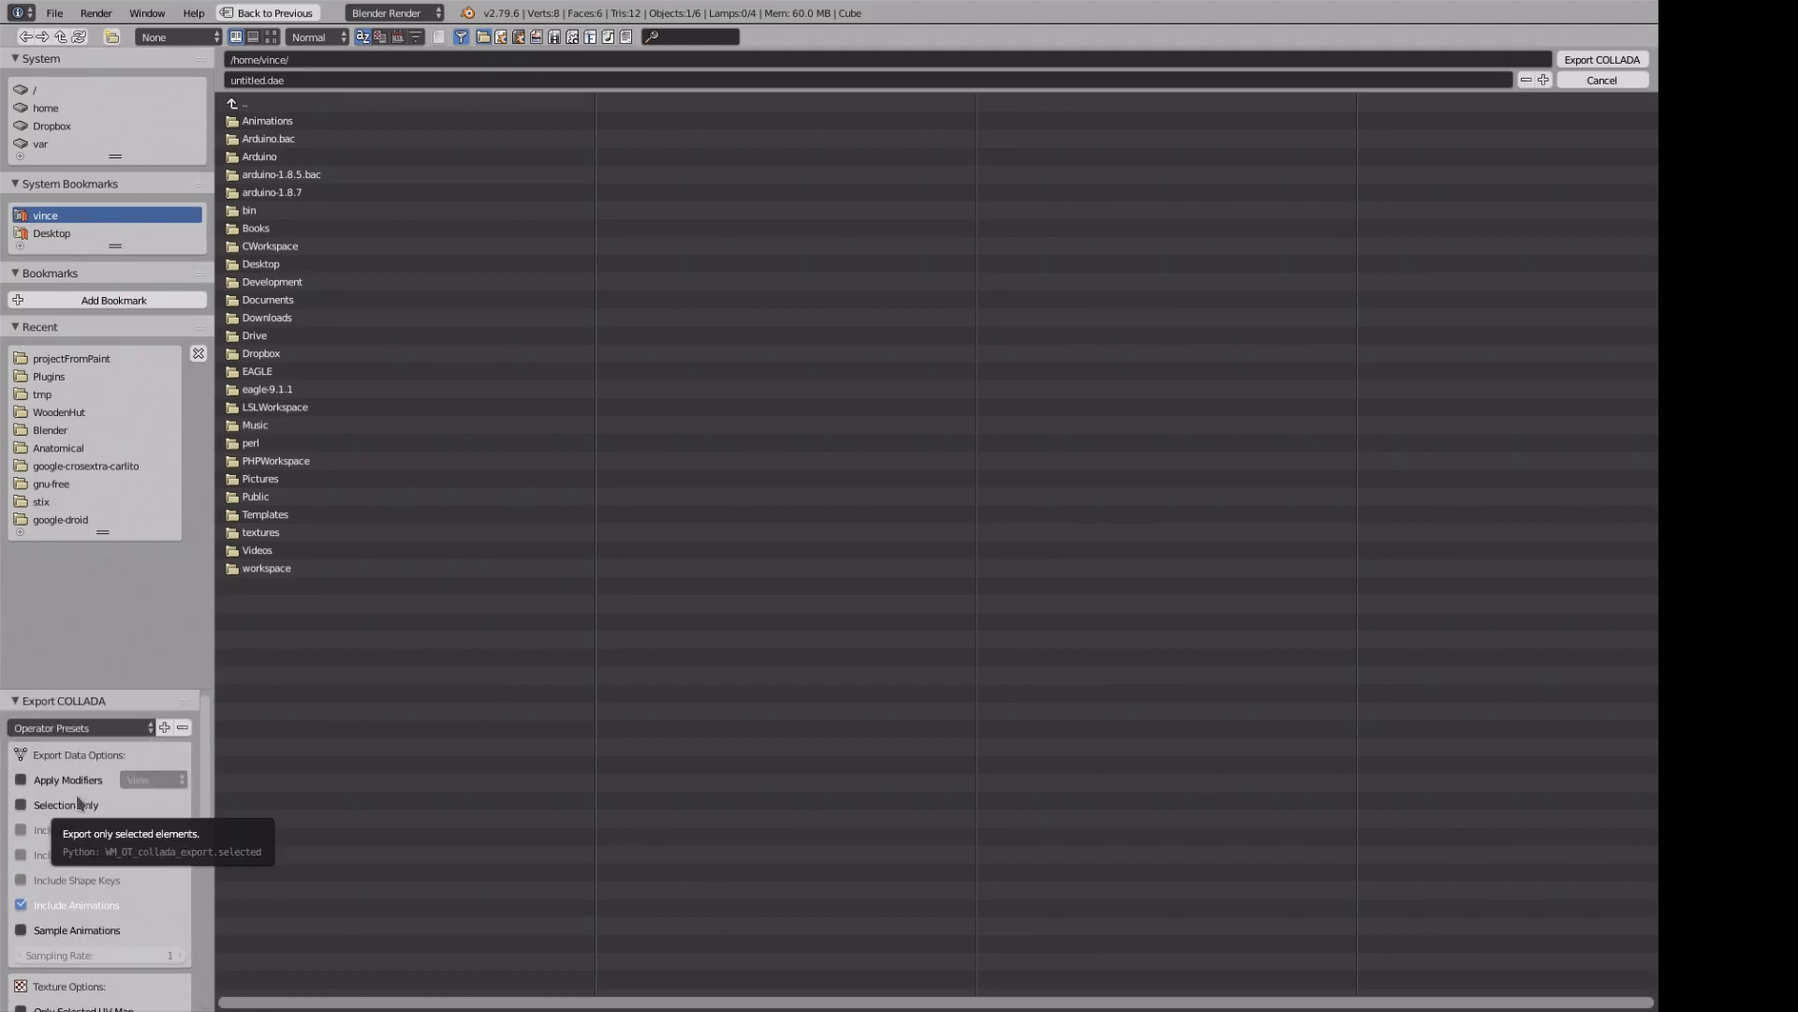
pyautogui.scroll(-1, 79, 803)
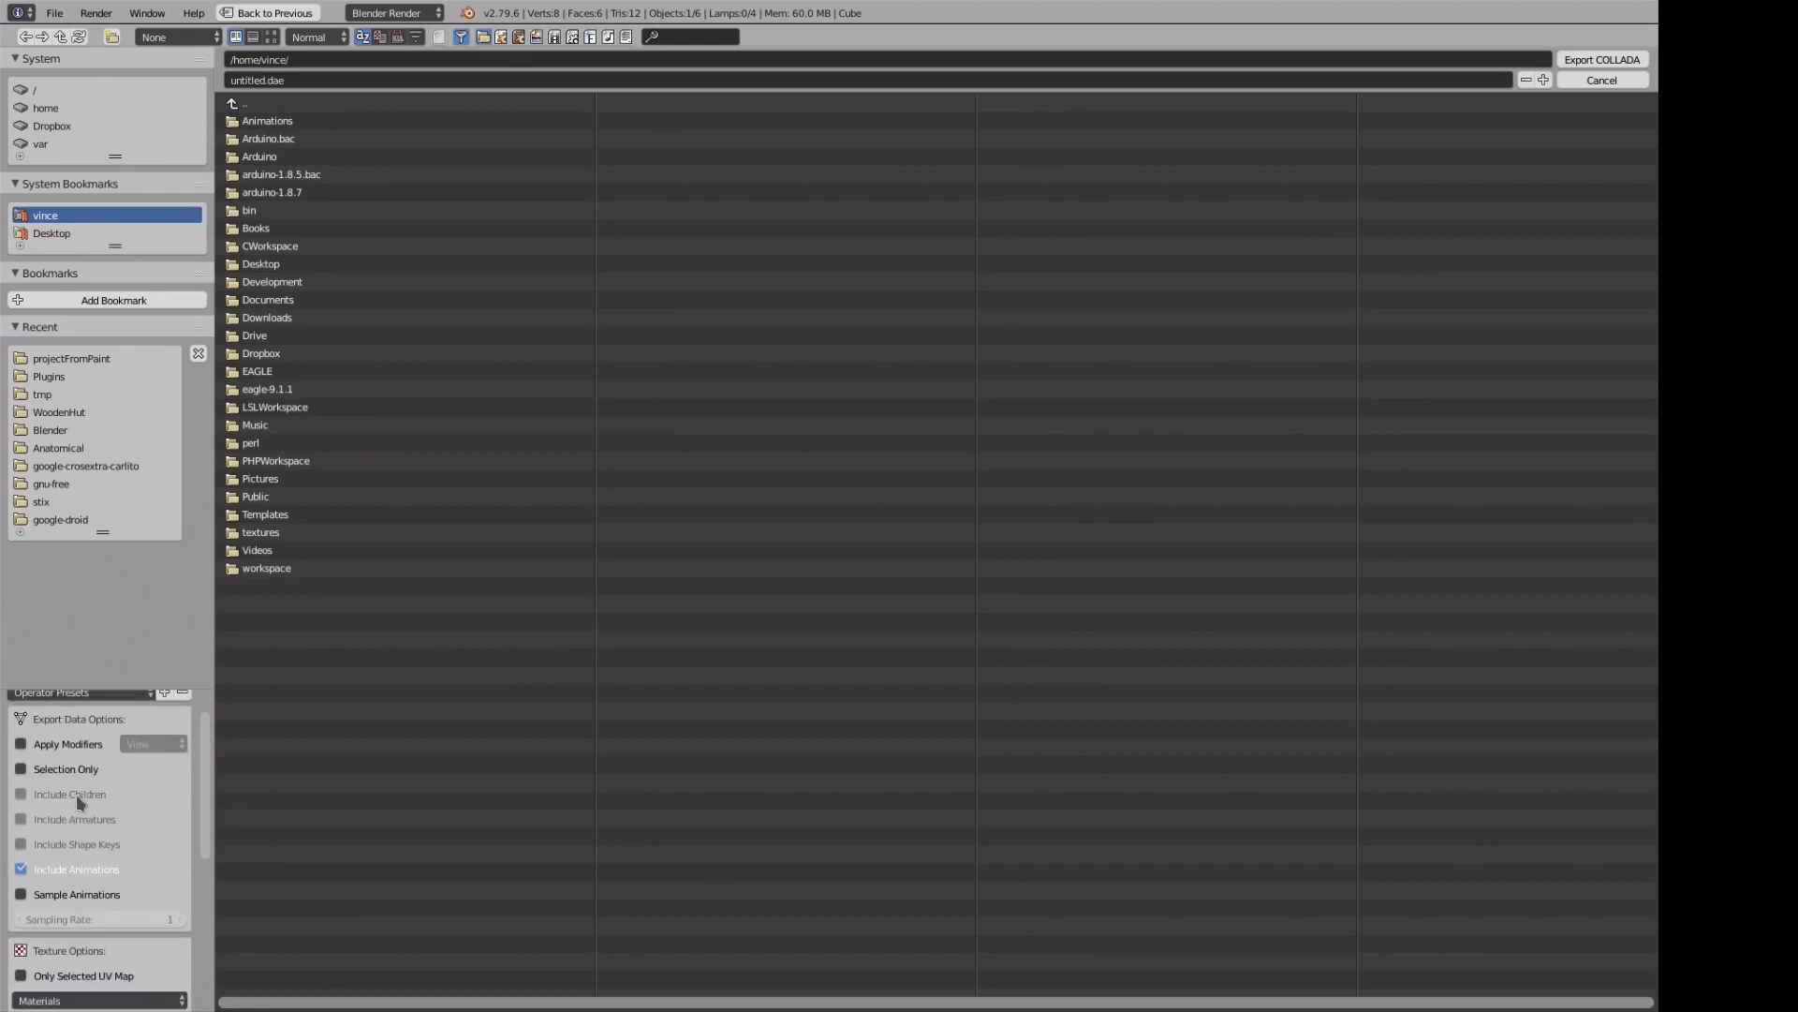
pyautogui.click(22, 770)
pyautogui.scroll(-6, 56, 838)
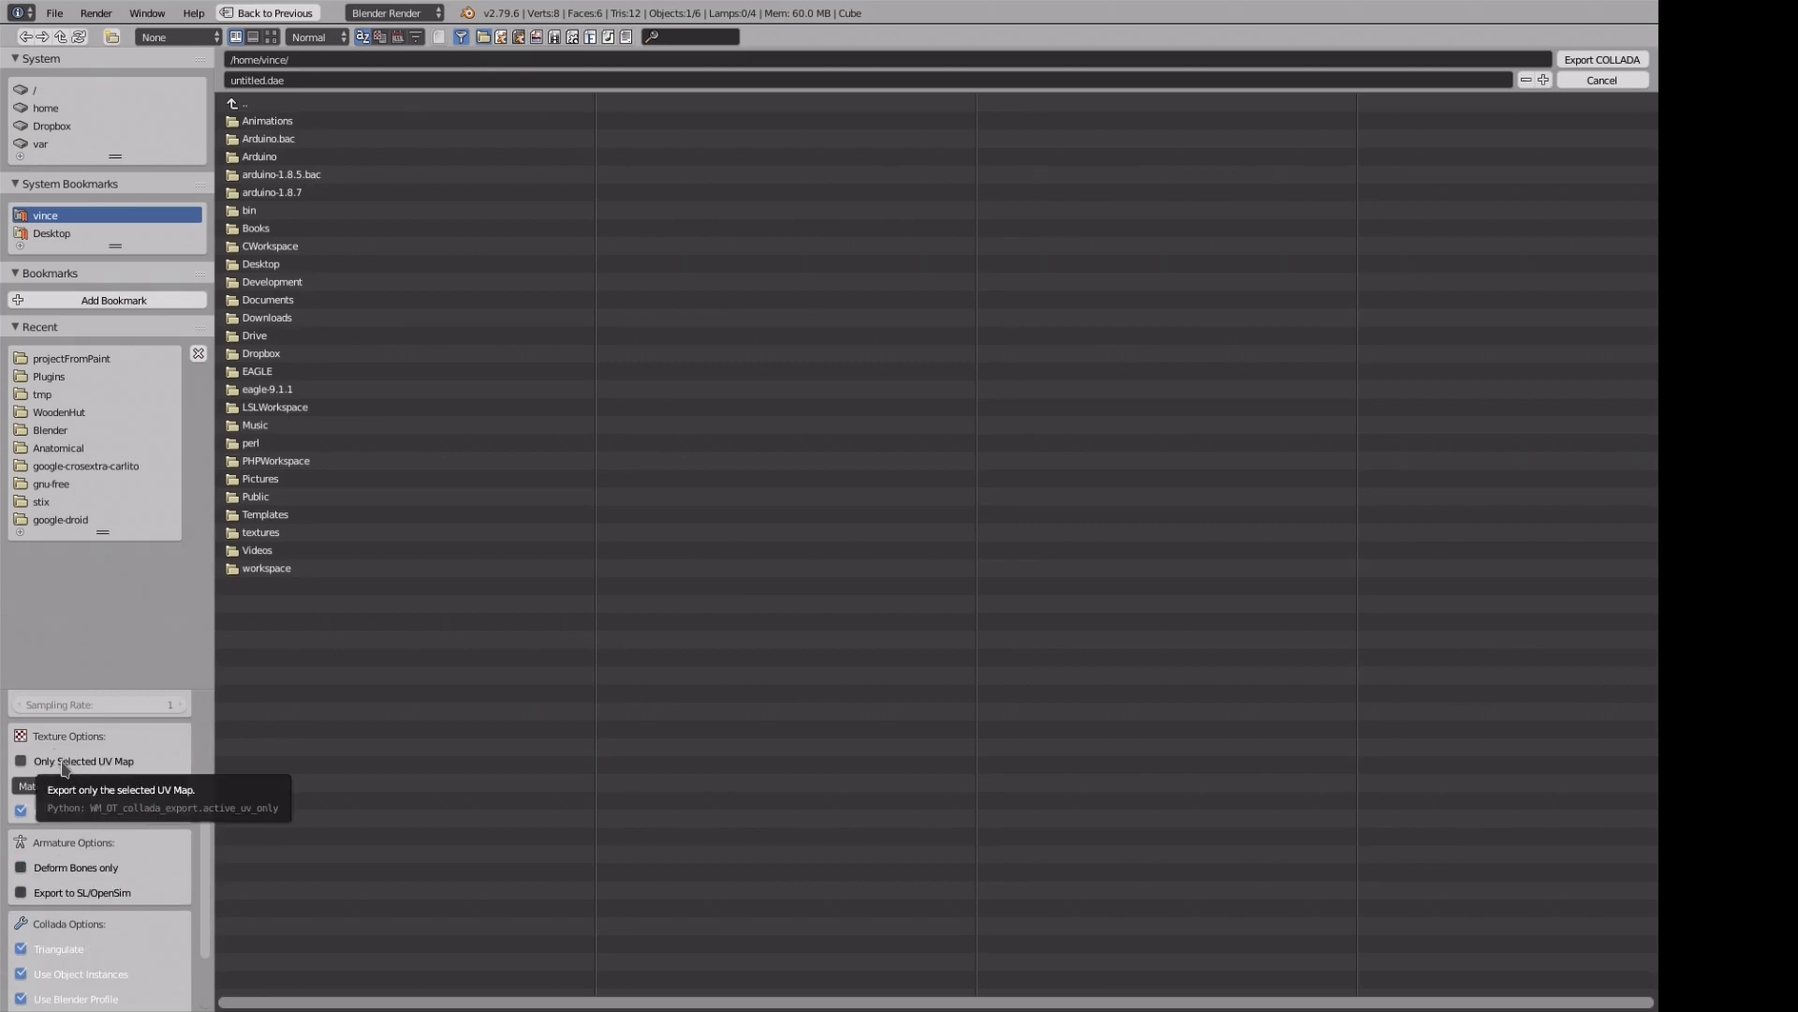
pyautogui.click(67, 789)
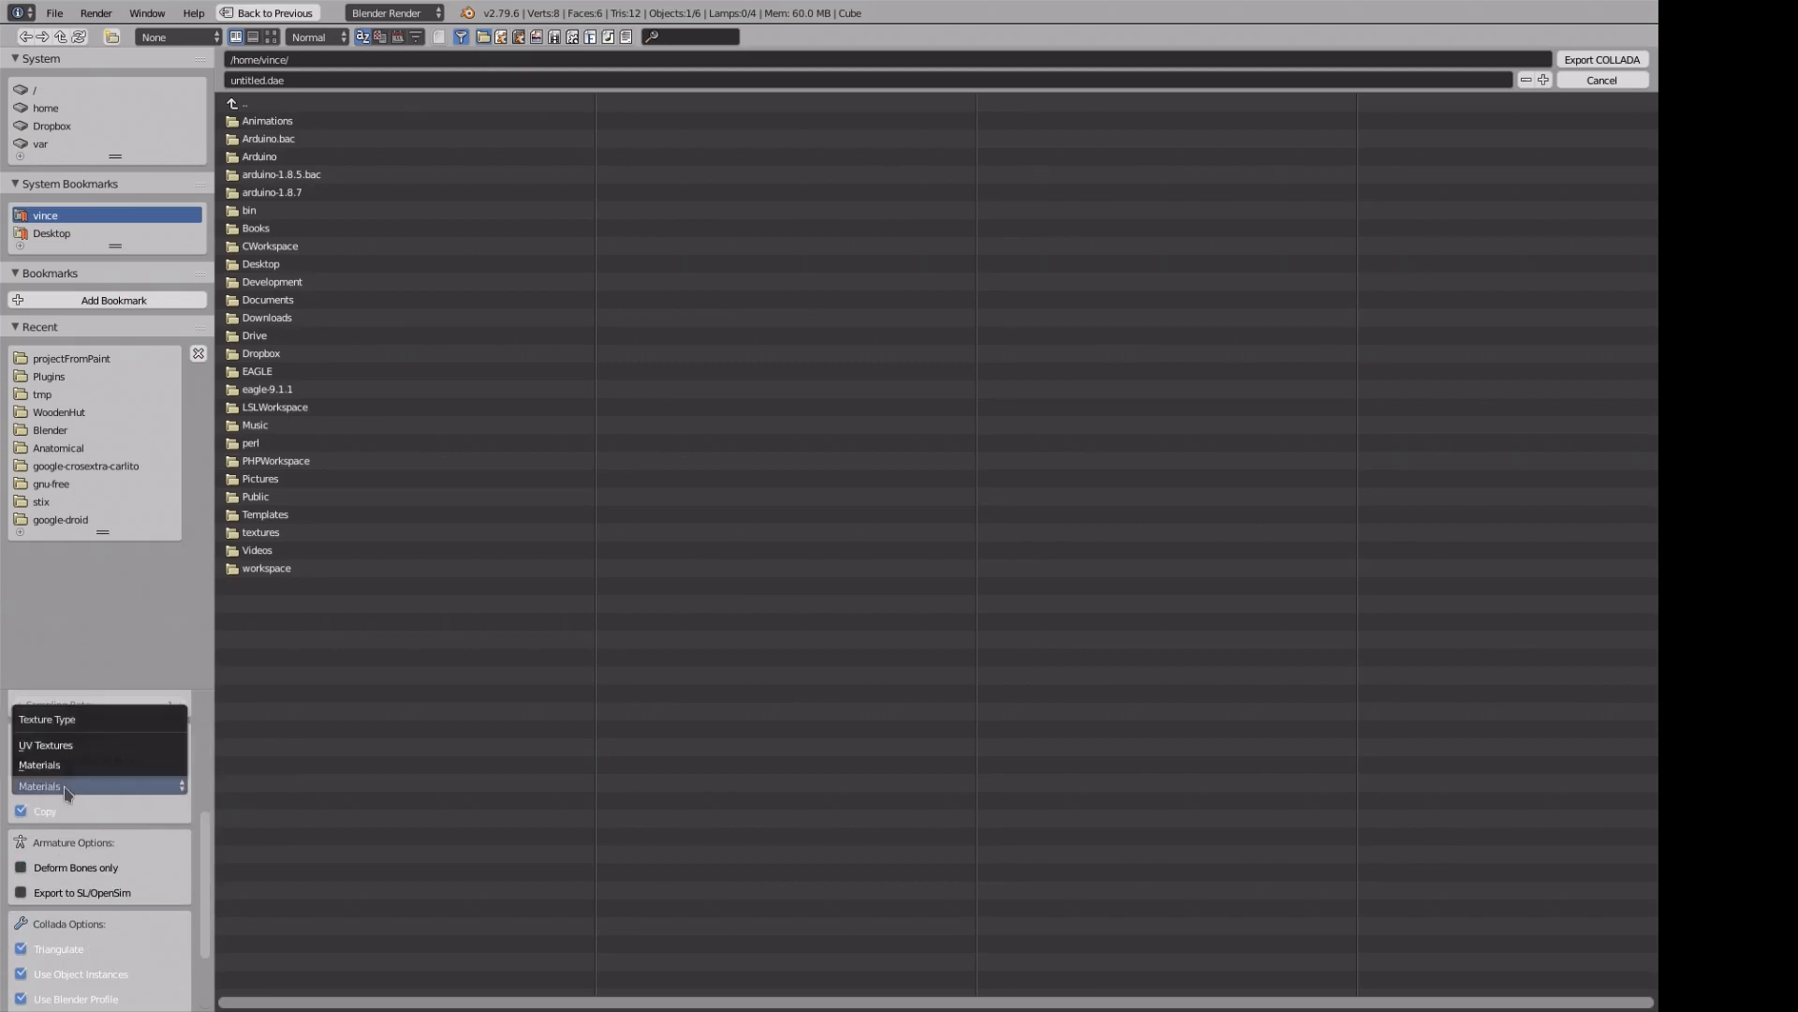
pyautogui.click(68, 792)
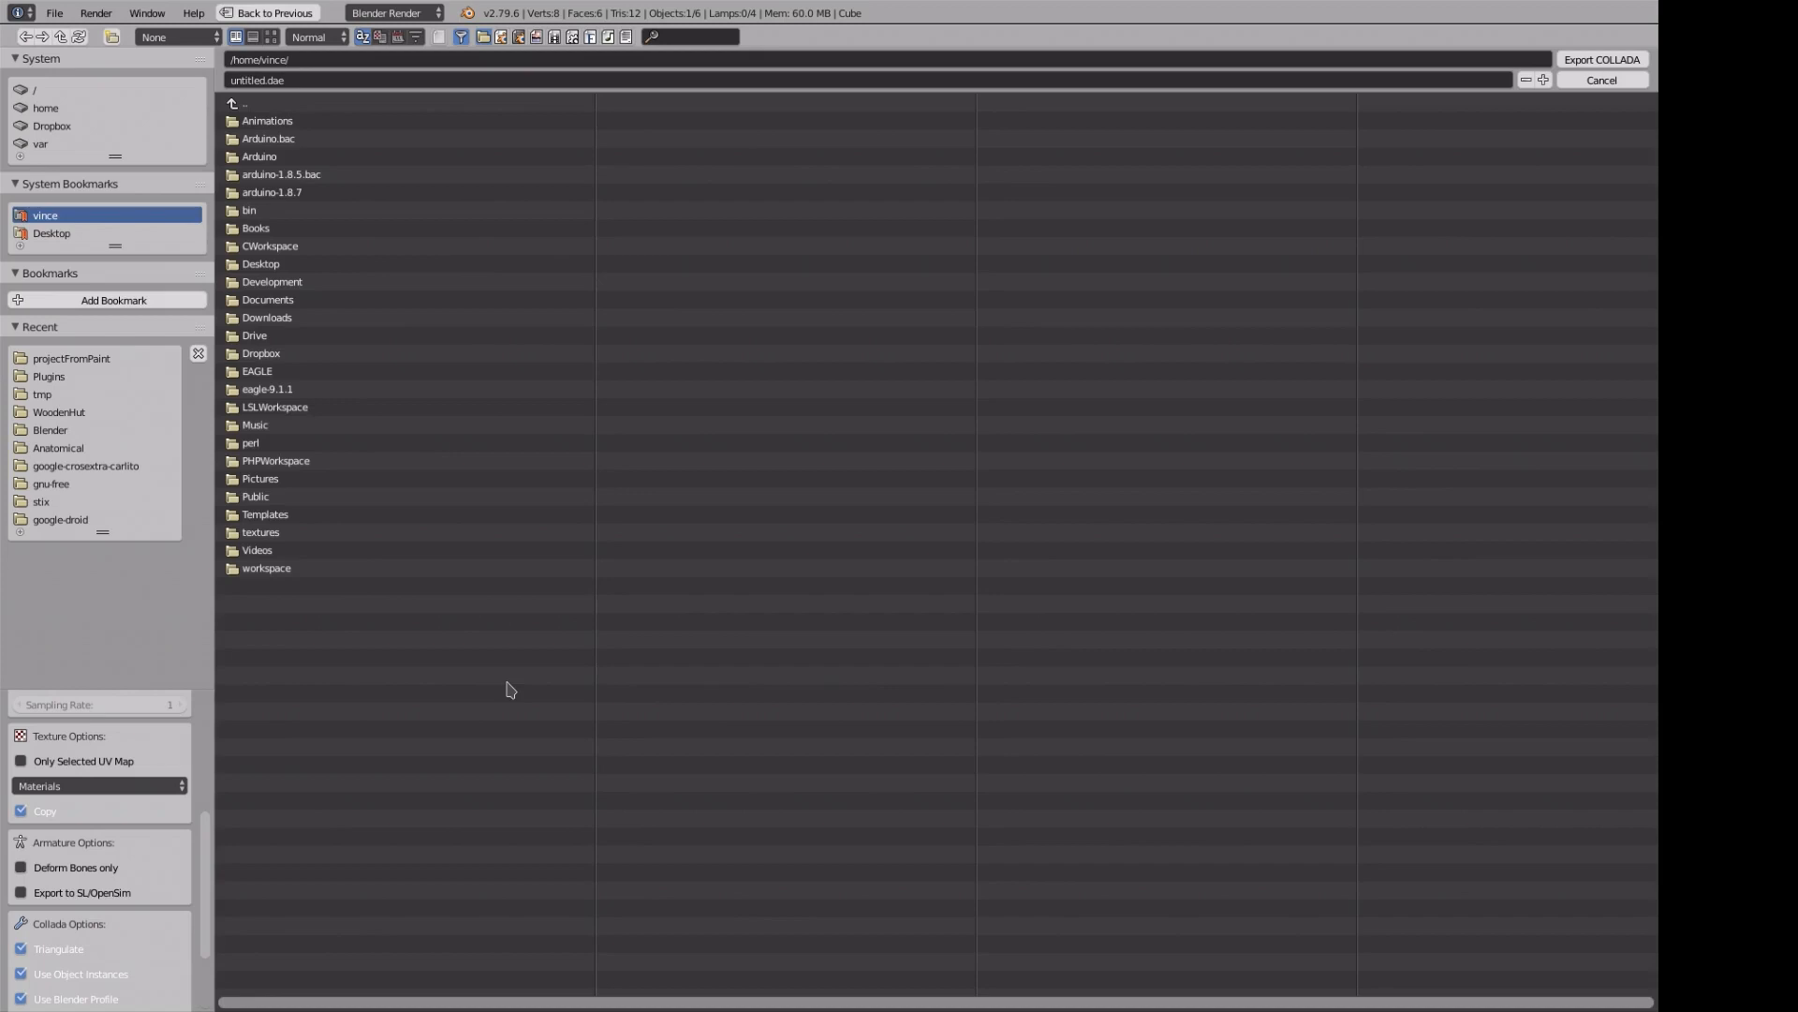
pyautogui.press('Escape')
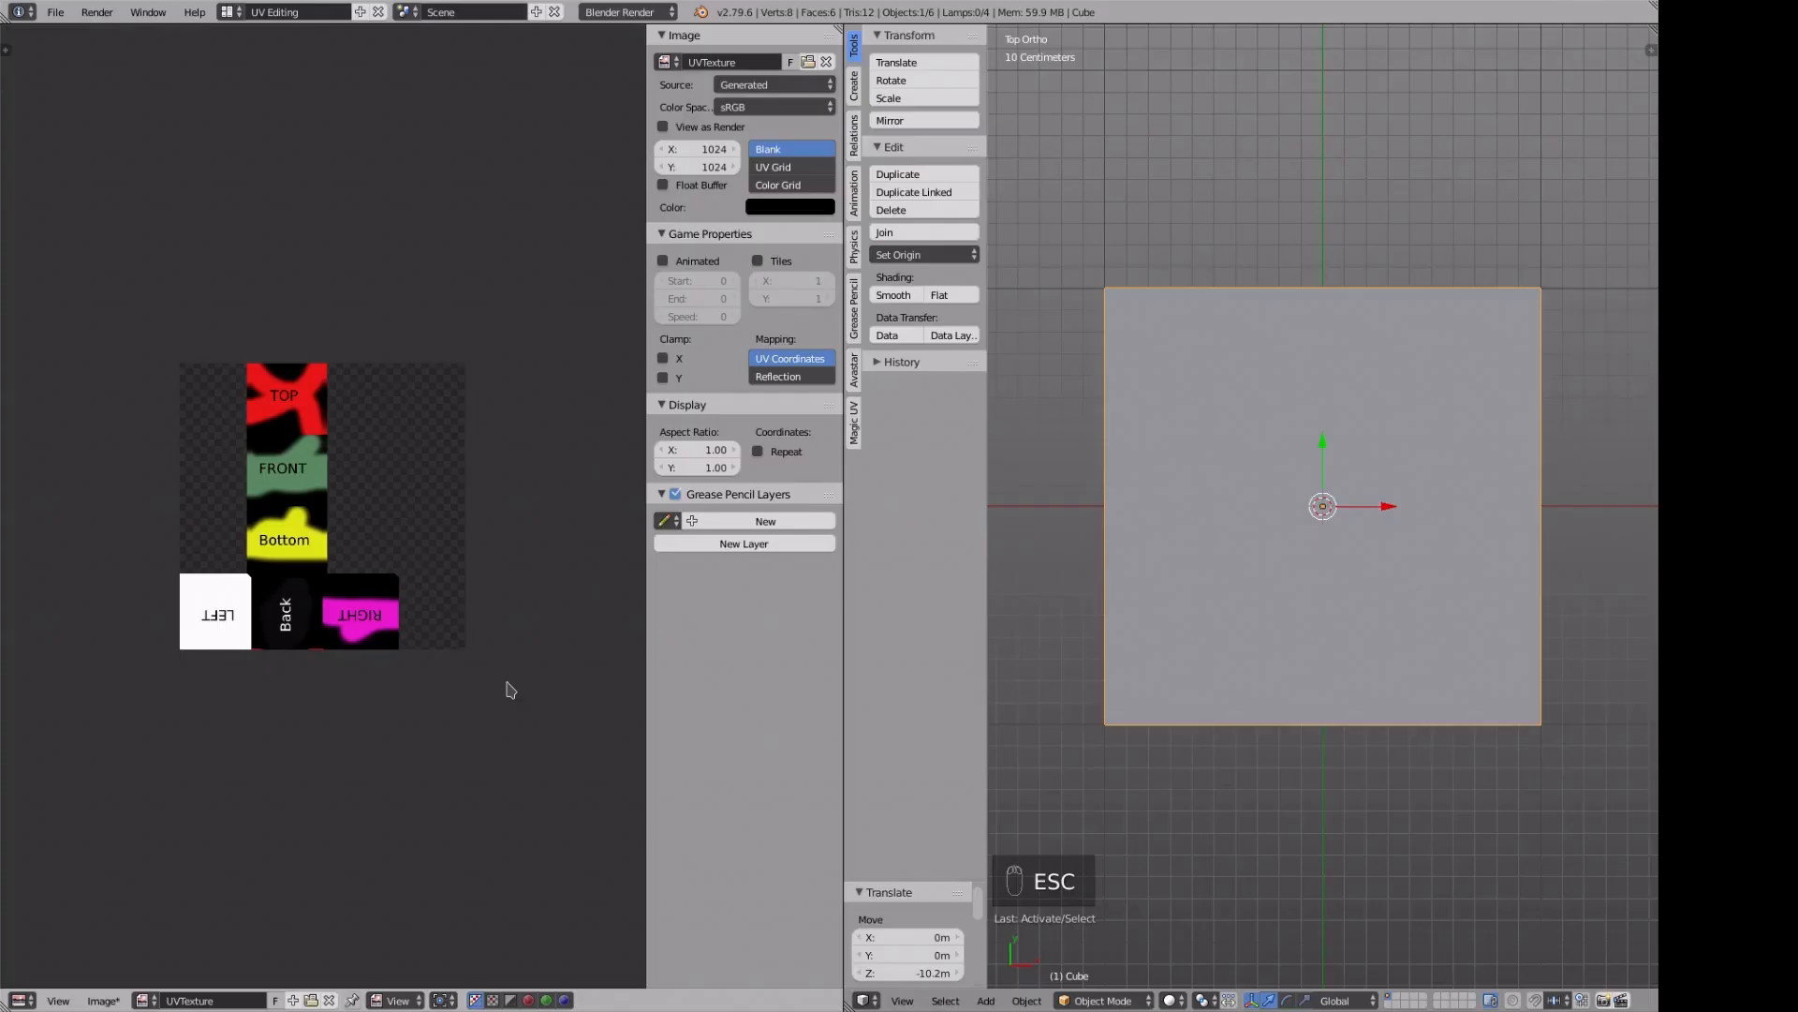
# - Return to the Default layout and examine the rendered cube's top, left and front faces from an angle
pyautogui.click(228, 12)
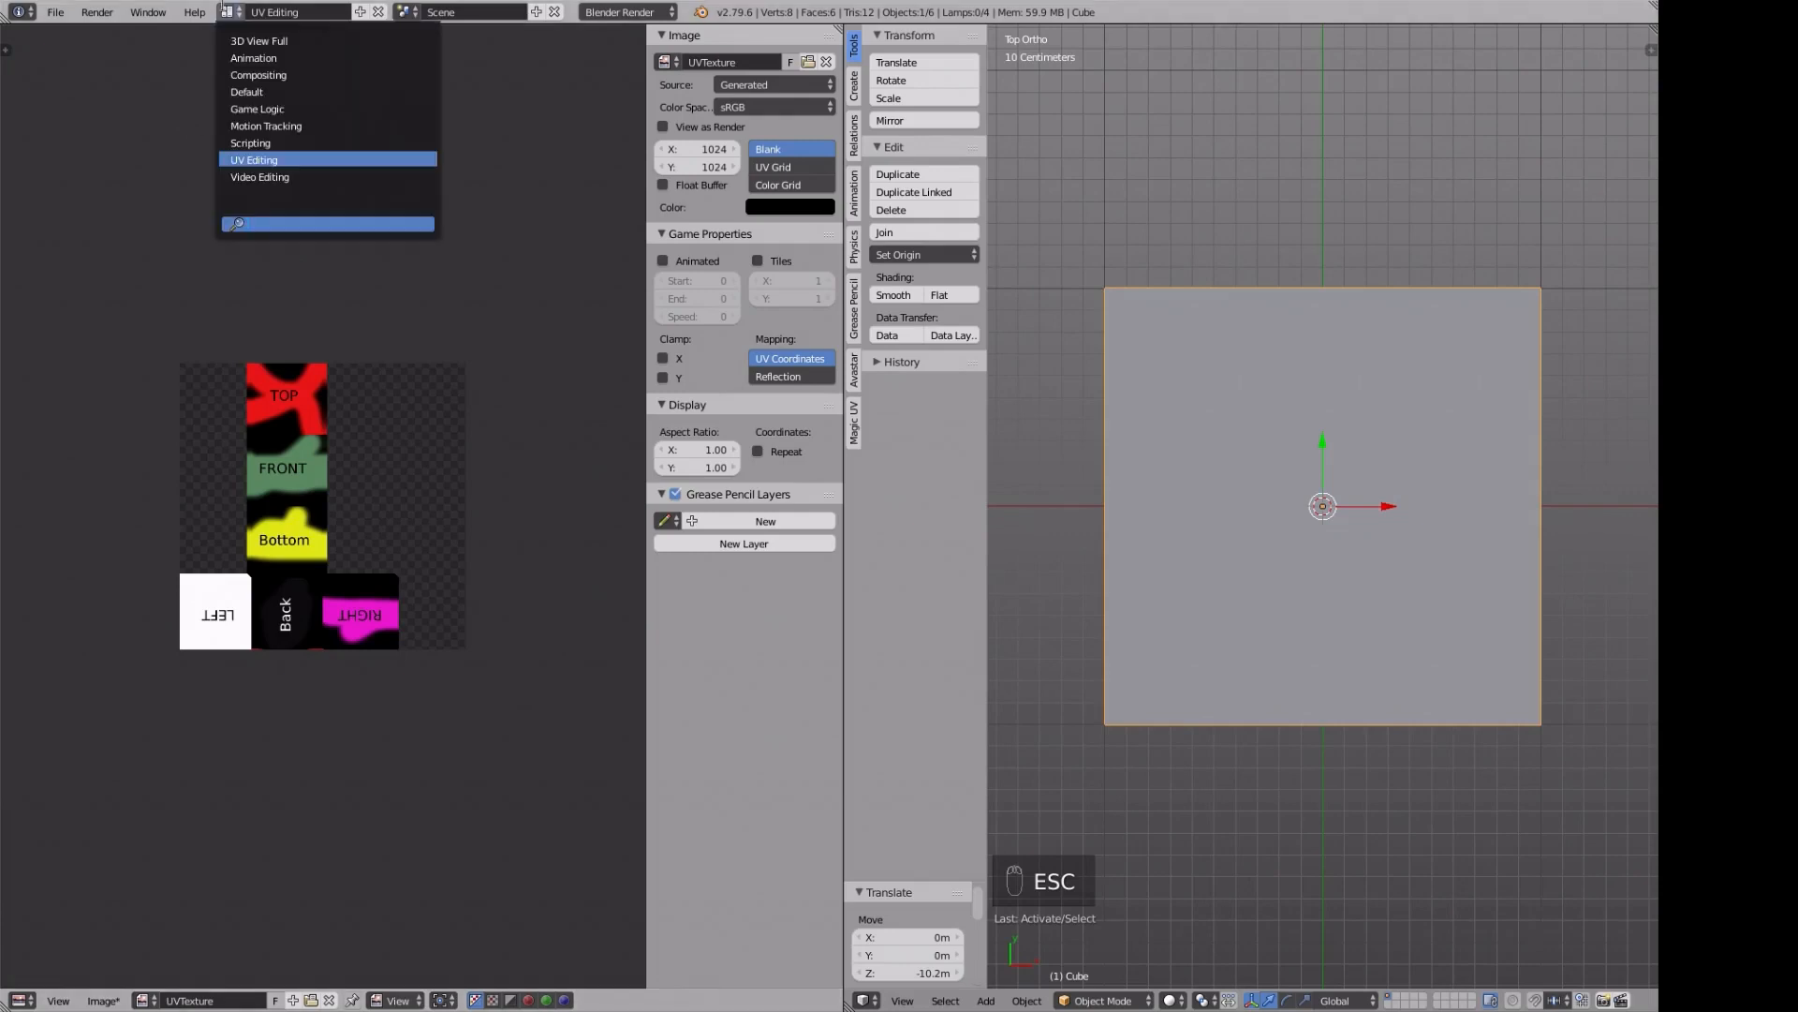
pyautogui.click(247, 92)
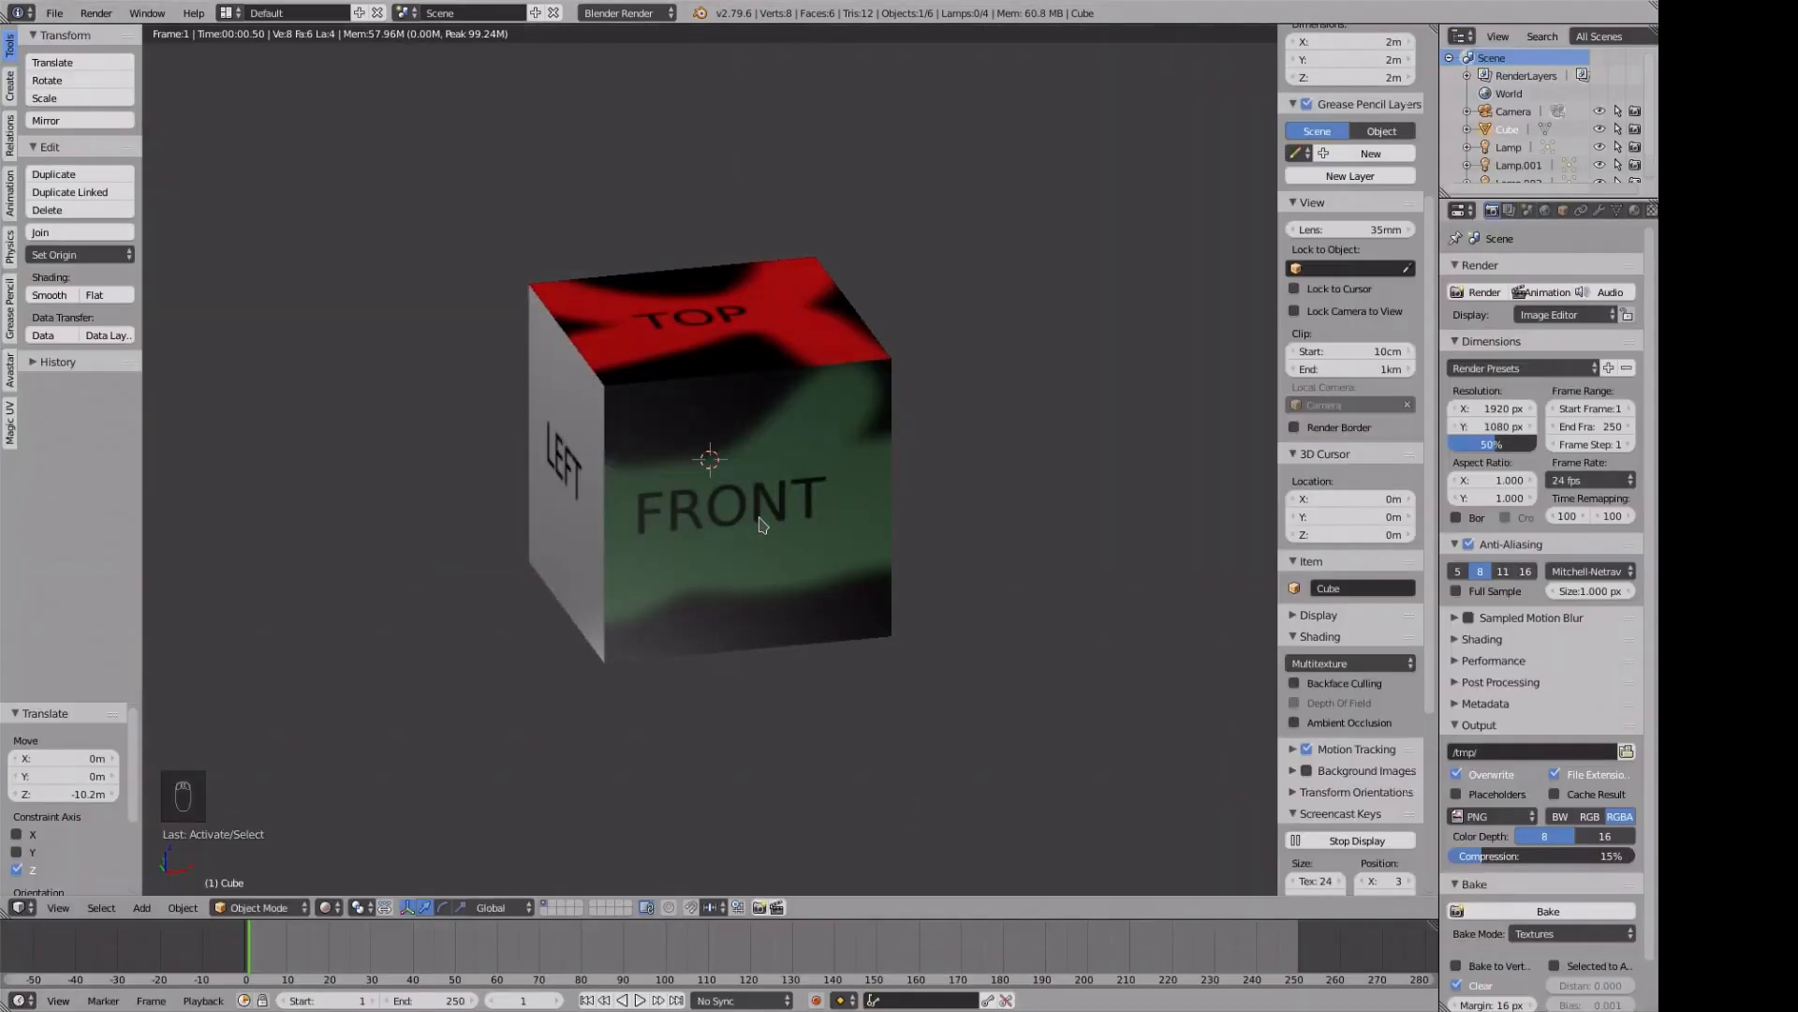
pyautogui.hotkey('shift', 'z')
pyautogui.moveTo(801, 562); pyautogui.dragTo(850, 552, button='middle')
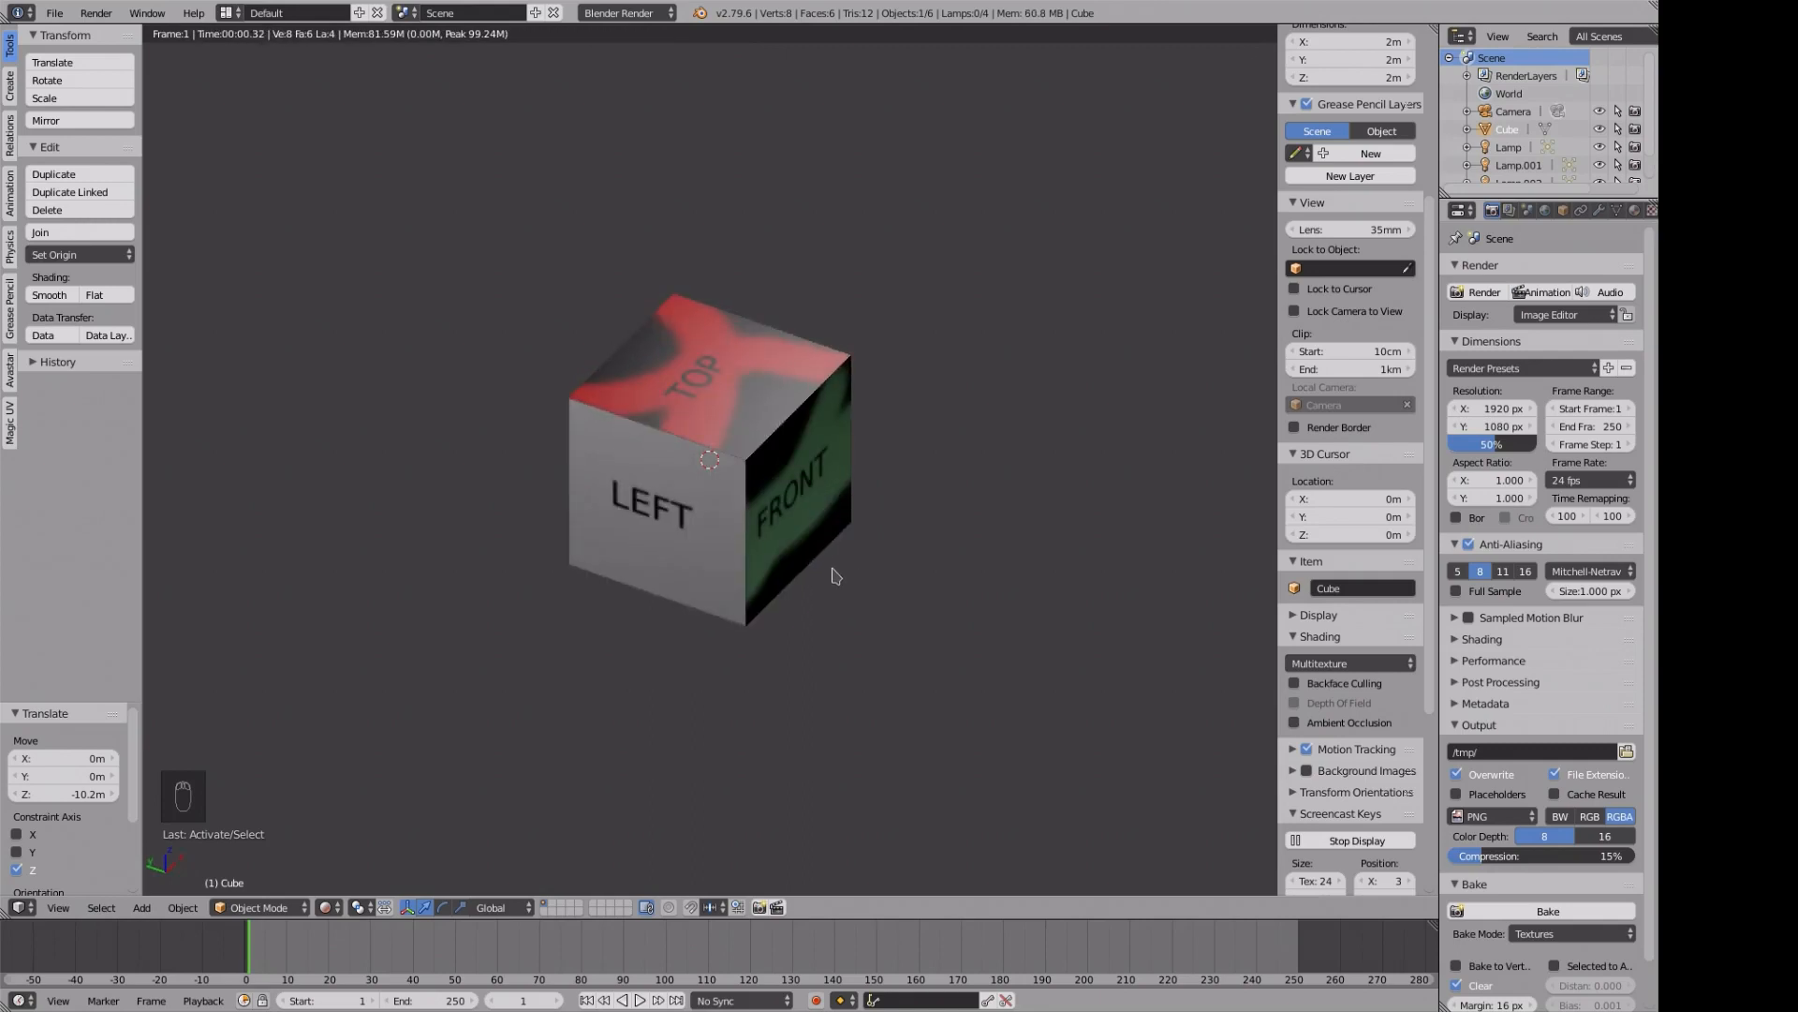
pyautogui.moveTo(836, 575); pyautogui.dragTo(820, 578, button='middle')
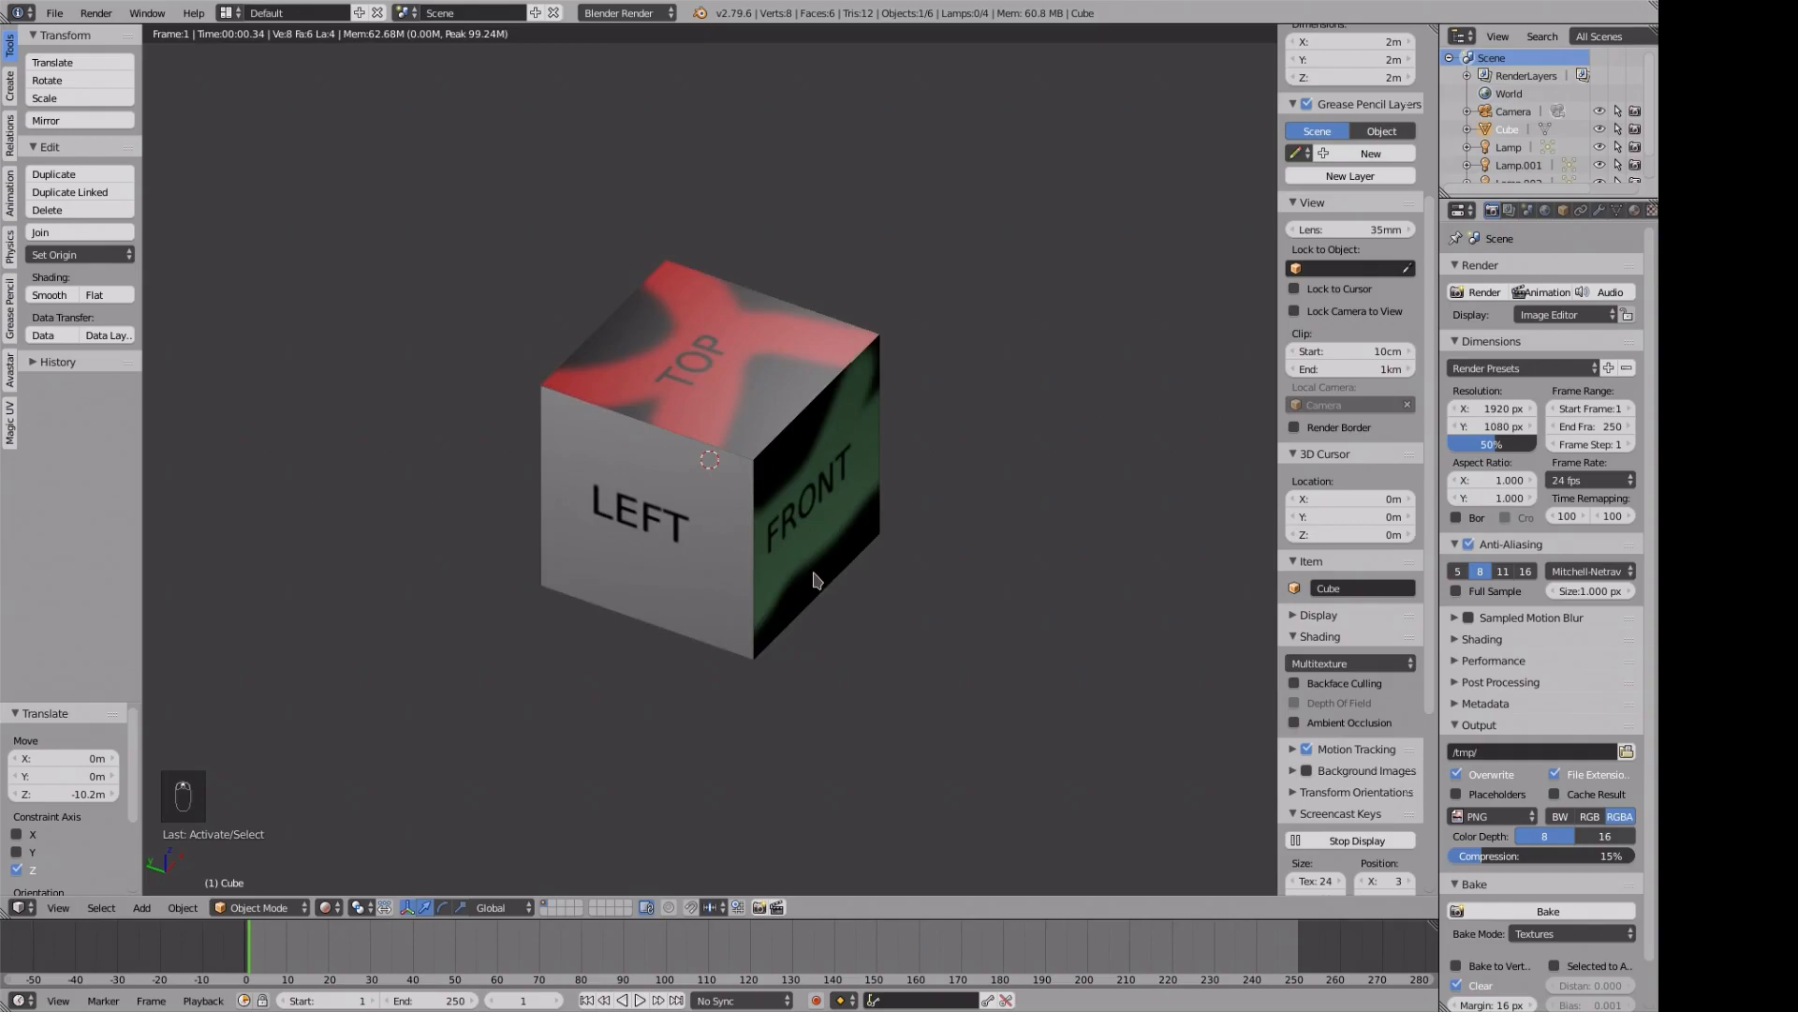